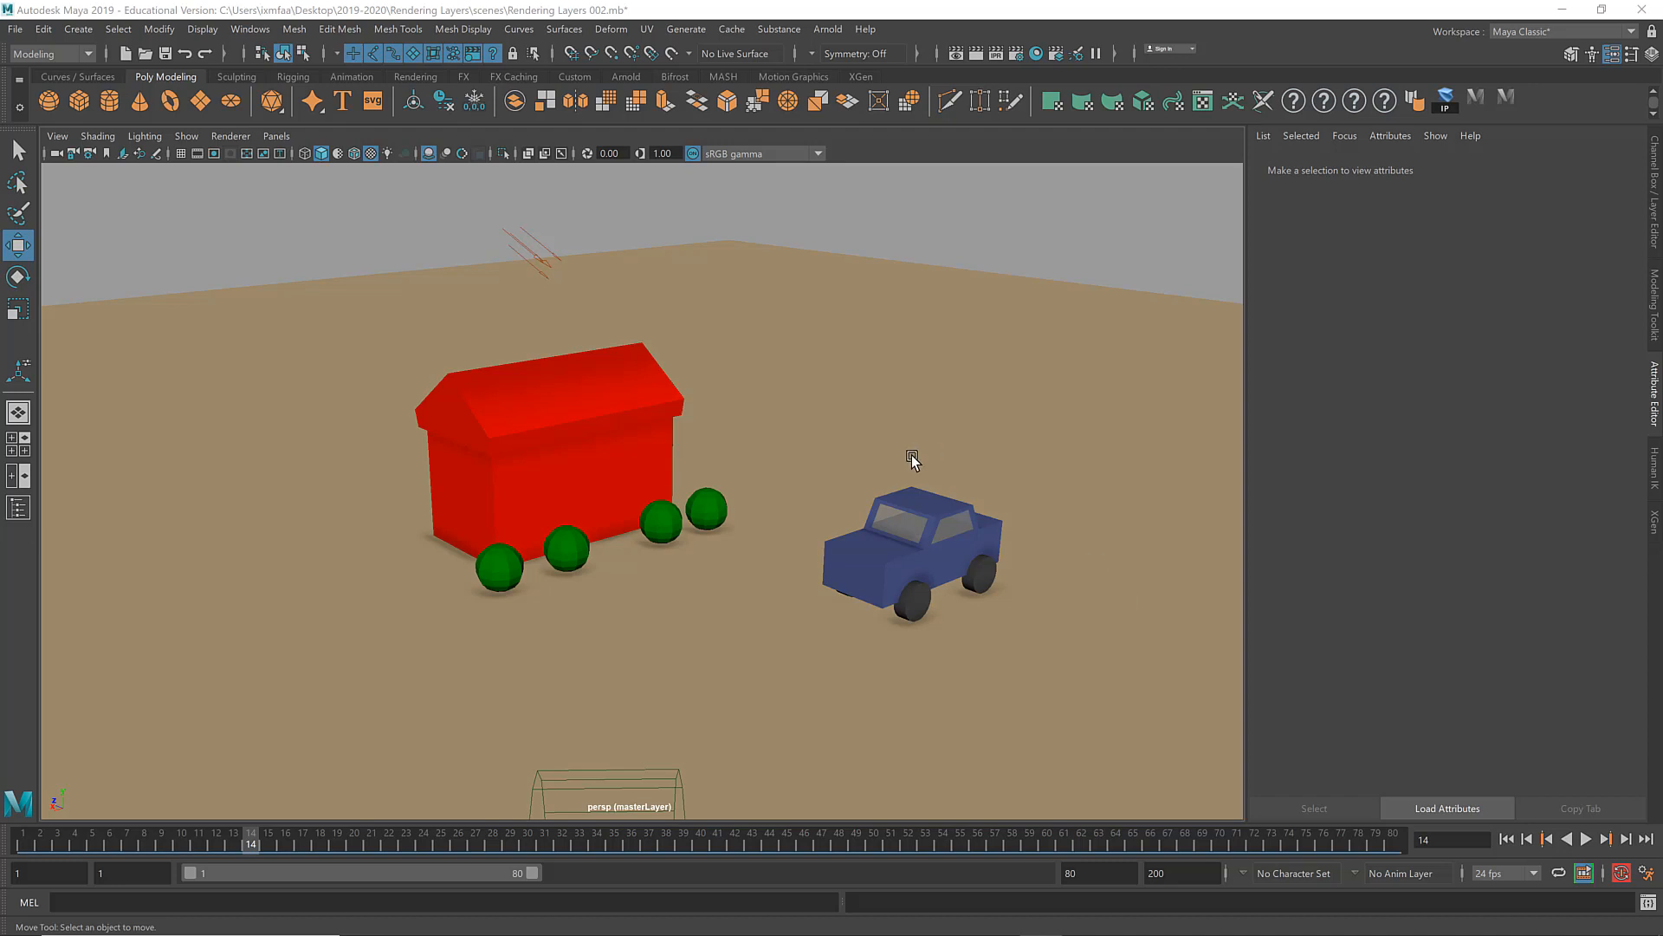
Step: Return the animation to frame 1 and look through The_camera in the viewport
left_click(24, 842)
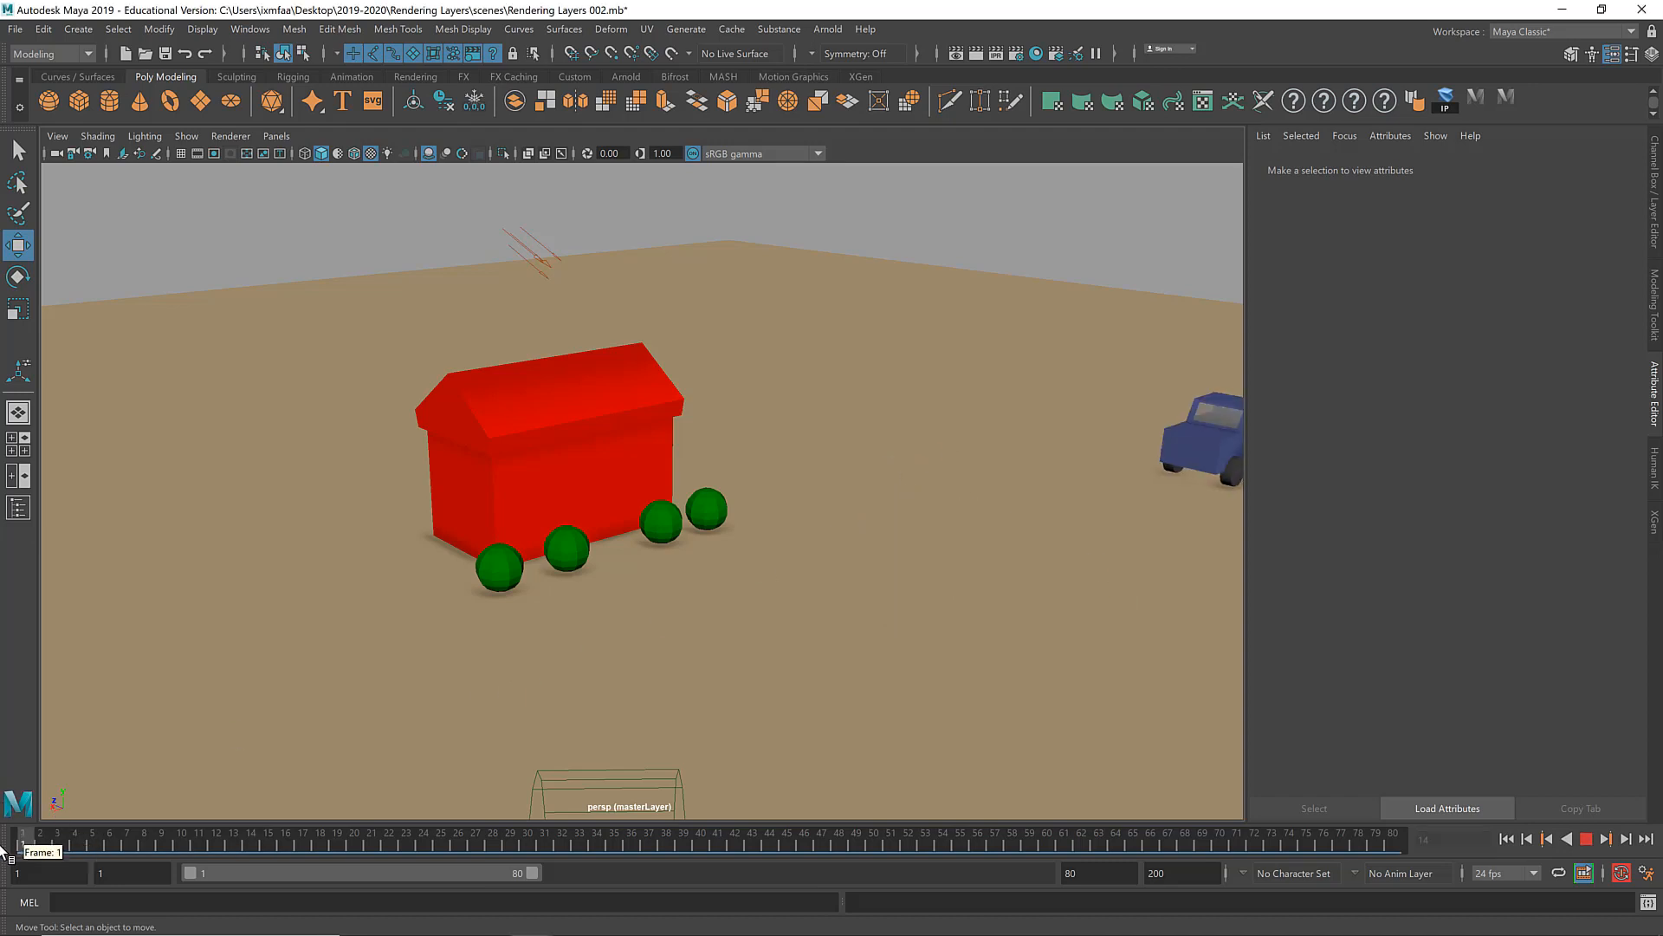
left_click(278, 136)
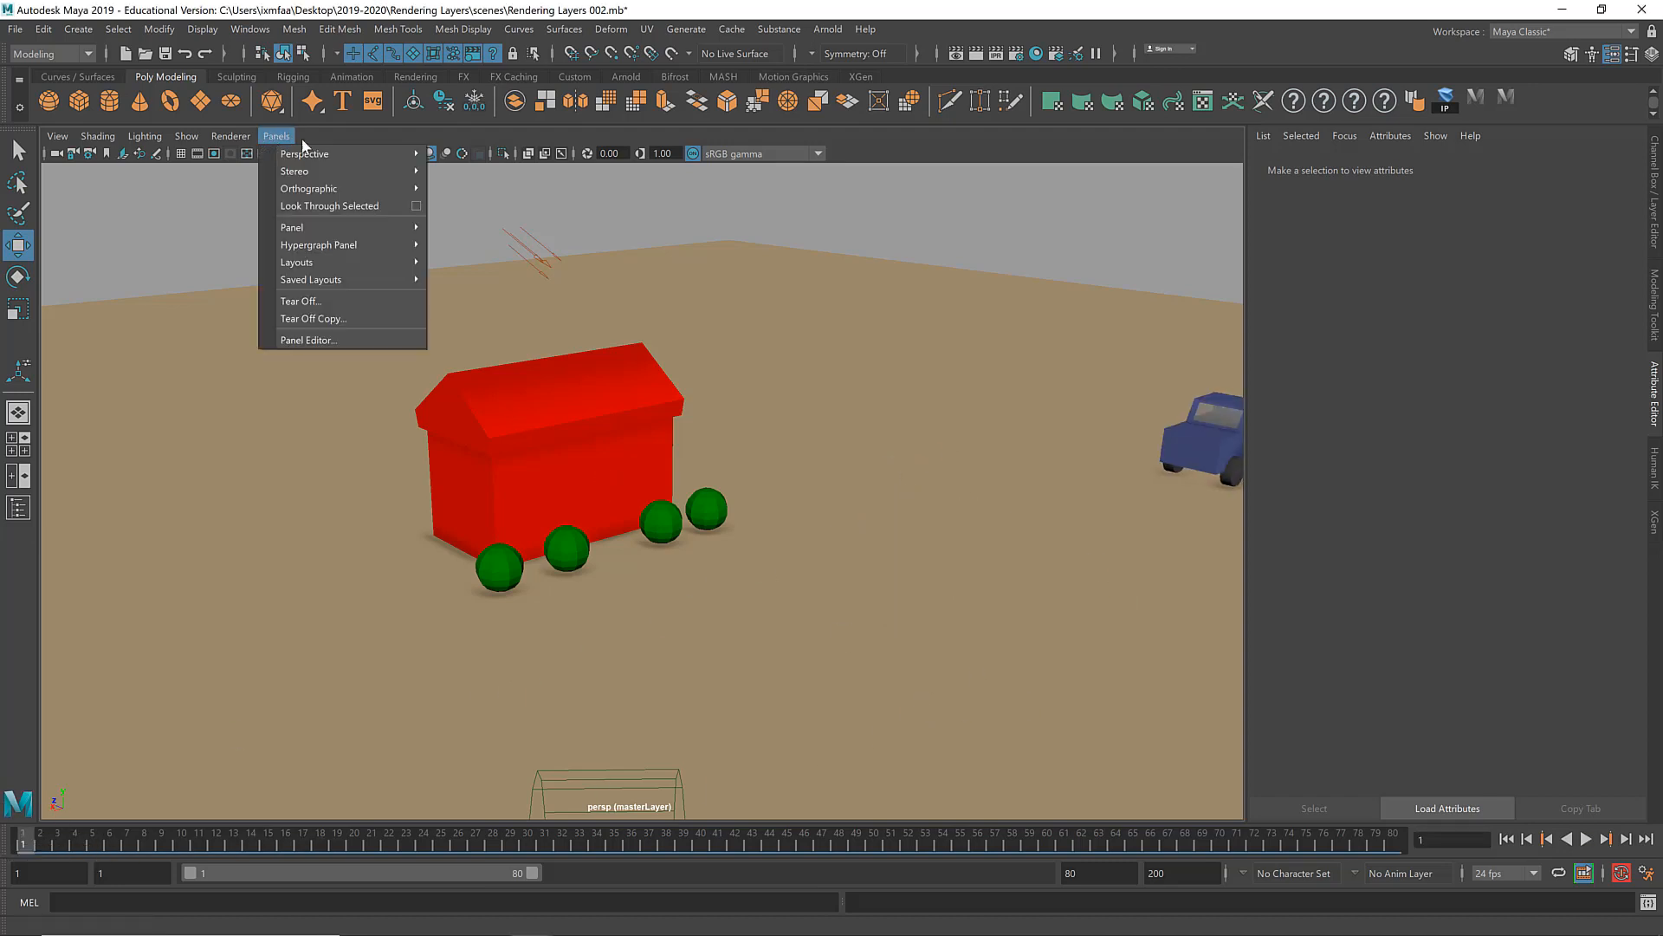
mouse_move(366, 155)
left_click(471, 155)
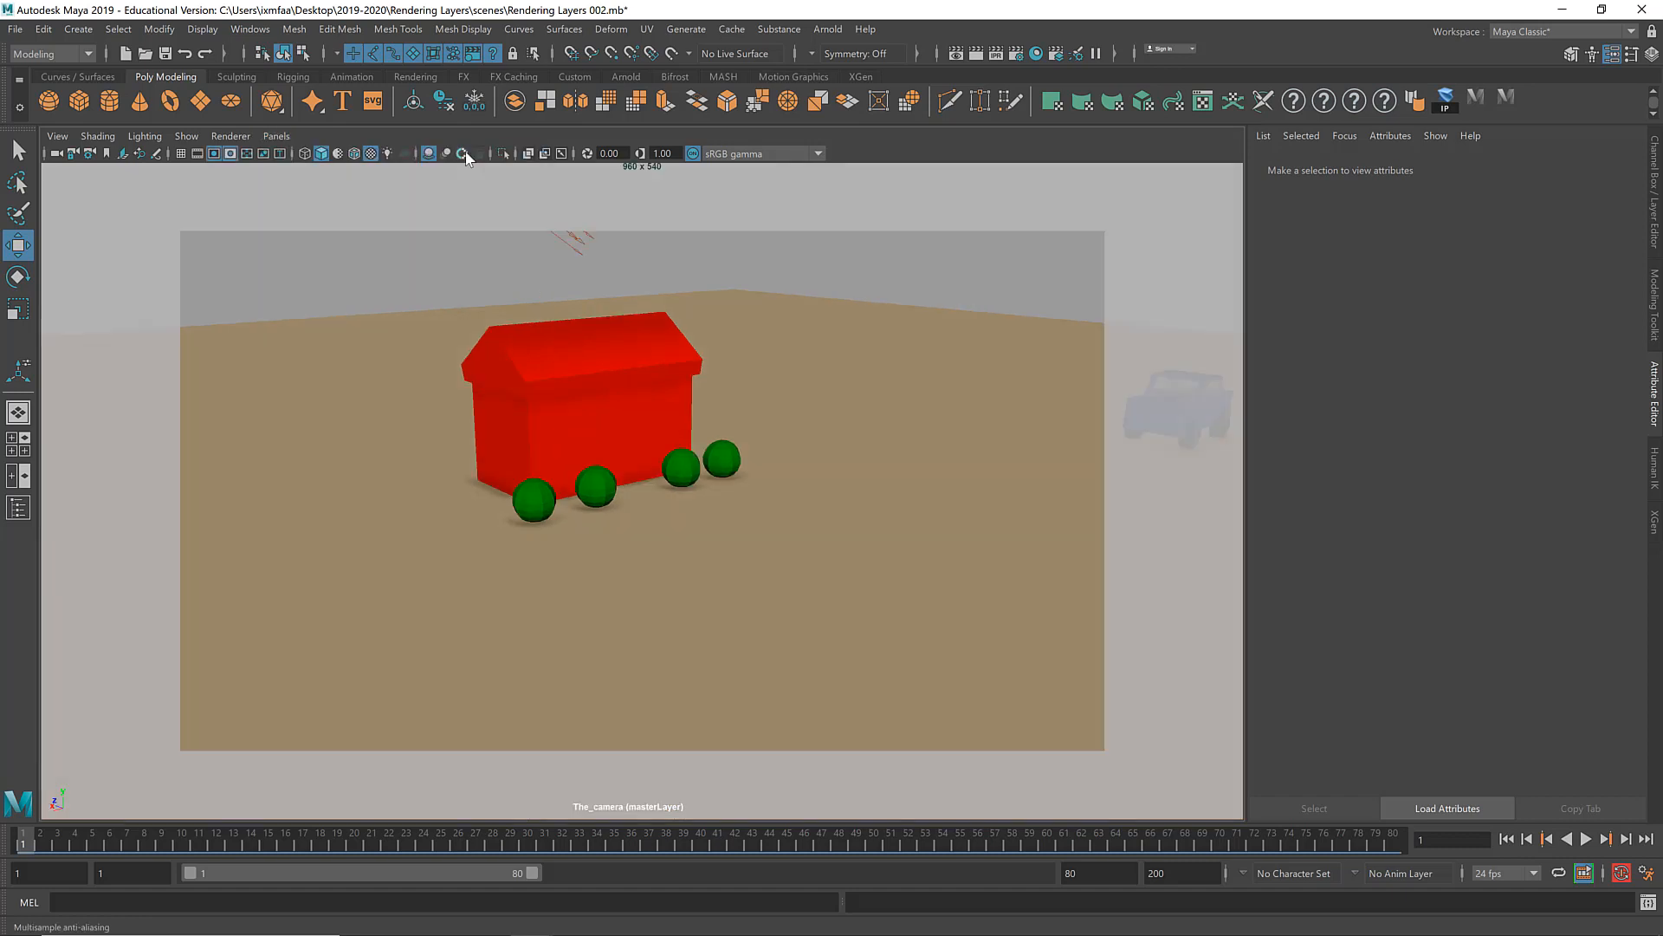
Step: Play the animation through the camera, then scrub to frame 16 to review the car's movement
left_click(1594, 842)
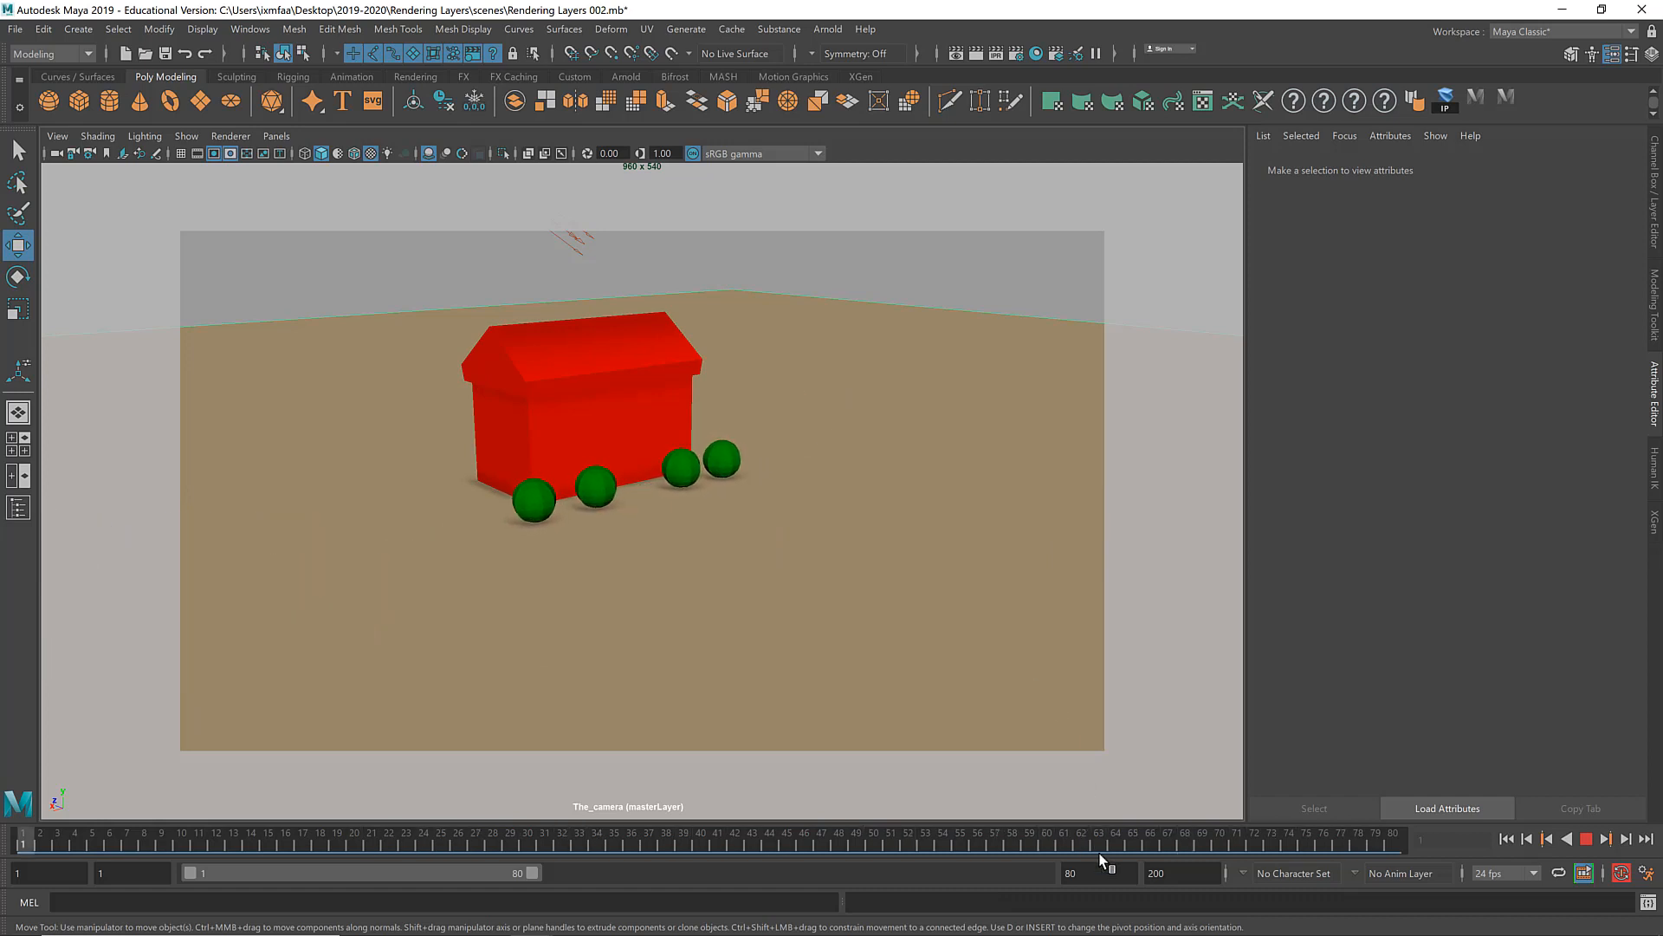
left_click_drag(1086, 875, 1052, 874)
left_click(773, 423)
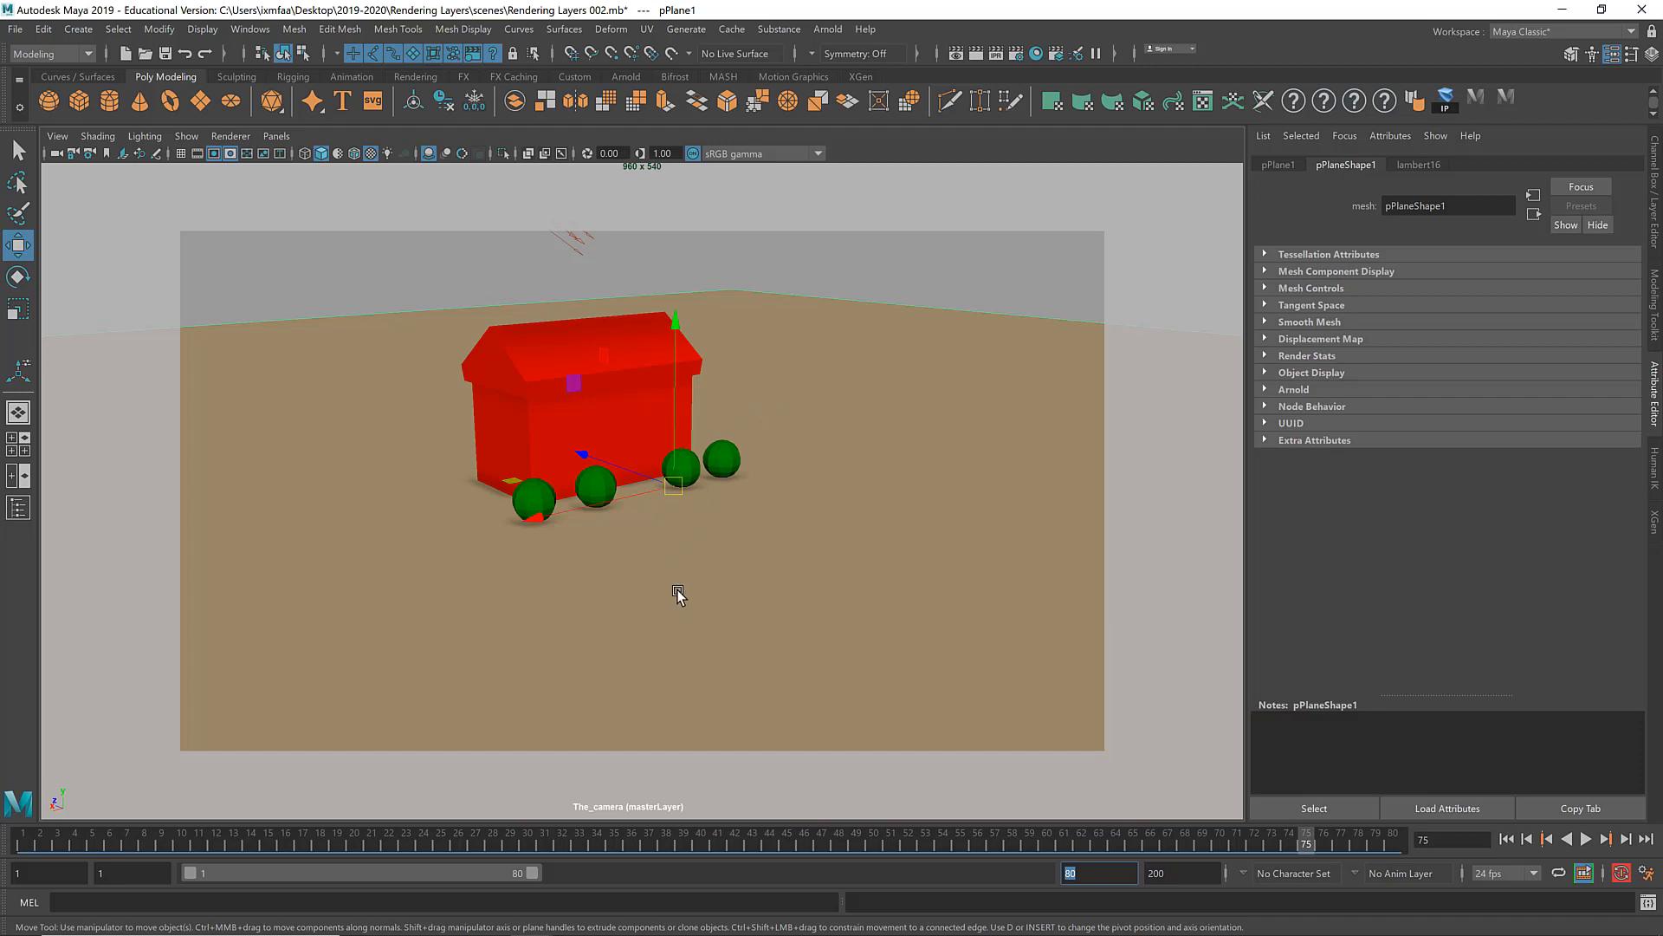
left_click_drag(798, 845, 289, 813)
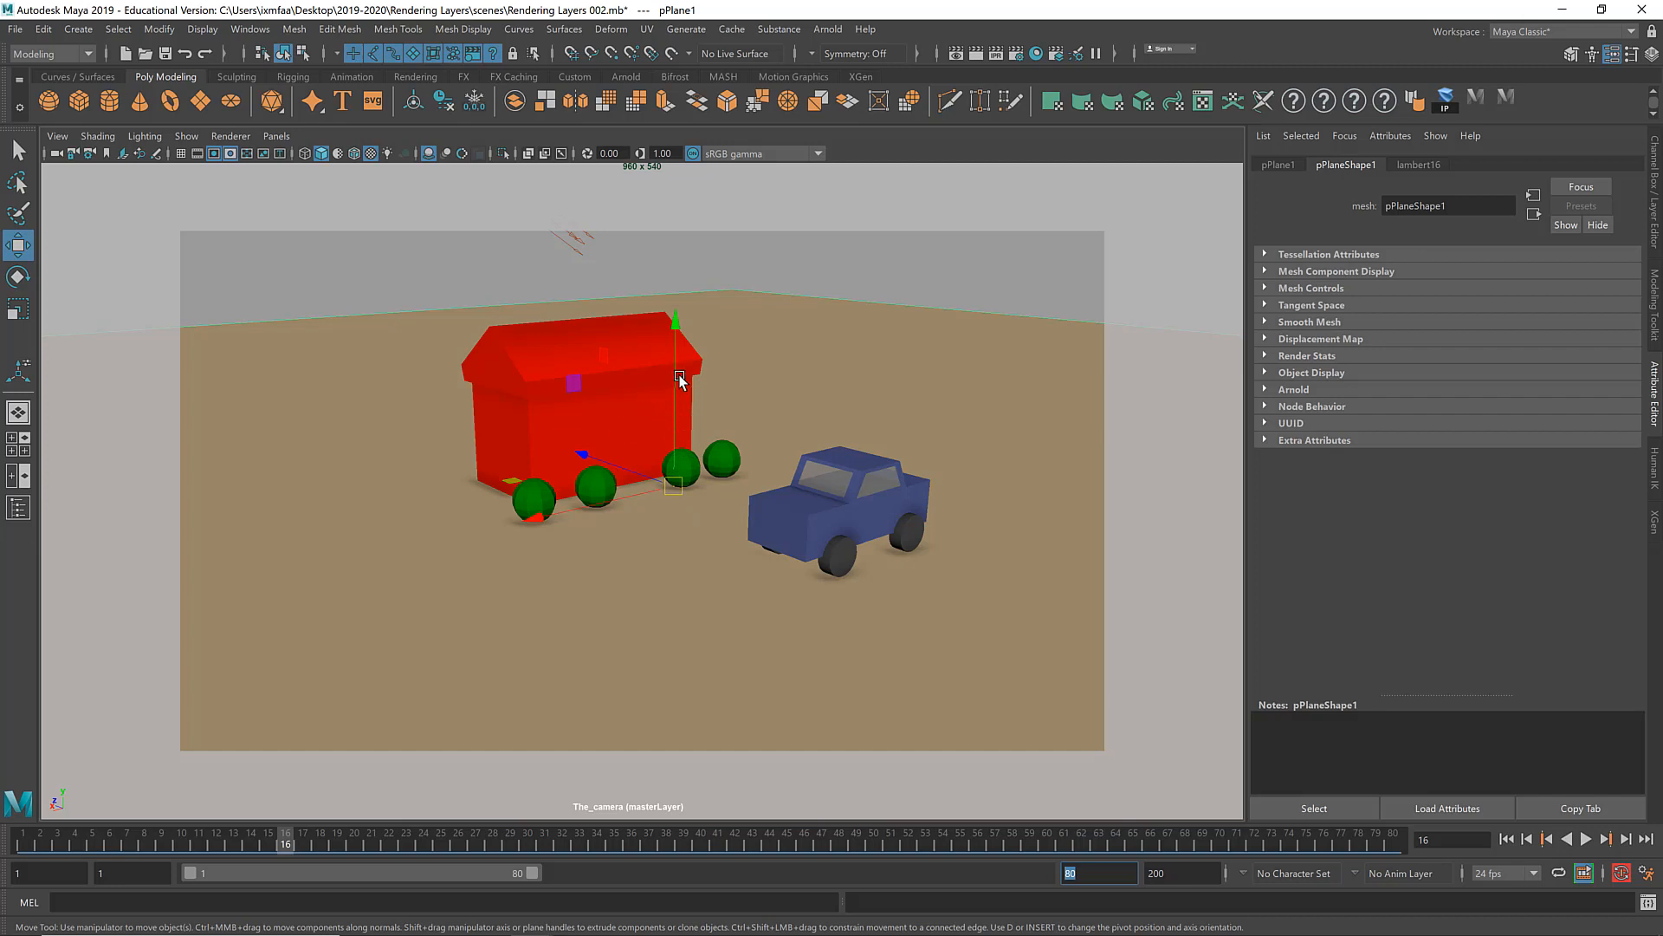
Step: Preview the scene in the Arnold RenderView at frames 16 and 11, and close the preview
left_click(827, 31)
left_click(860, 59)
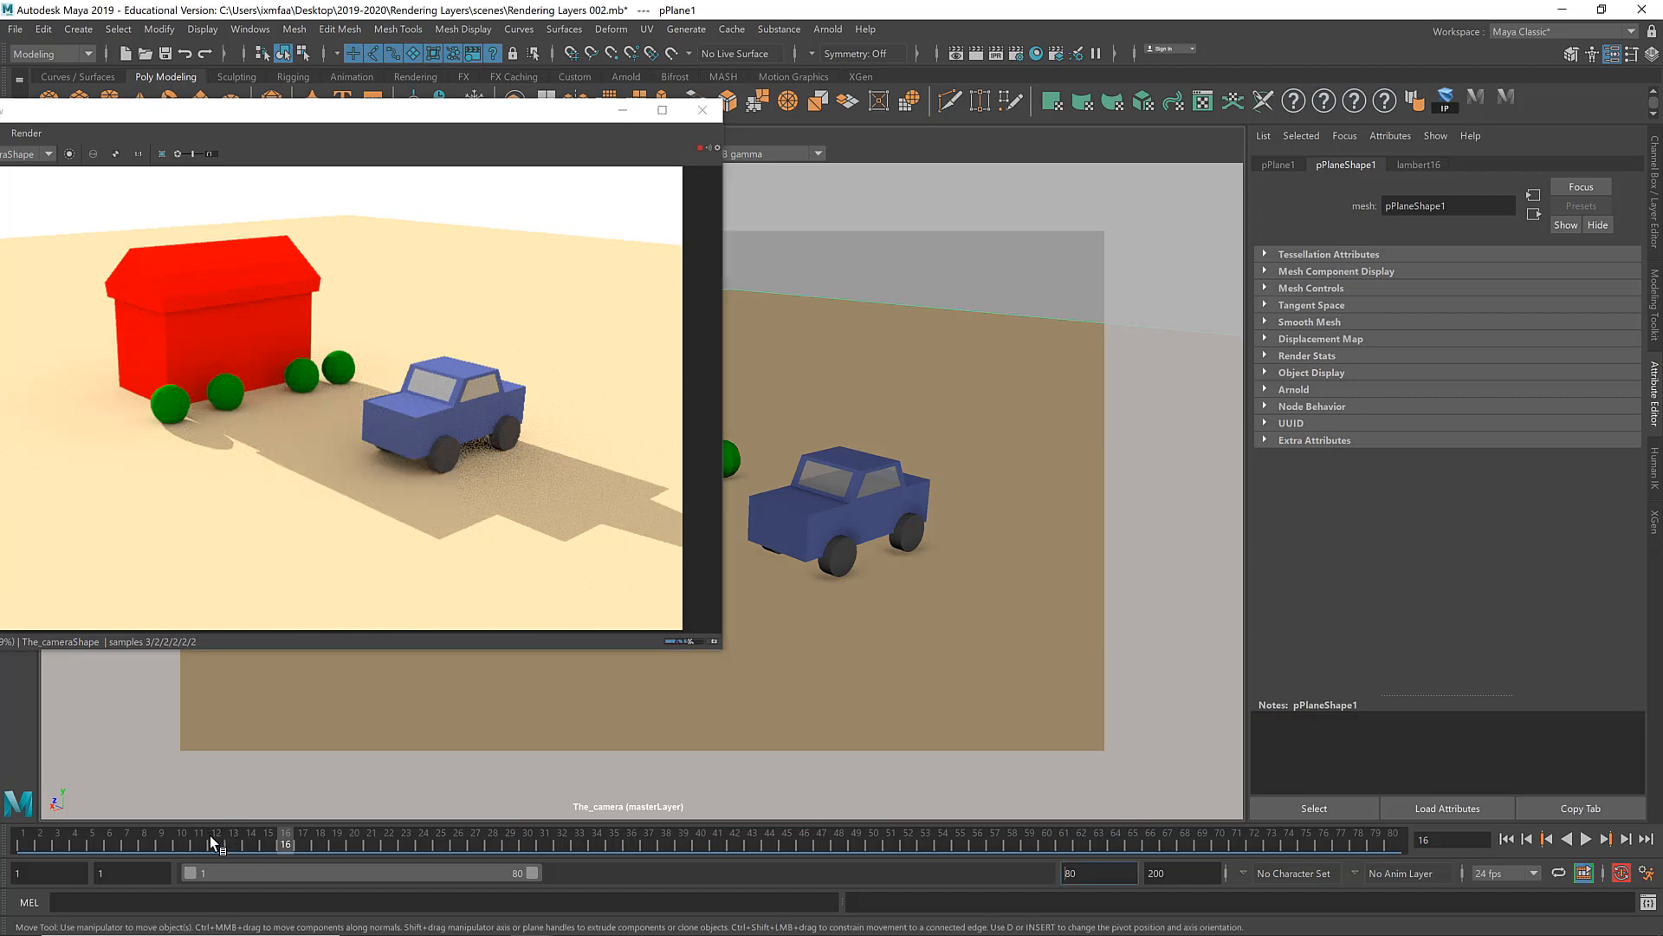
left_click_drag(210, 835, 200, 835)
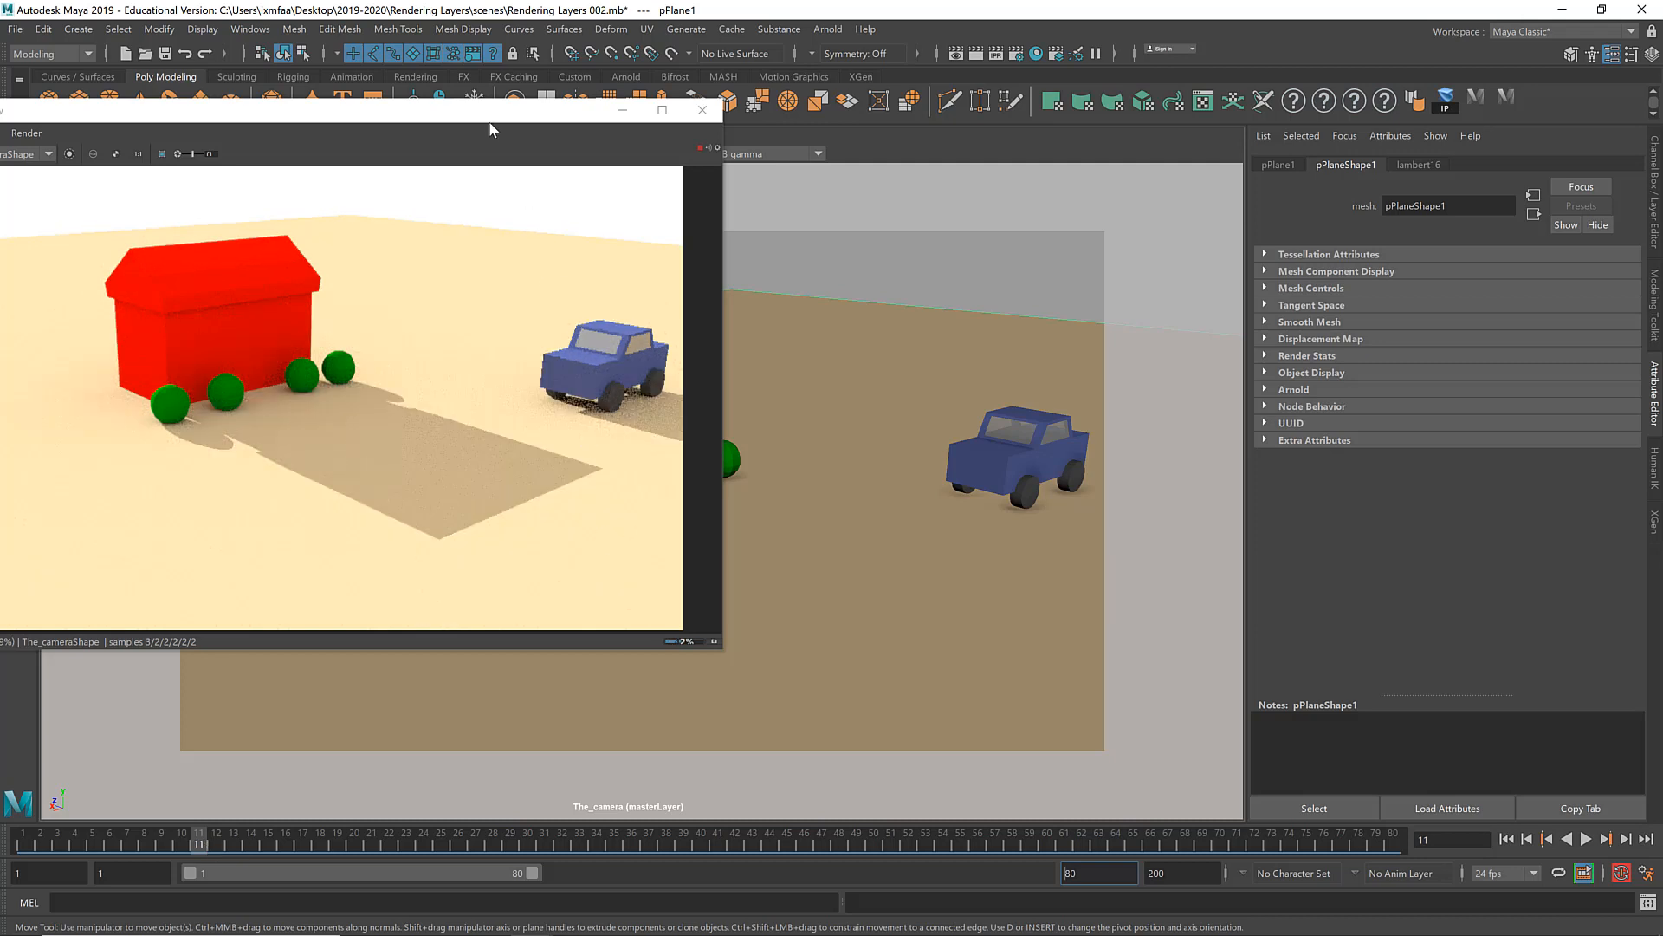
left_click_drag(530, 115, 701, 130)
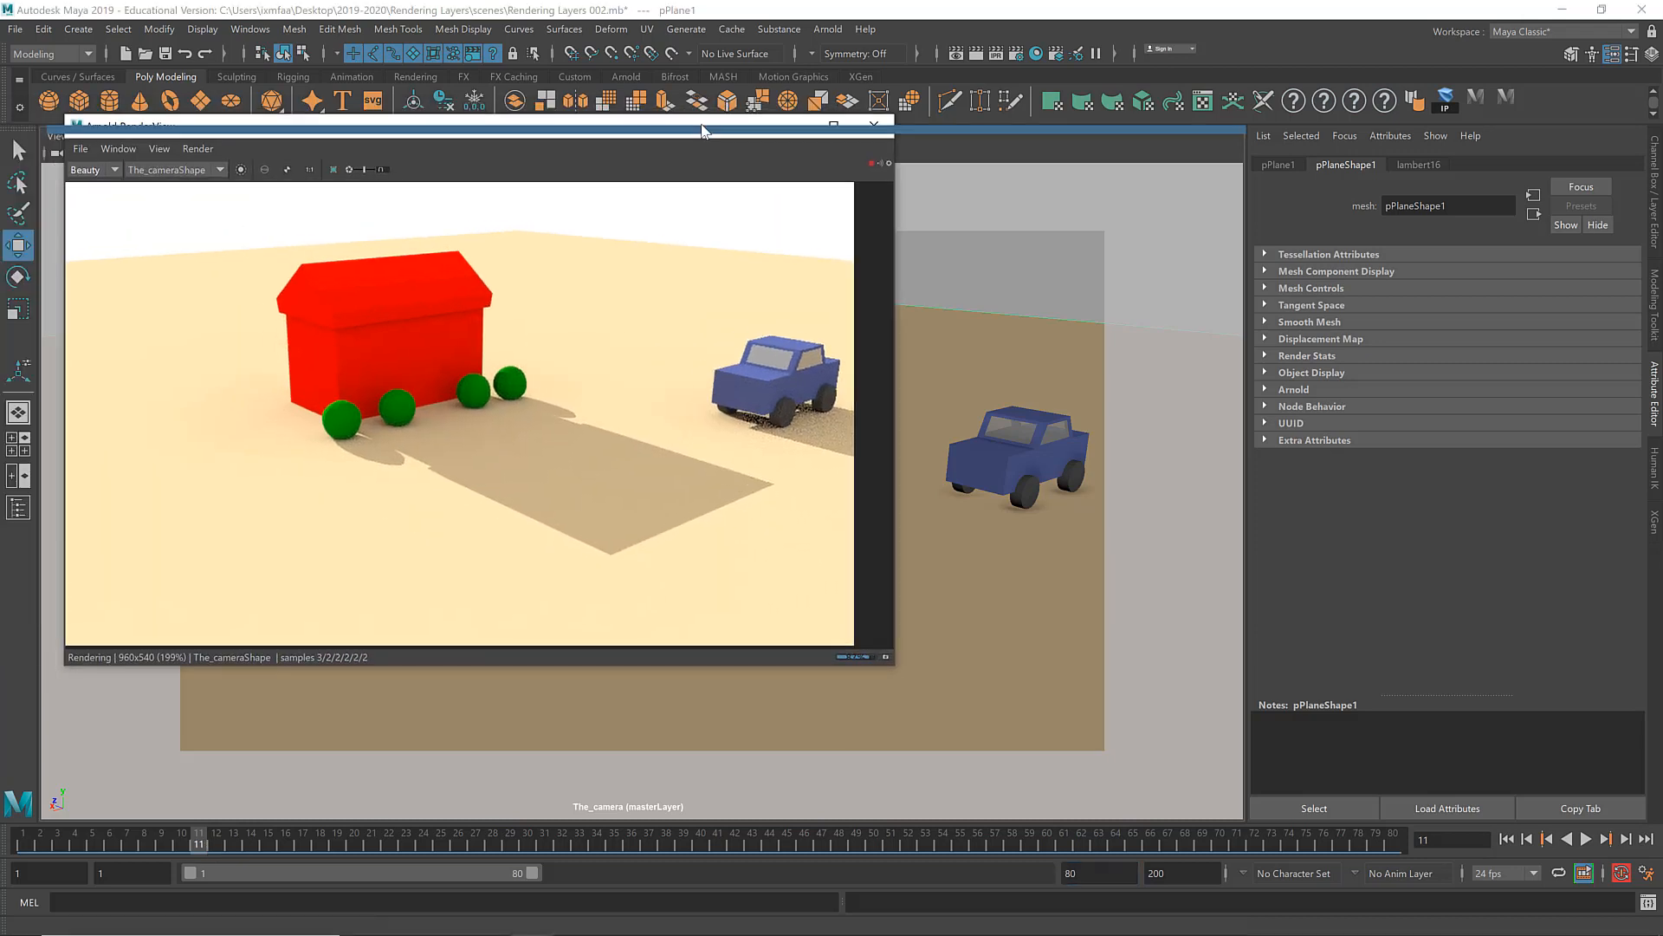
left_click(875, 129)
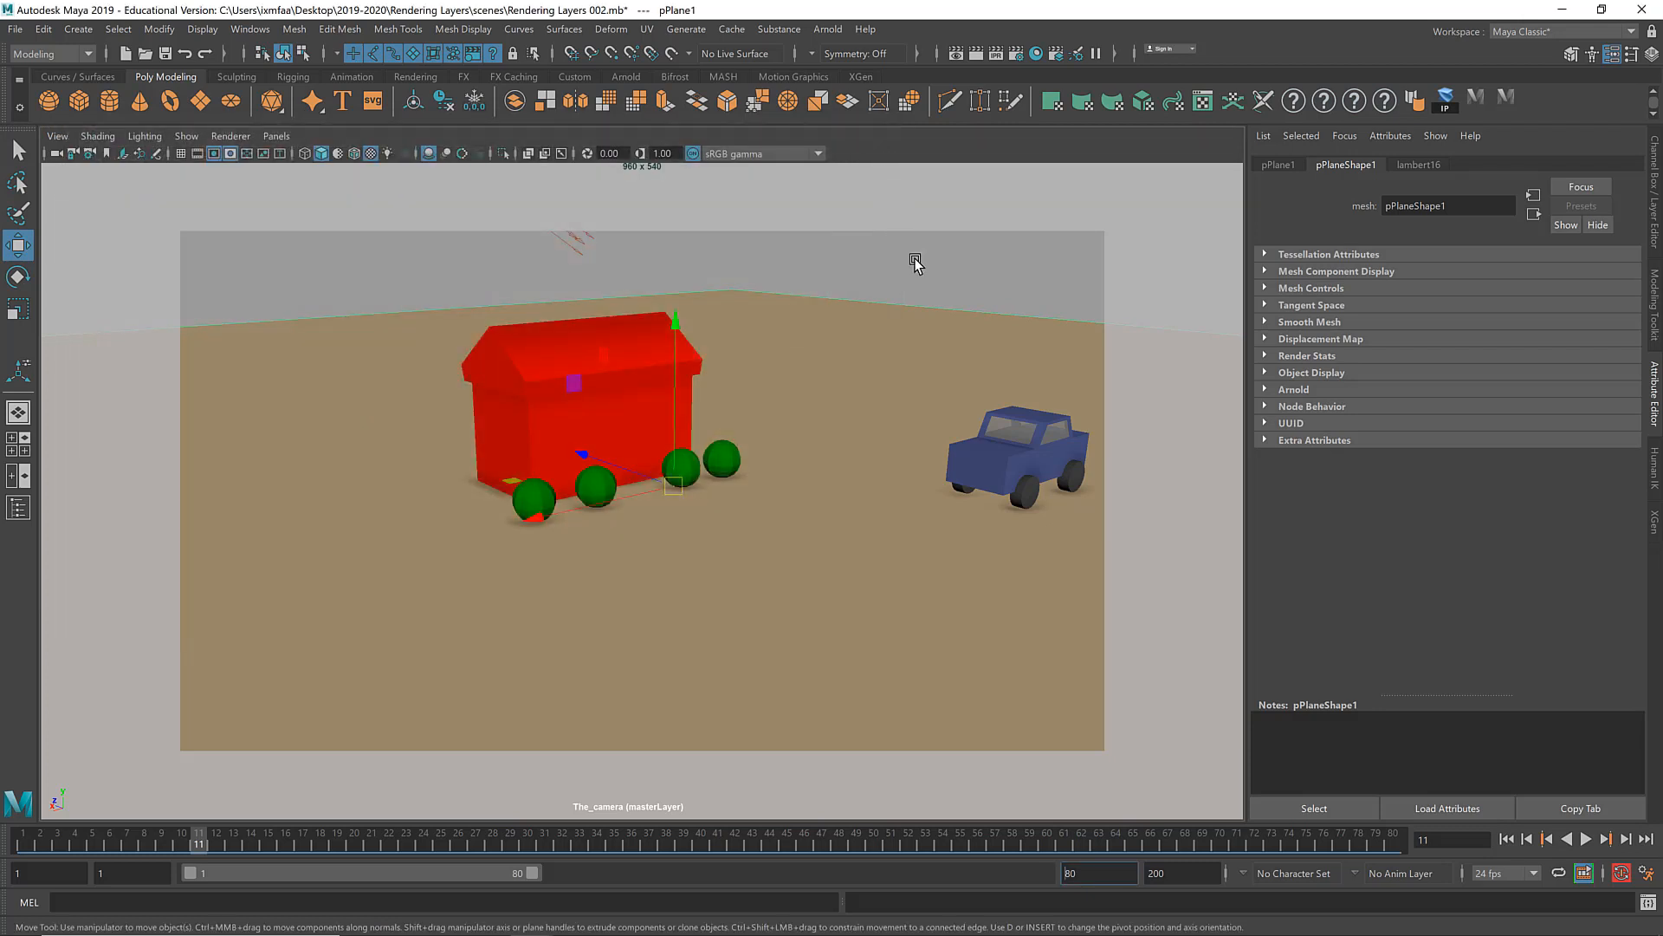
Step: Open the Render Setup editor beside the house and go to frame 23 on the timeline
left_click(1056, 53)
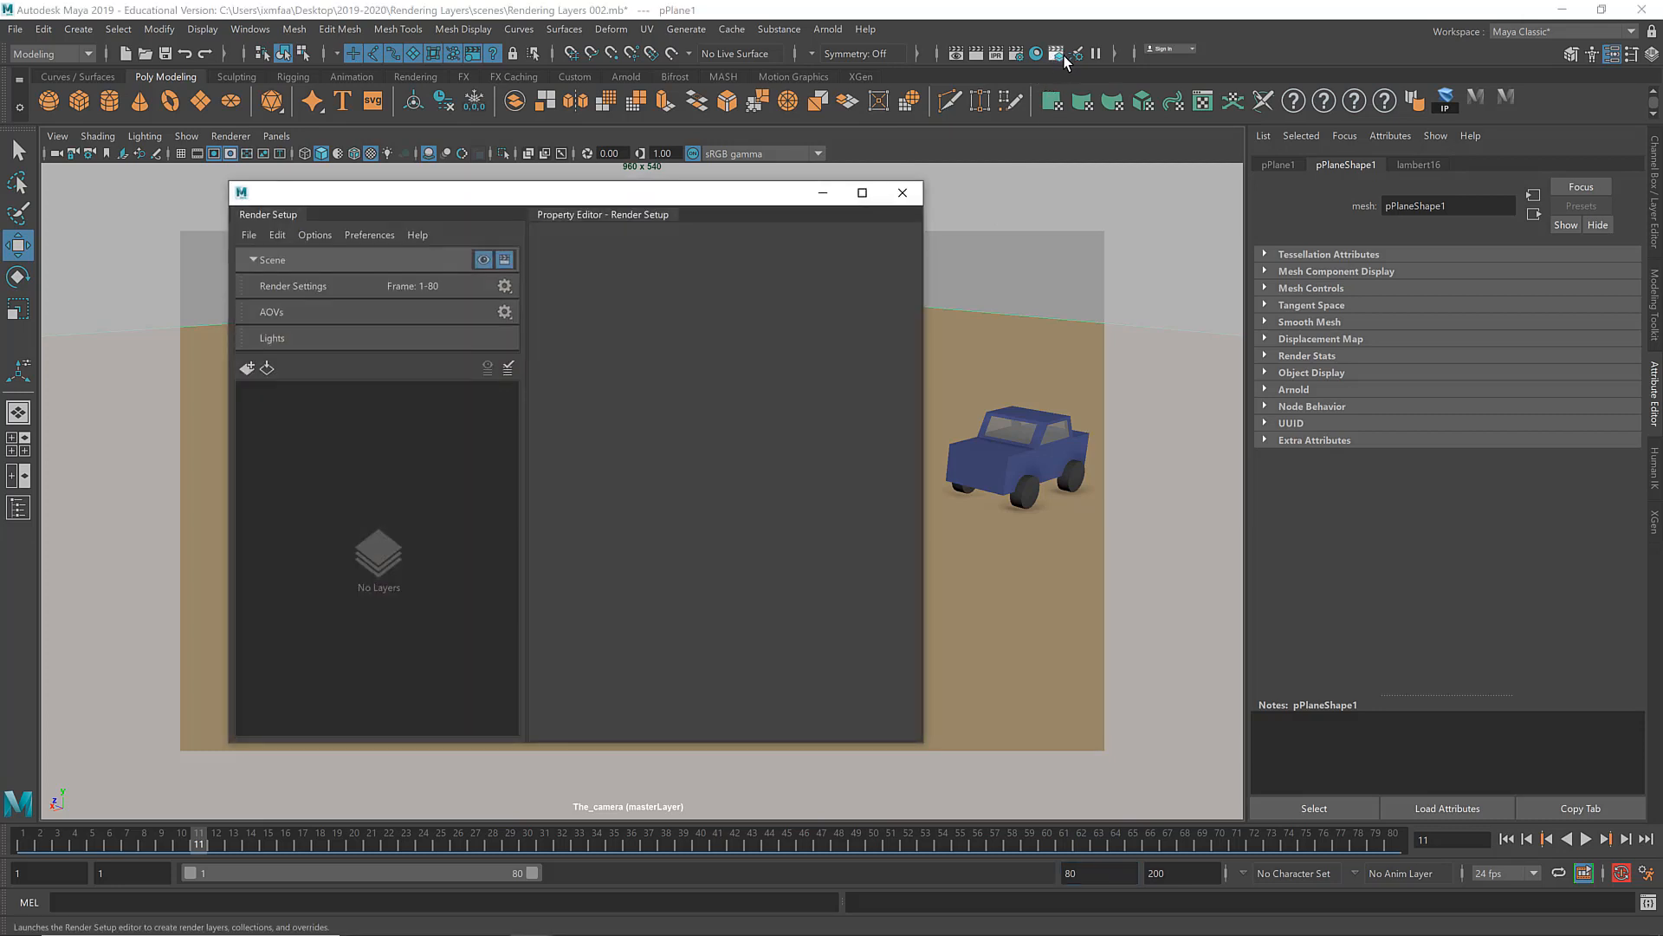
left_click_drag(632, 194, 1309, 296)
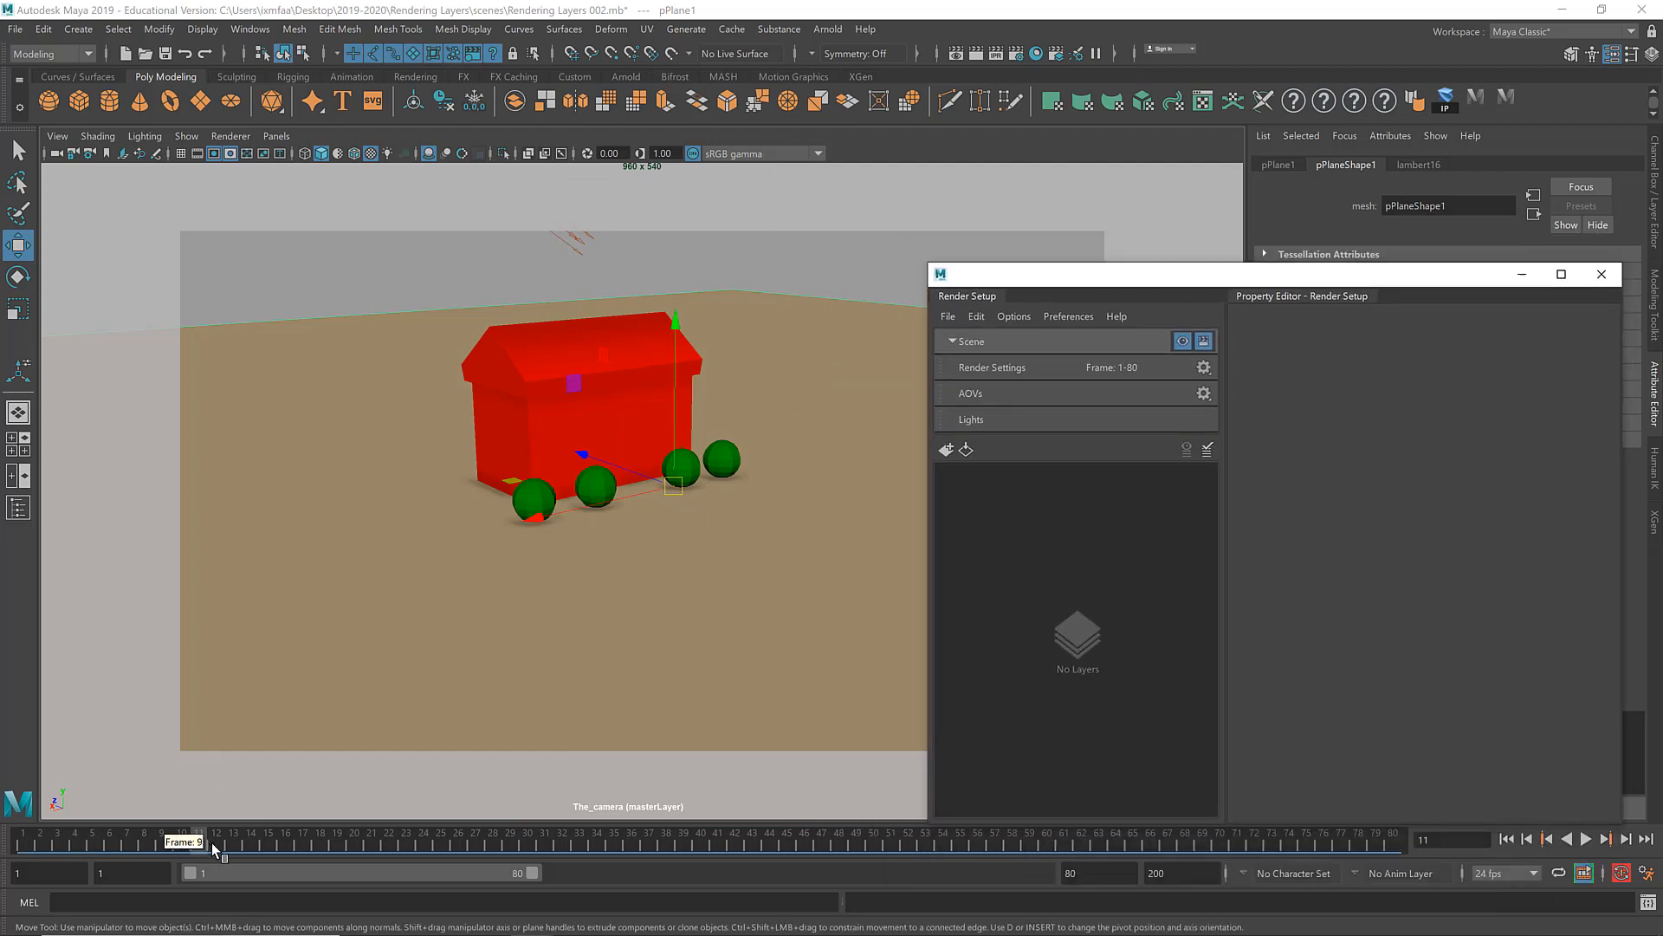
left_click_drag(211, 842, 406, 838)
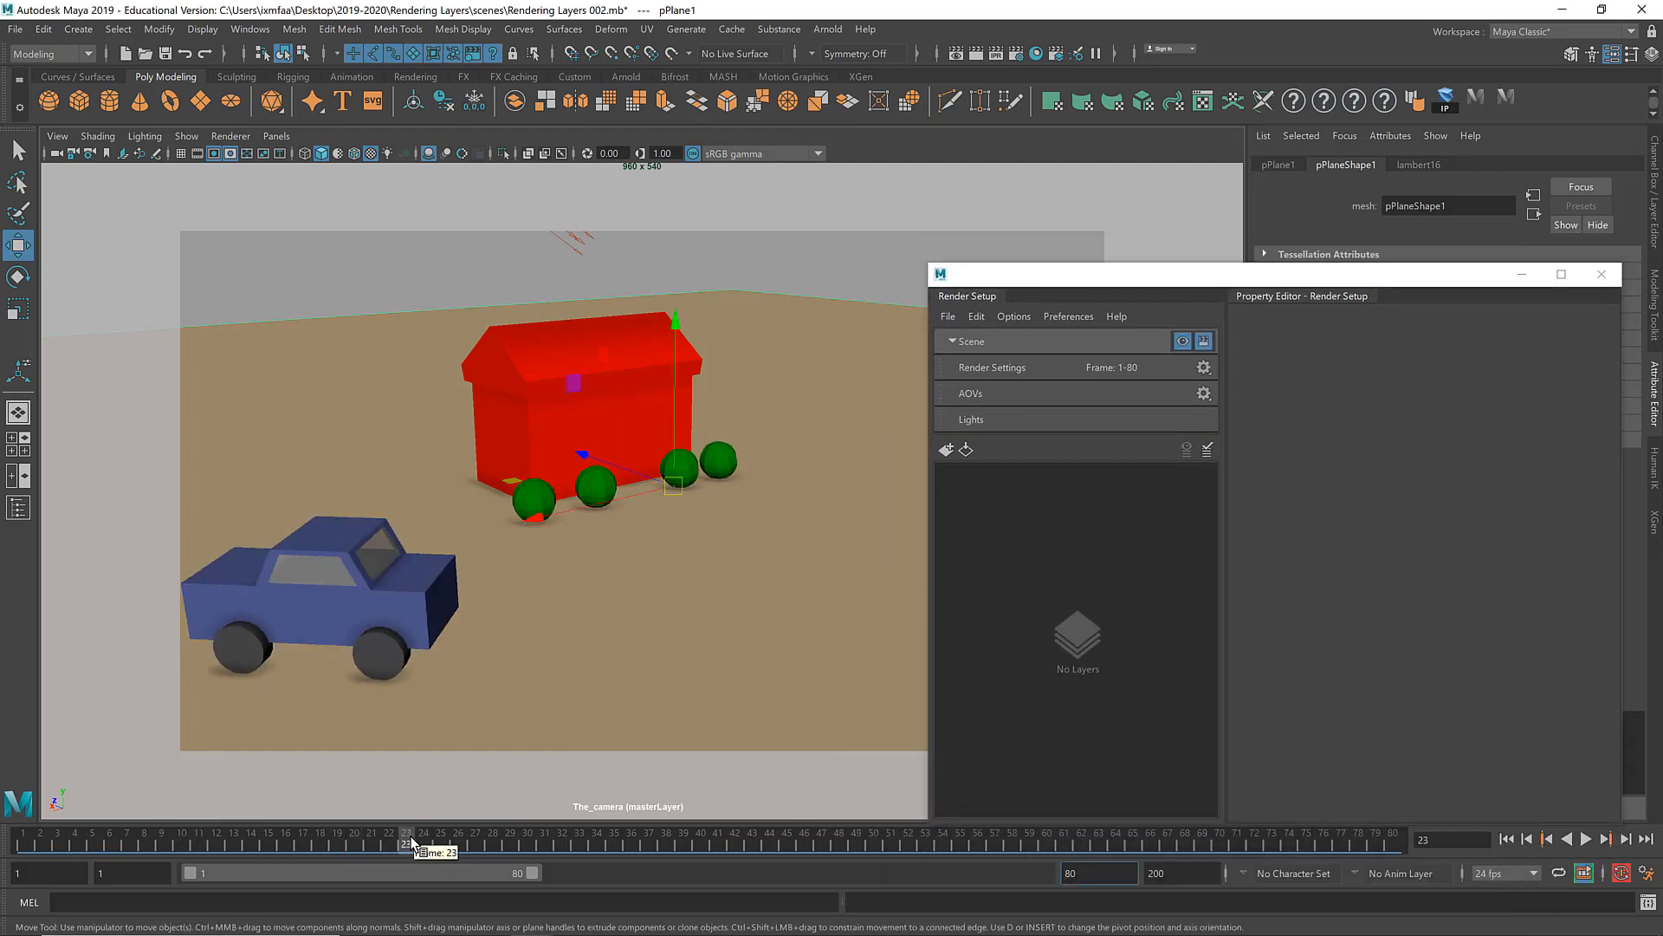
Step: Select the red house and the ground plane, and create a render layer named Non_Animated
left_click(638, 421)
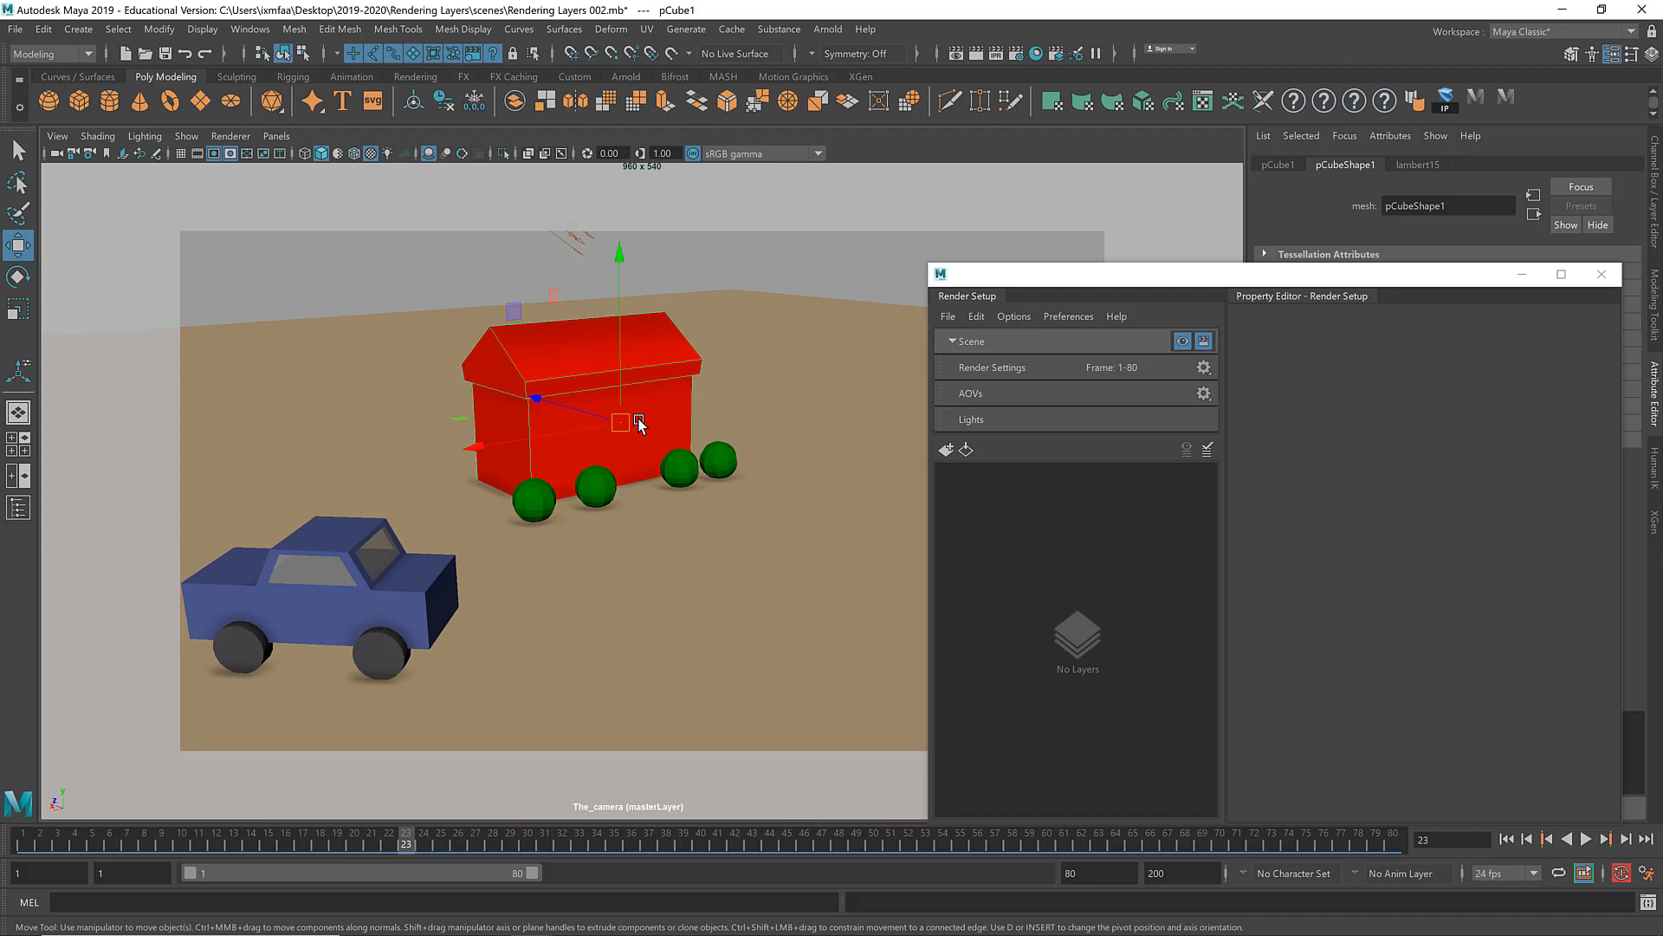
left_click(735, 402)
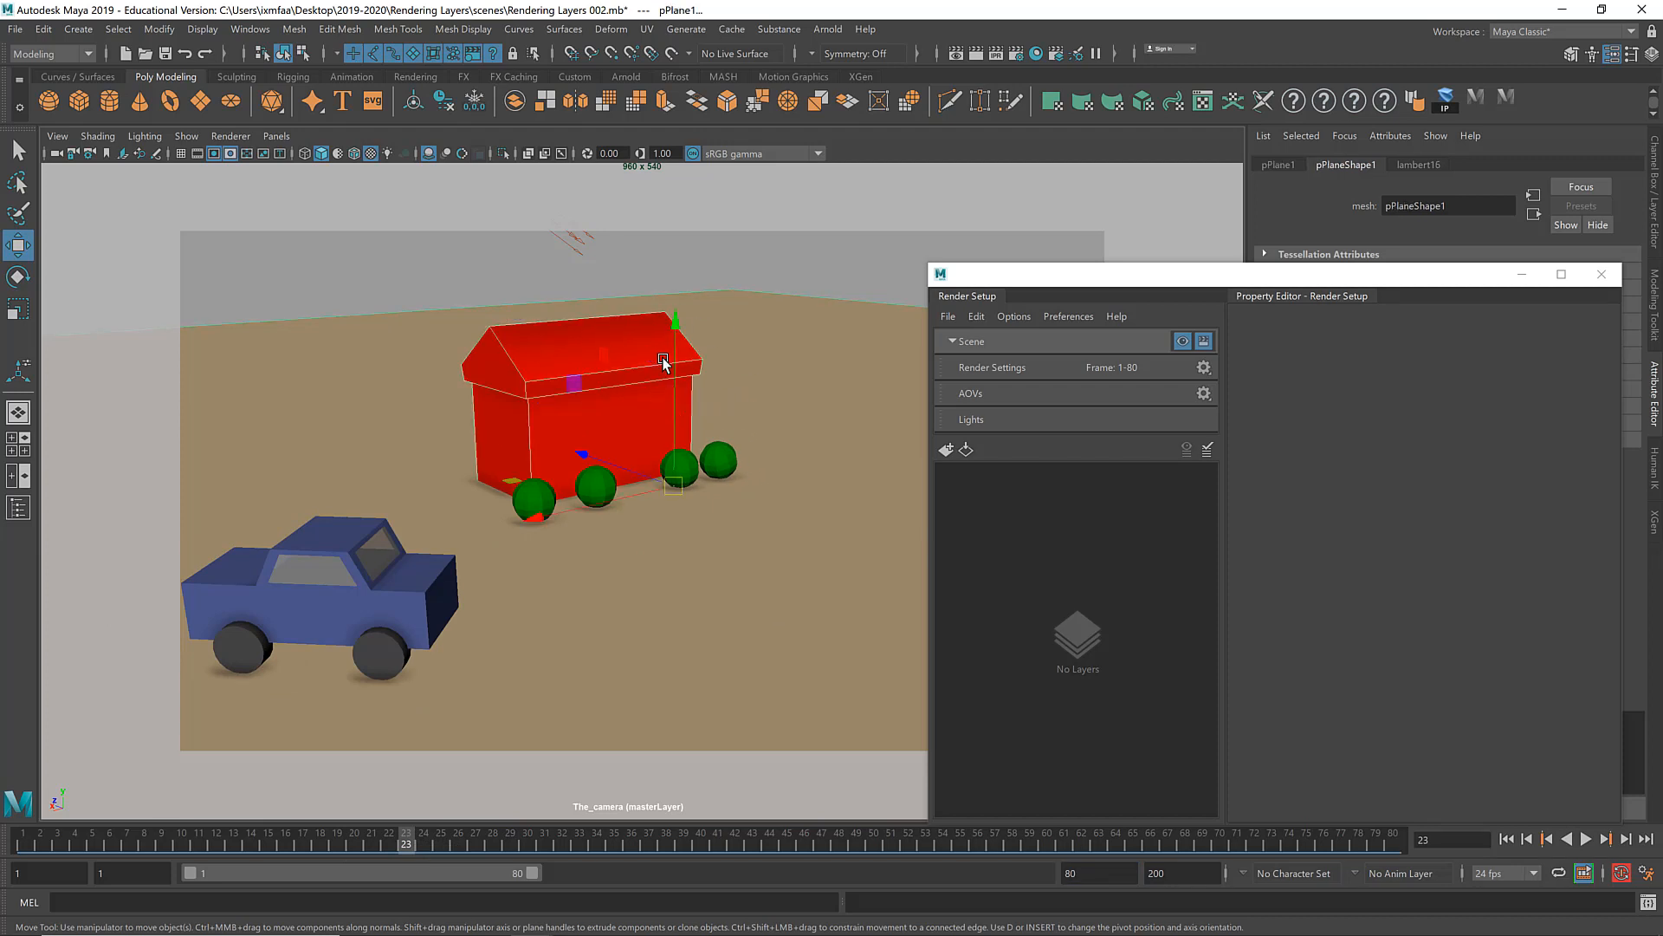
left_click(947, 450)
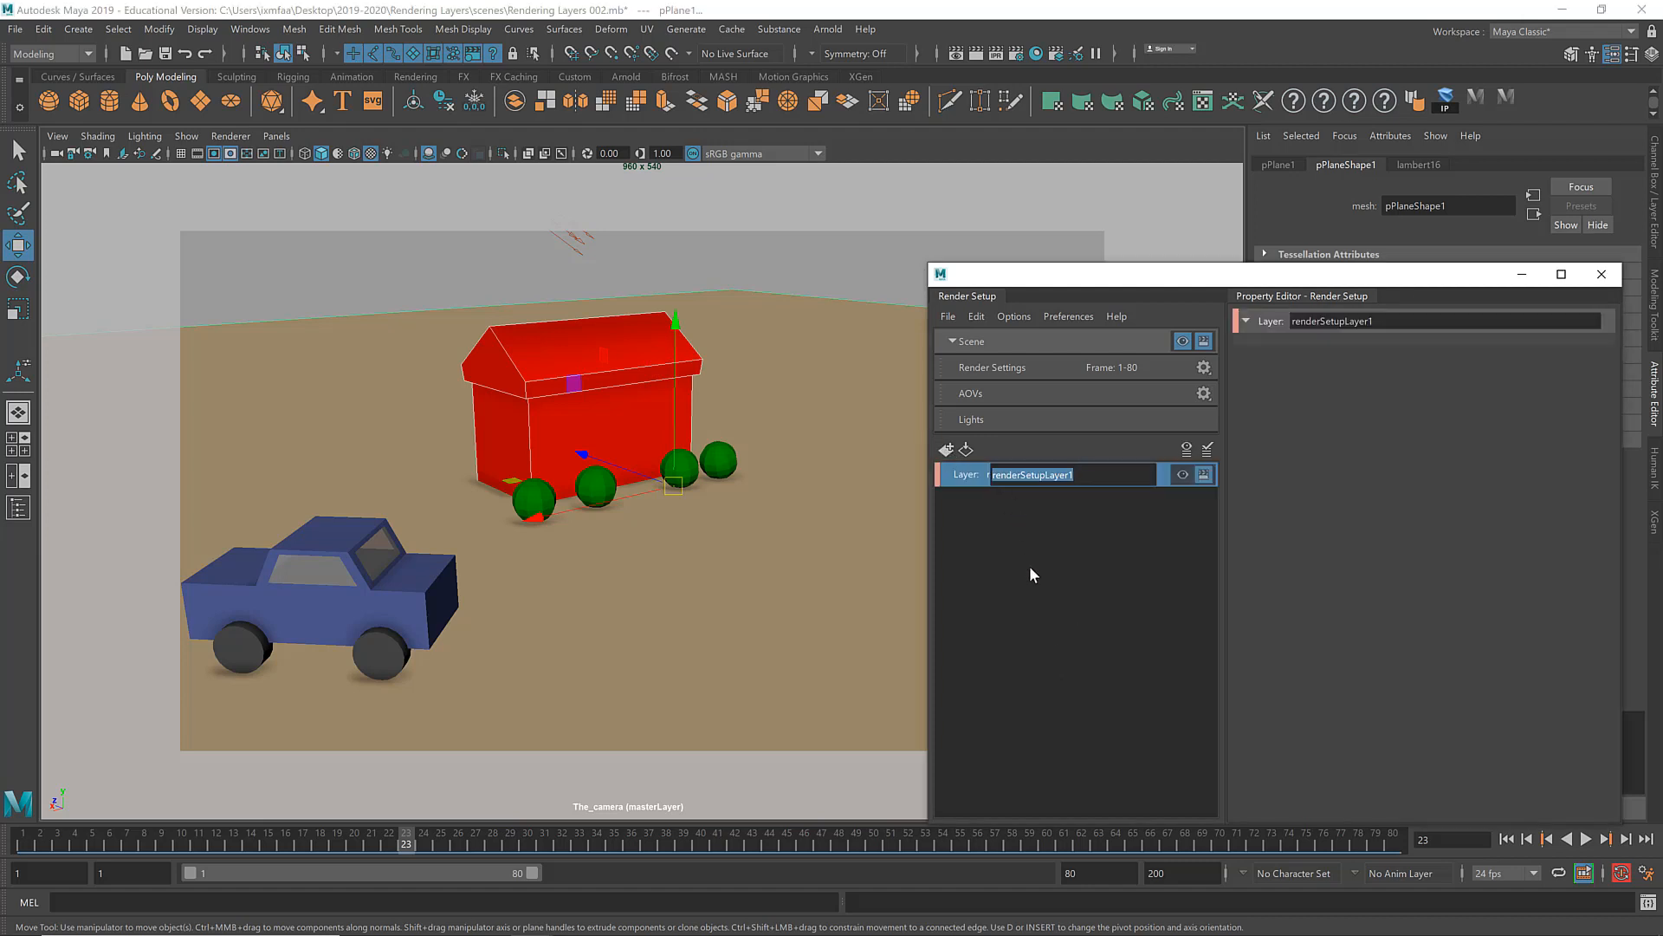
type("Non-Animated")
key("Return")
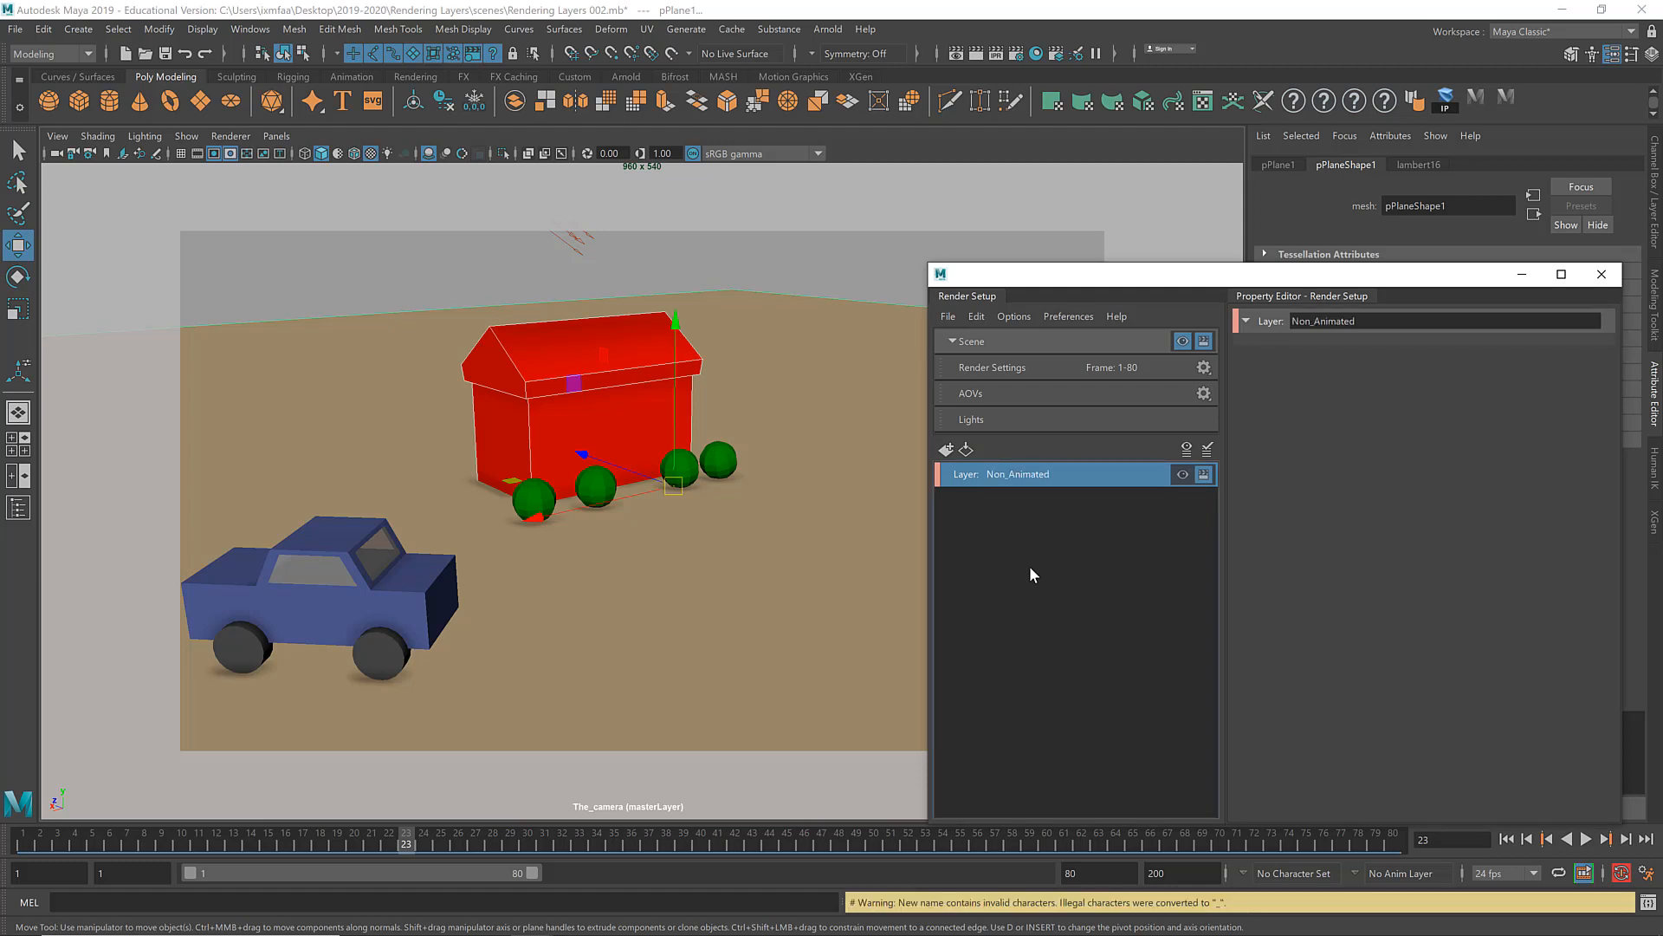
Step: Create a collection named Geo in the Non_Animated layer and add the selected house and ground plane
right_click(1064, 482)
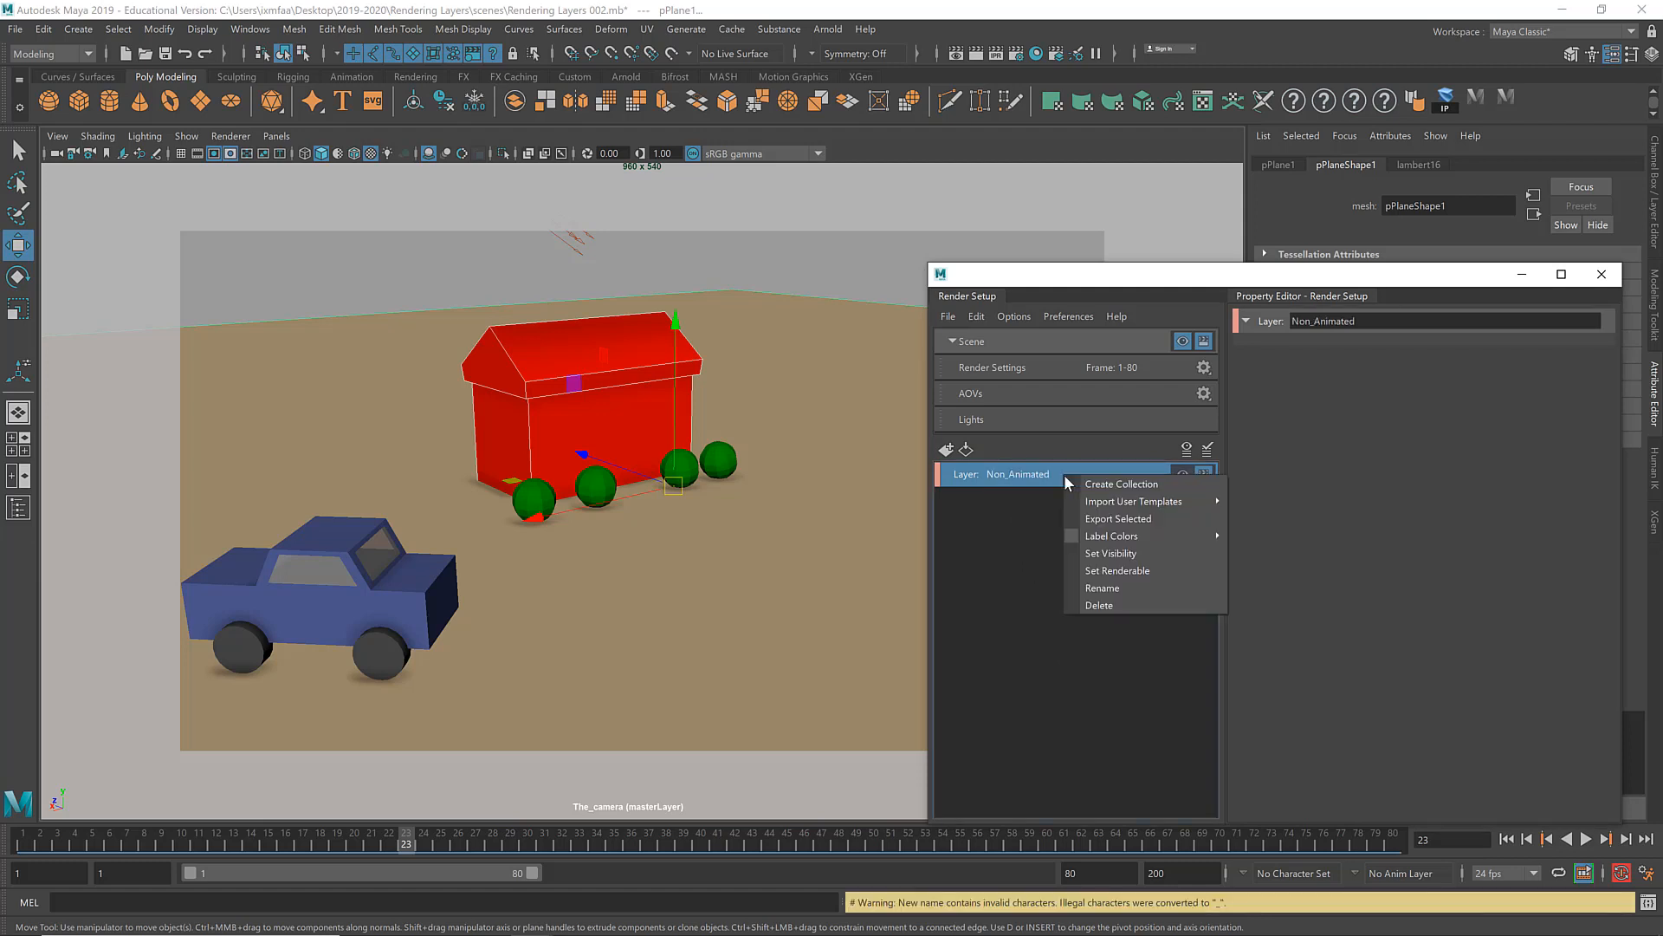
left_click(1116, 484)
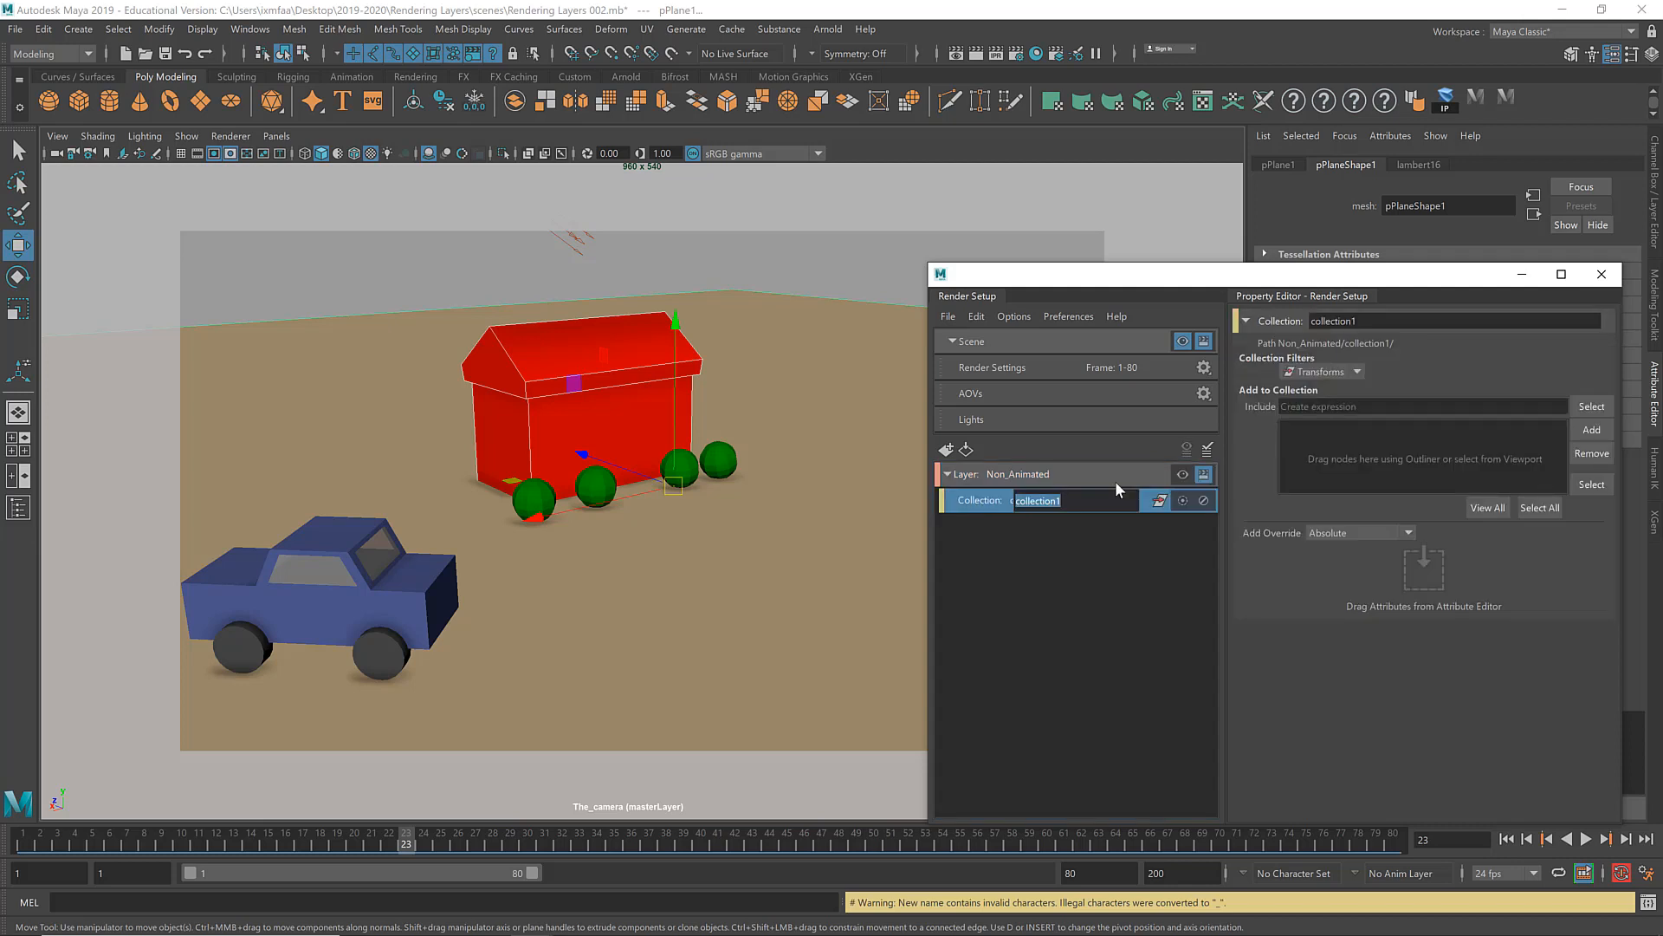
type("Geo")
key("Return")
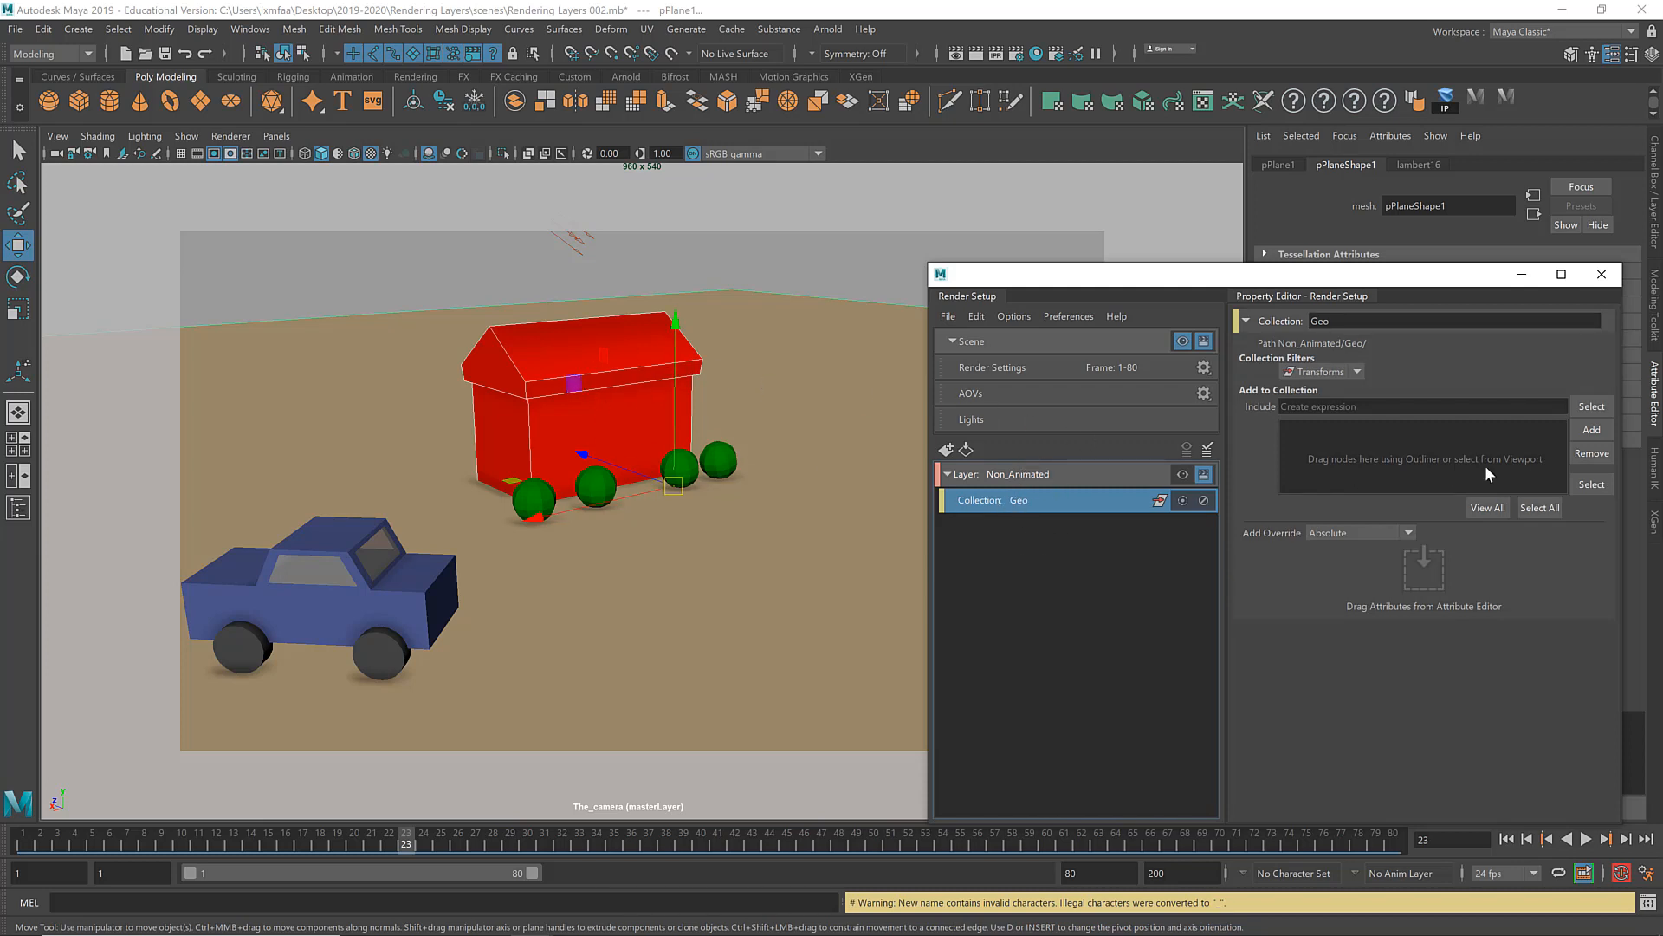
left_click(1594, 430)
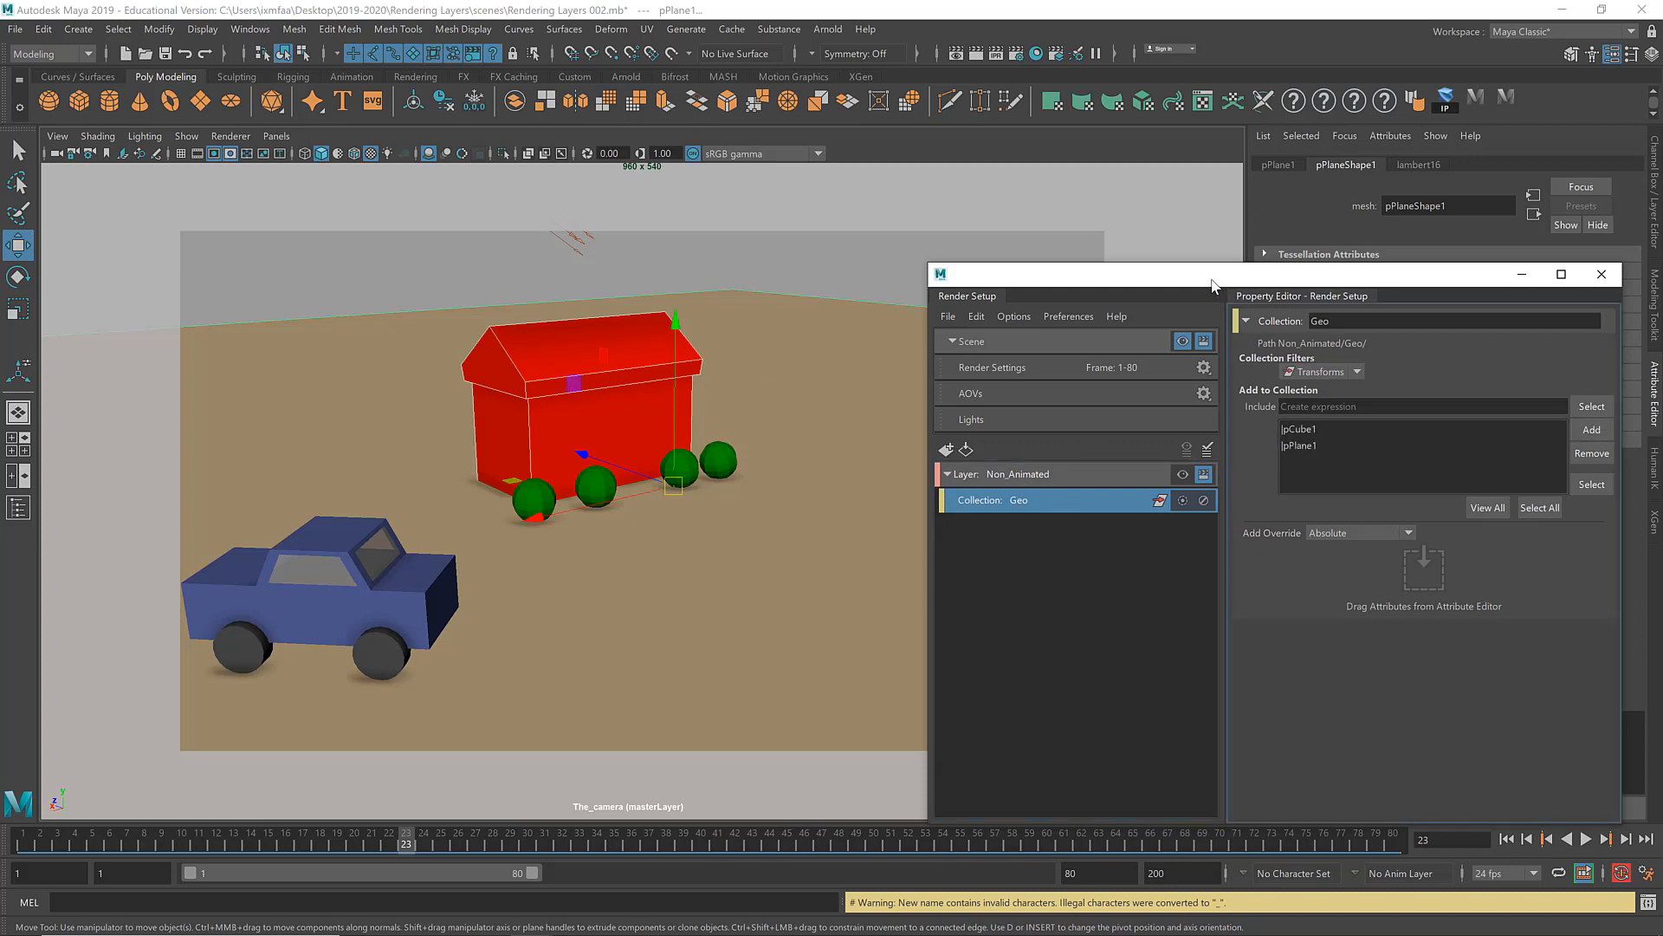
Step: Check the Non_Animated layer's contents by making it visible, then switch visibility back to the full scene
left_click_drag(1217, 274, 1200, 194)
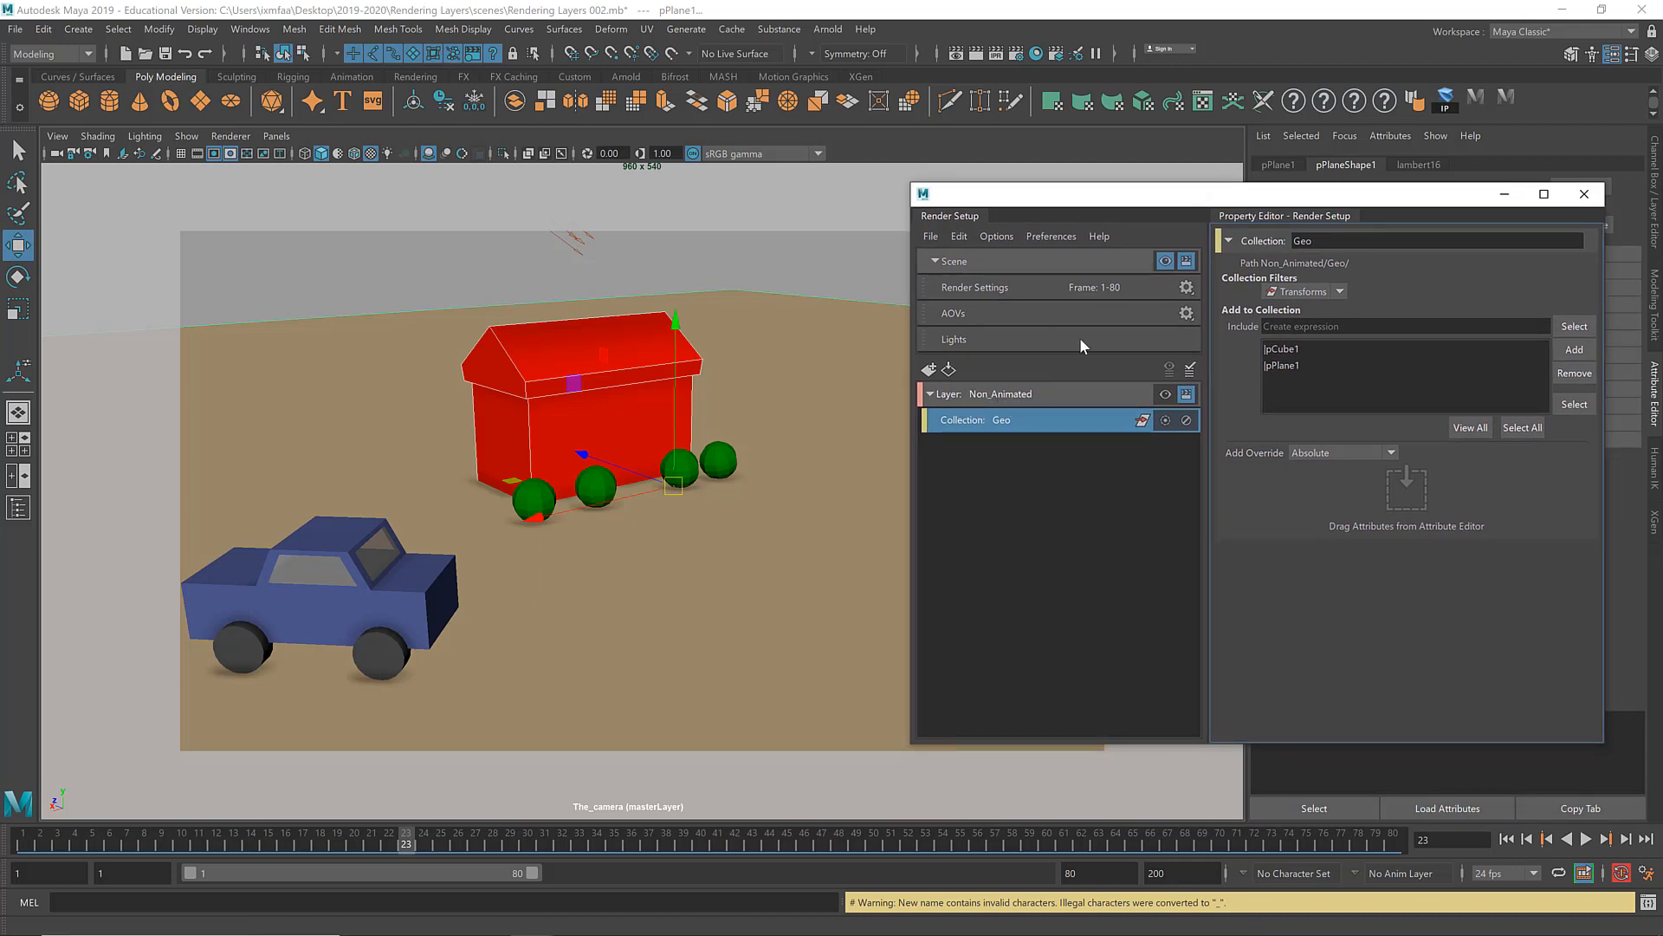
left_click_drag(1025, 192, 1210, 205)
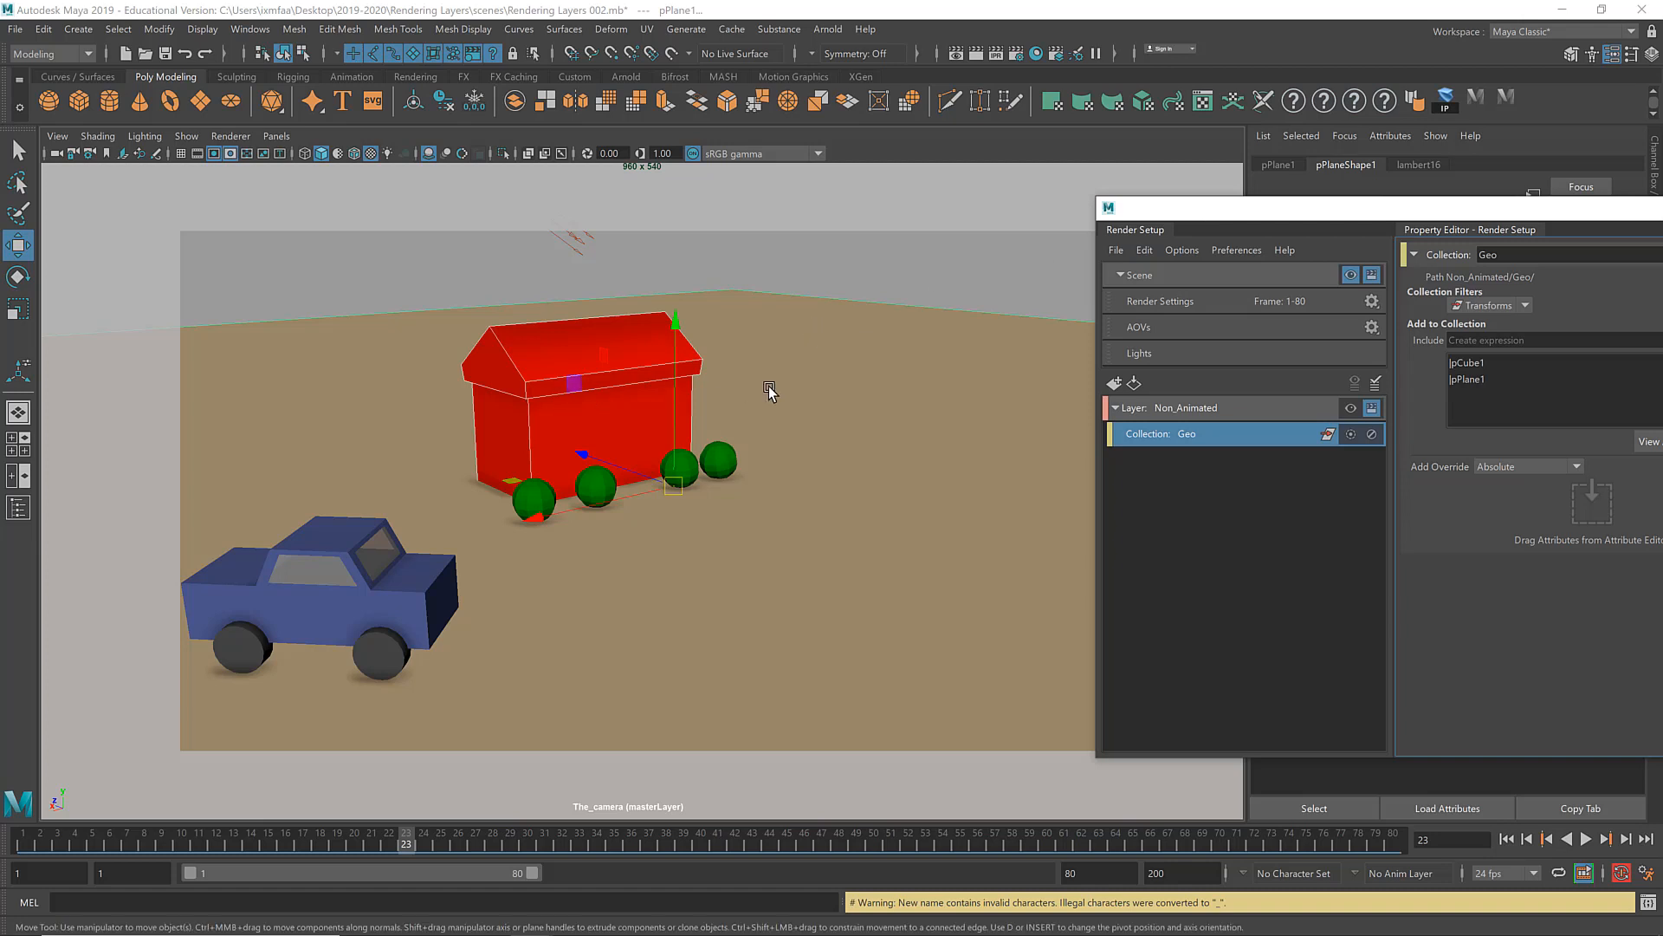
left_click(1352, 406)
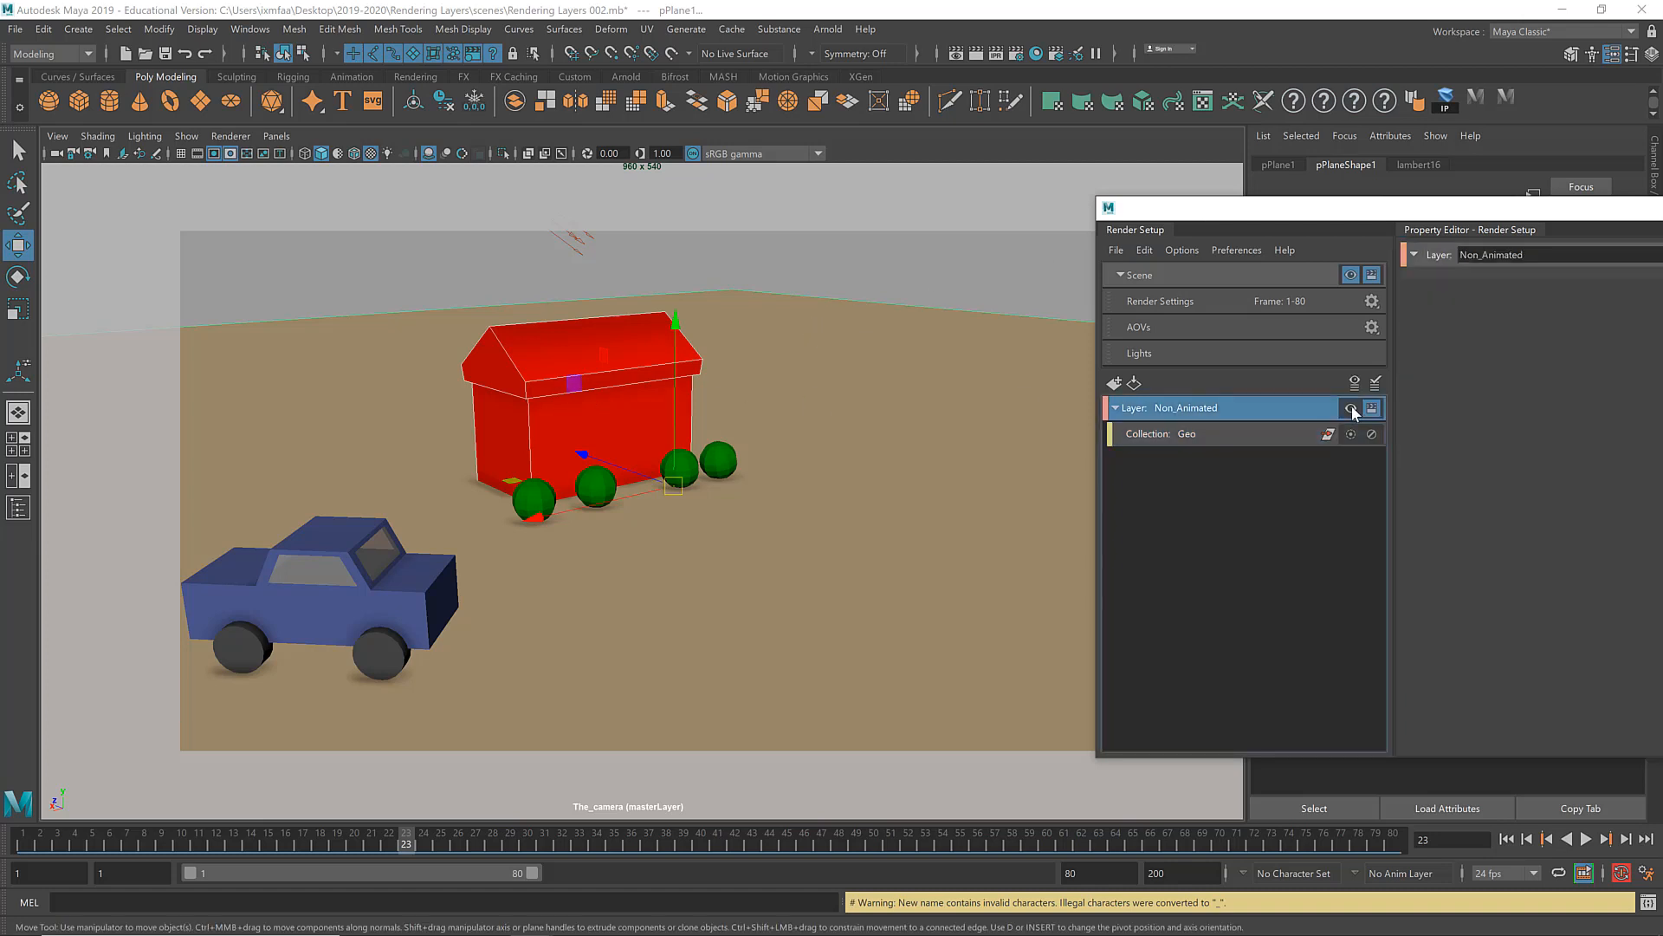
left_click(1349, 408)
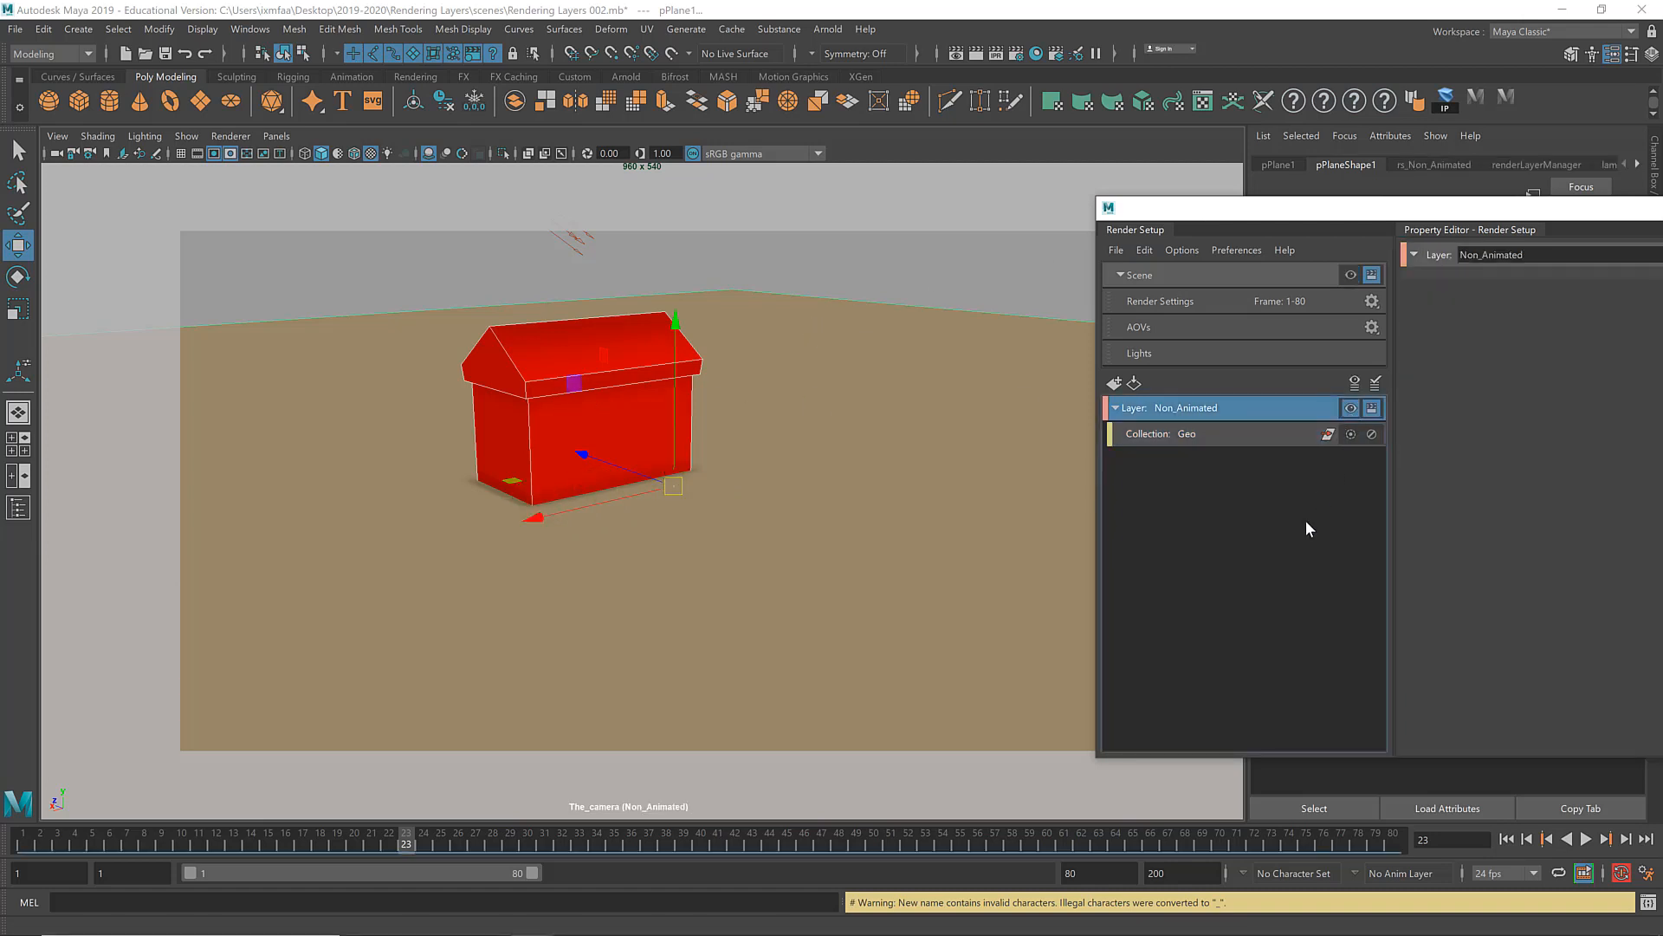
left_click(1352, 276)
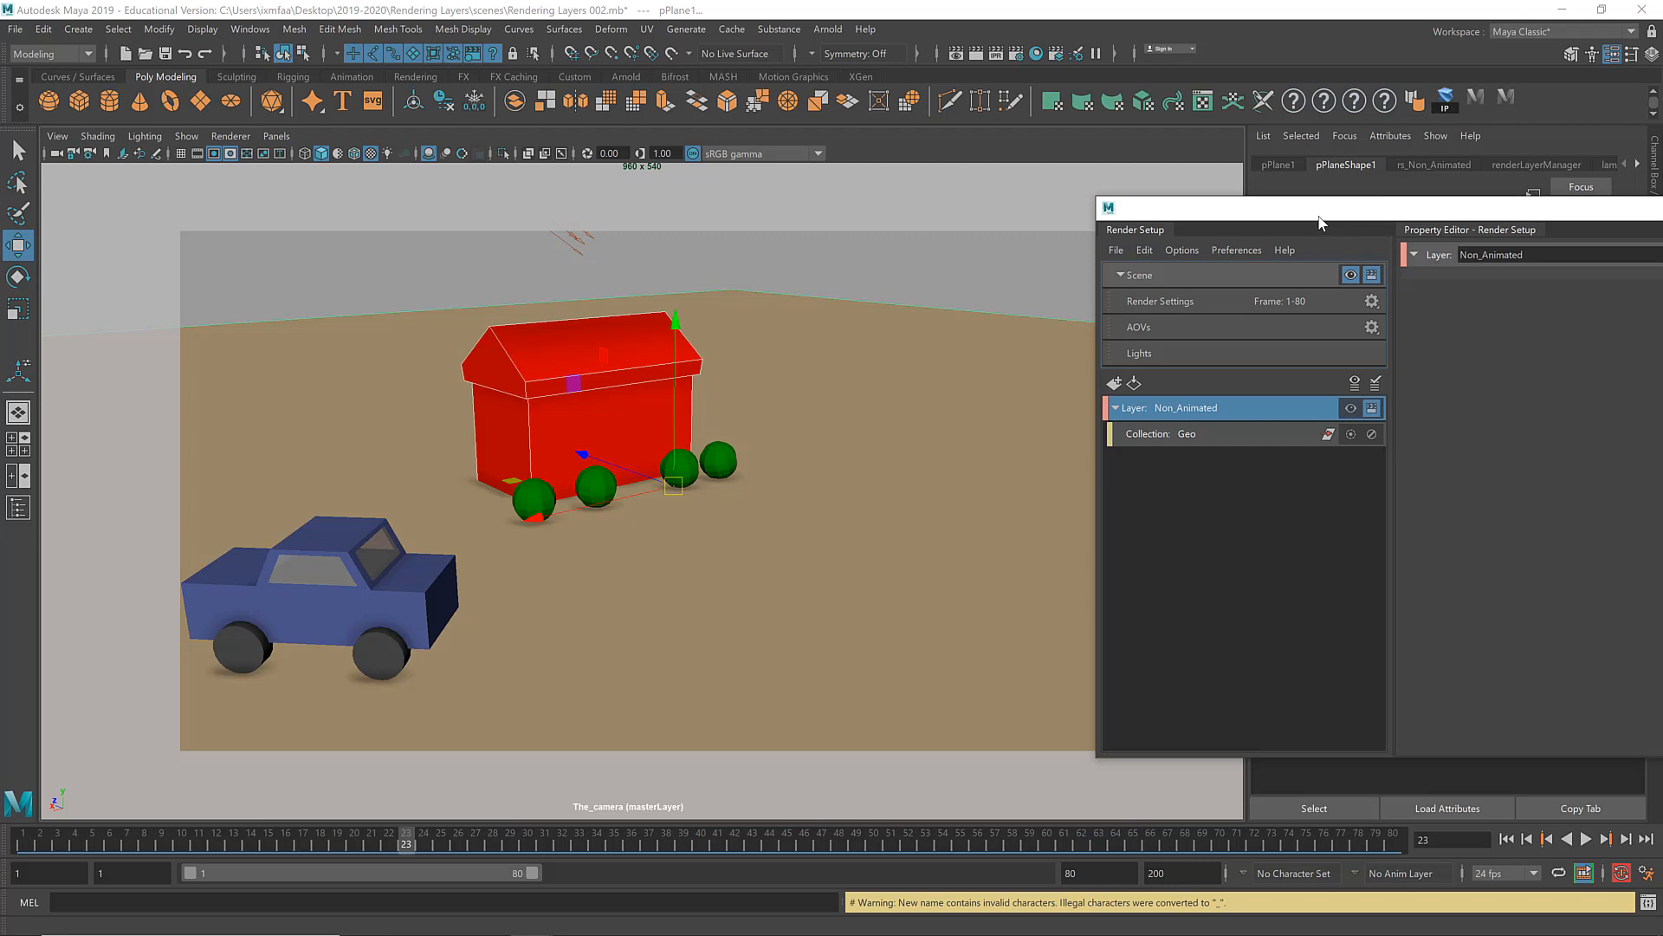
left_click_drag(1318, 224, 1141, 315)
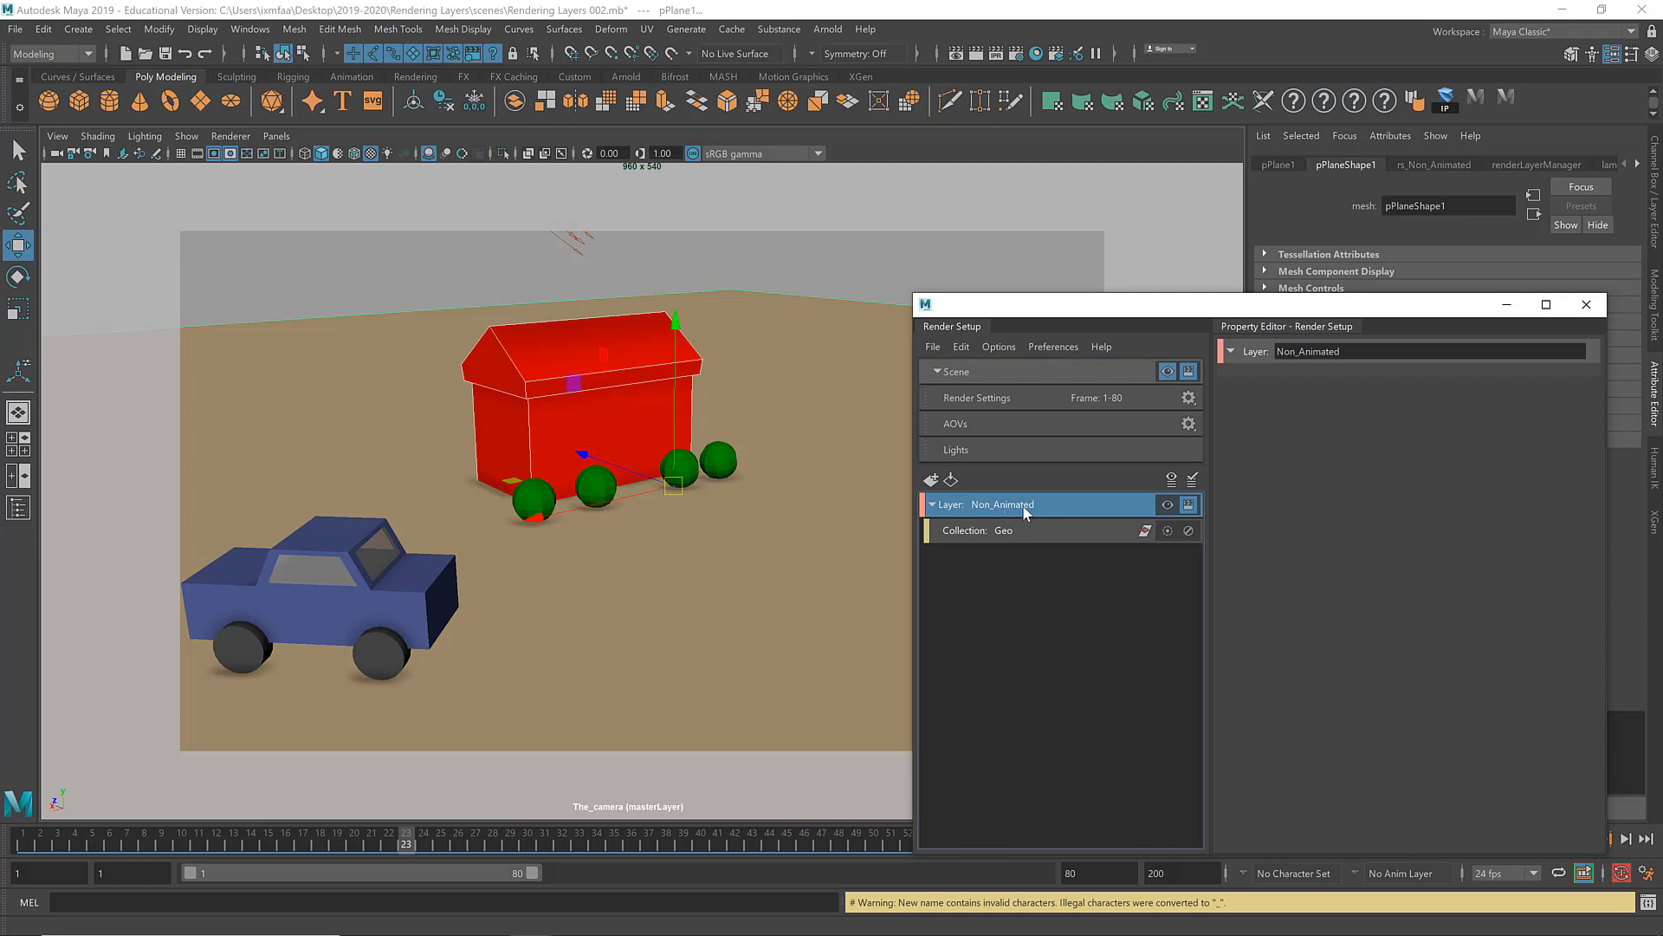
Step: Create a second collection named Lights in the Non_Animated layer
right_click(1010, 505)
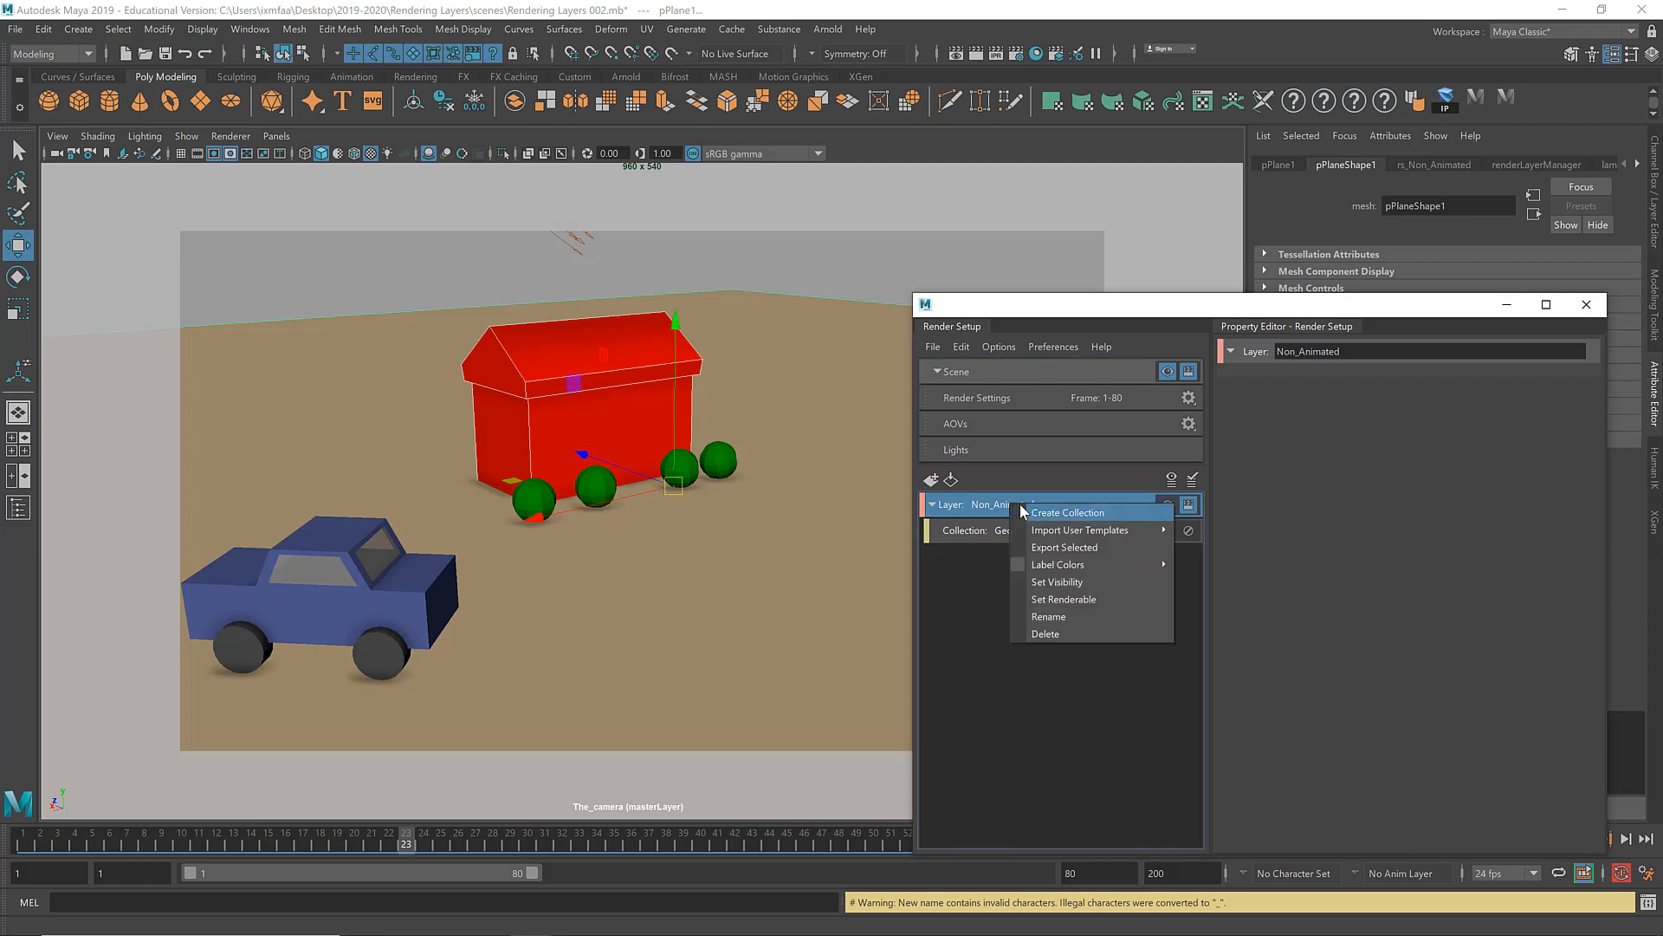
left_click(1054, 512)
type("L")
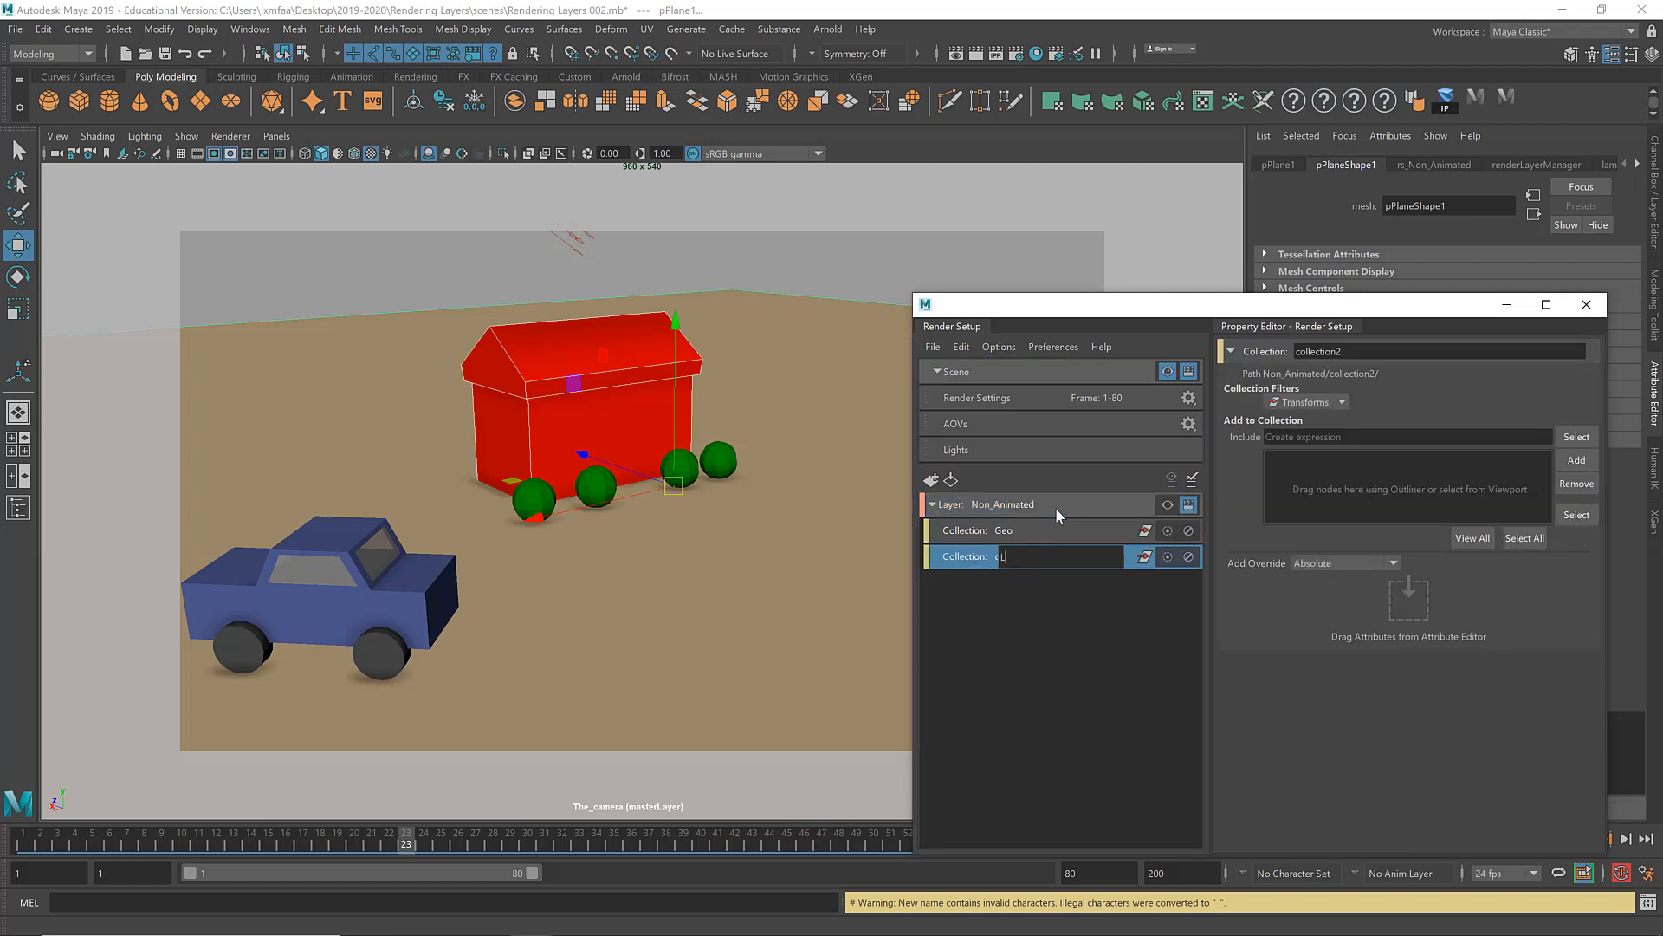
type("ights")
key("Return")
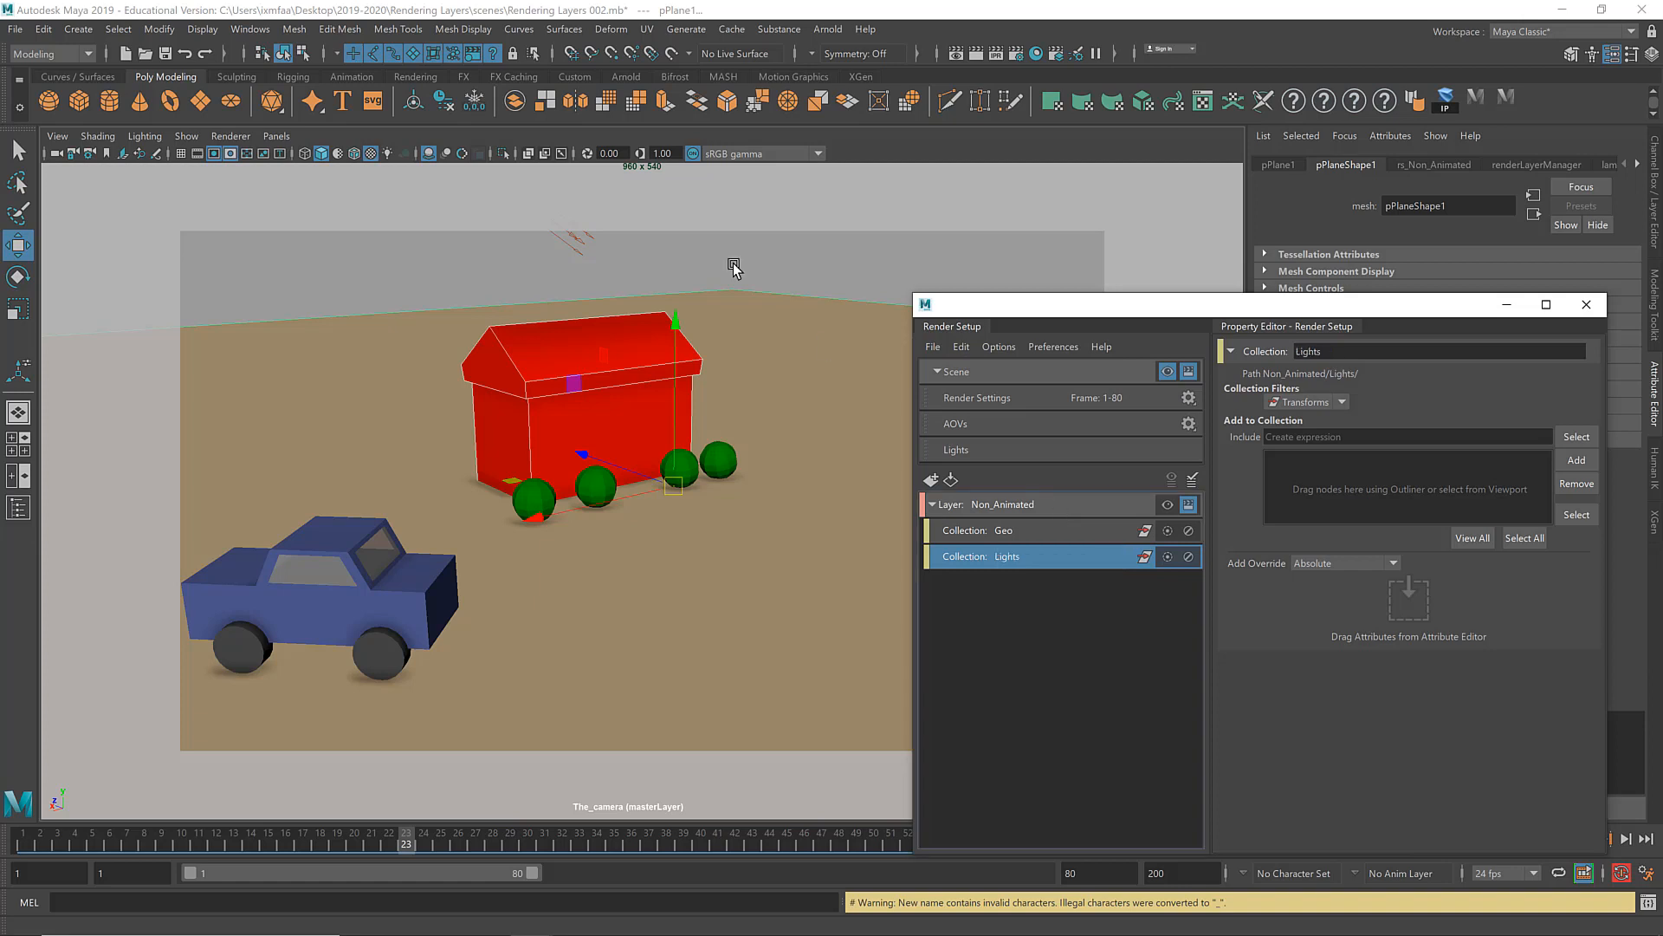
Step: Add the directional light and the sky dome light to the Lights collection
left_click(579, 239)
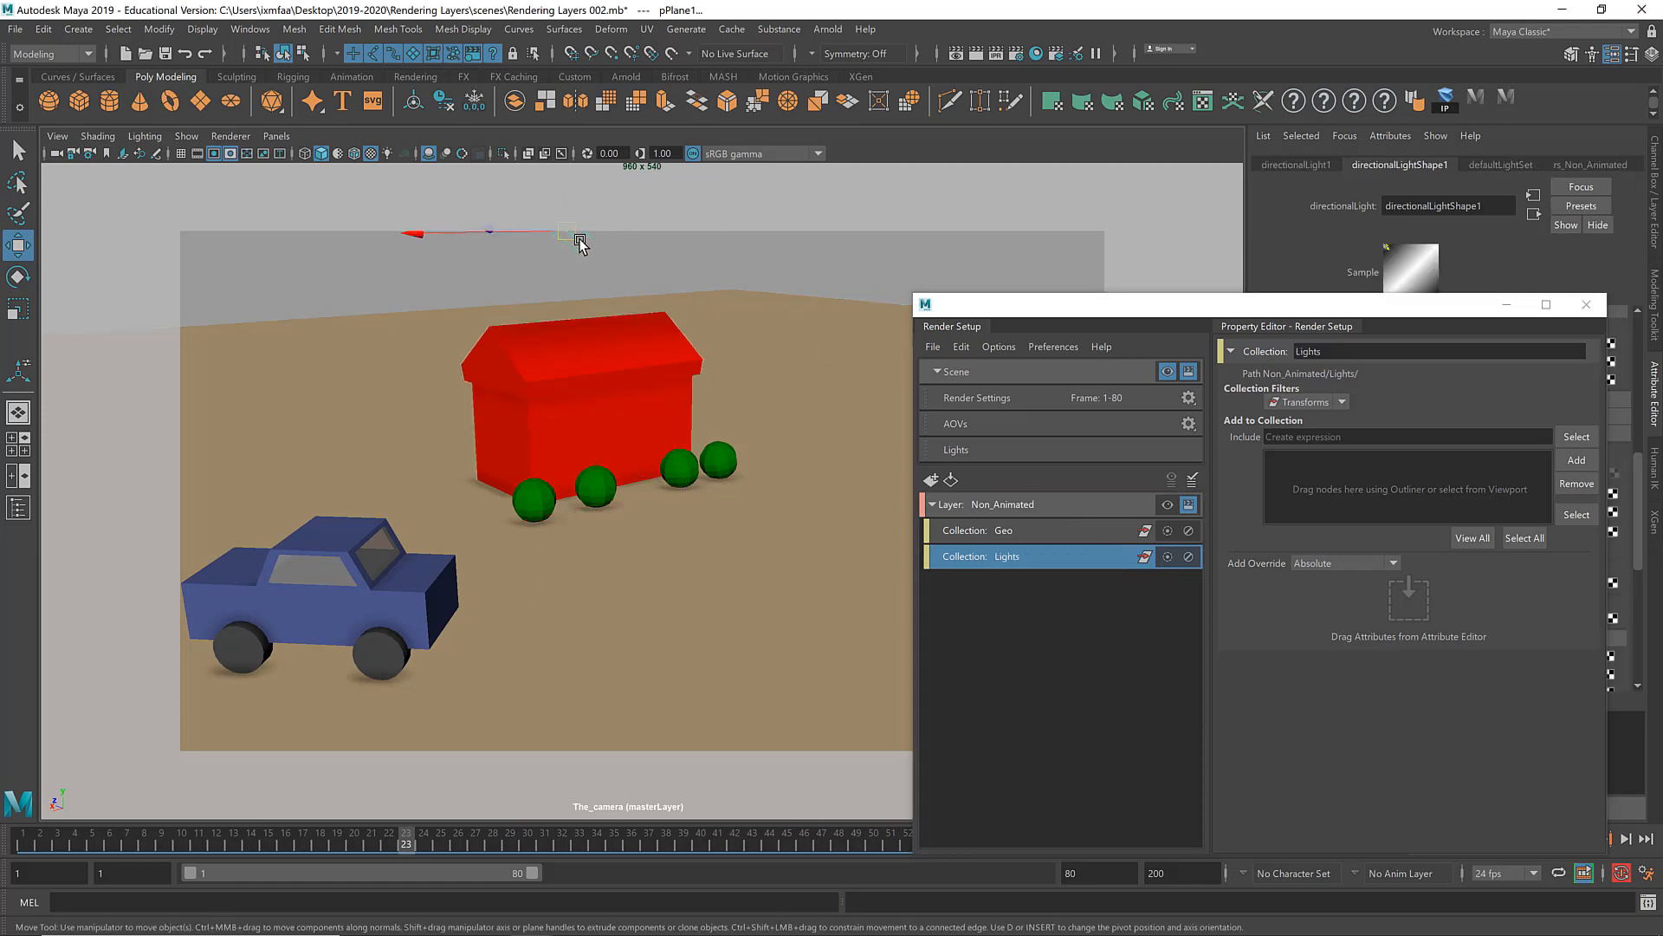
left_click(641, 260)
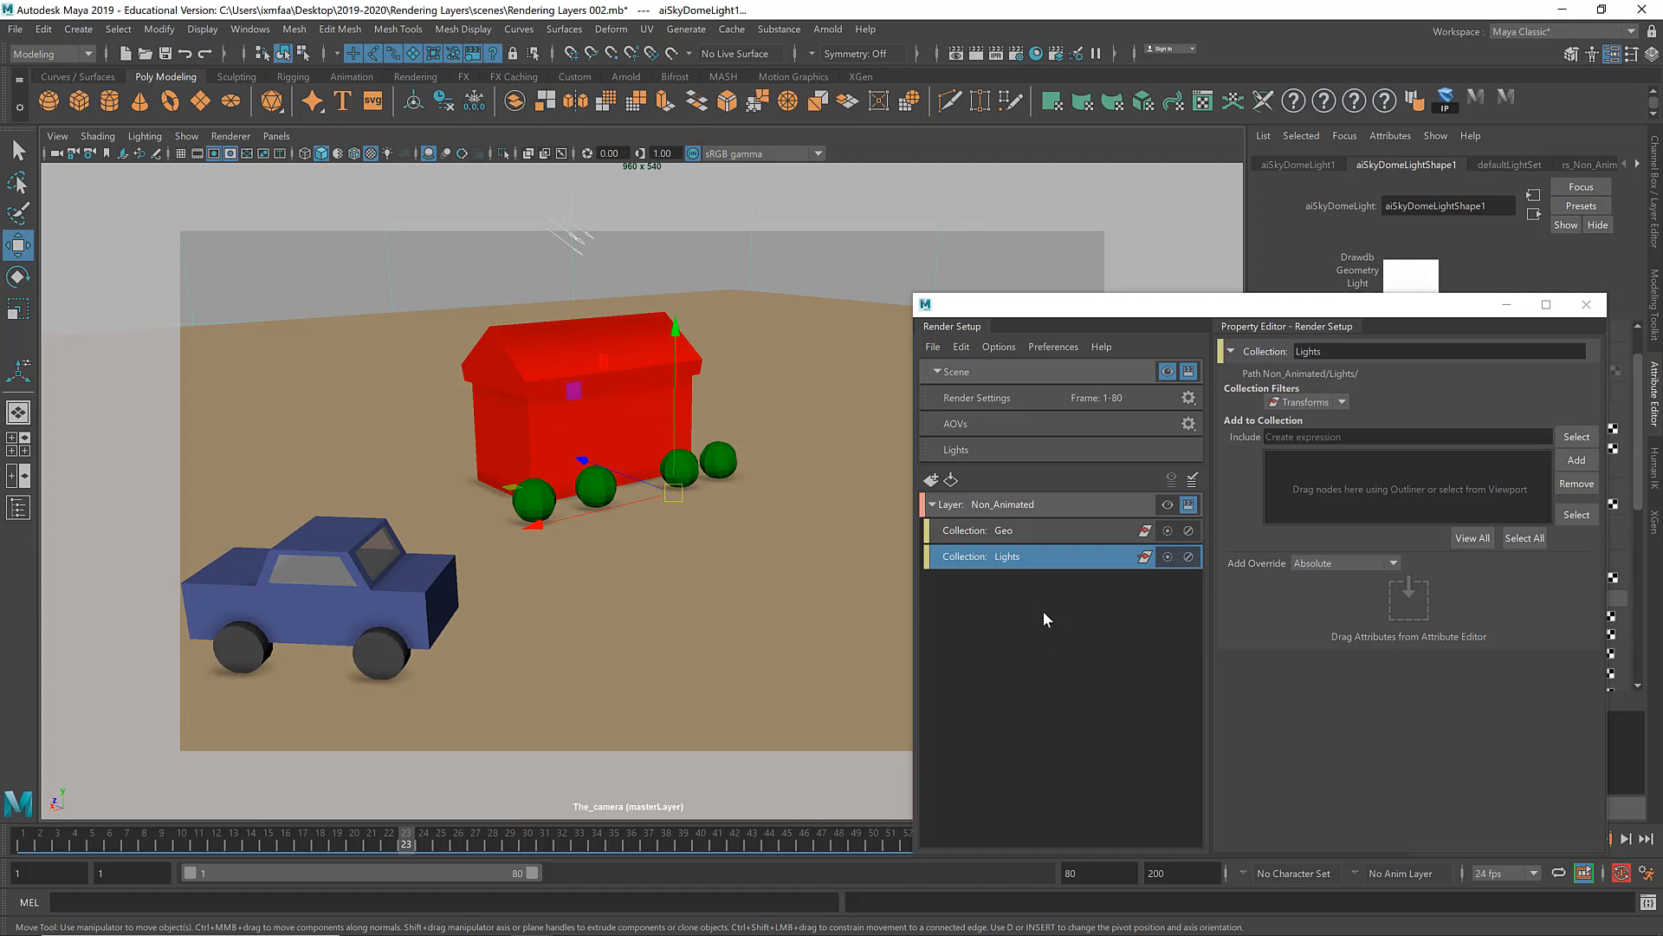
left_click(1577, 460)
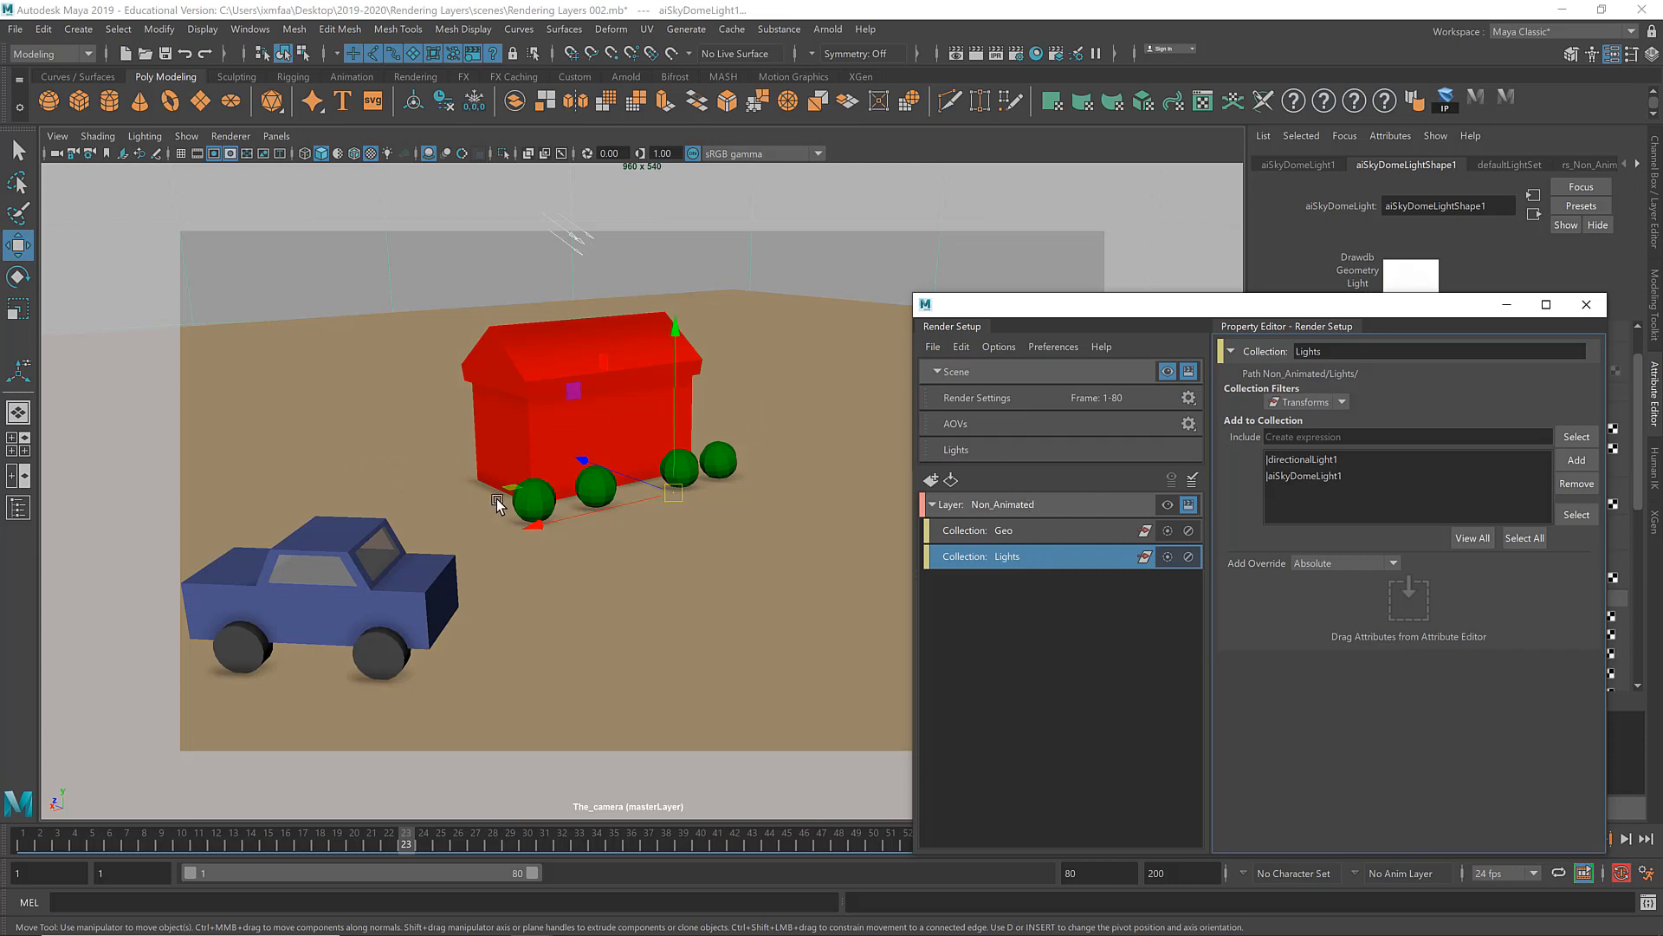
Step: Select the four green bush spheres beside the house and create a render layer named Bushes
left_click(533, 503)
left_click(596, 482, "shift")
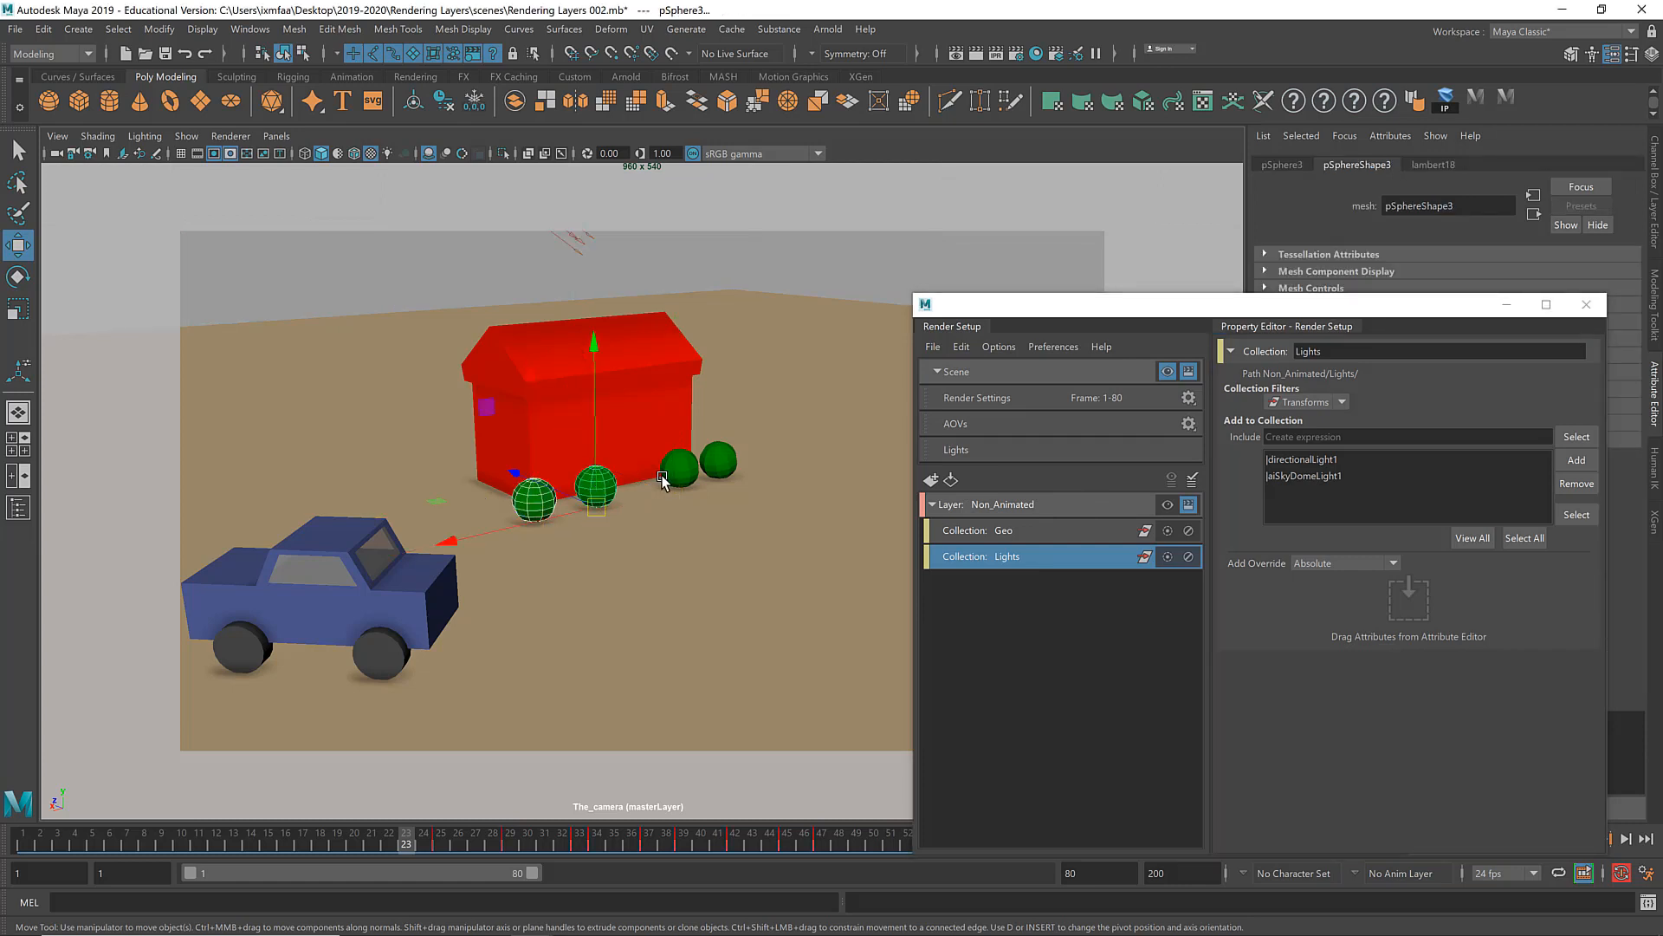
left_click(688, 468, "shift")
left_click(718, 459, "shift")
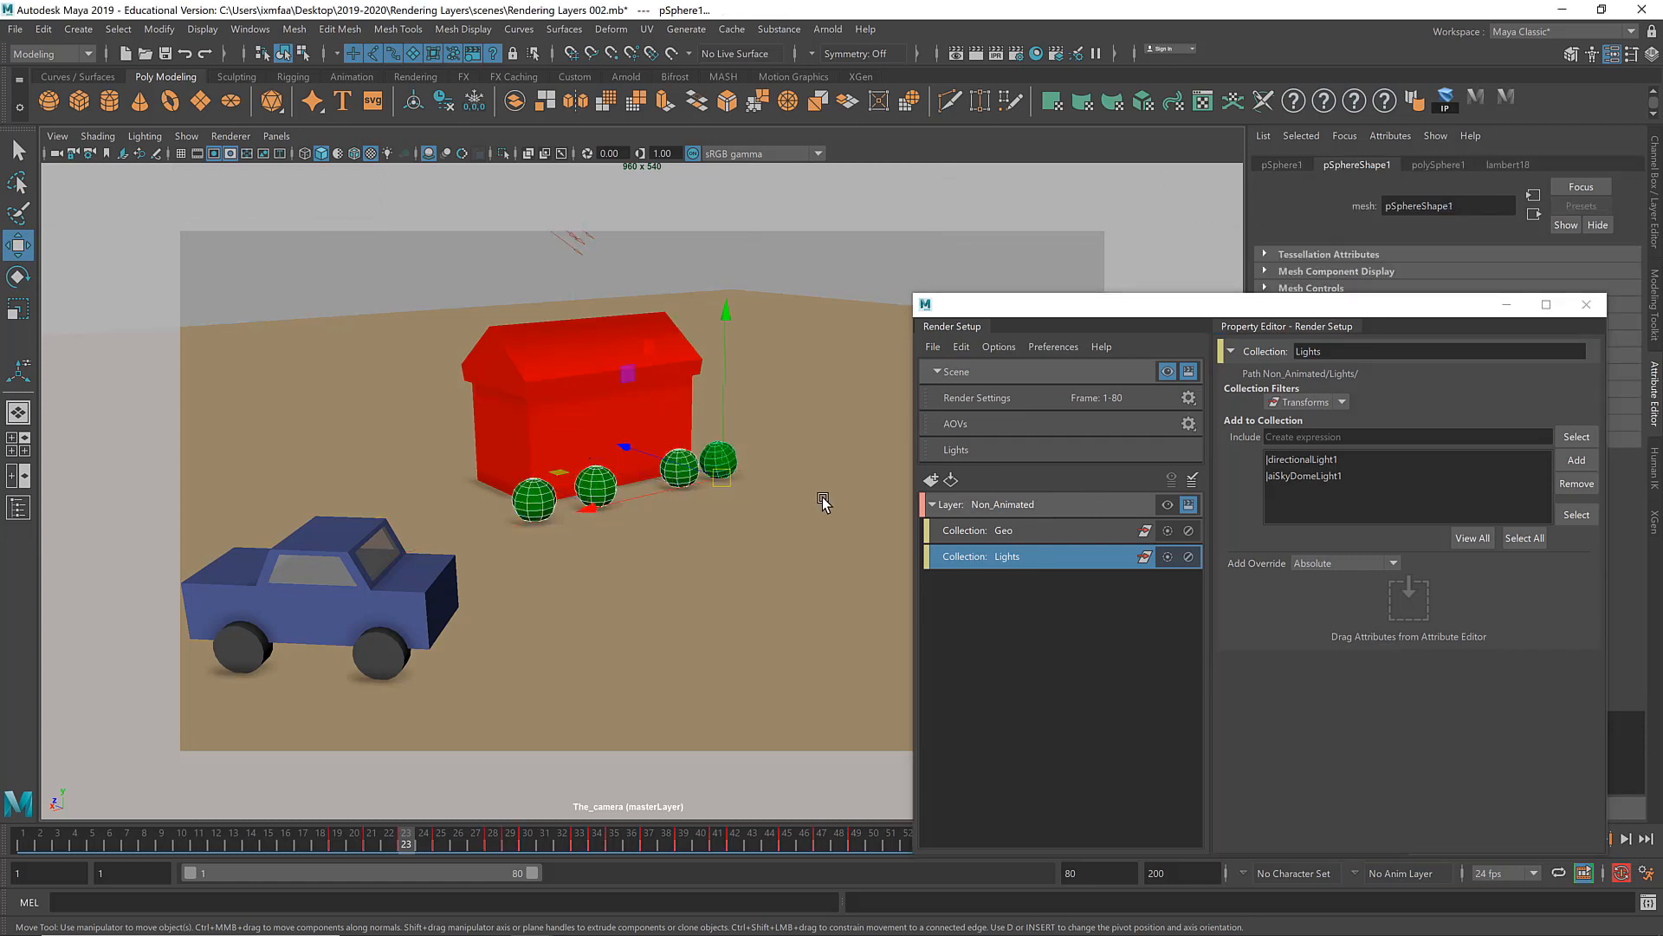
left_click(932, 480)
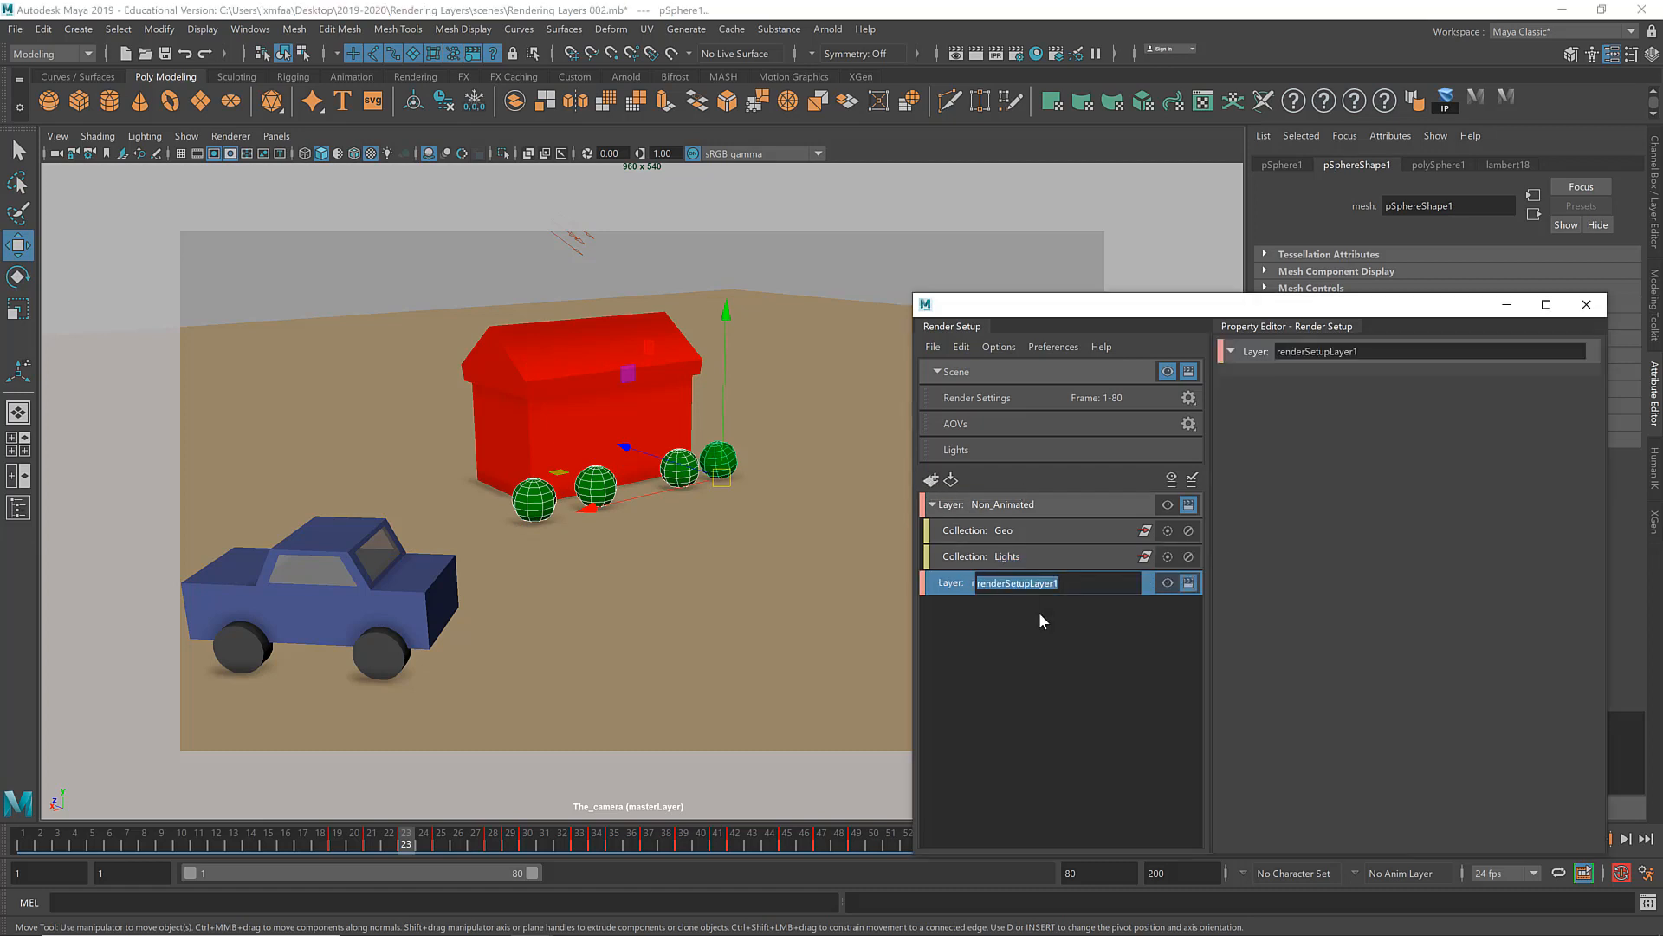
type("Bushes")
key("Return")
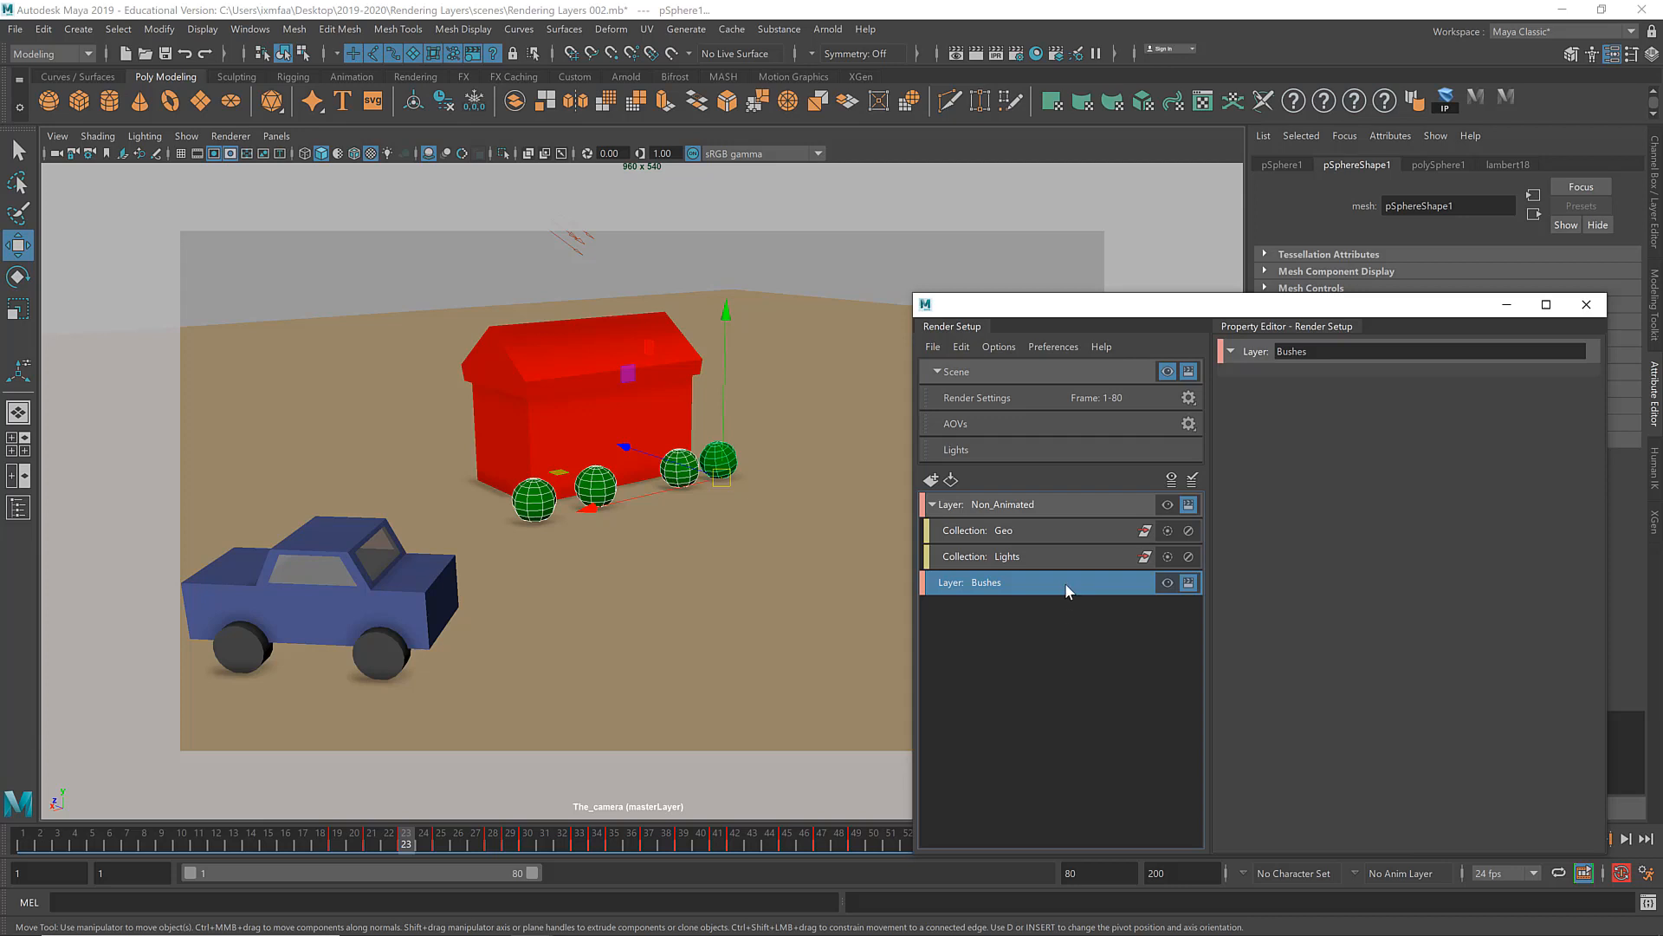
Step: Create a collection named Geo1 in the Bushes layer and add the four selected spheres
right_click(1064, 583)
left_click(1102, 592)
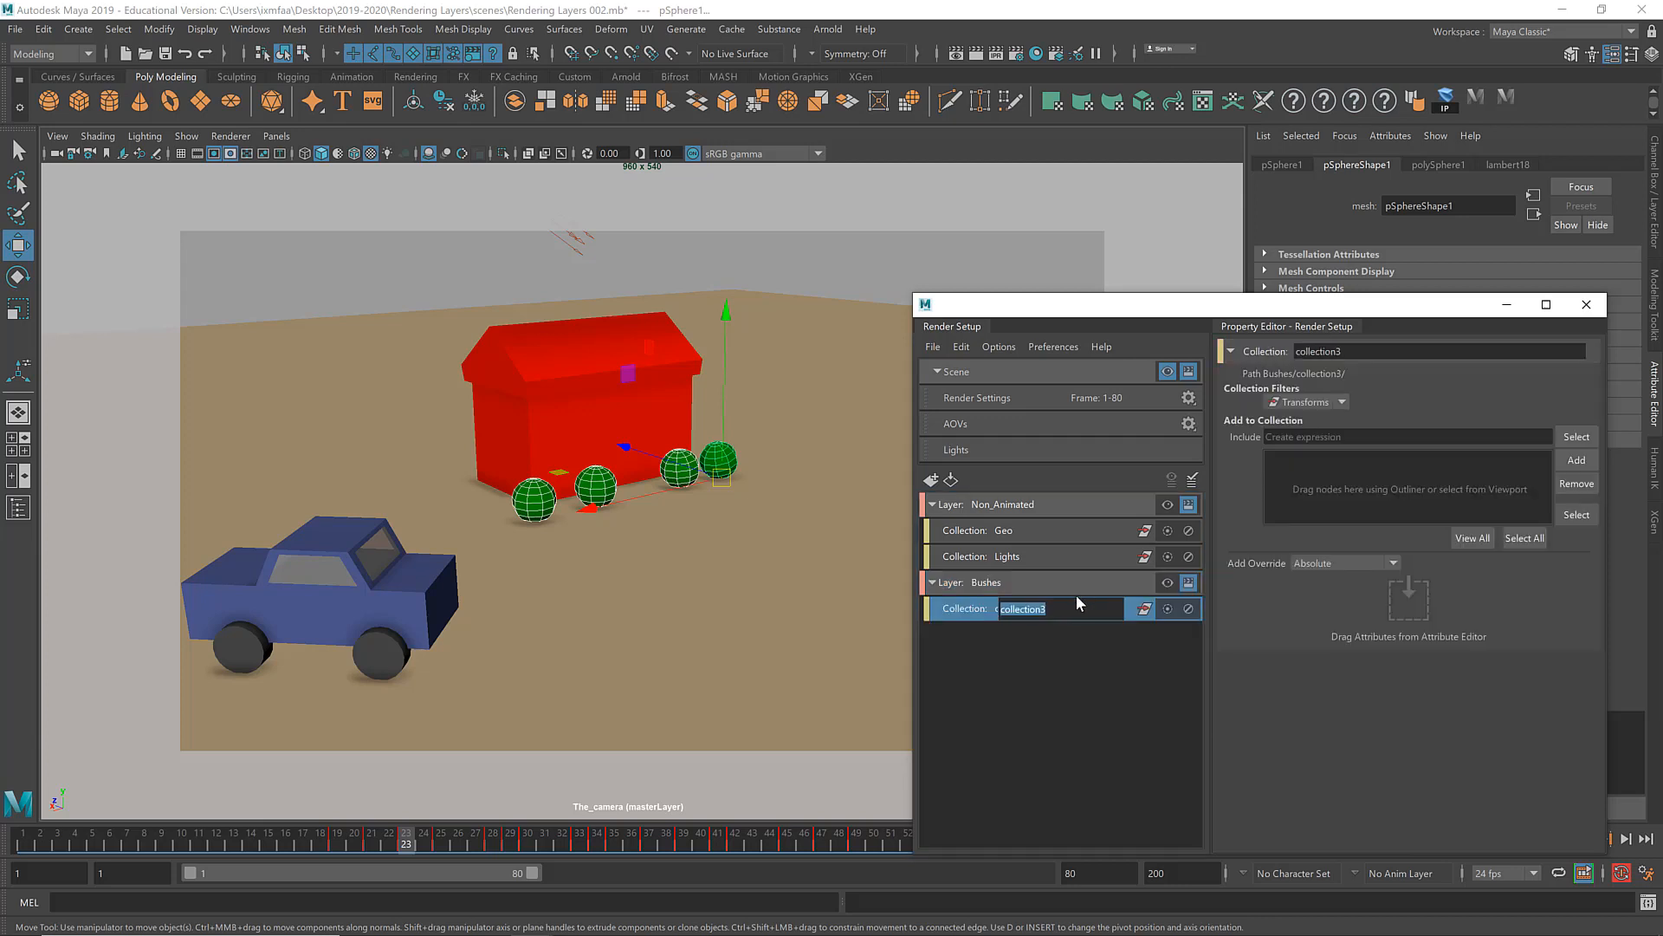
type("Geo1")
key("Return")
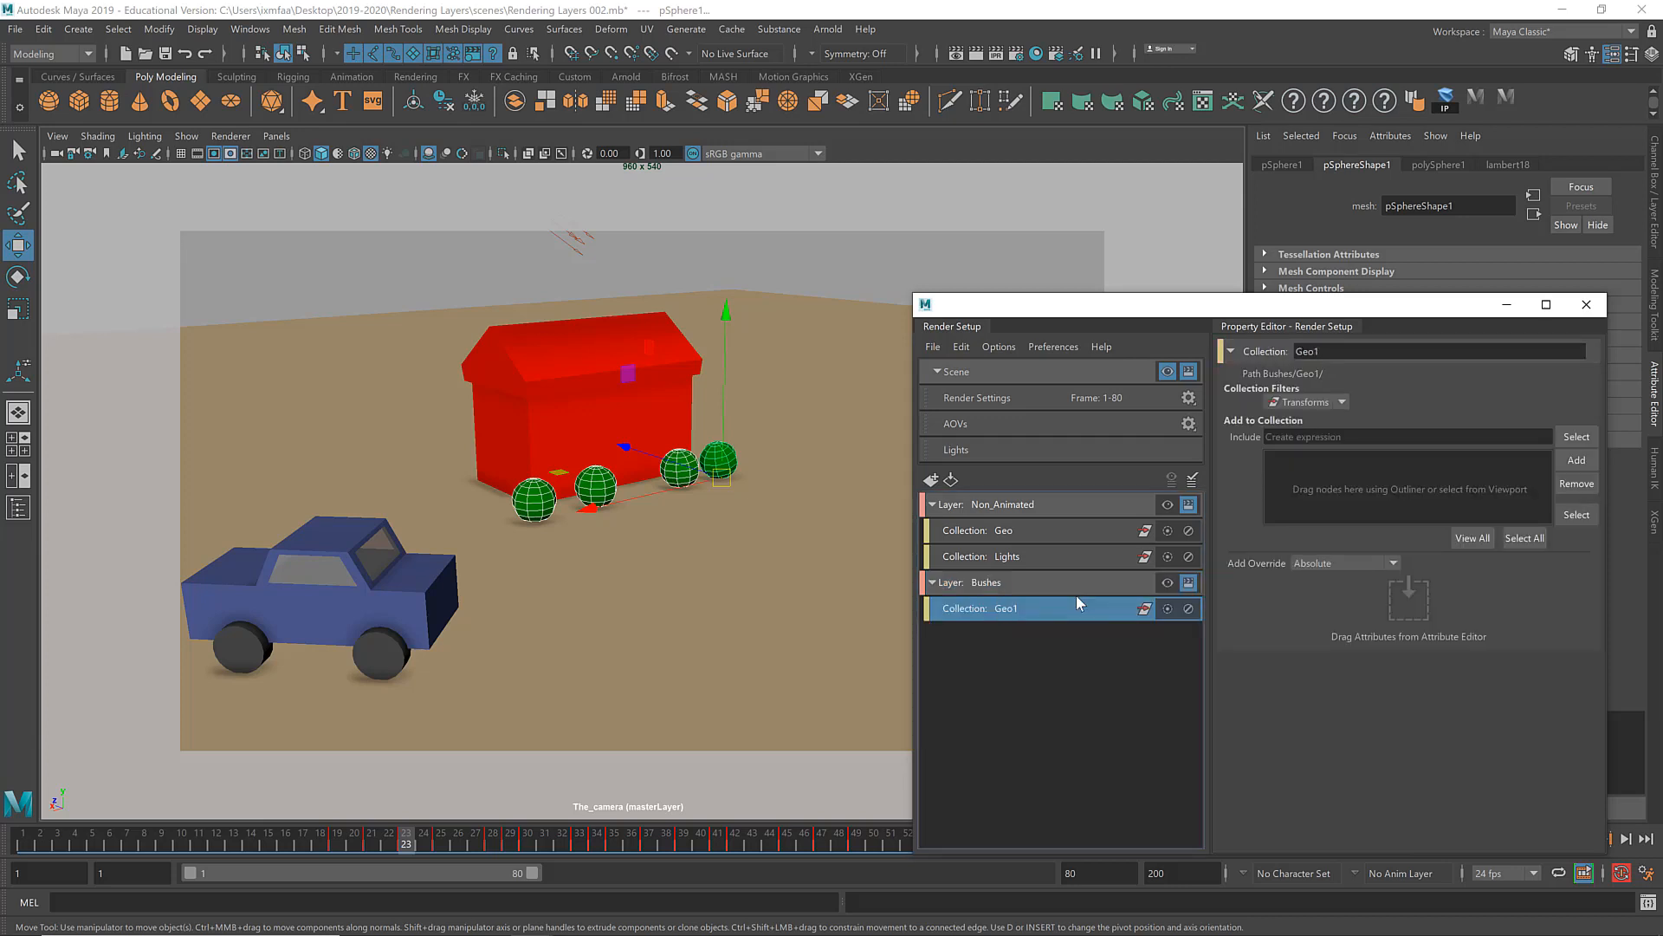
left_click(1565, 462)
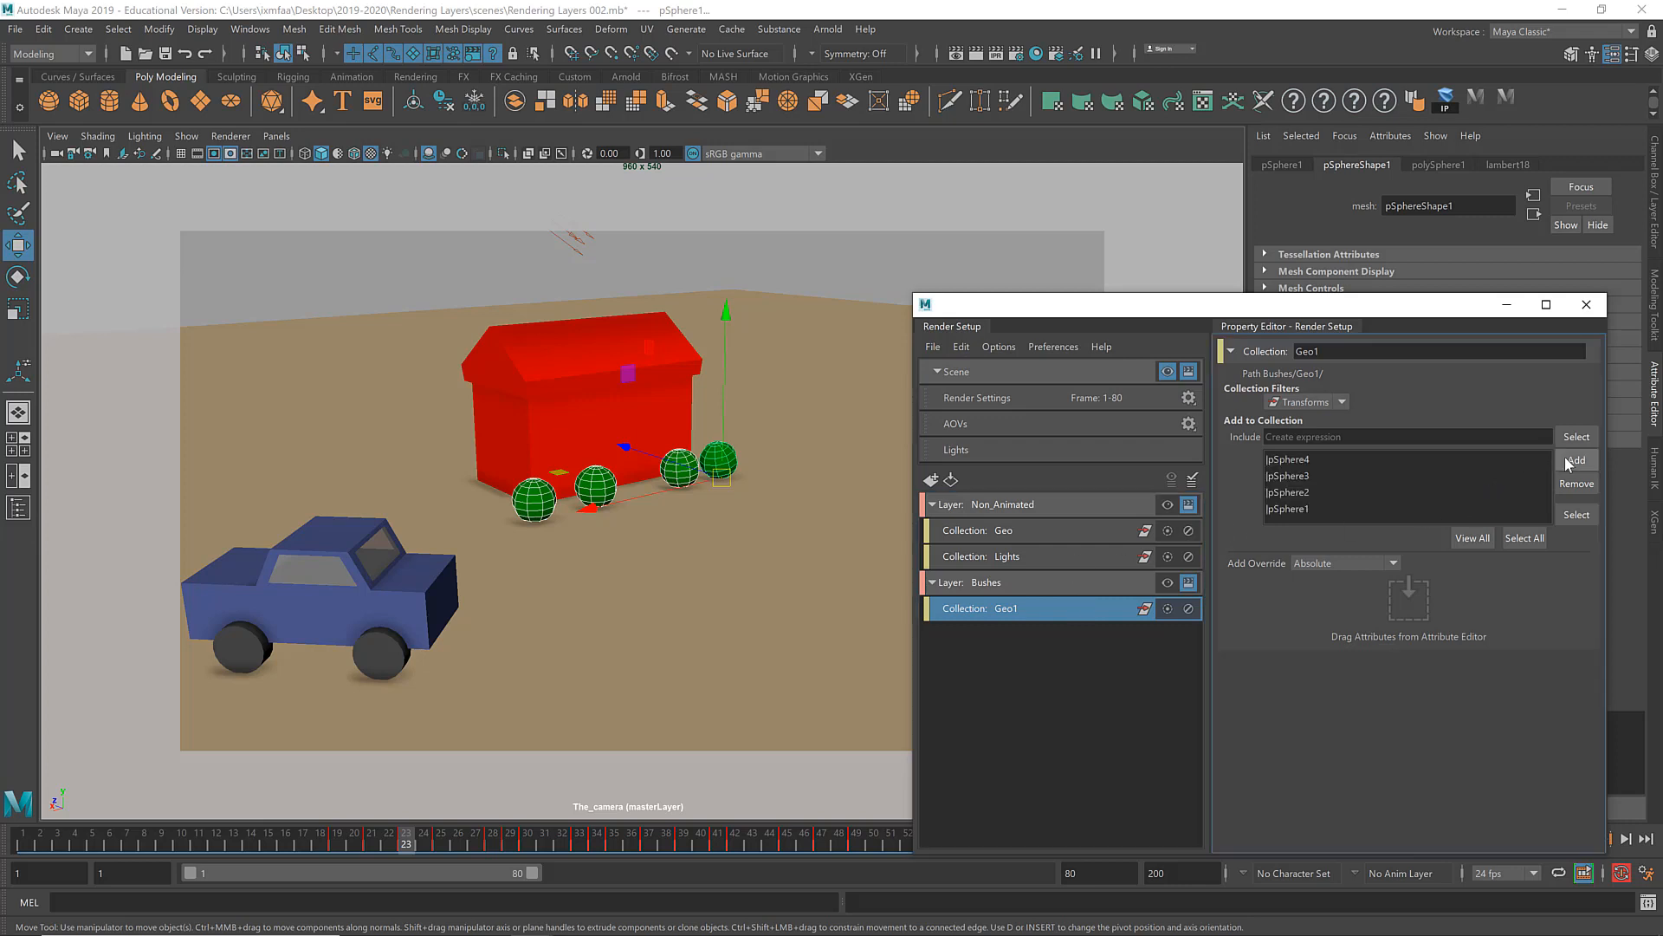
Step: Create a Lights1 collection in the Bushes layer containing the directional and sky dome lights, and preview the layer before returning to the full scene
left_click(575, 241)
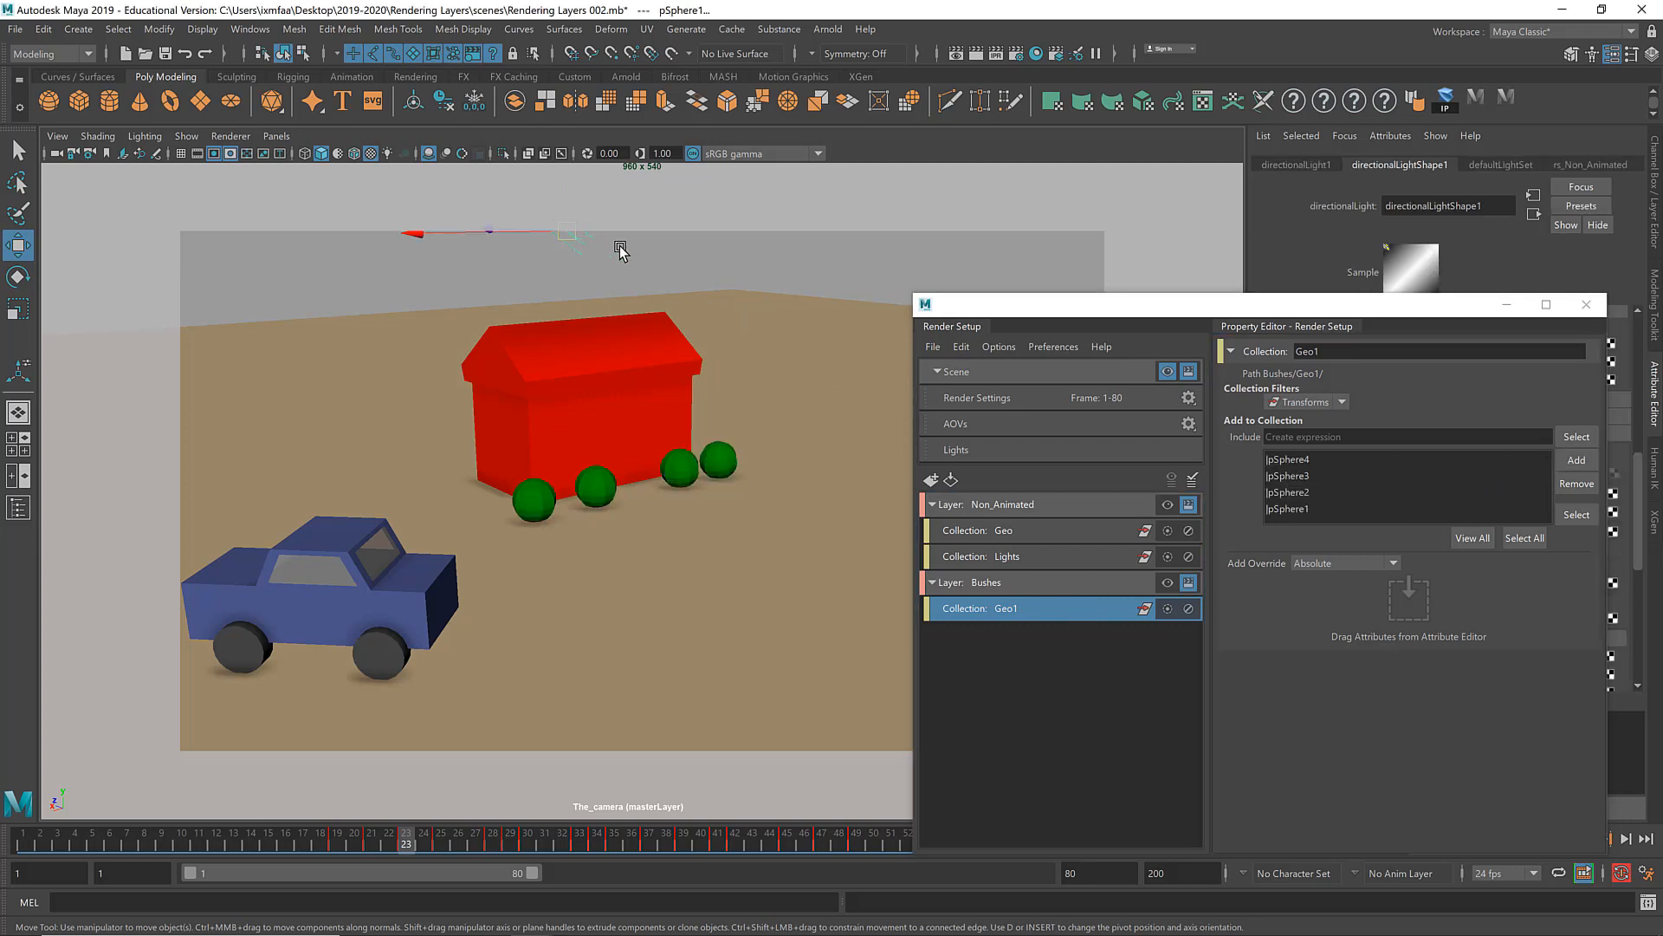
right_click(1027, 590)
left_click(1076, 599)
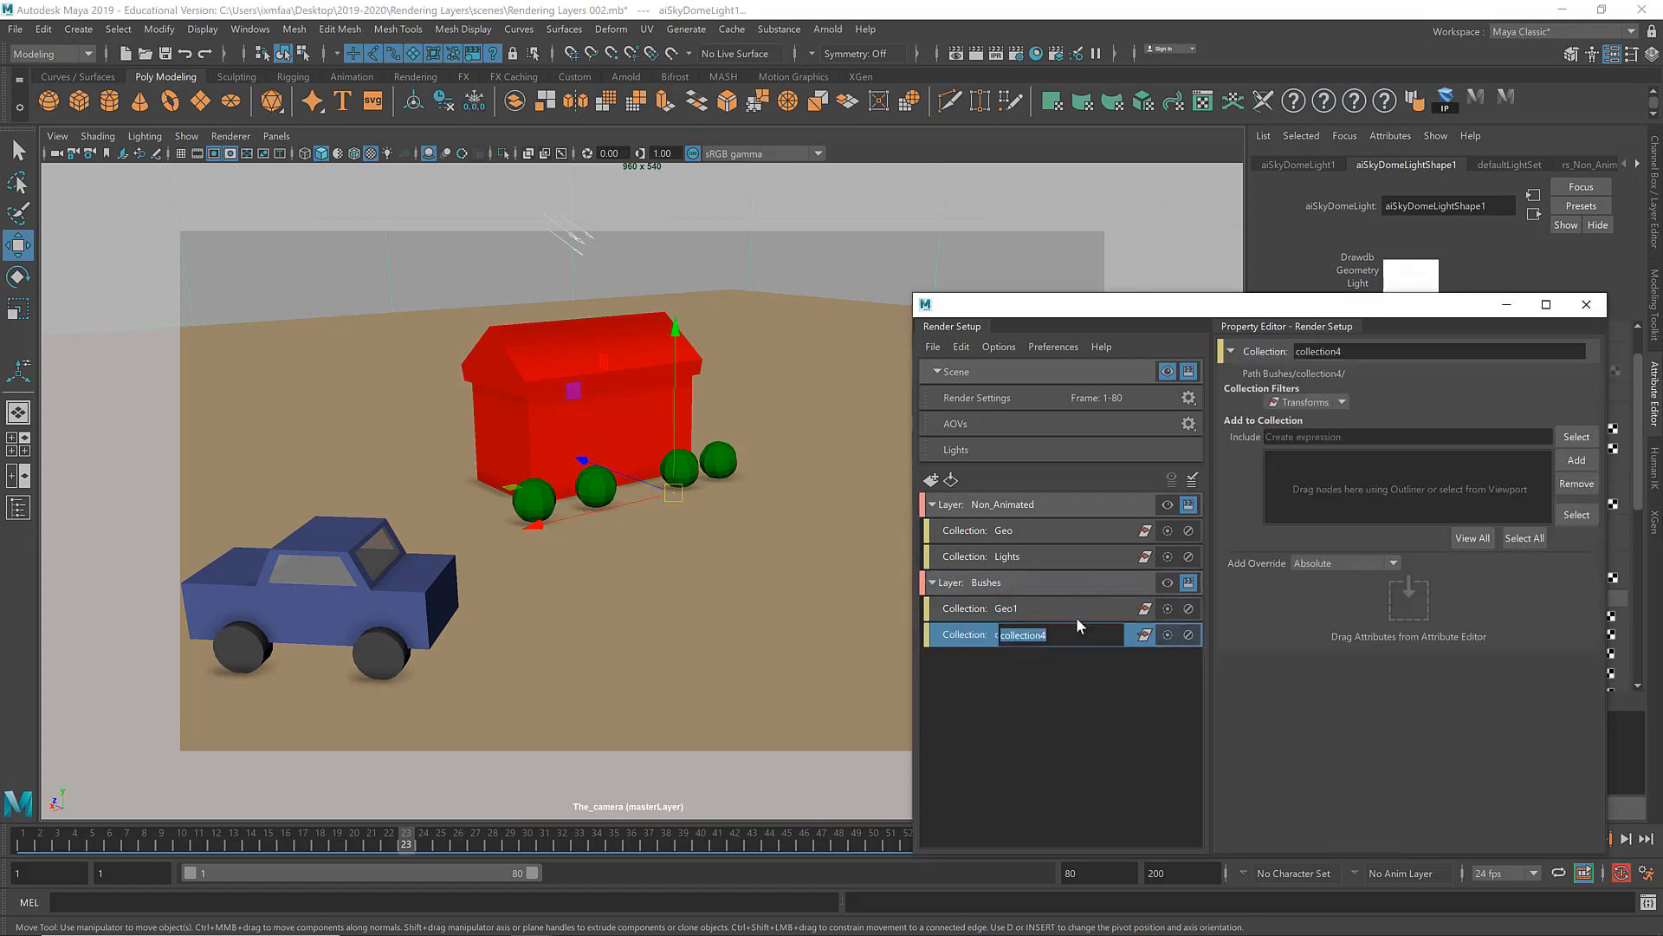
type("Lights1")
key("Return")
left_click(1577, 459)
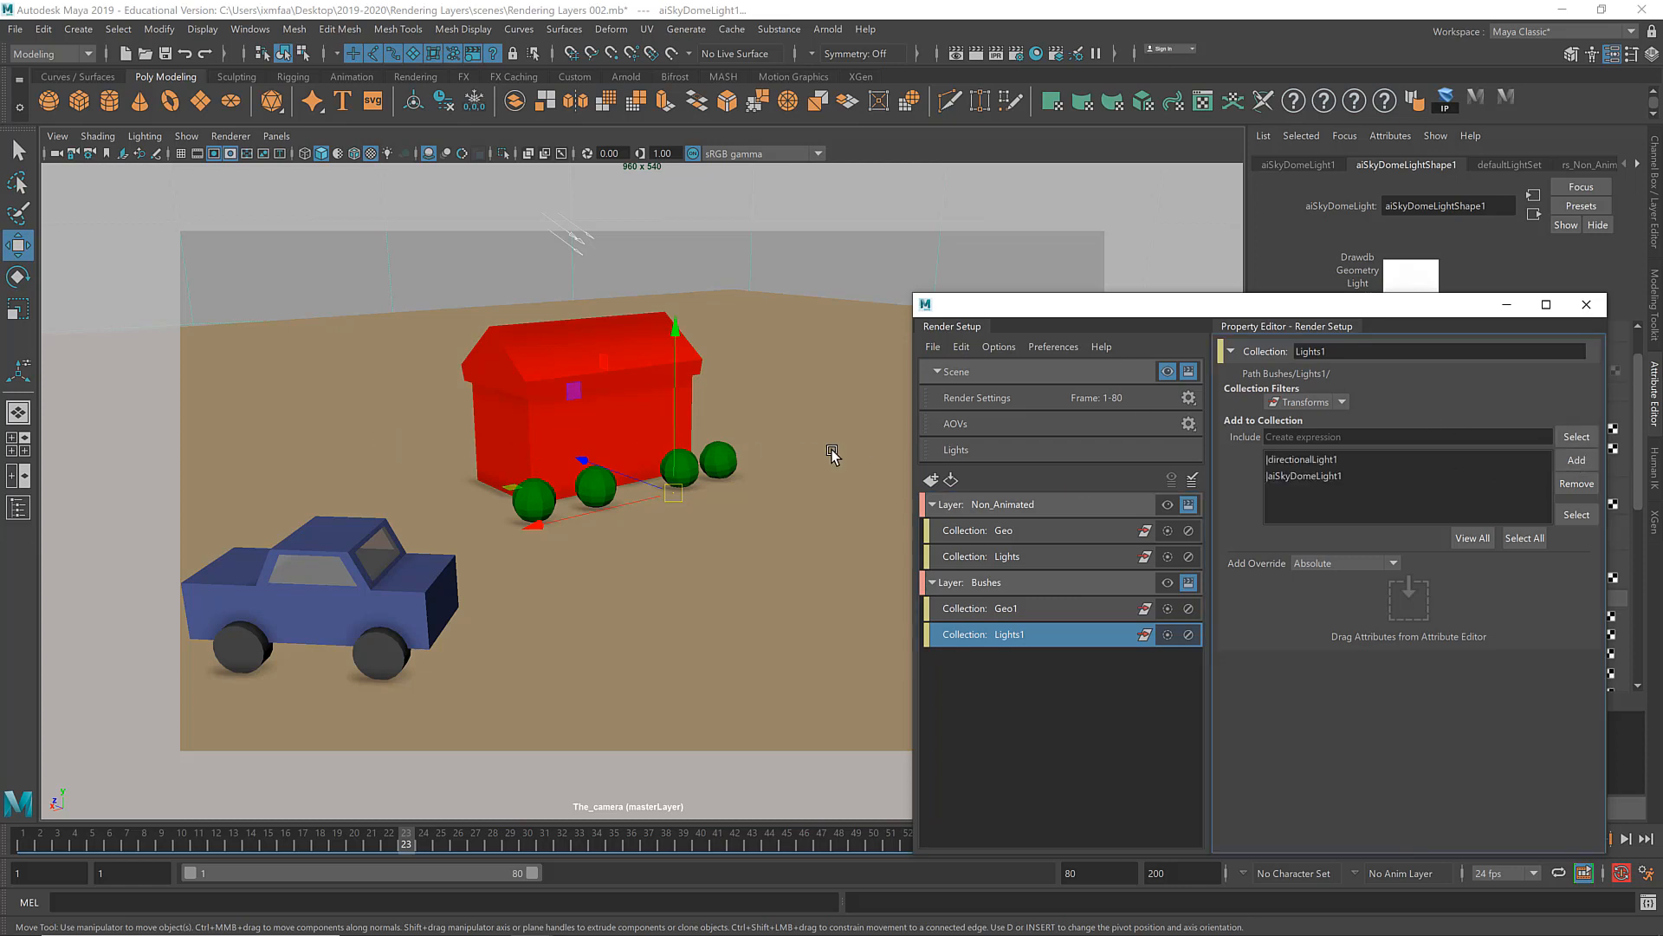
left_click(1167, 583)
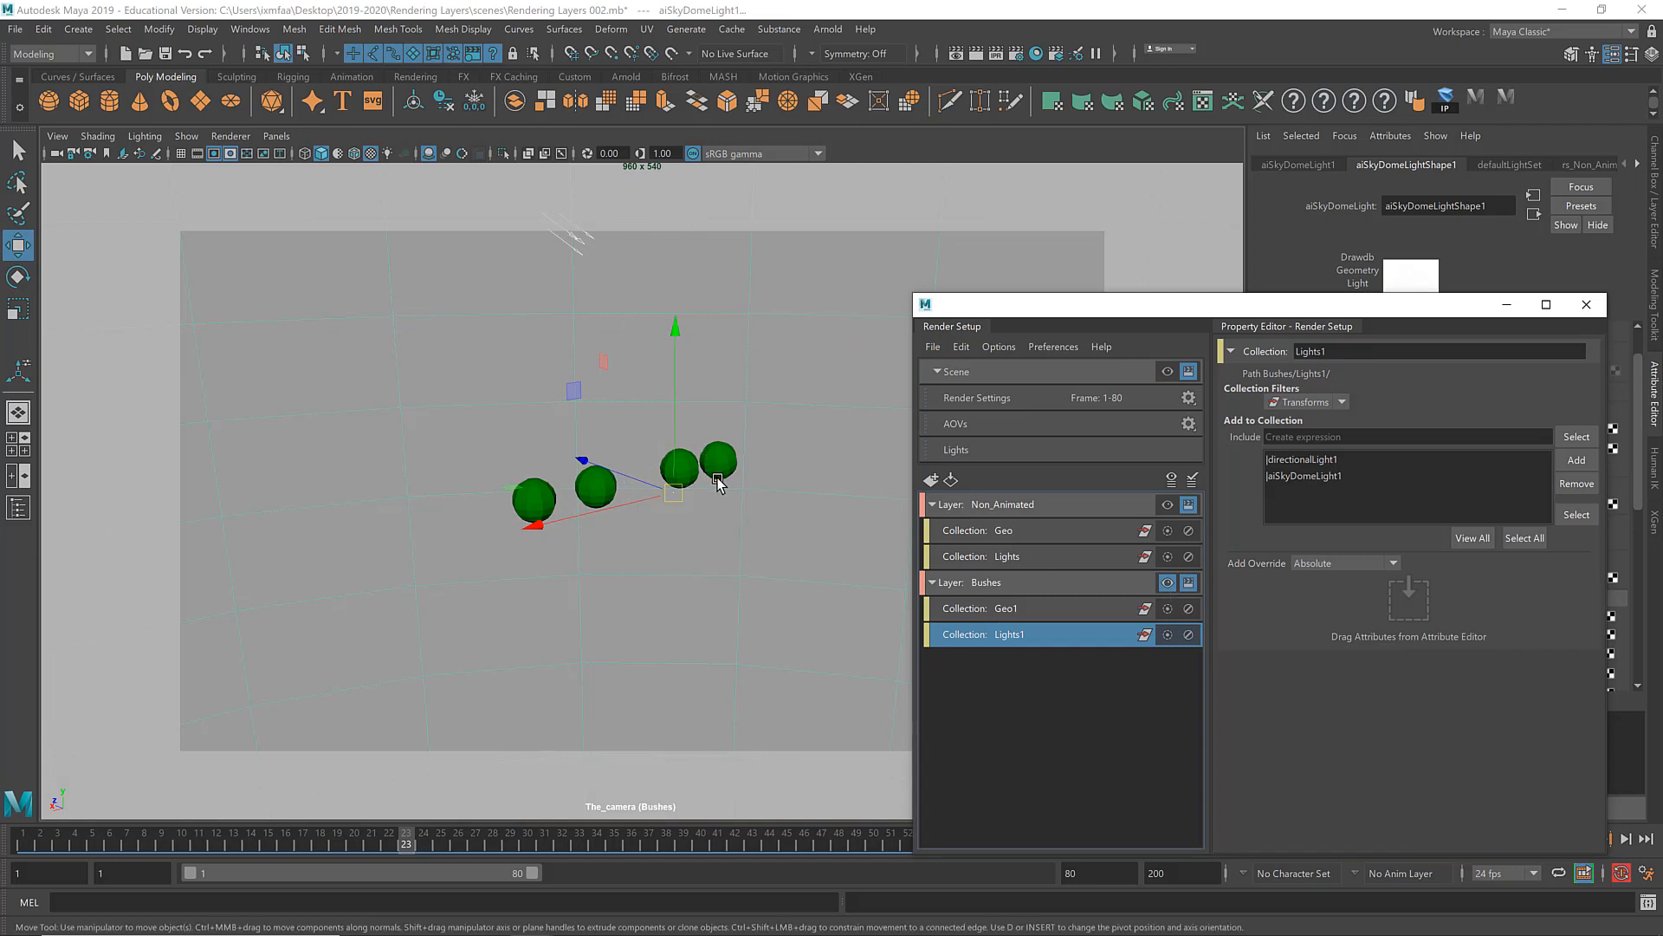
left_click(1167, 371)
Step: Select the blue car and create a render layer named Car
left_click(368, 572)
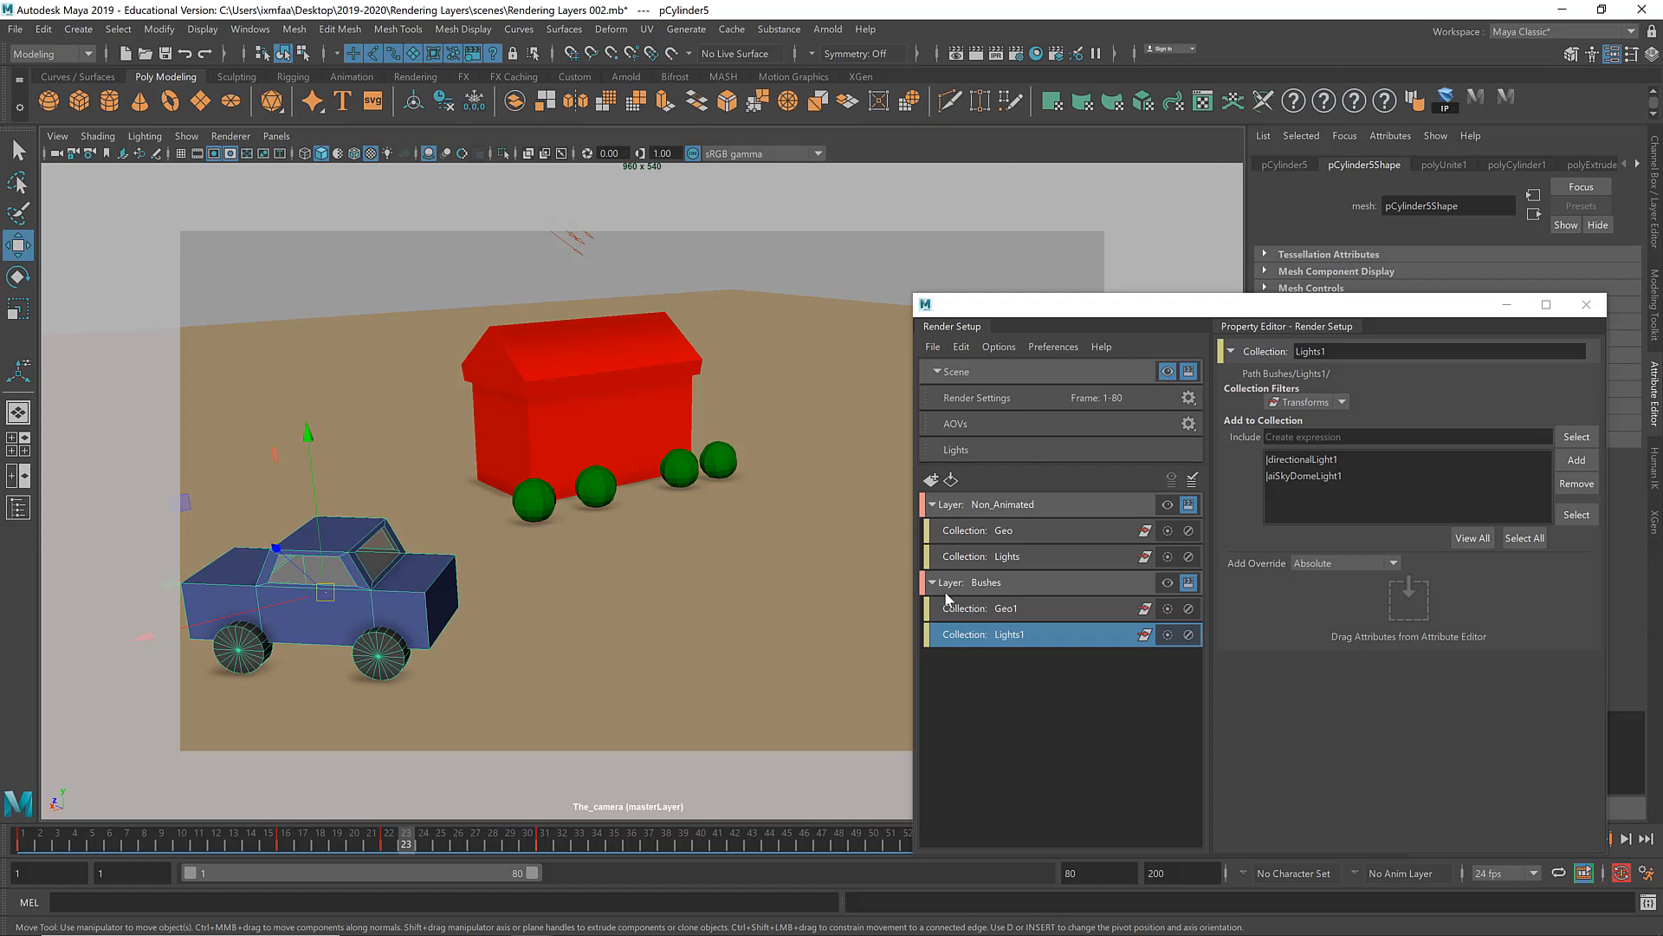
left_click(930, 479)
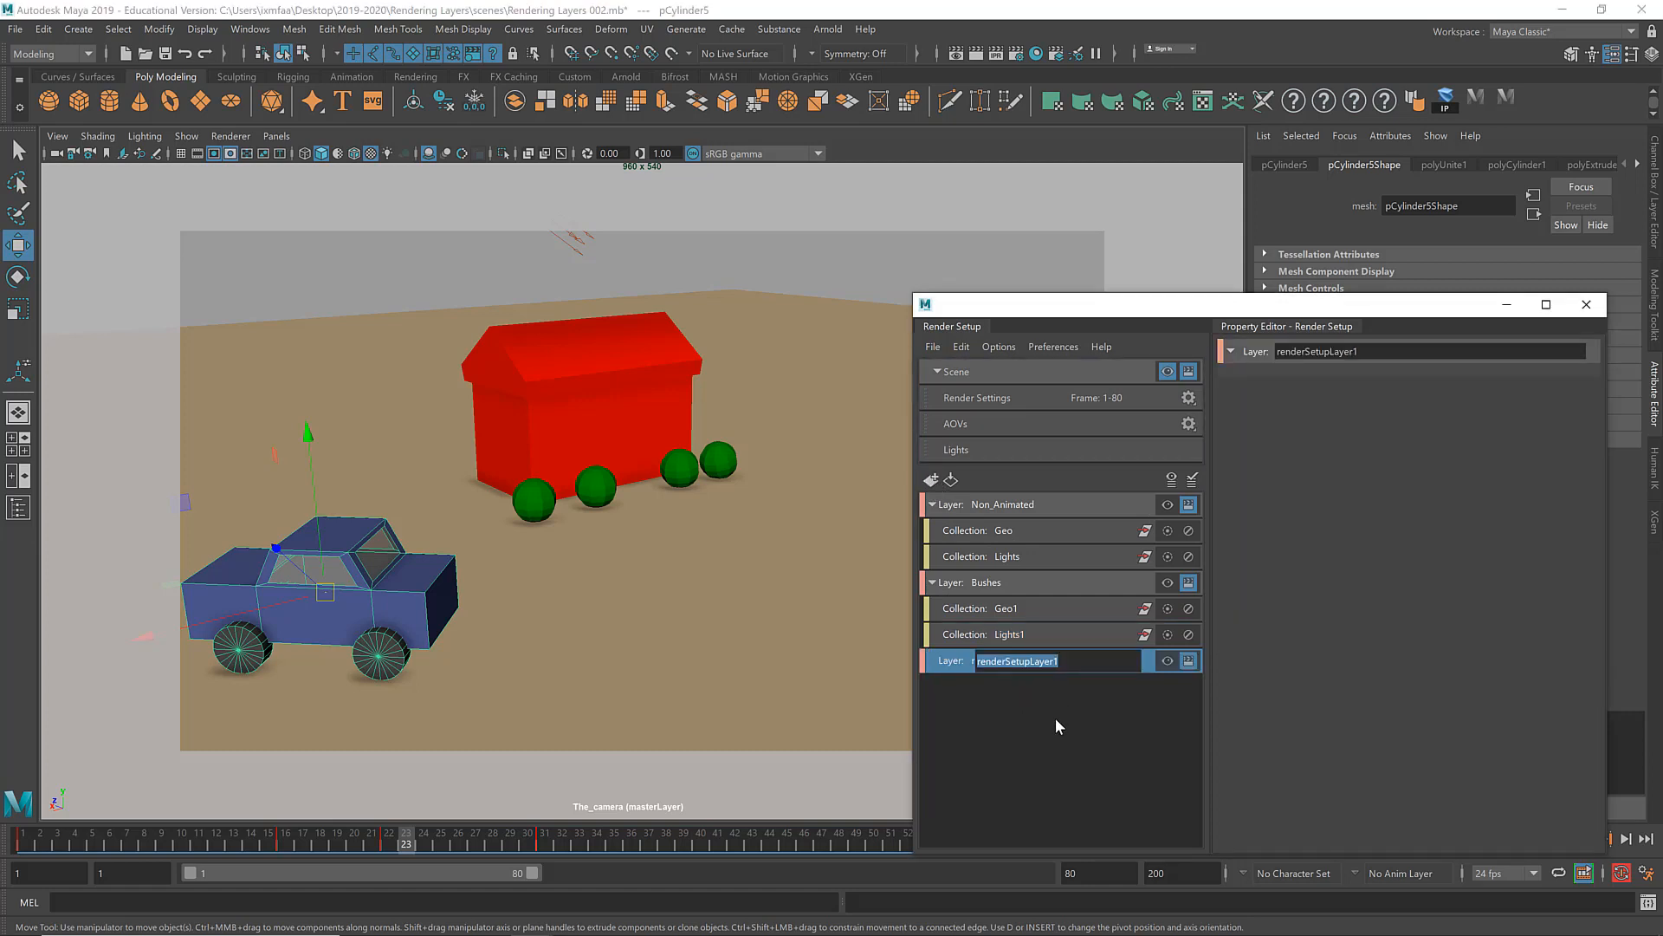
type("Car")
key("Return")
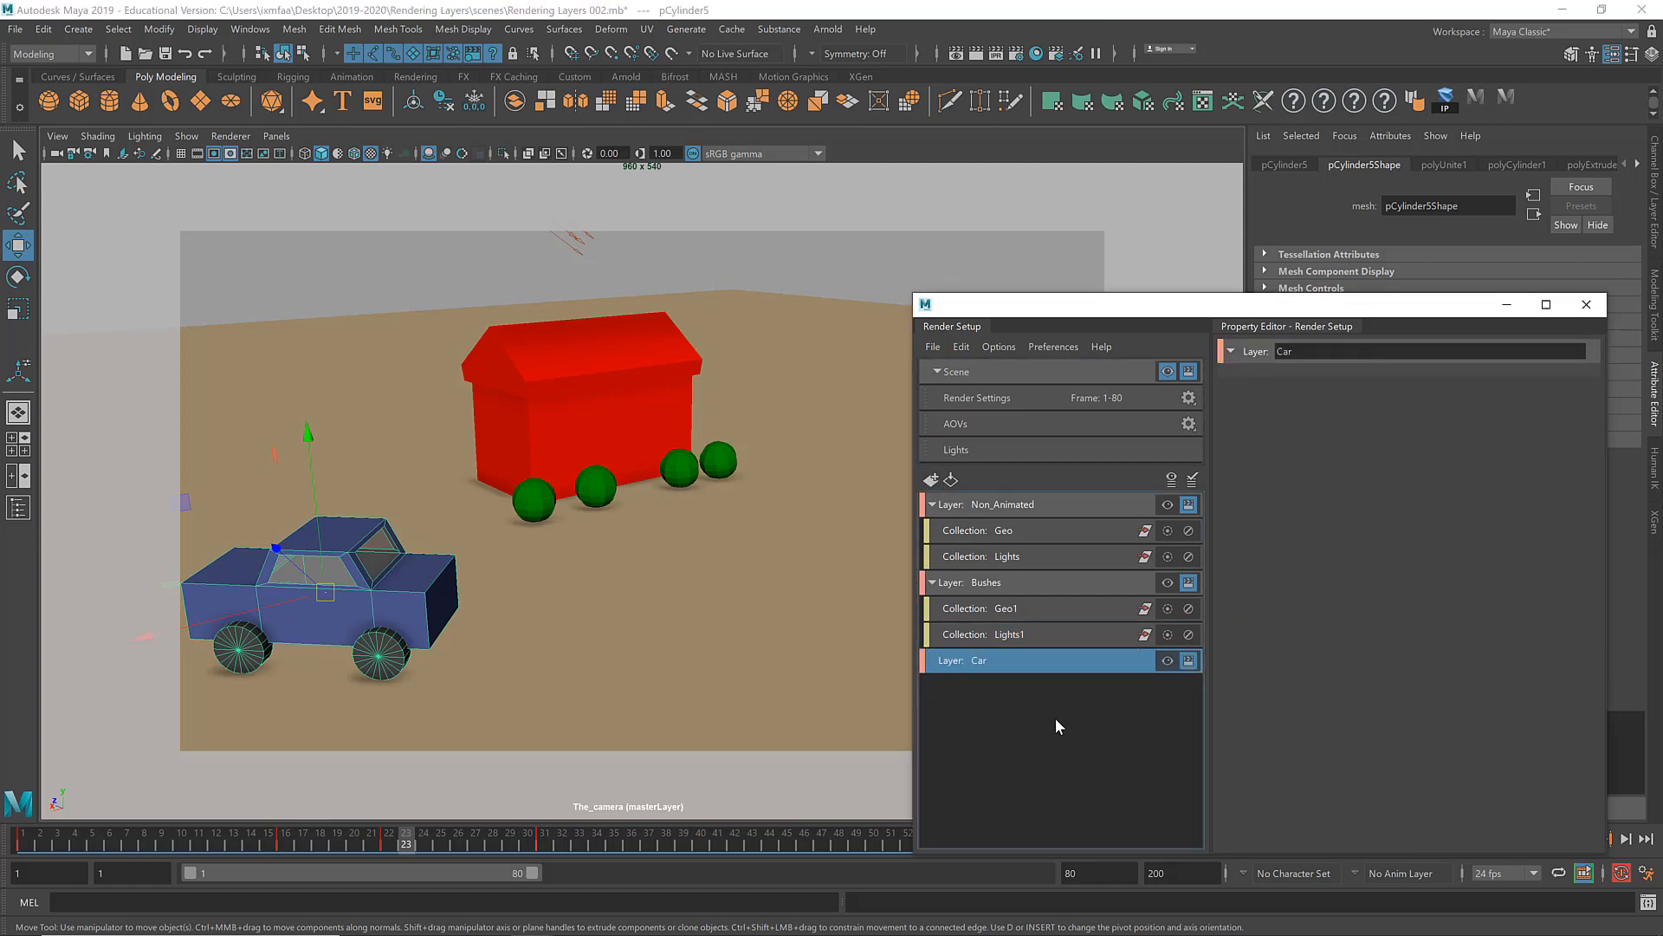
Step: Create a collection named Geo2 in the Car layer and add the selected car
right_click(1032, 658)
left_click(1095, 668)
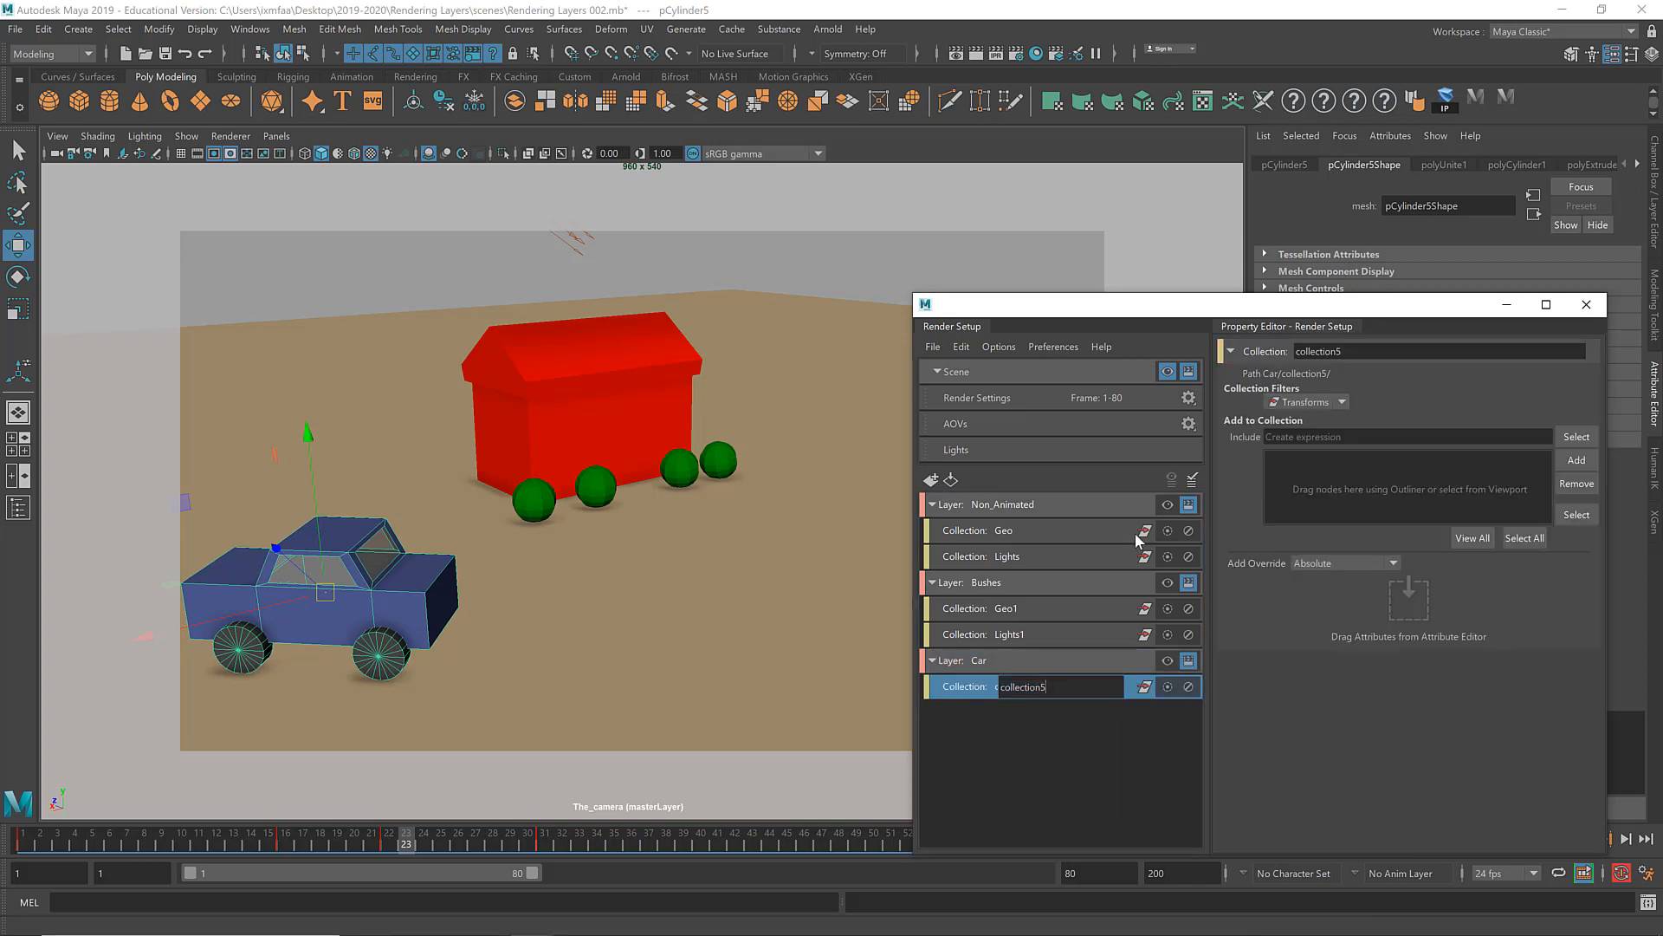
type("Geo2")
key("Return")
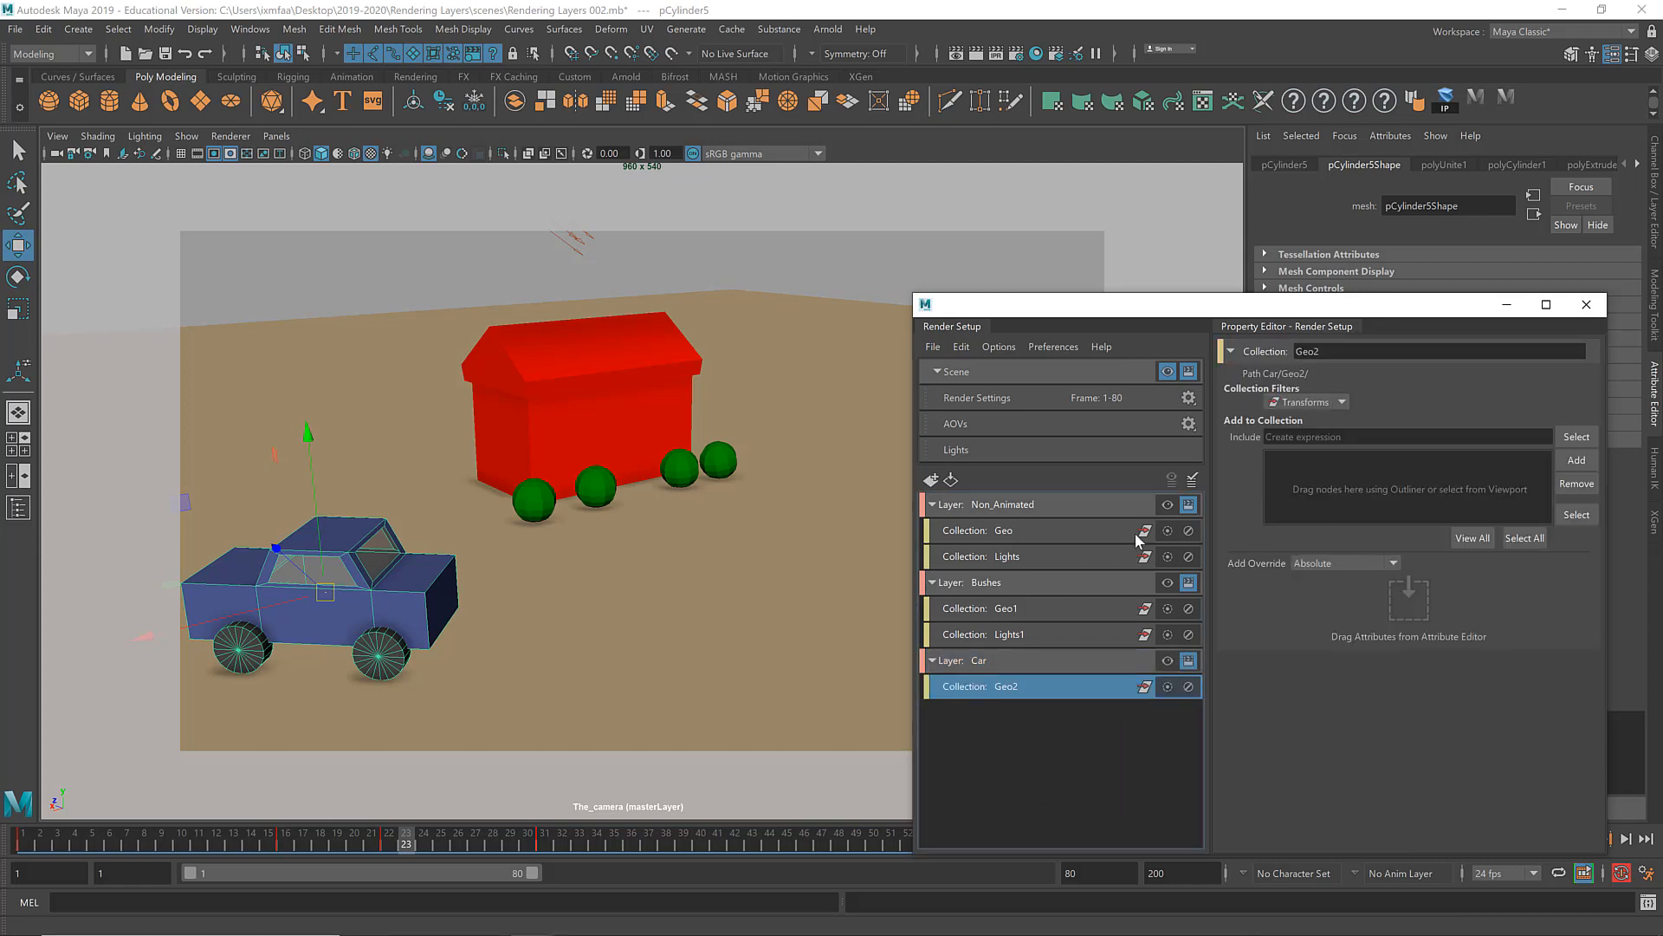
left_click(1571, 466)
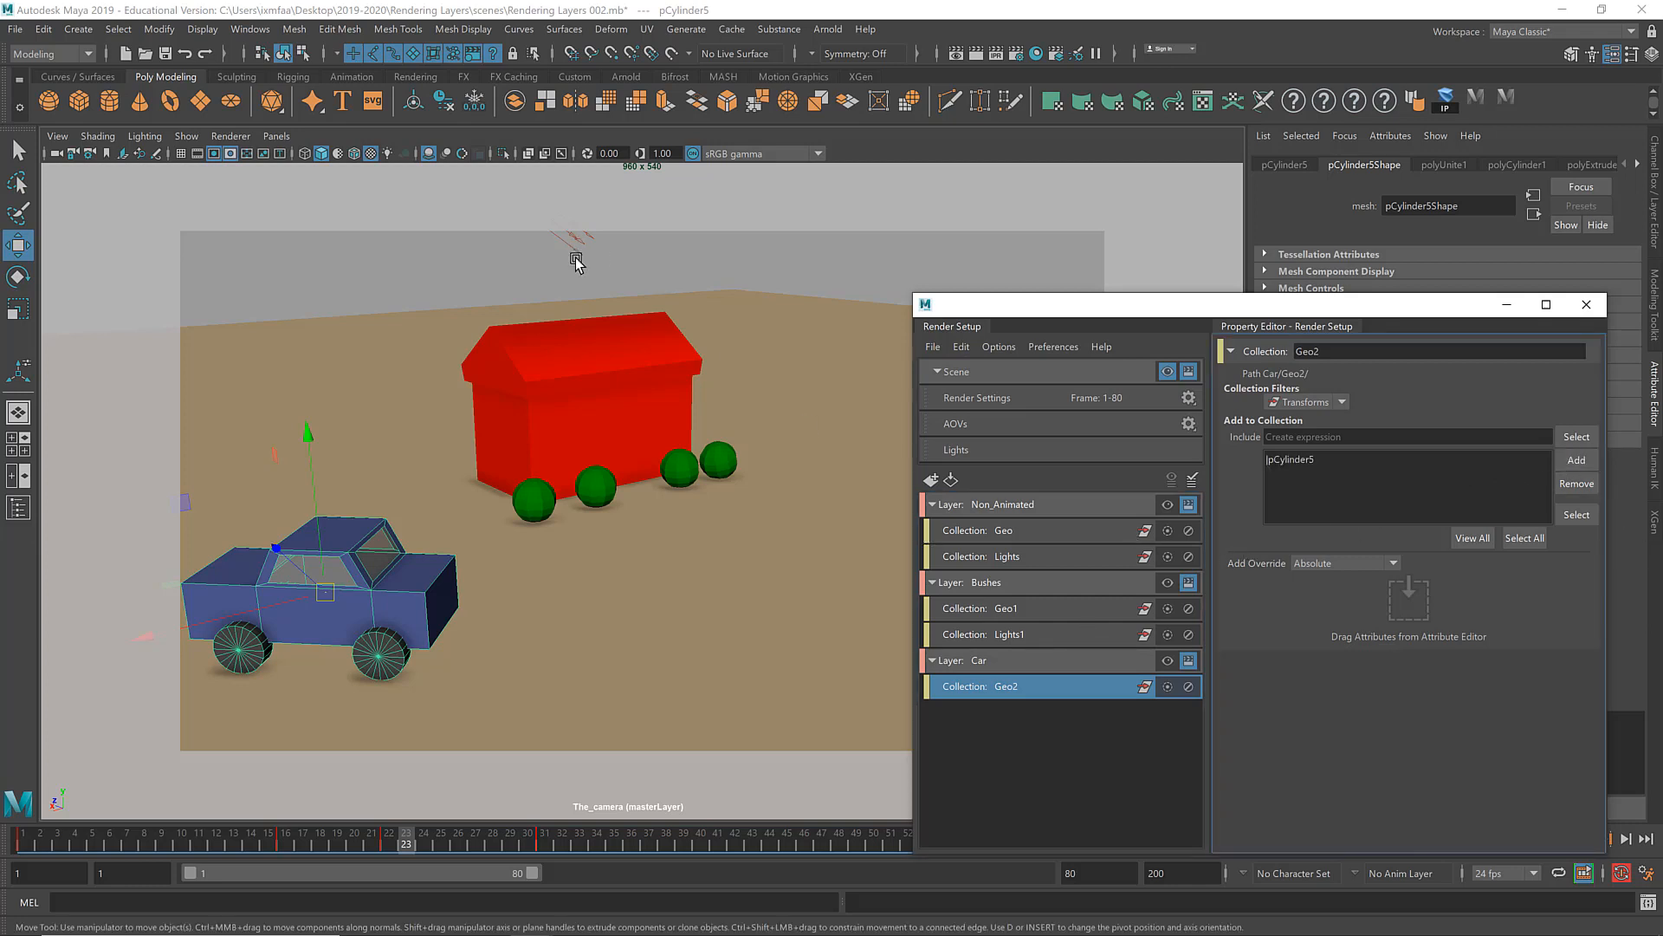
Step: Create a collection named Lights2 in the Car layer and add the directional light and the sky dome light
right_click(976, 664)
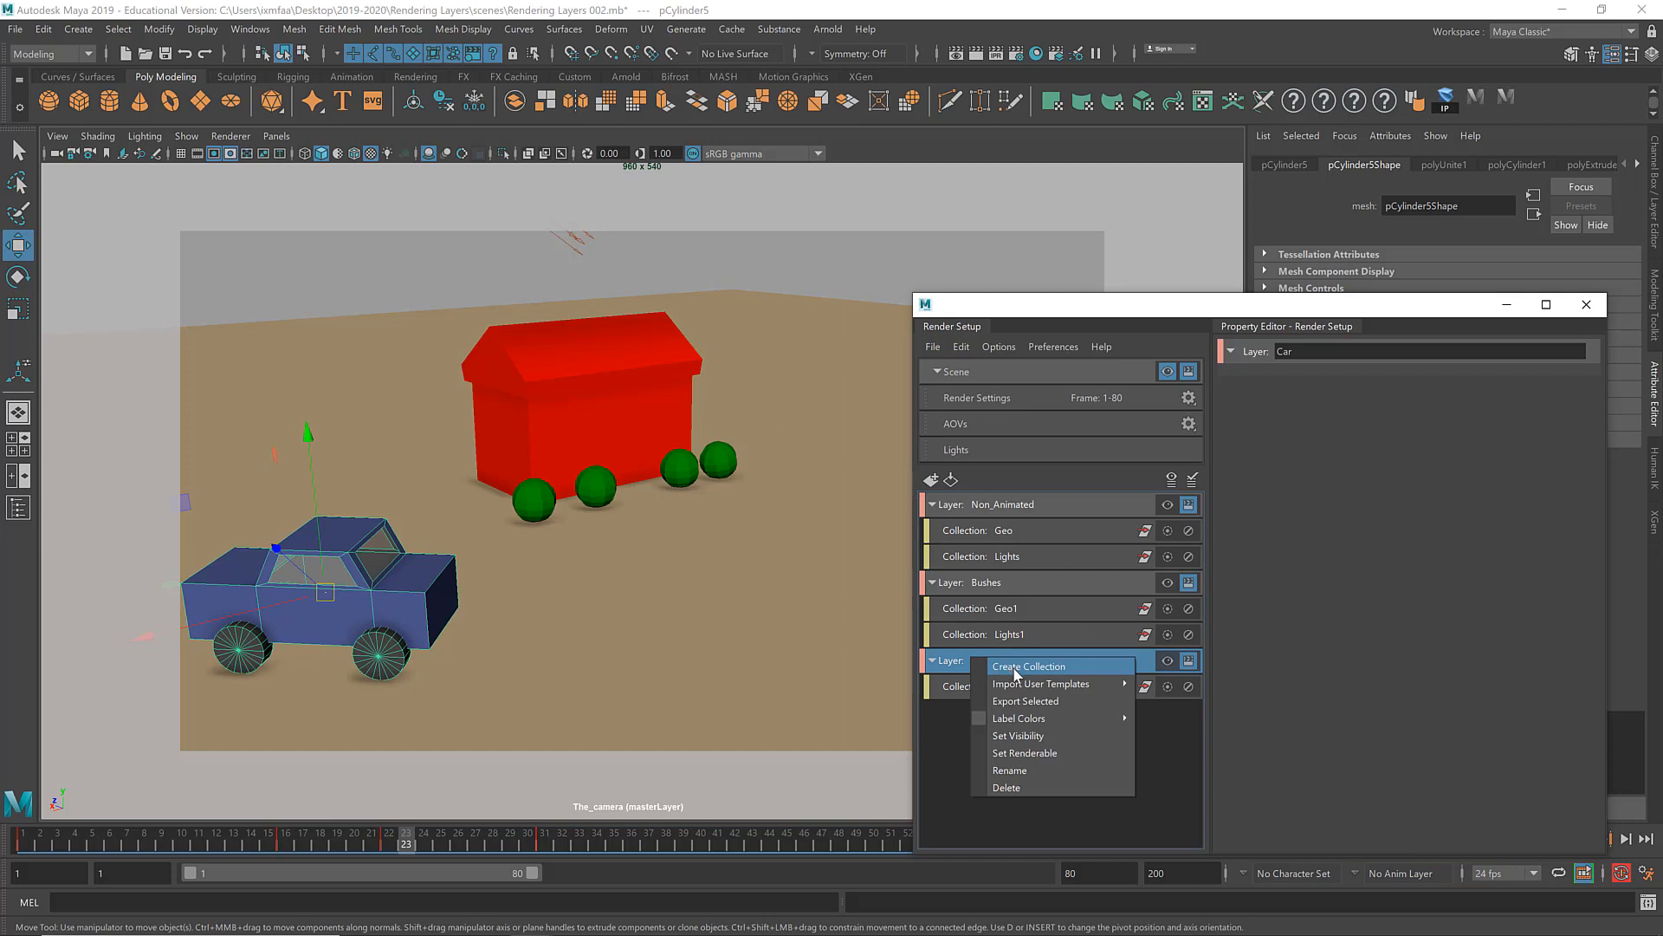
left_click(1015, 674)
type("Lights2")
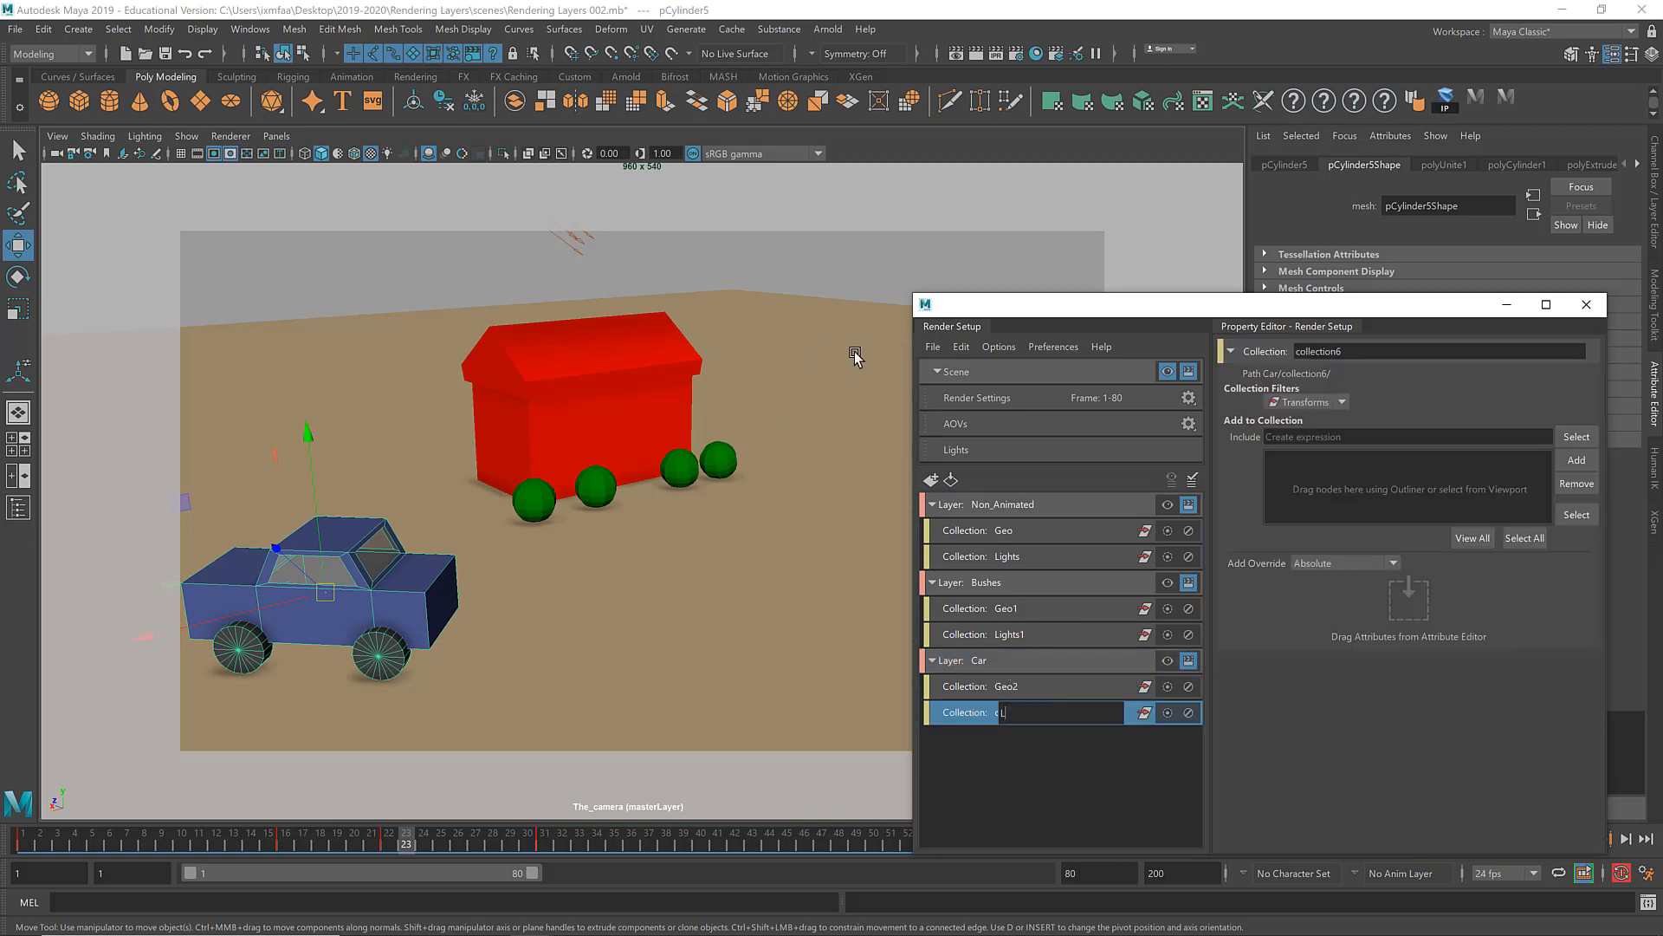
key("Return")
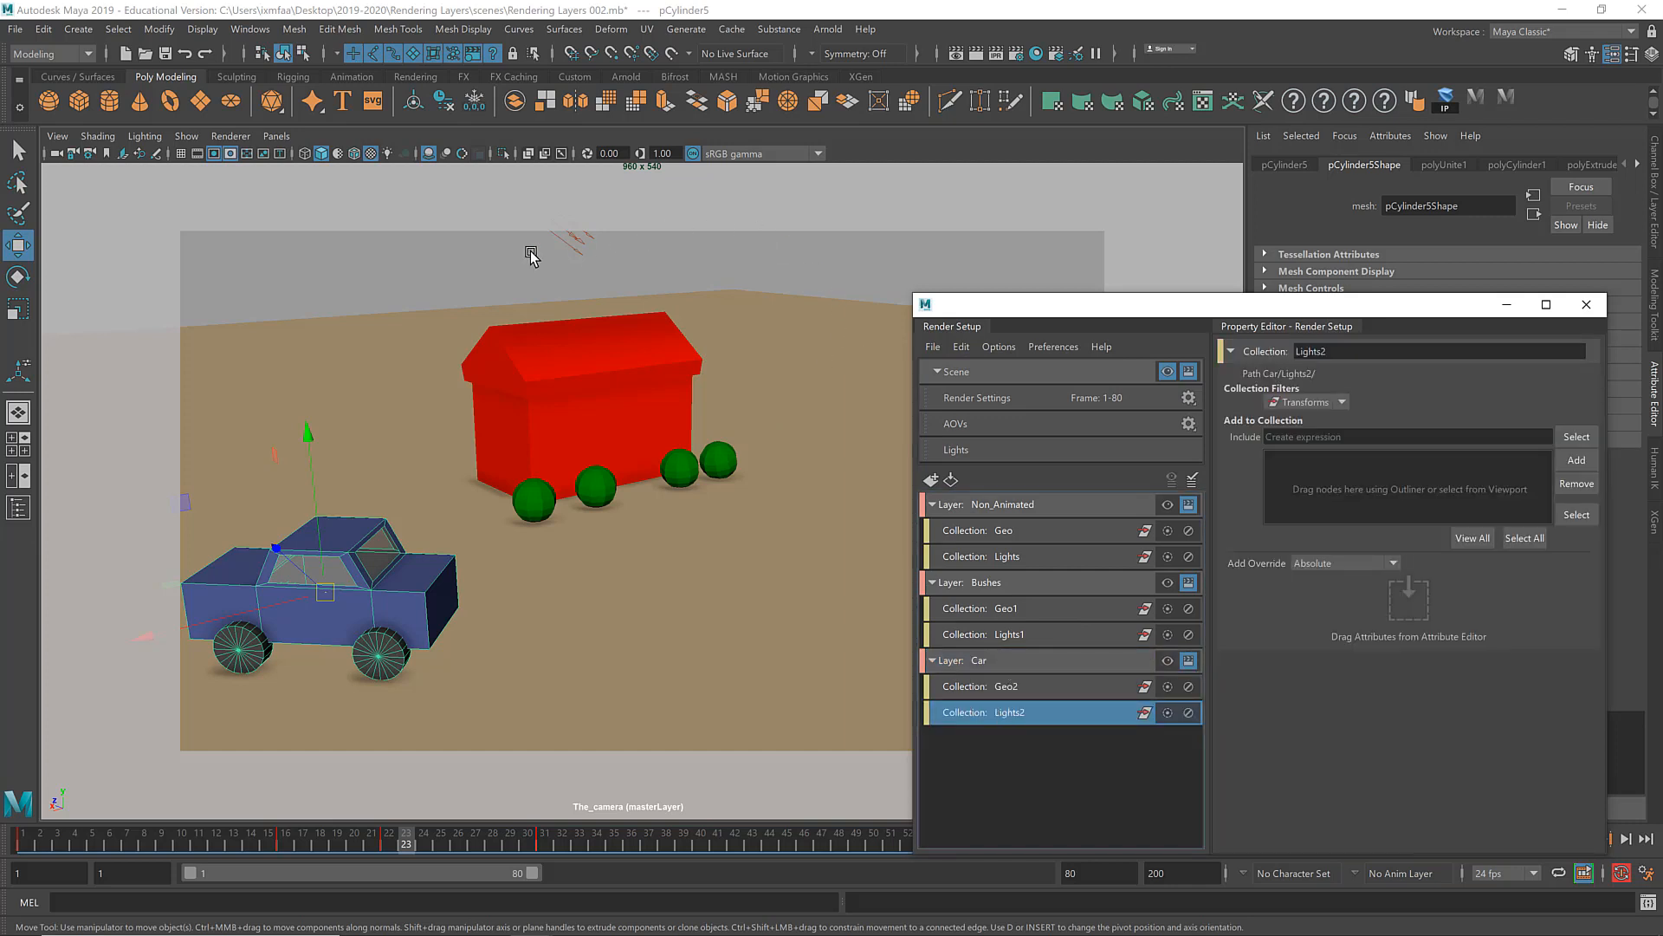
left_click(574, 237)
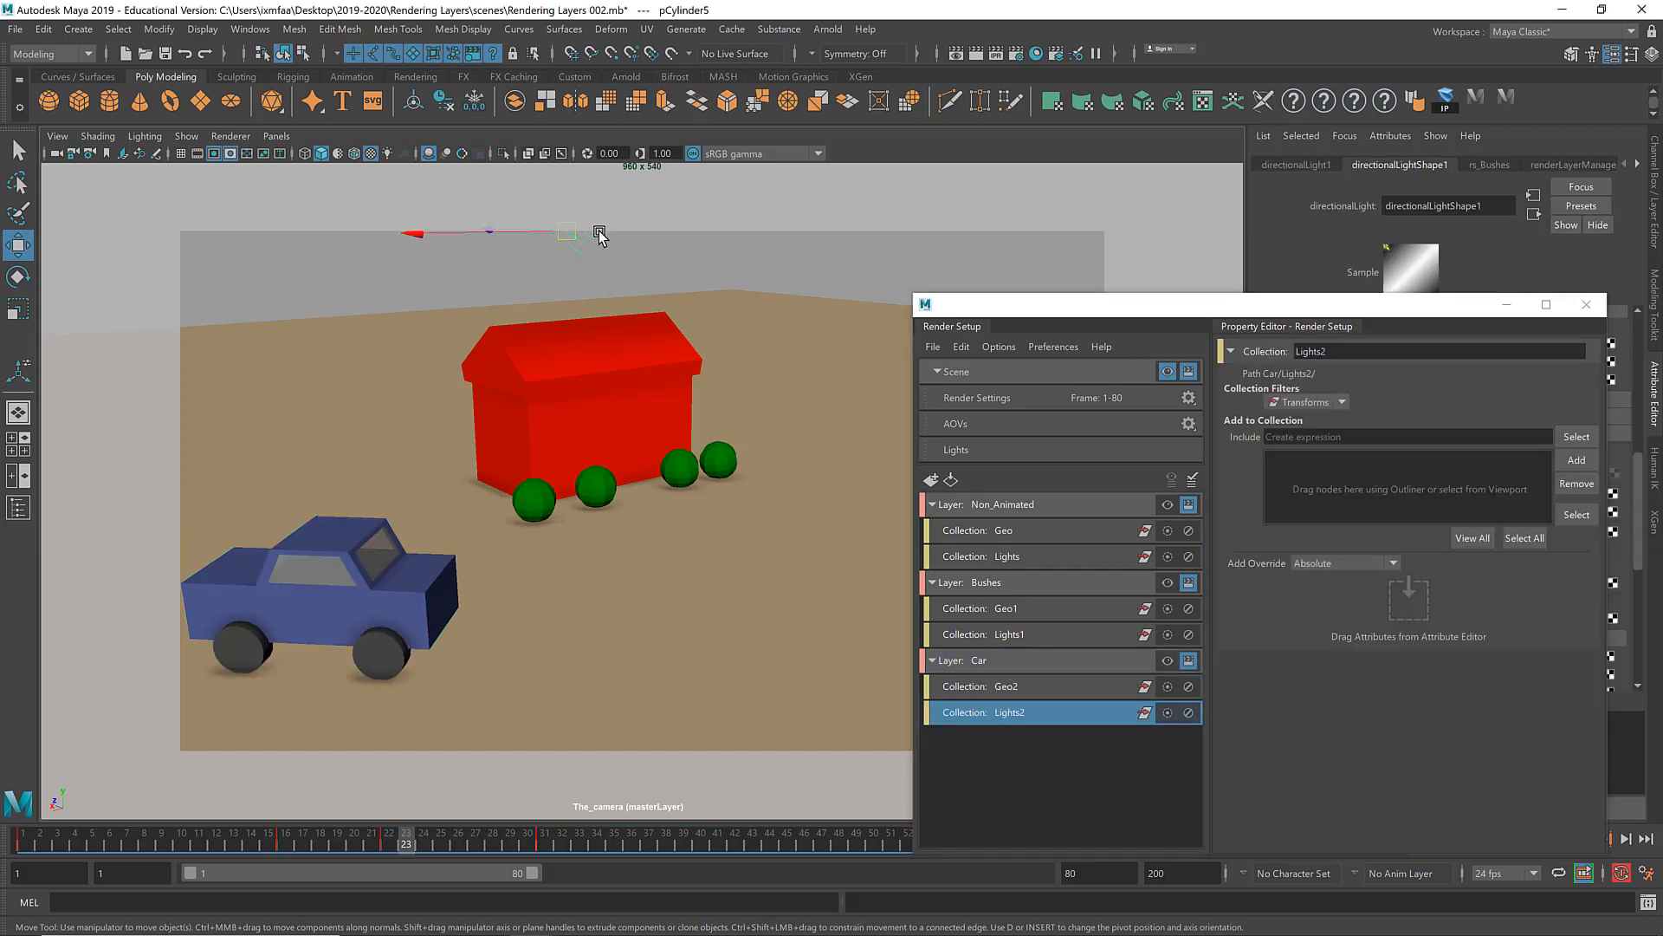
left_click(820, 262)
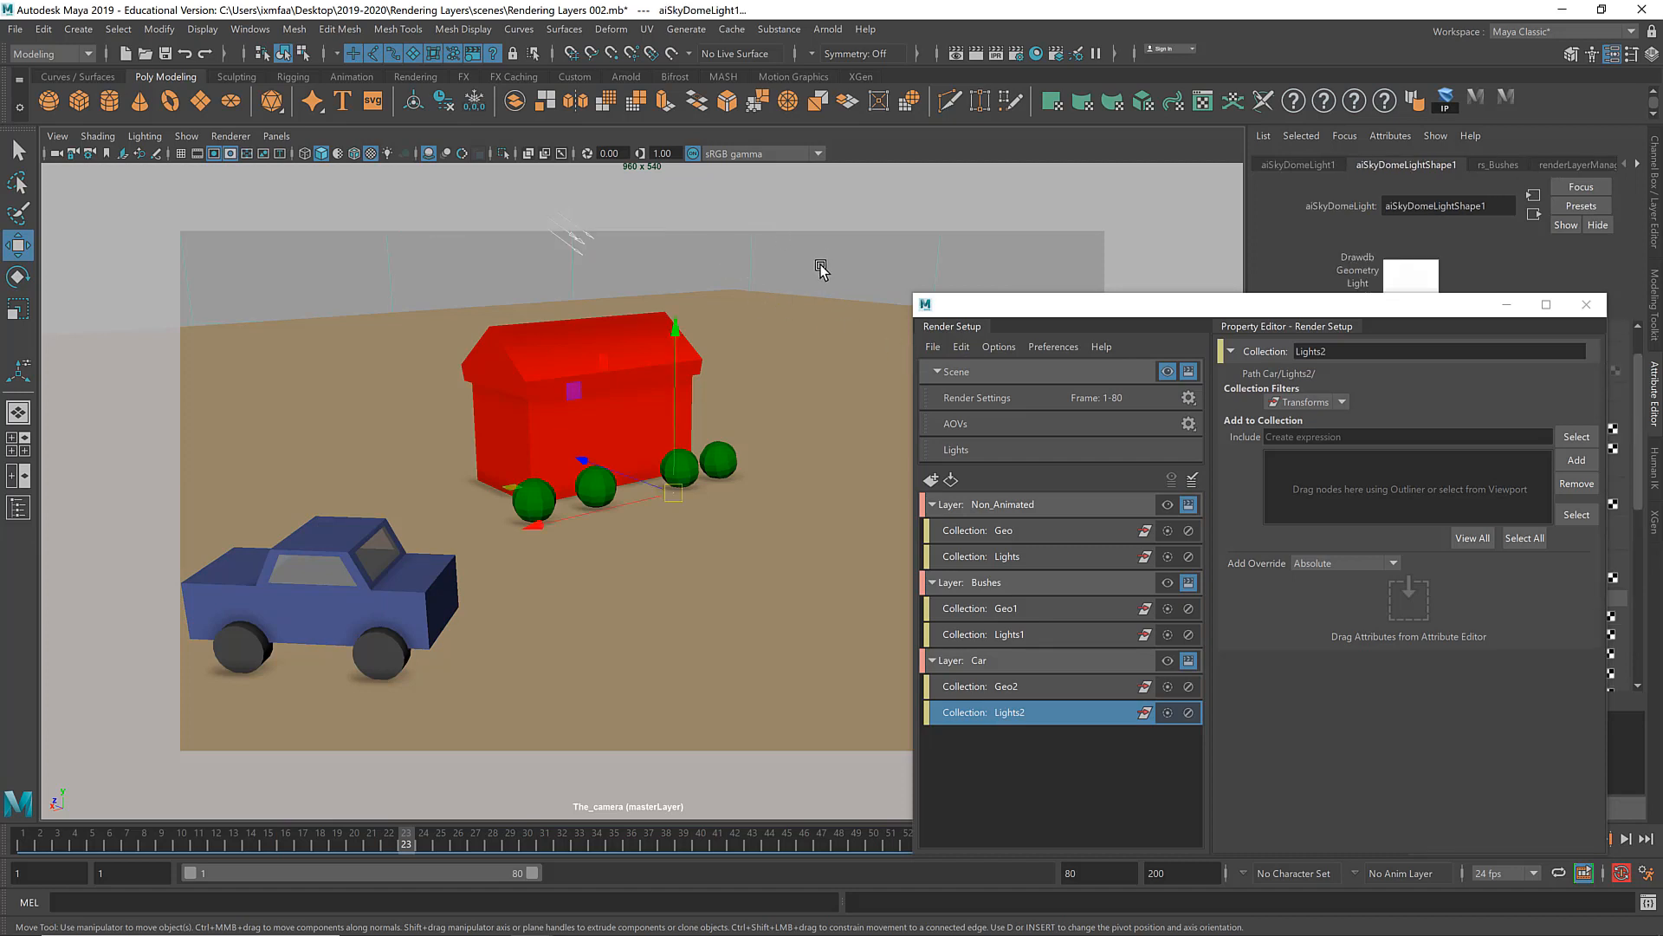
left_click(1578, 460)
Step: Check the contents of the Car, Bushes and Non_Animated layers by making each visible in turn
left_click(1169, 661)
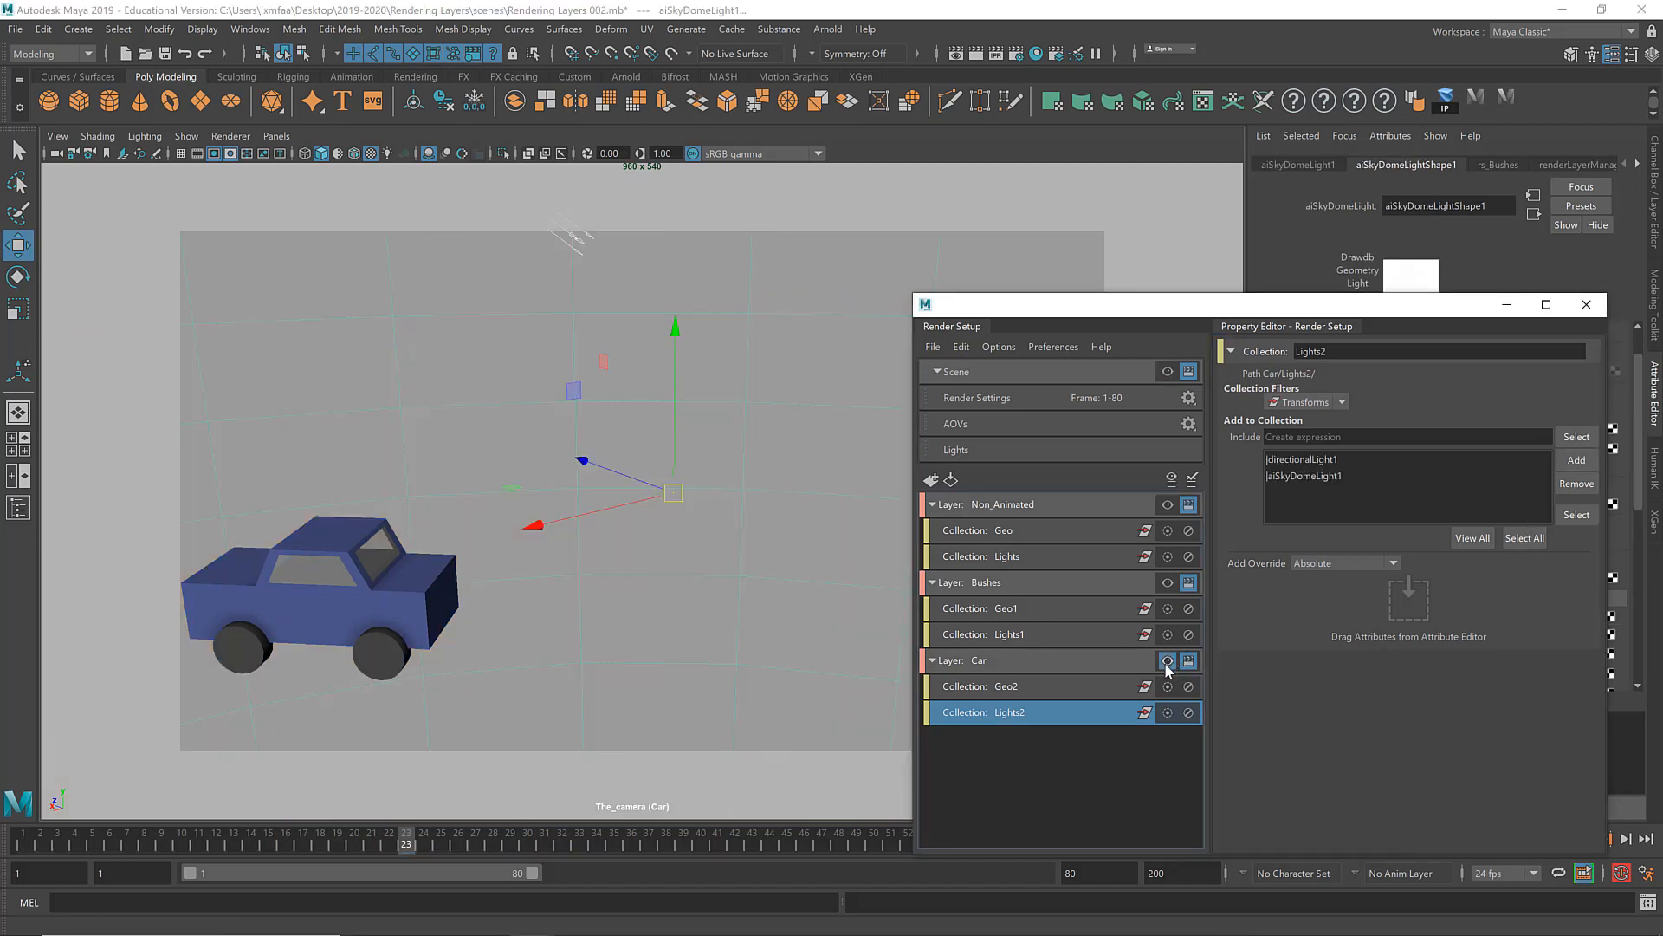
left_click(1163, 775)
left_click(1169, 583)
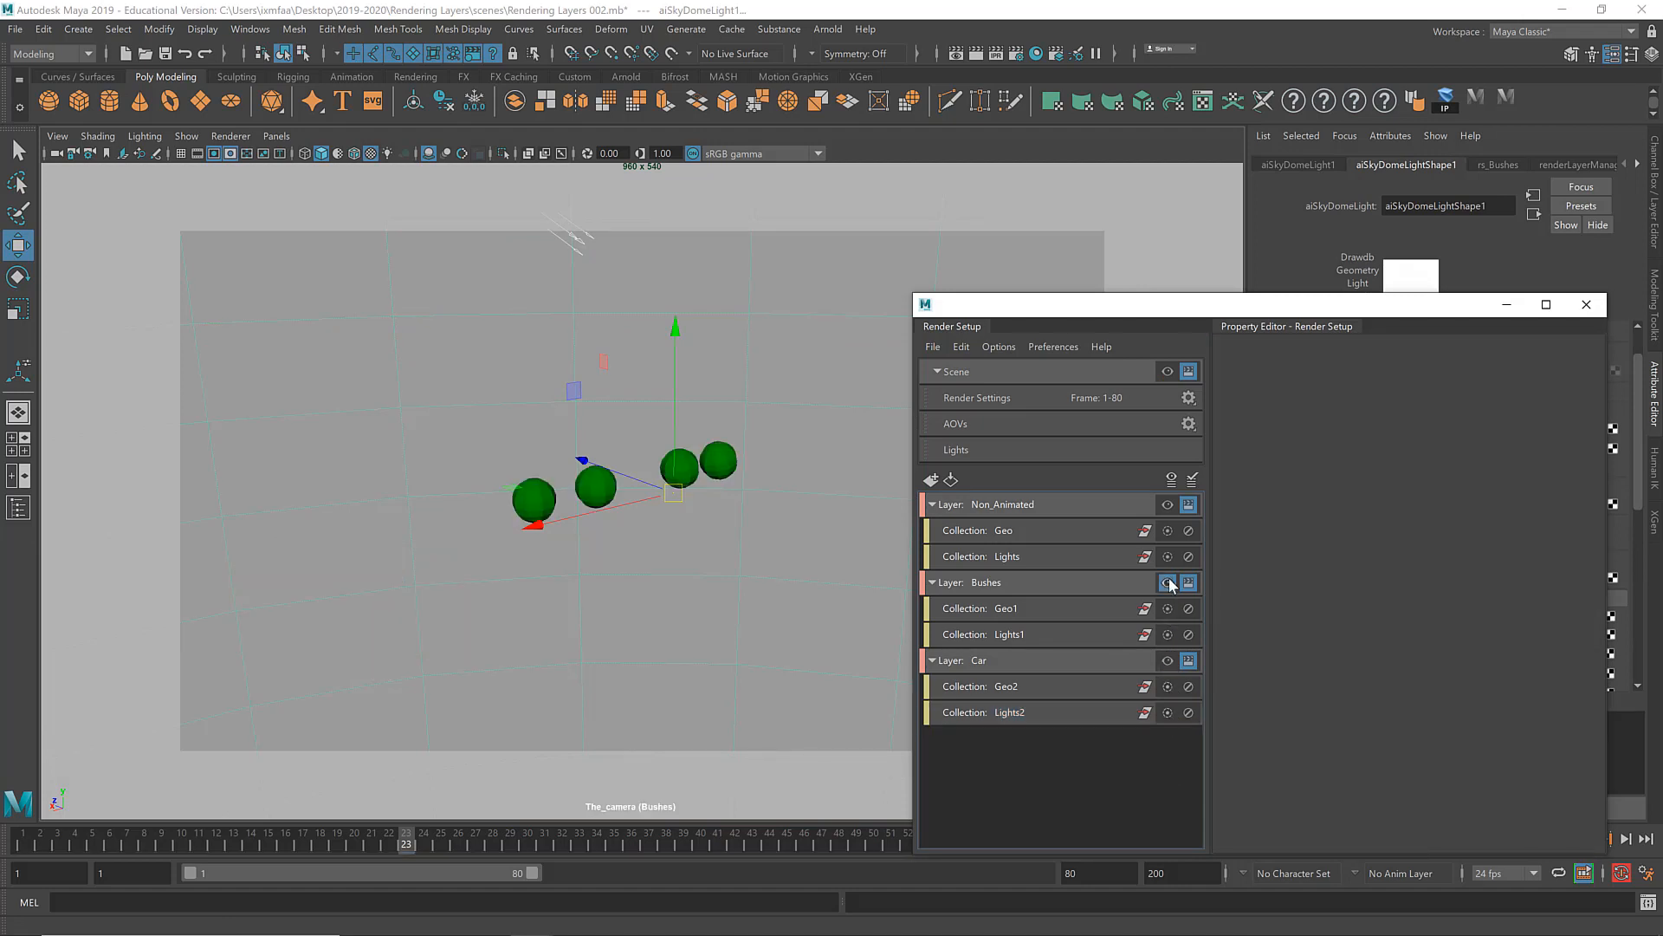
left_click(1168, 504)
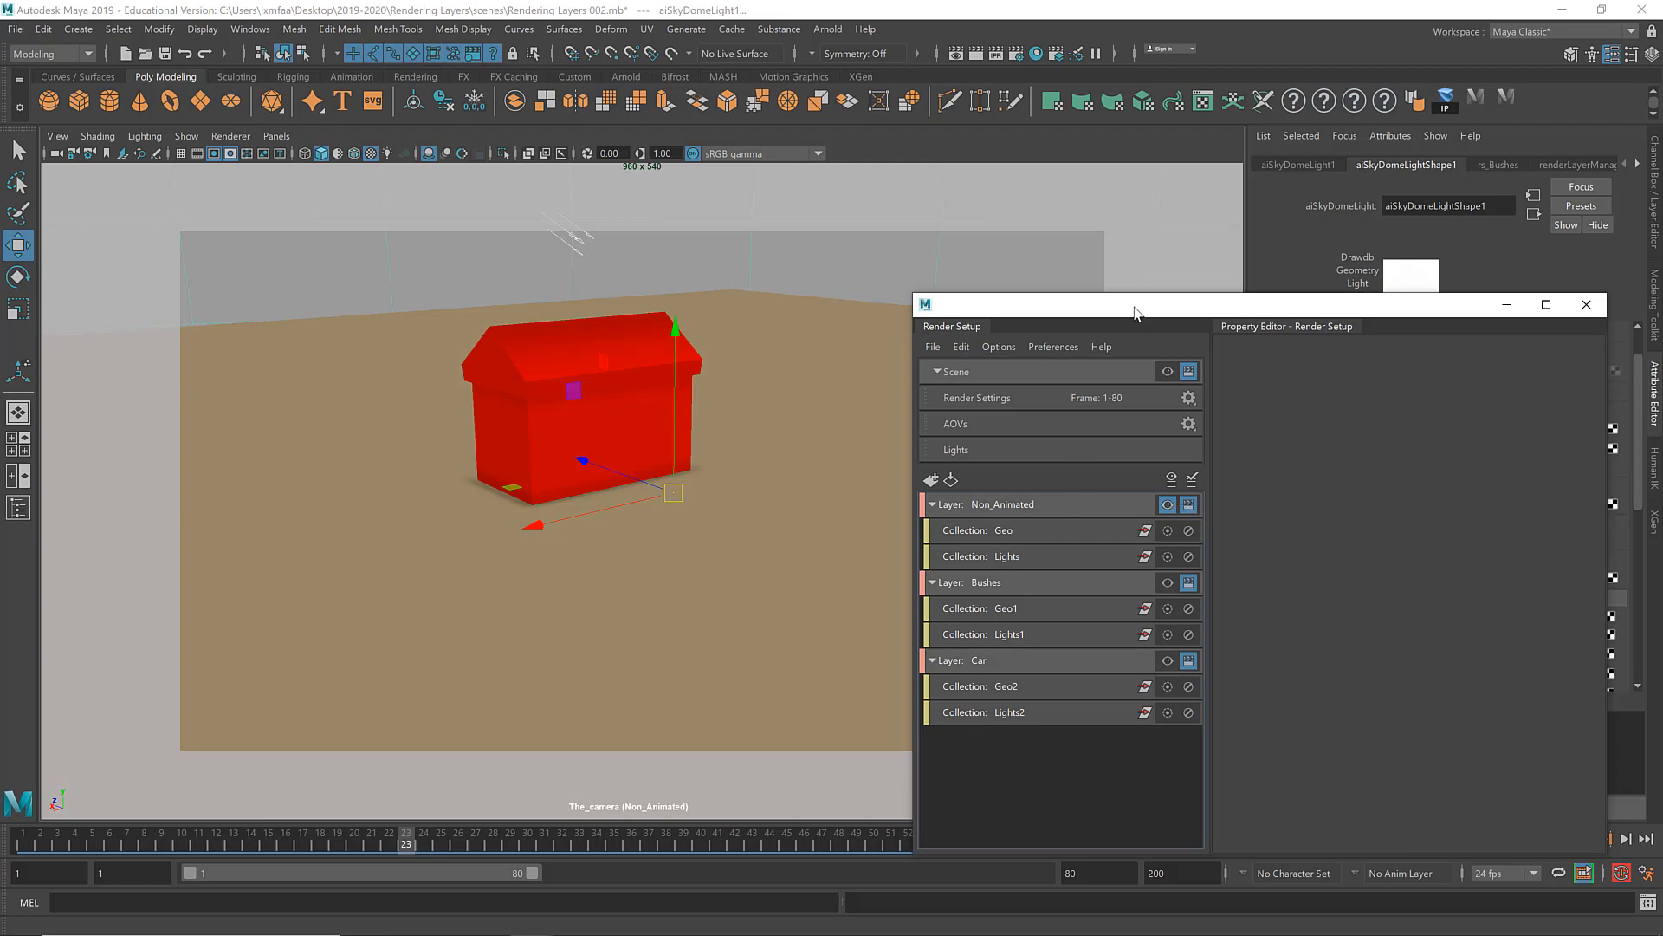
Step: Move the Render Setup window clear and render the Non_Animated layer in the Arnold RenderView
left_click_drag(1136, 311, 1160, 259)
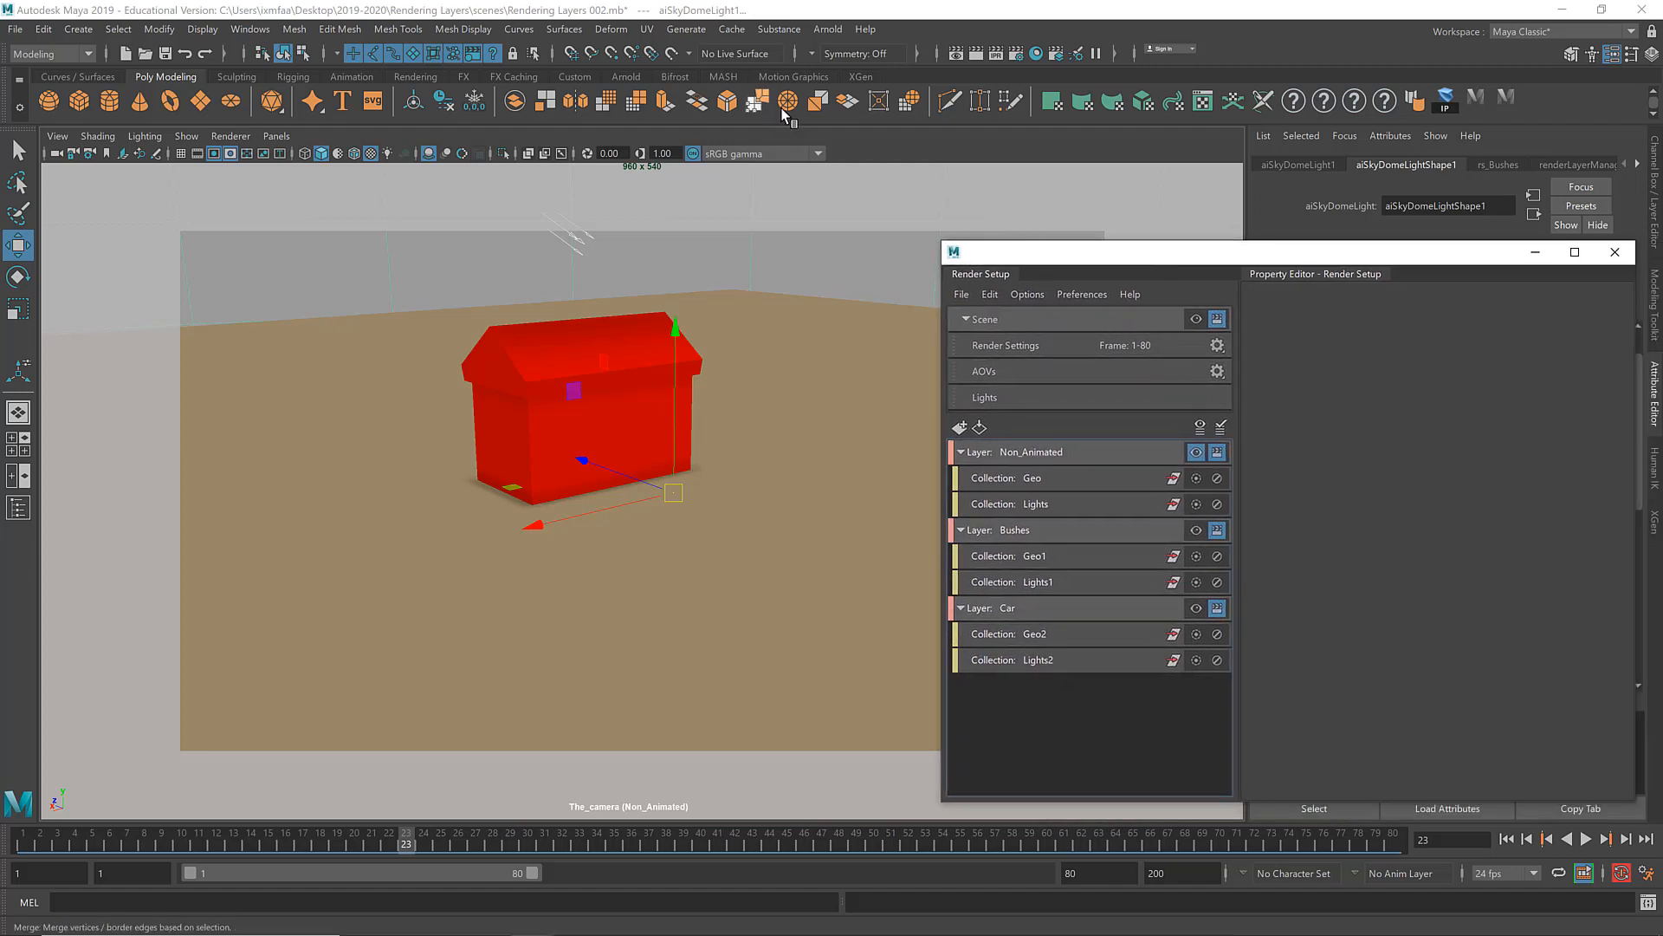
left_click(828, 30)
left_click(860, 61)
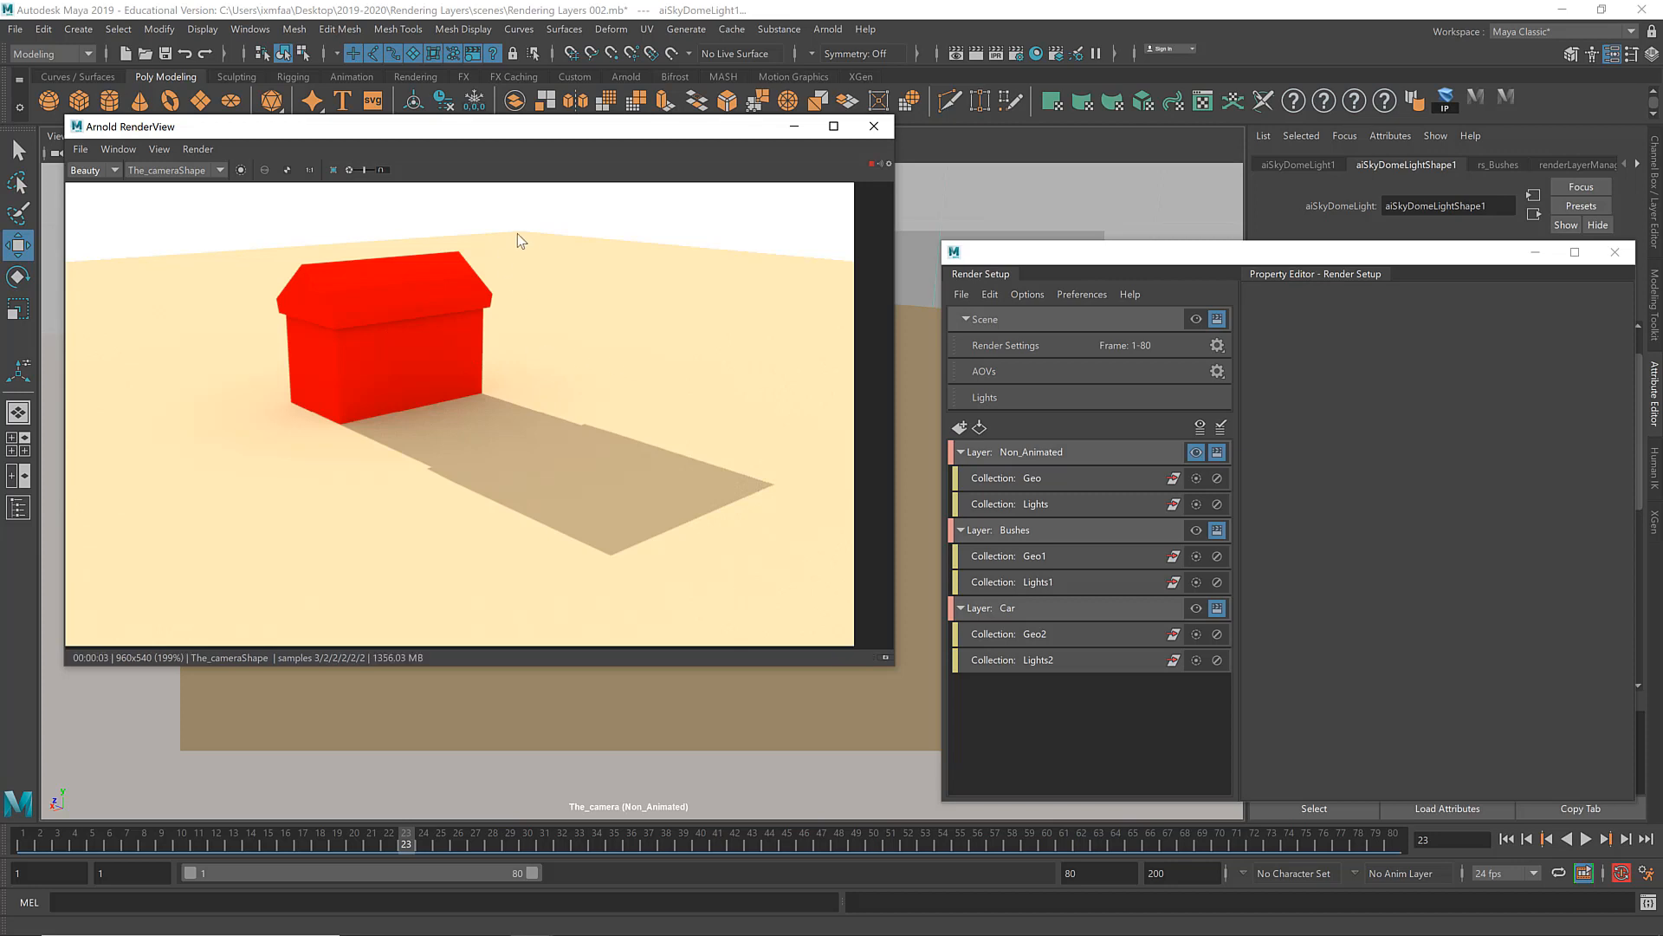
Step: Compare the Arnold renders of the Bushes layer, the full scene and the Car layer, finishing on the full scene
left_click(1196, 529)
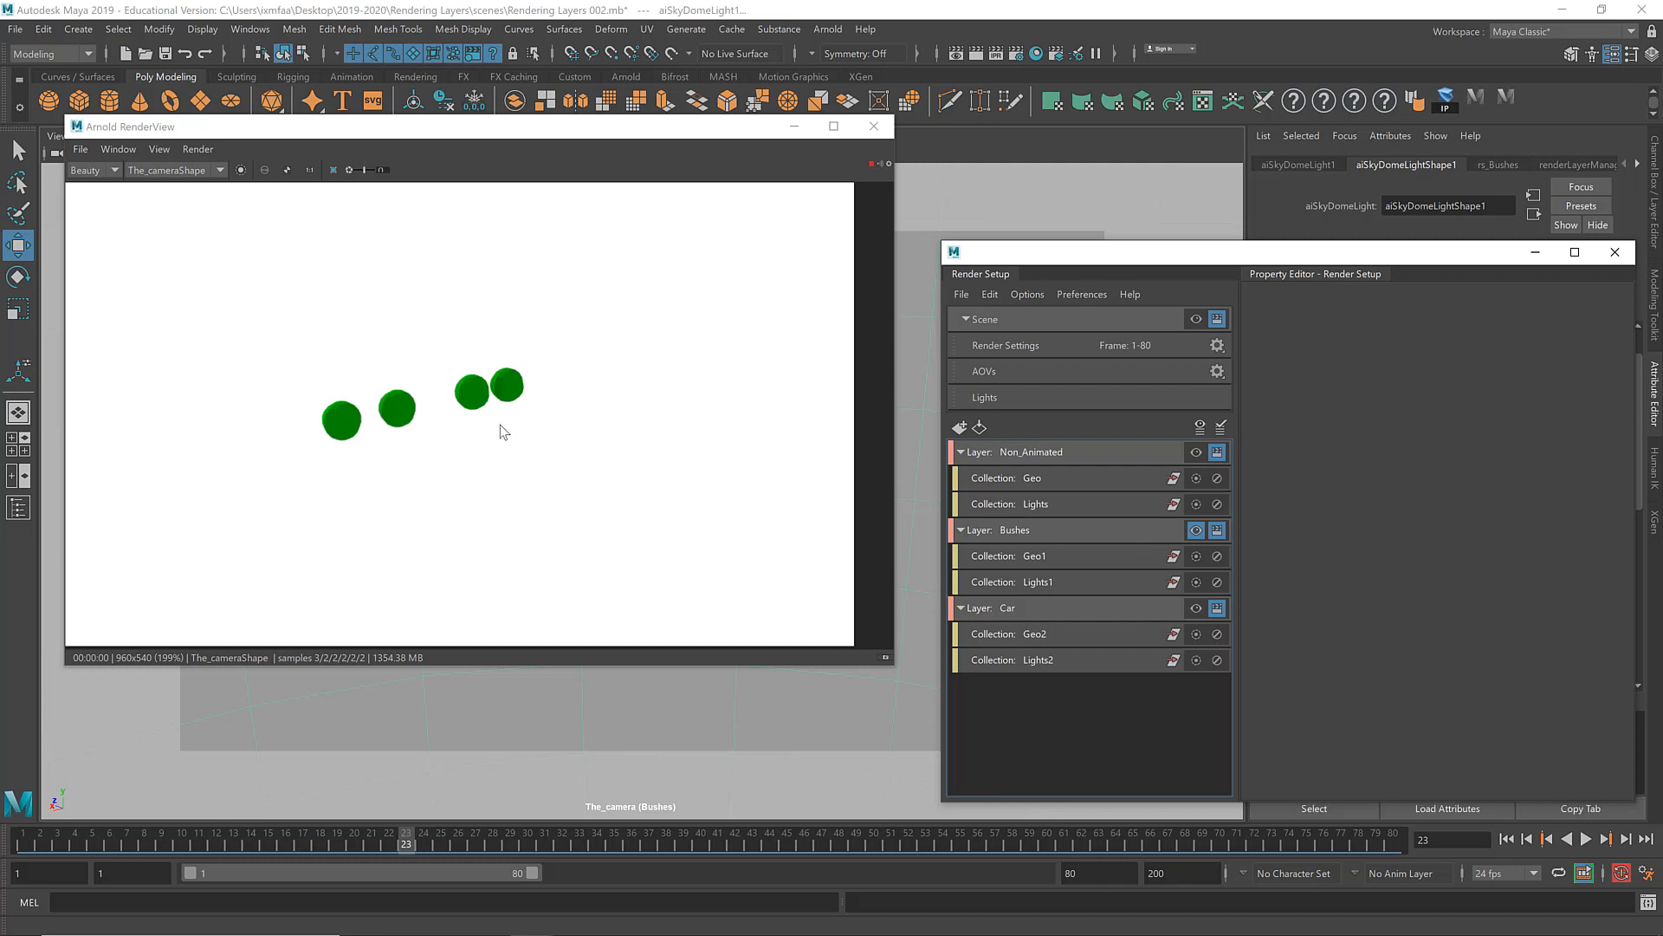
left_click(1196, 318)
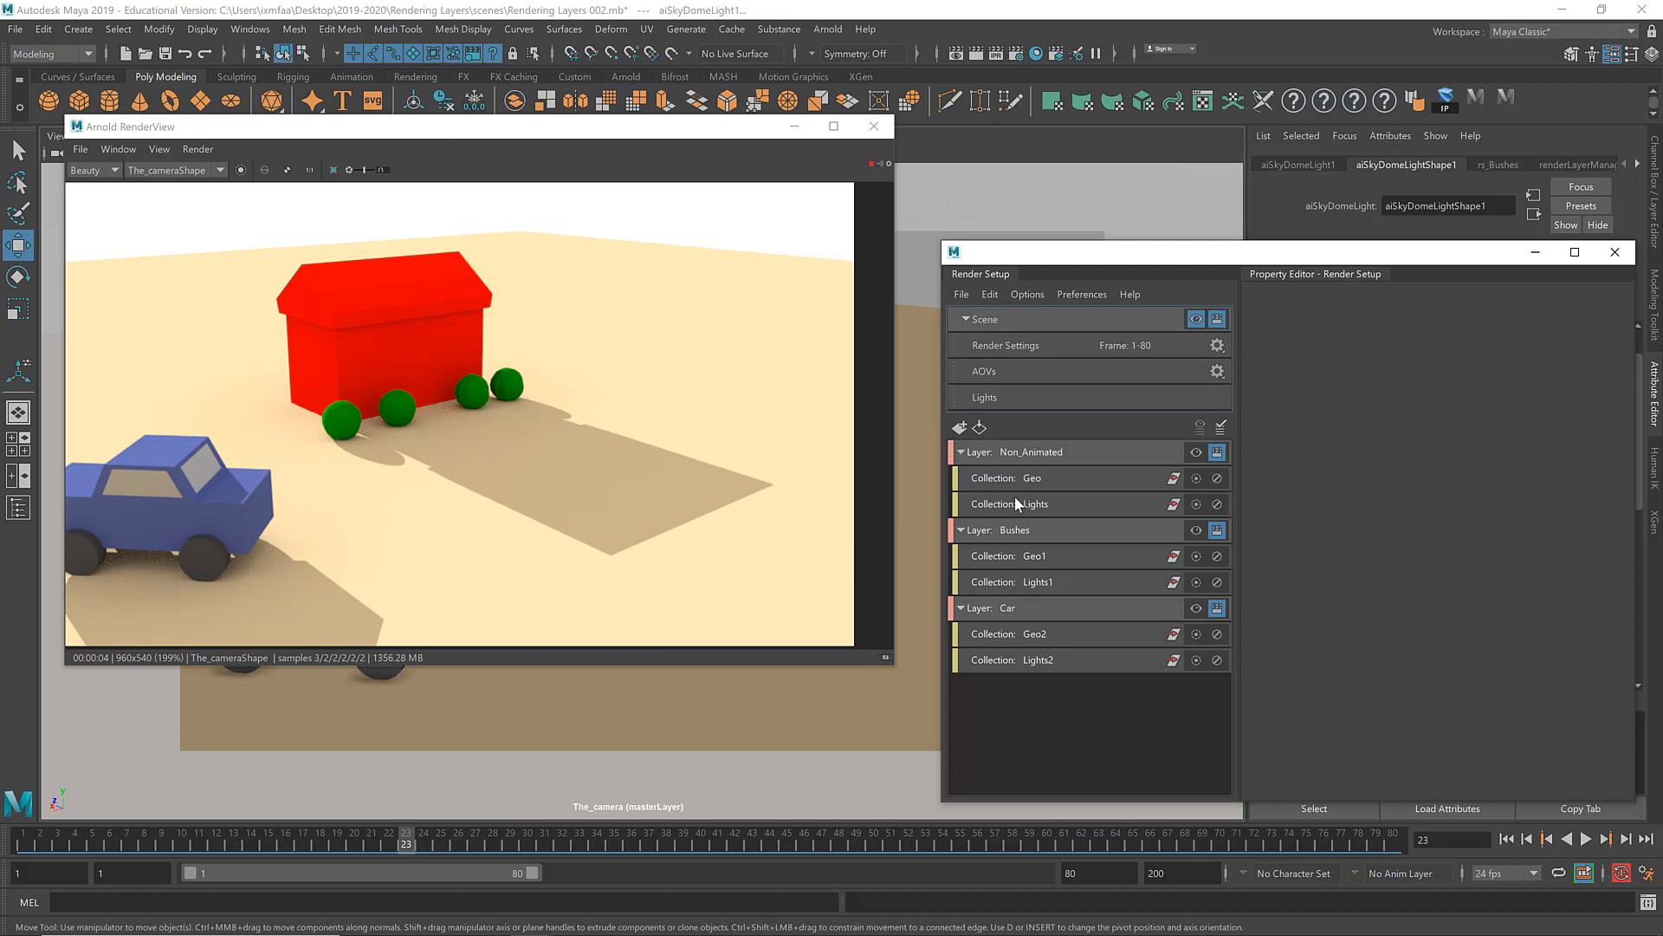
left_click(1197, 608)
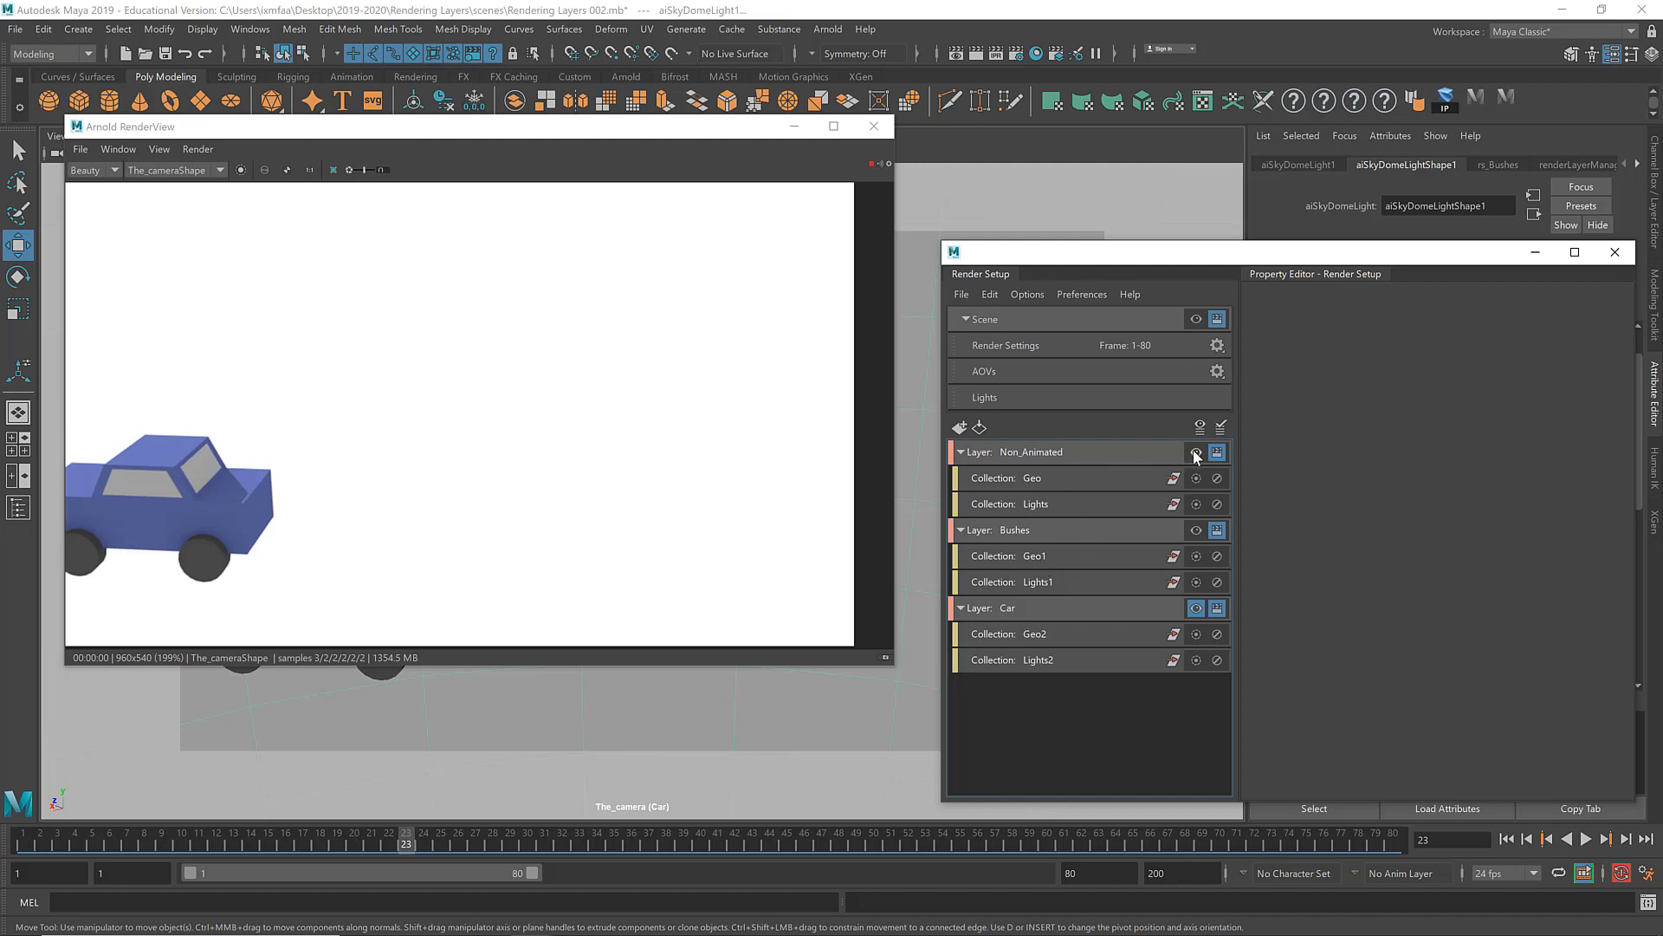
left_click(1197, 318)
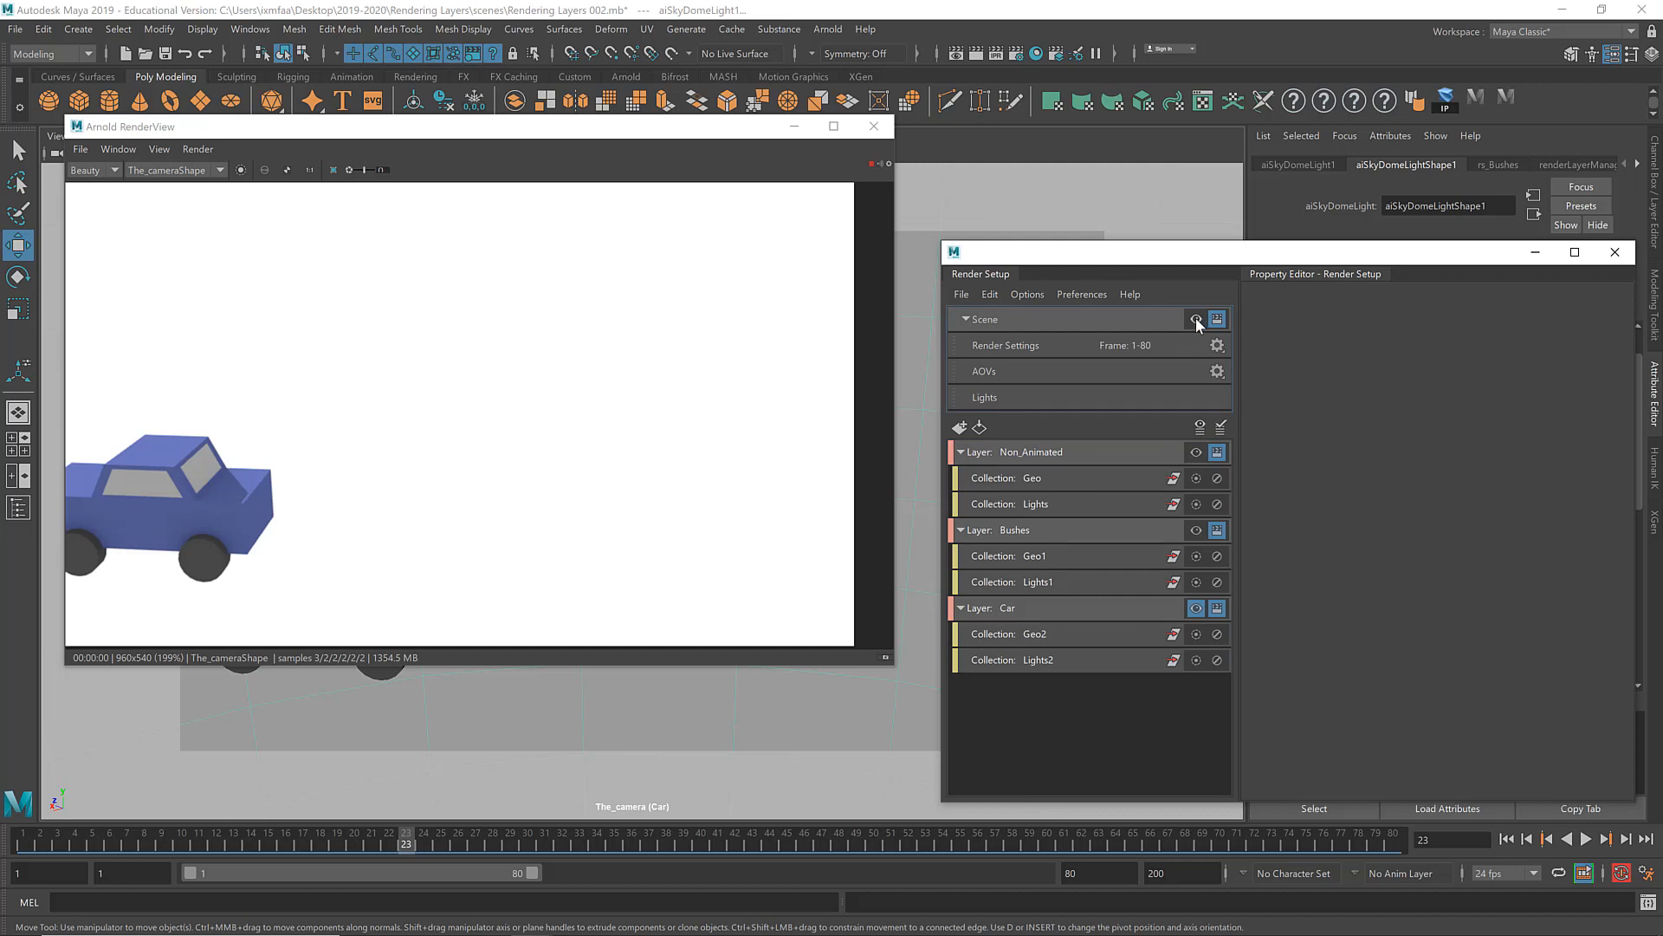
left_click(1196, 319)
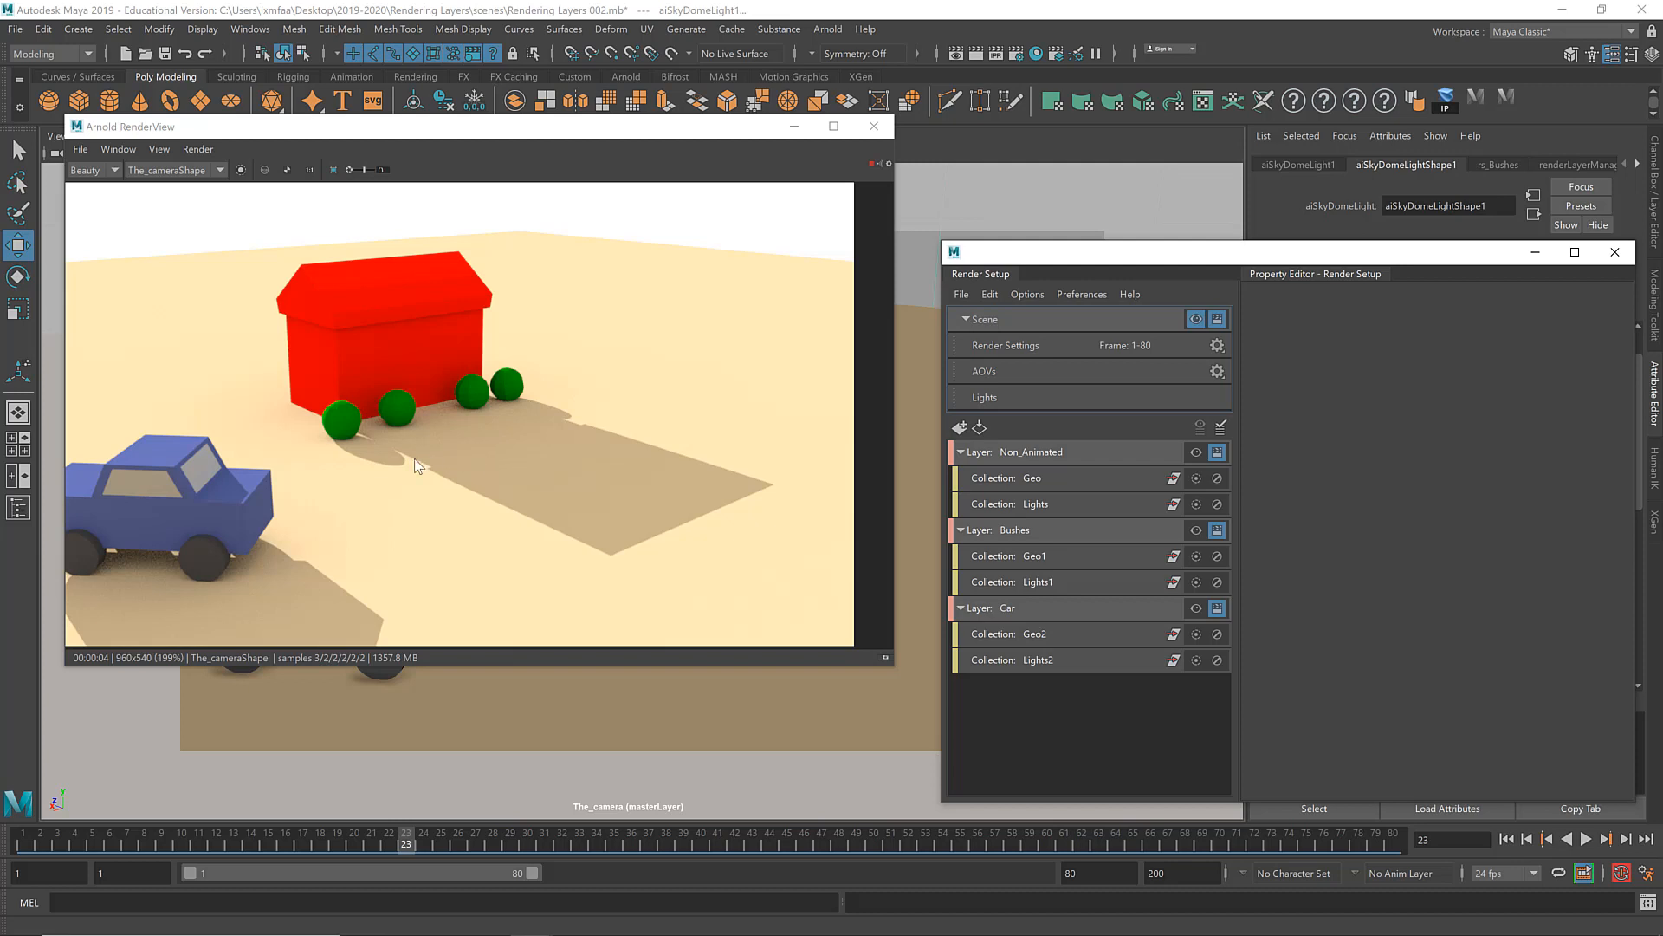
Step: Examine the separate Bushes and Car layer renders again, then switch visibility back to the full scene
left_click(1196, 530)
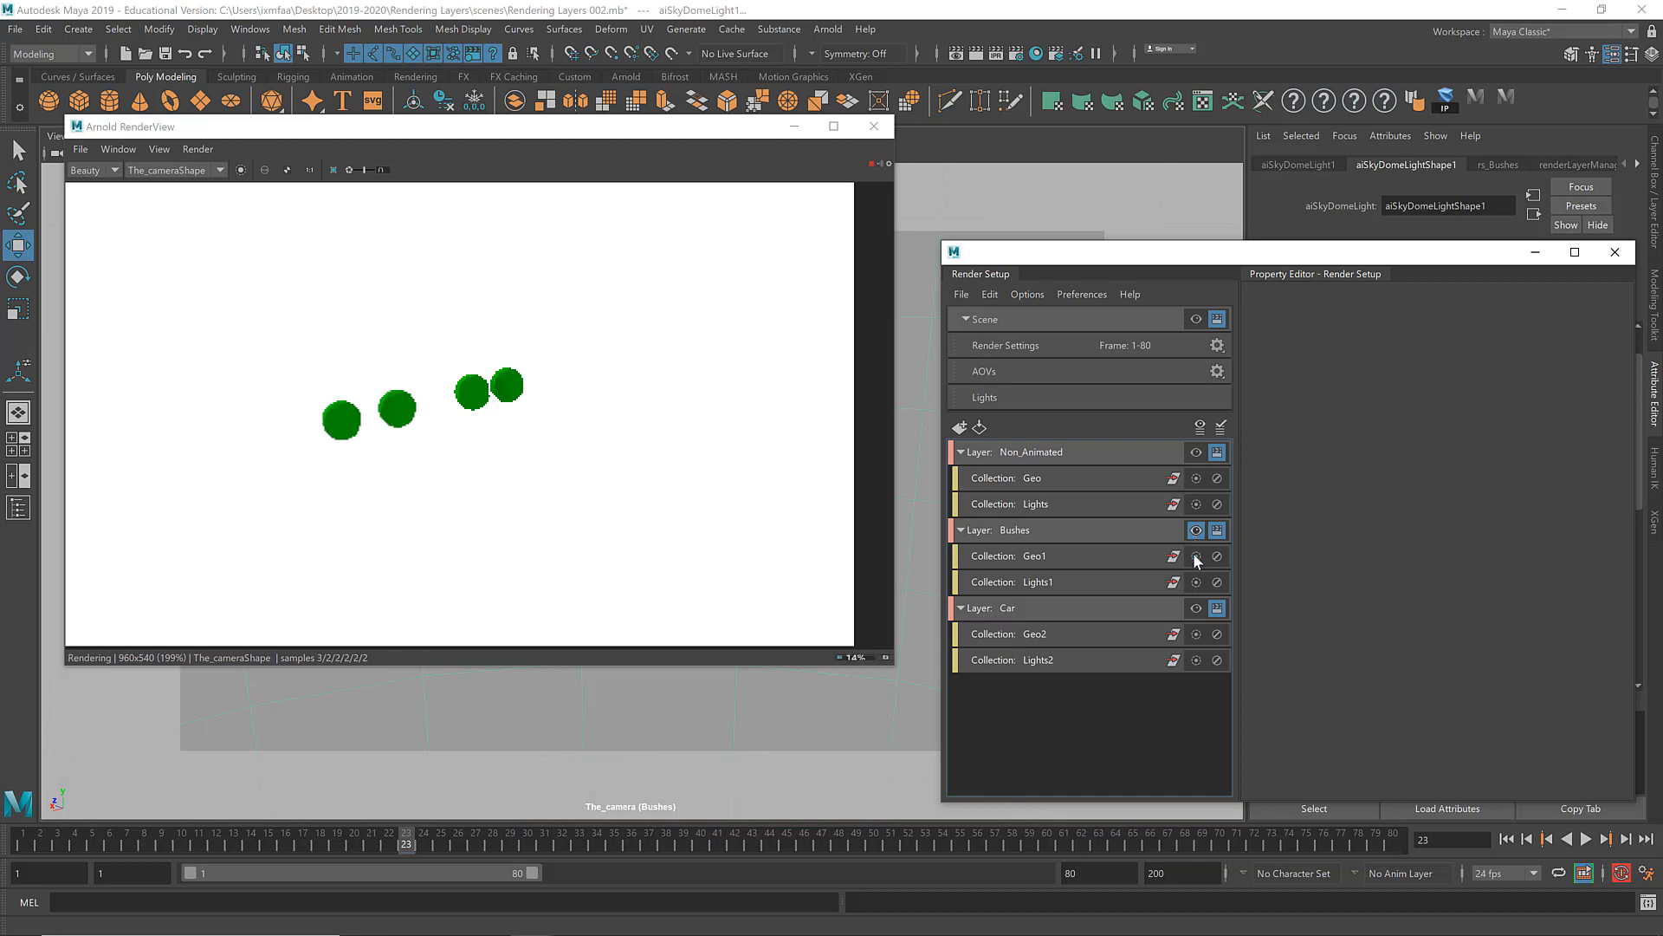
left_click(1196, 608)
left_click(1196, 608)
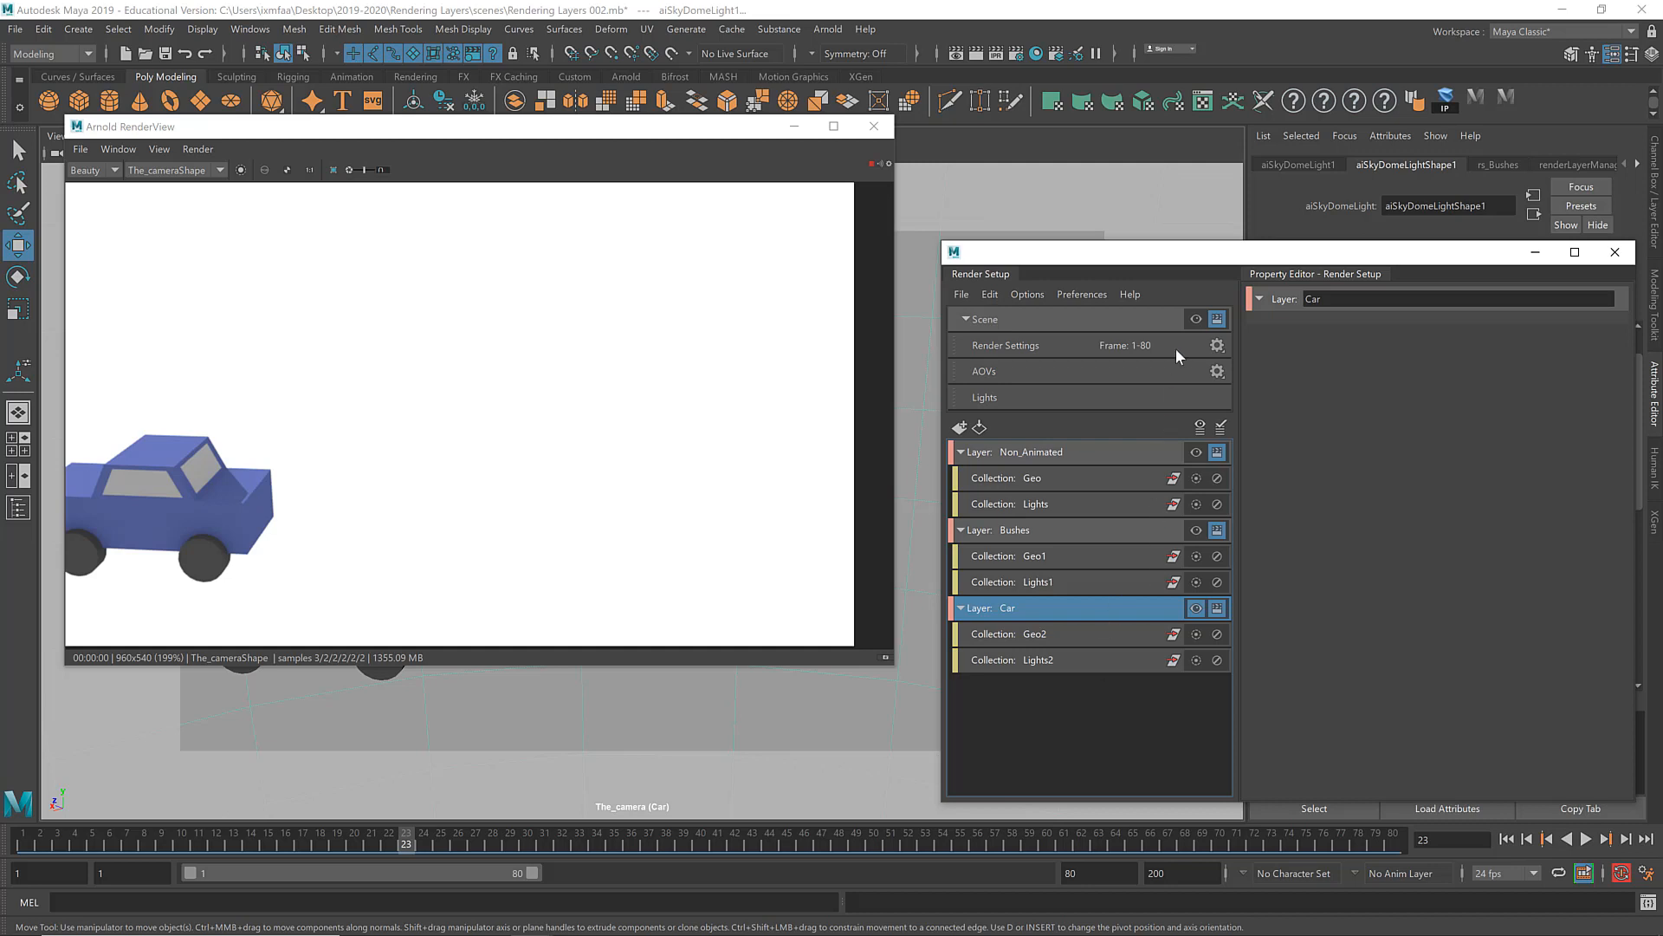
left_click(1196, 319)
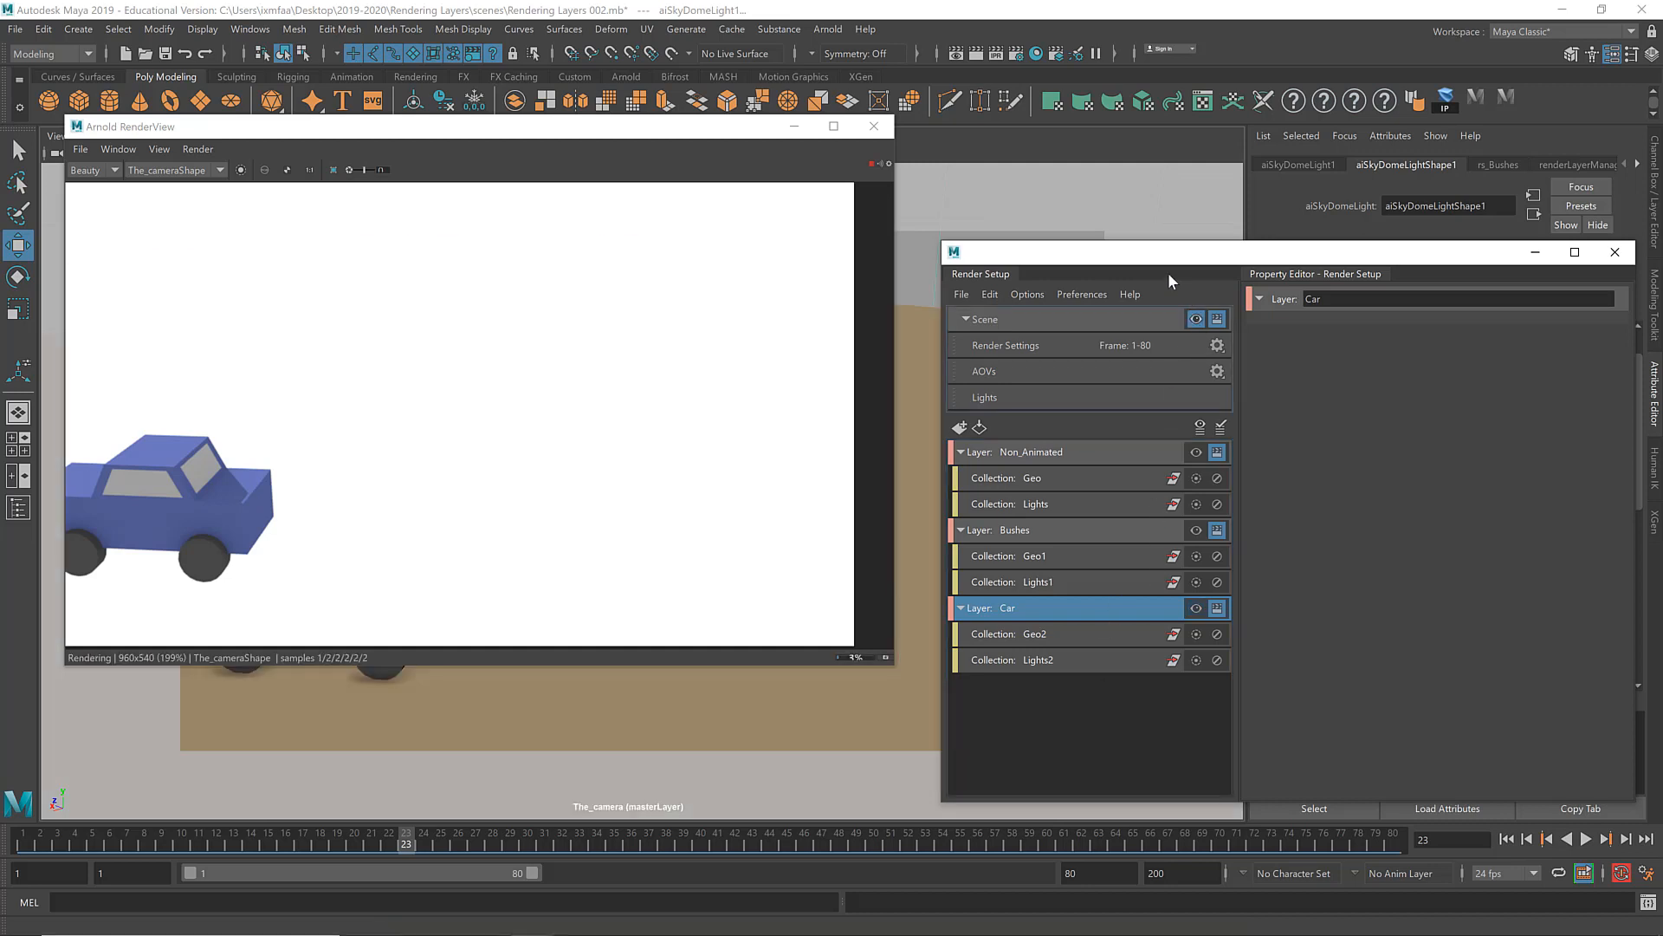
Step: Arrange the Render Setup and Arnold RenderView windows side by side and create a collection named Ground_with_Shadow in the Car layer
left_click_drag(1168, 272, 1336, 251)
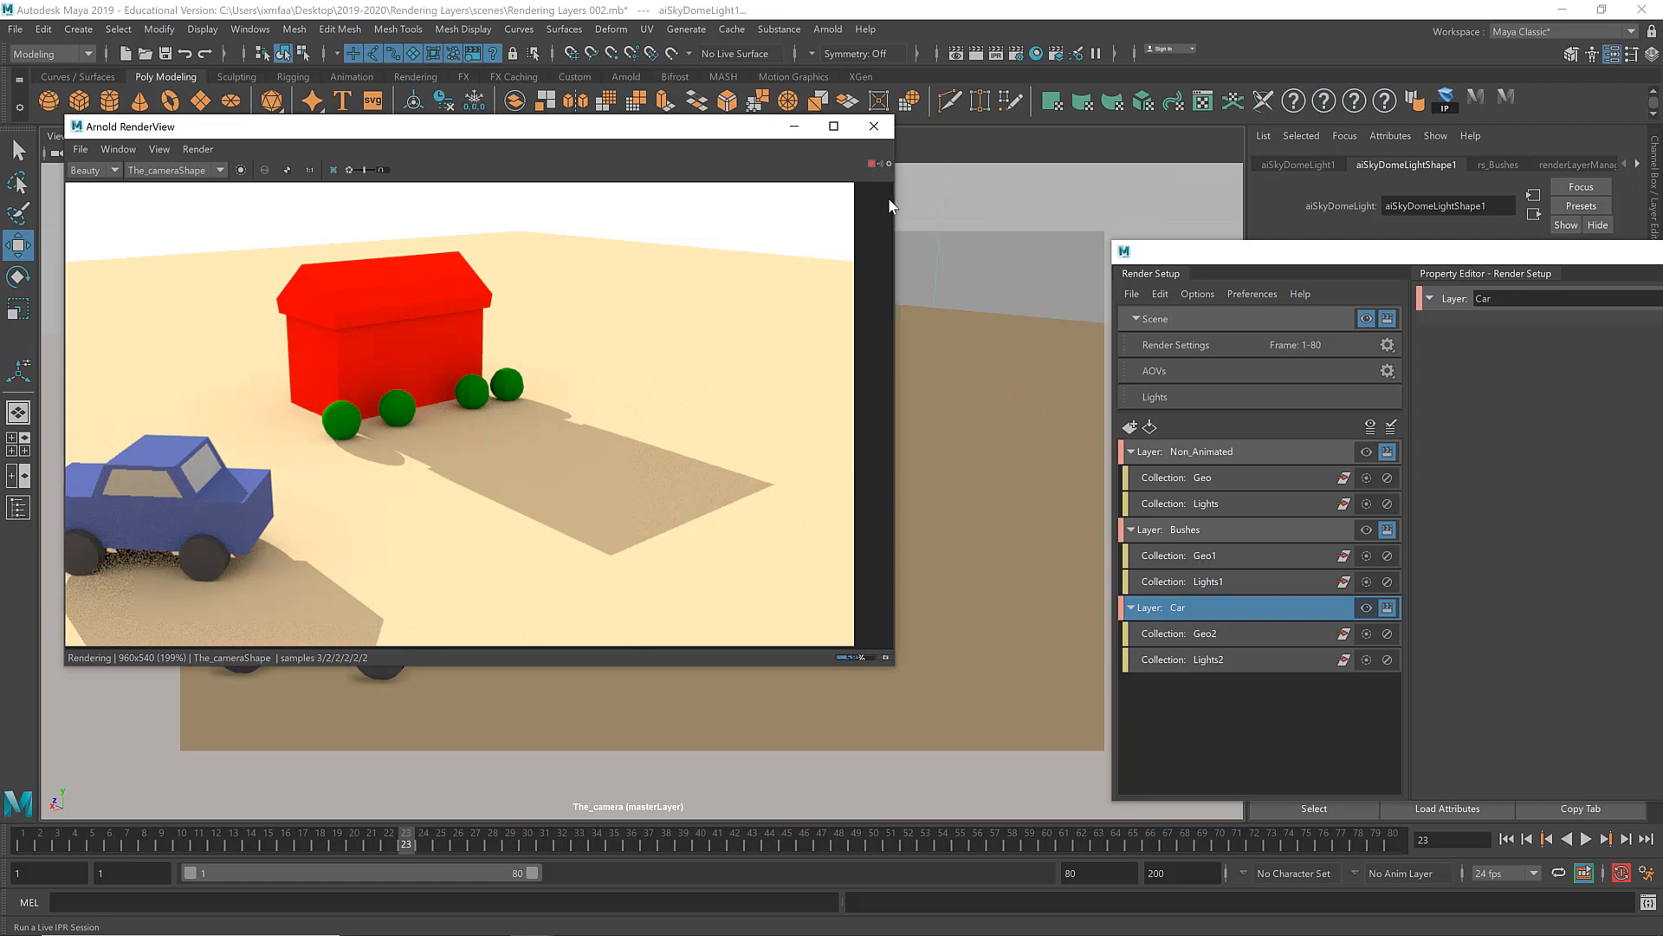
left_click_drag(733, 131, 588, 68)
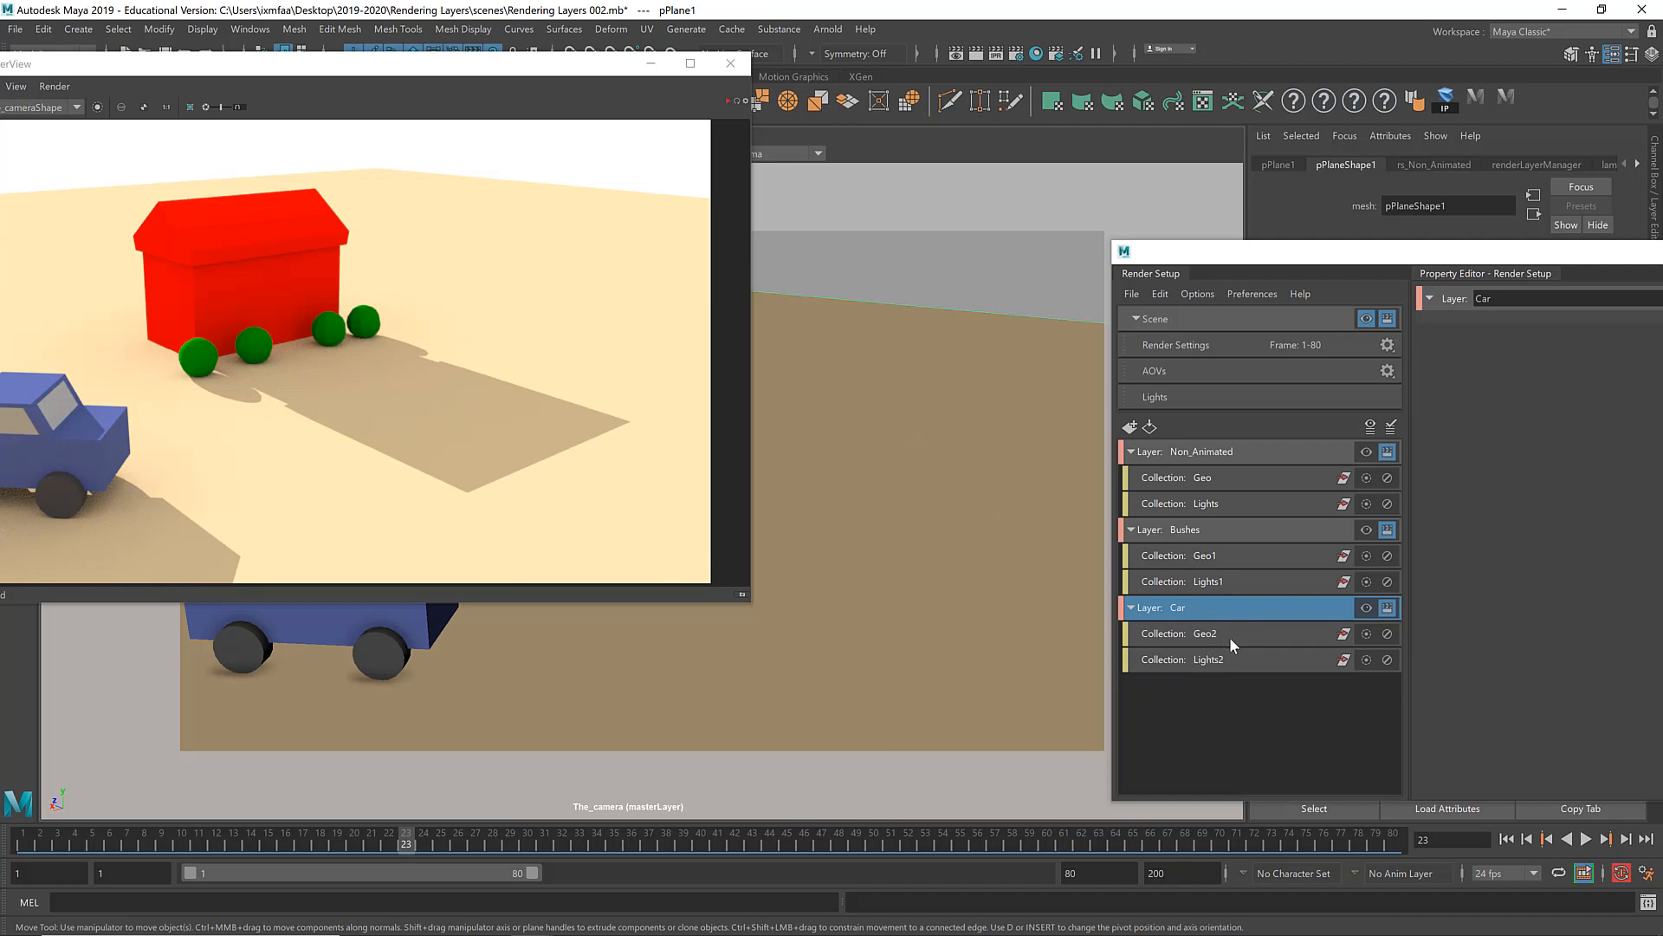
left_click_drag(396, 69, 571, 87)
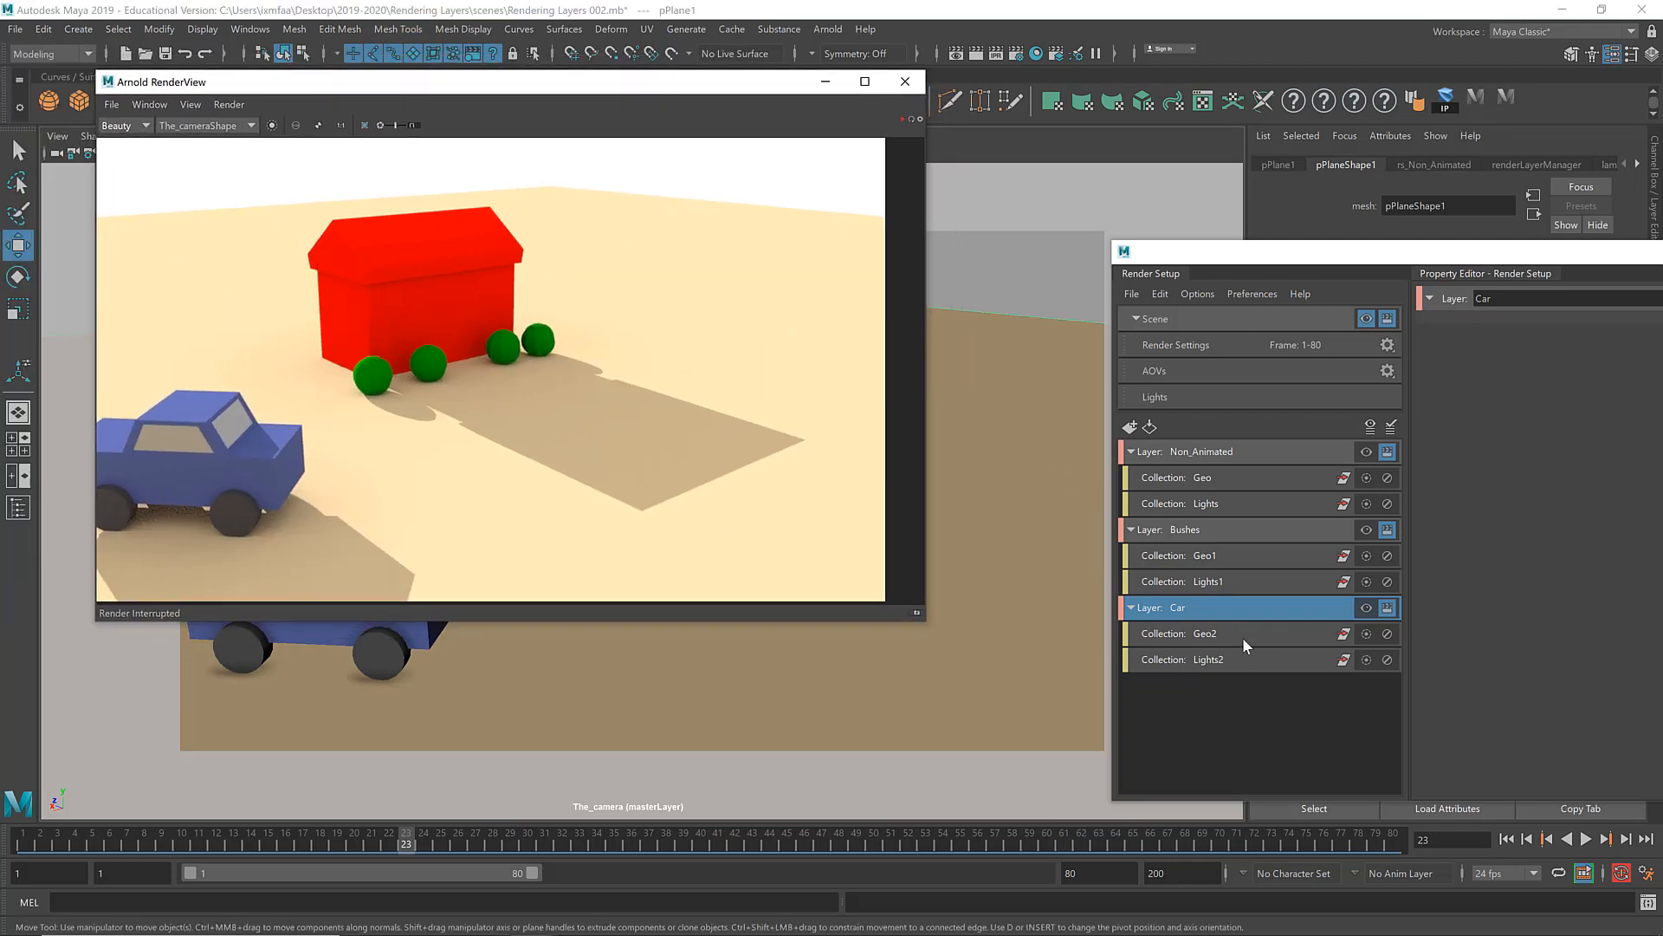
right_click(1182, 610)
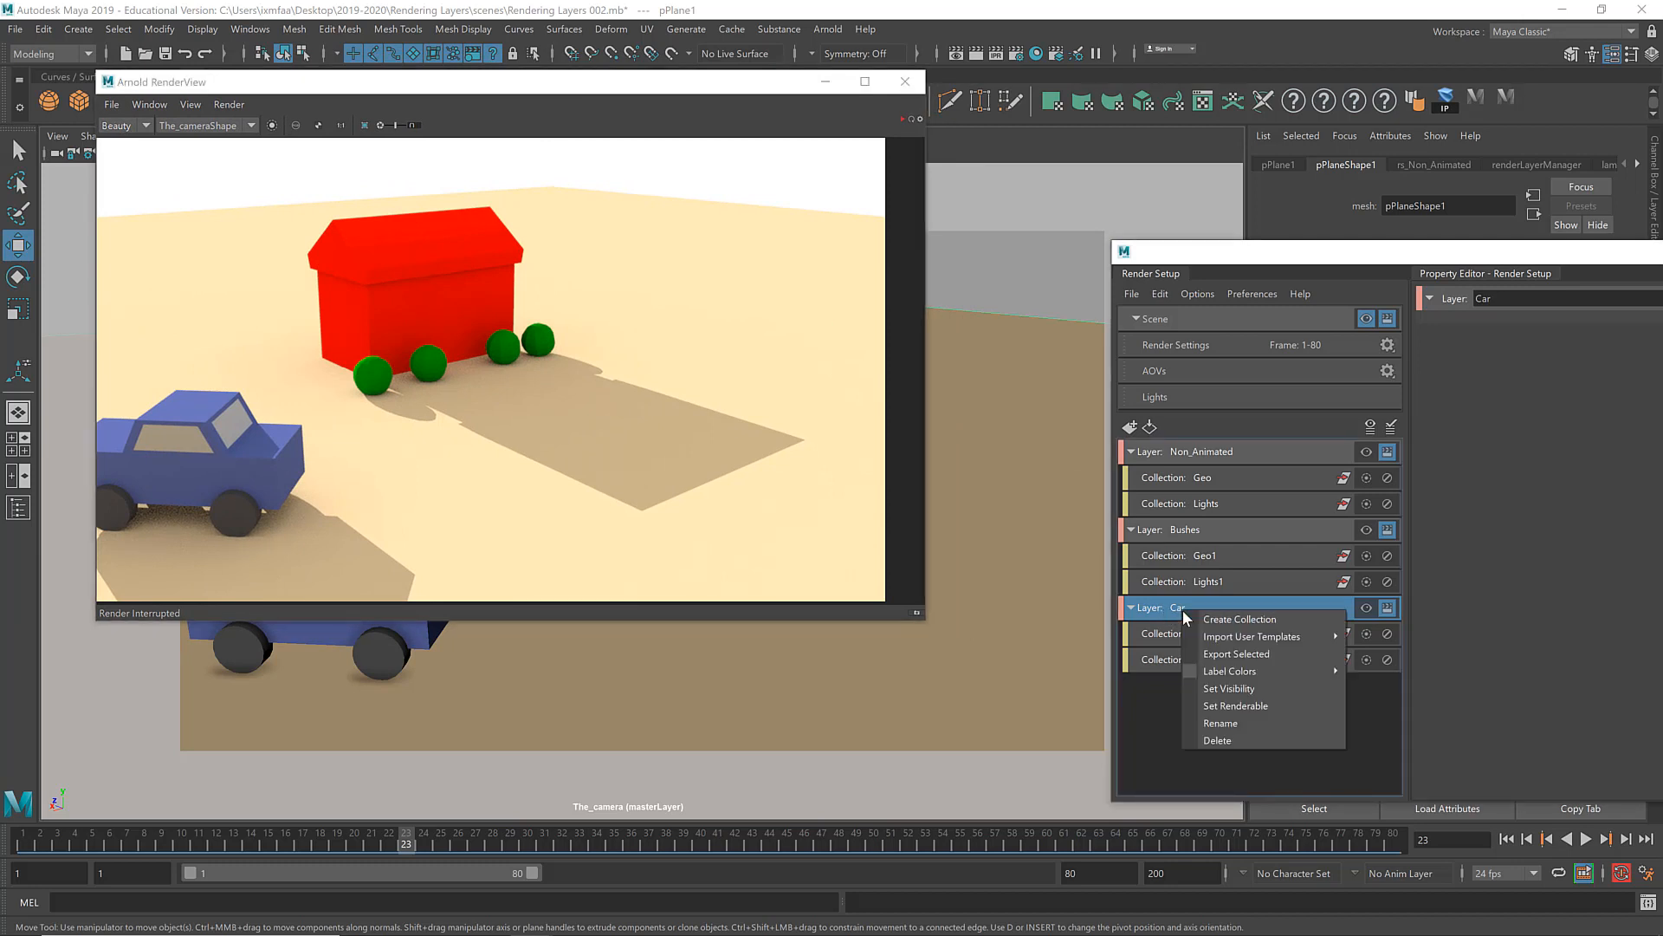
left_click(1239, 619)
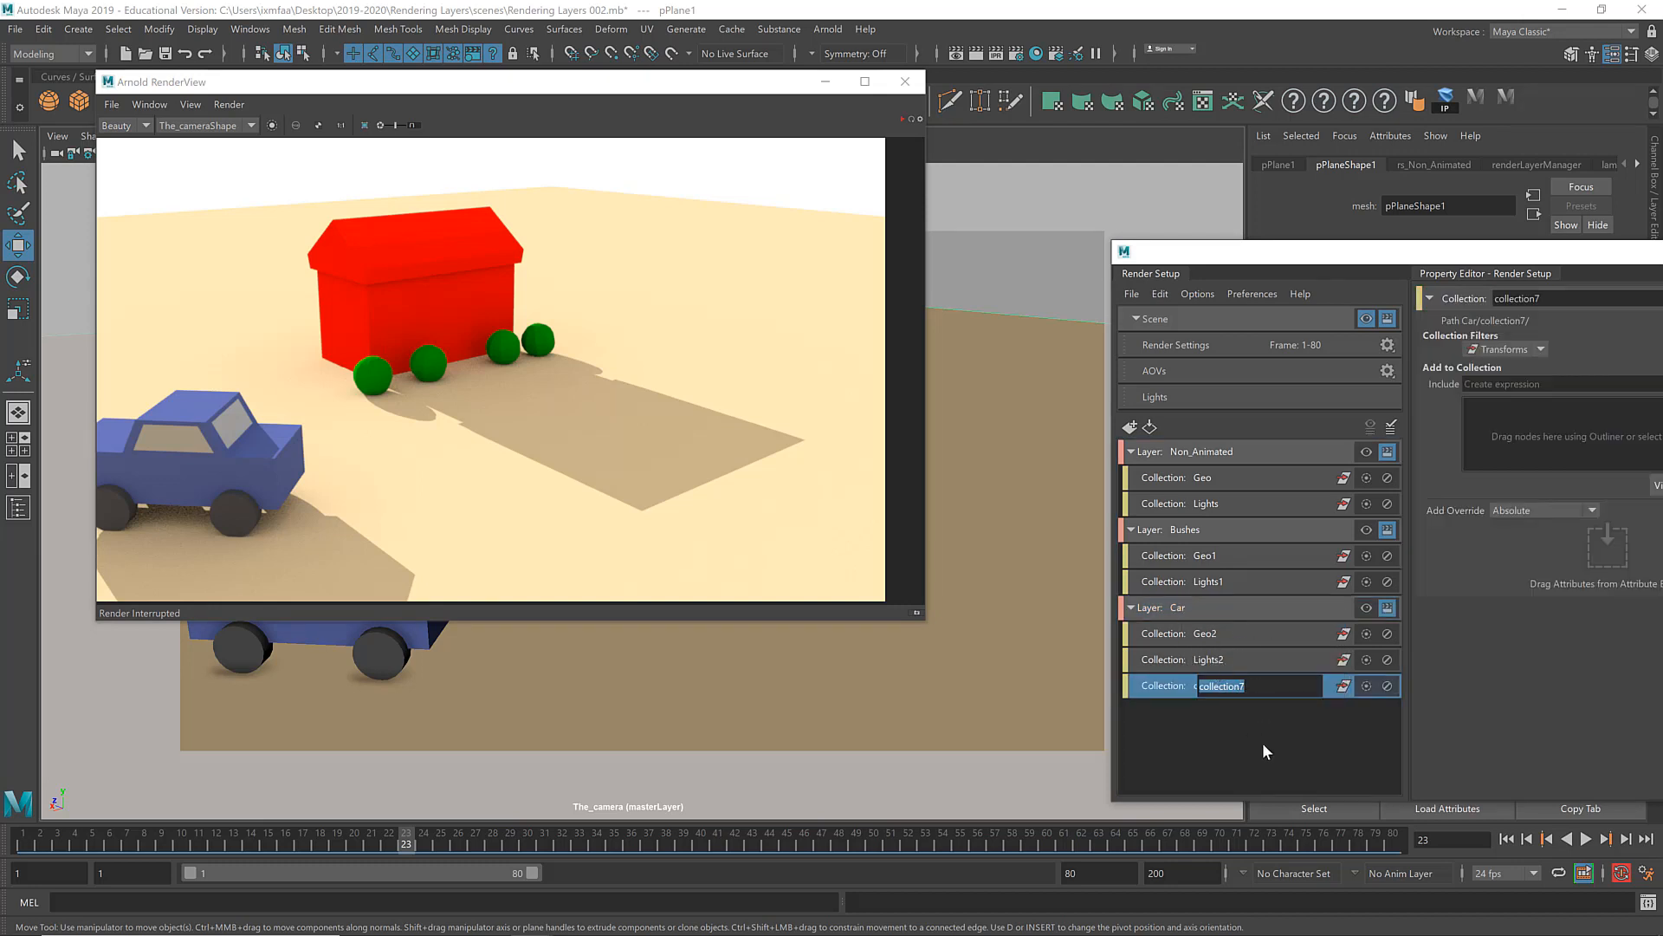
type("Ground with Shadow")
key("Return")
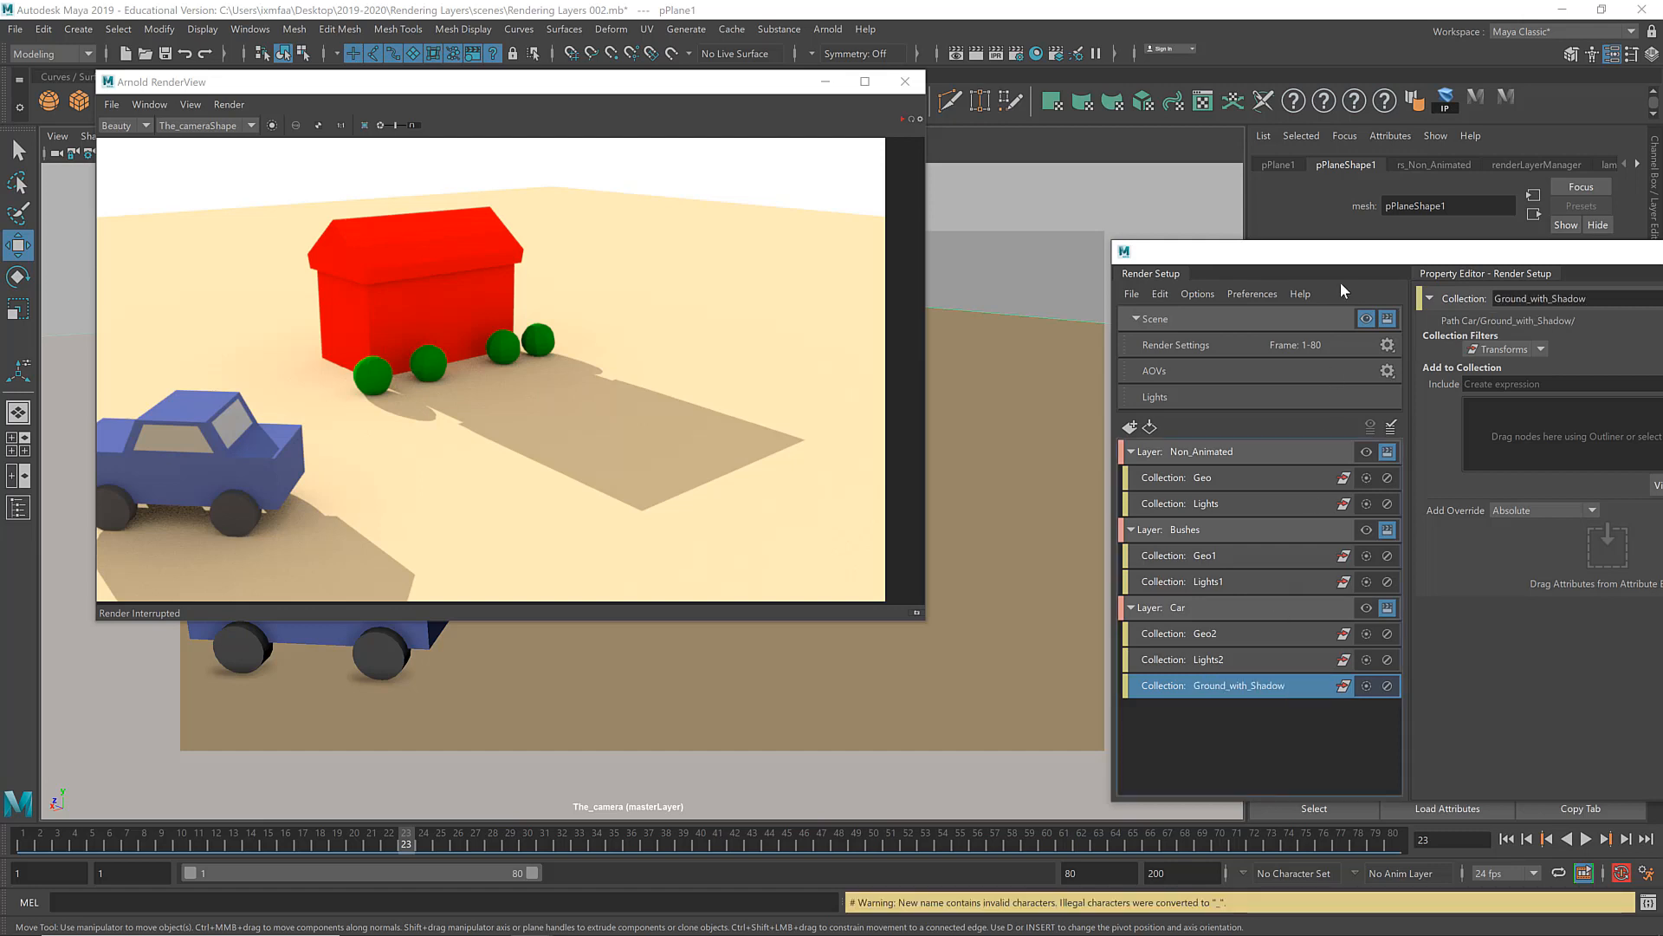
Step: Add the ground plane pPlane1 to the Ground_with_Shadow collection
left_click_drag(1296, 269, 846, 430)
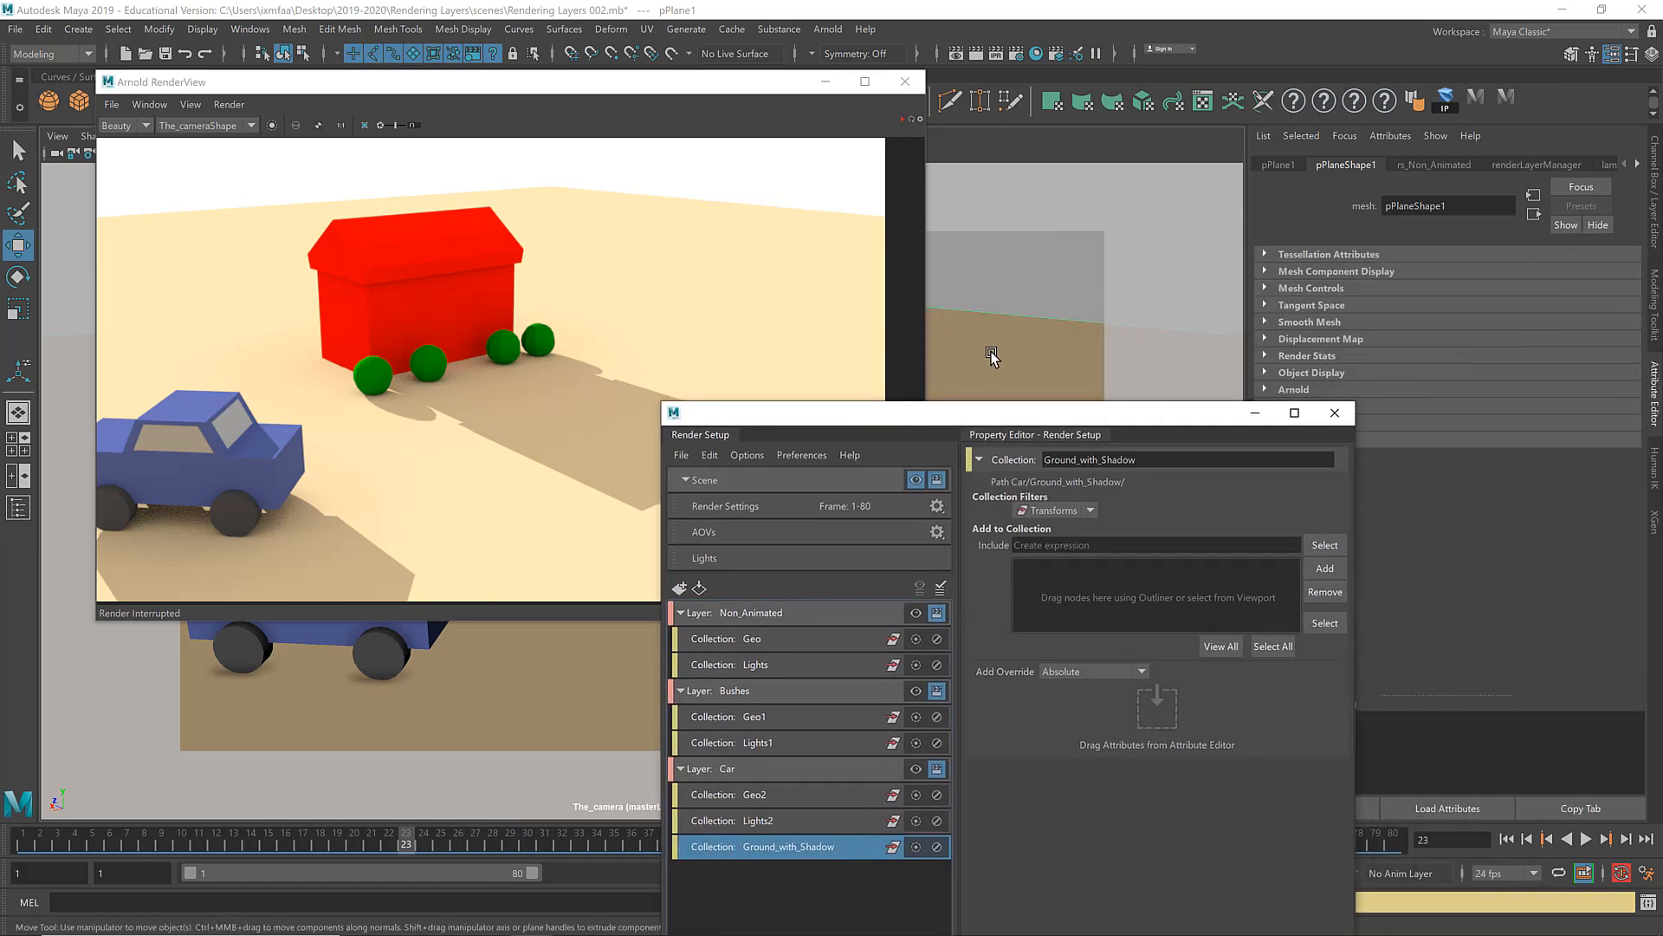
left_click(1315, 568)
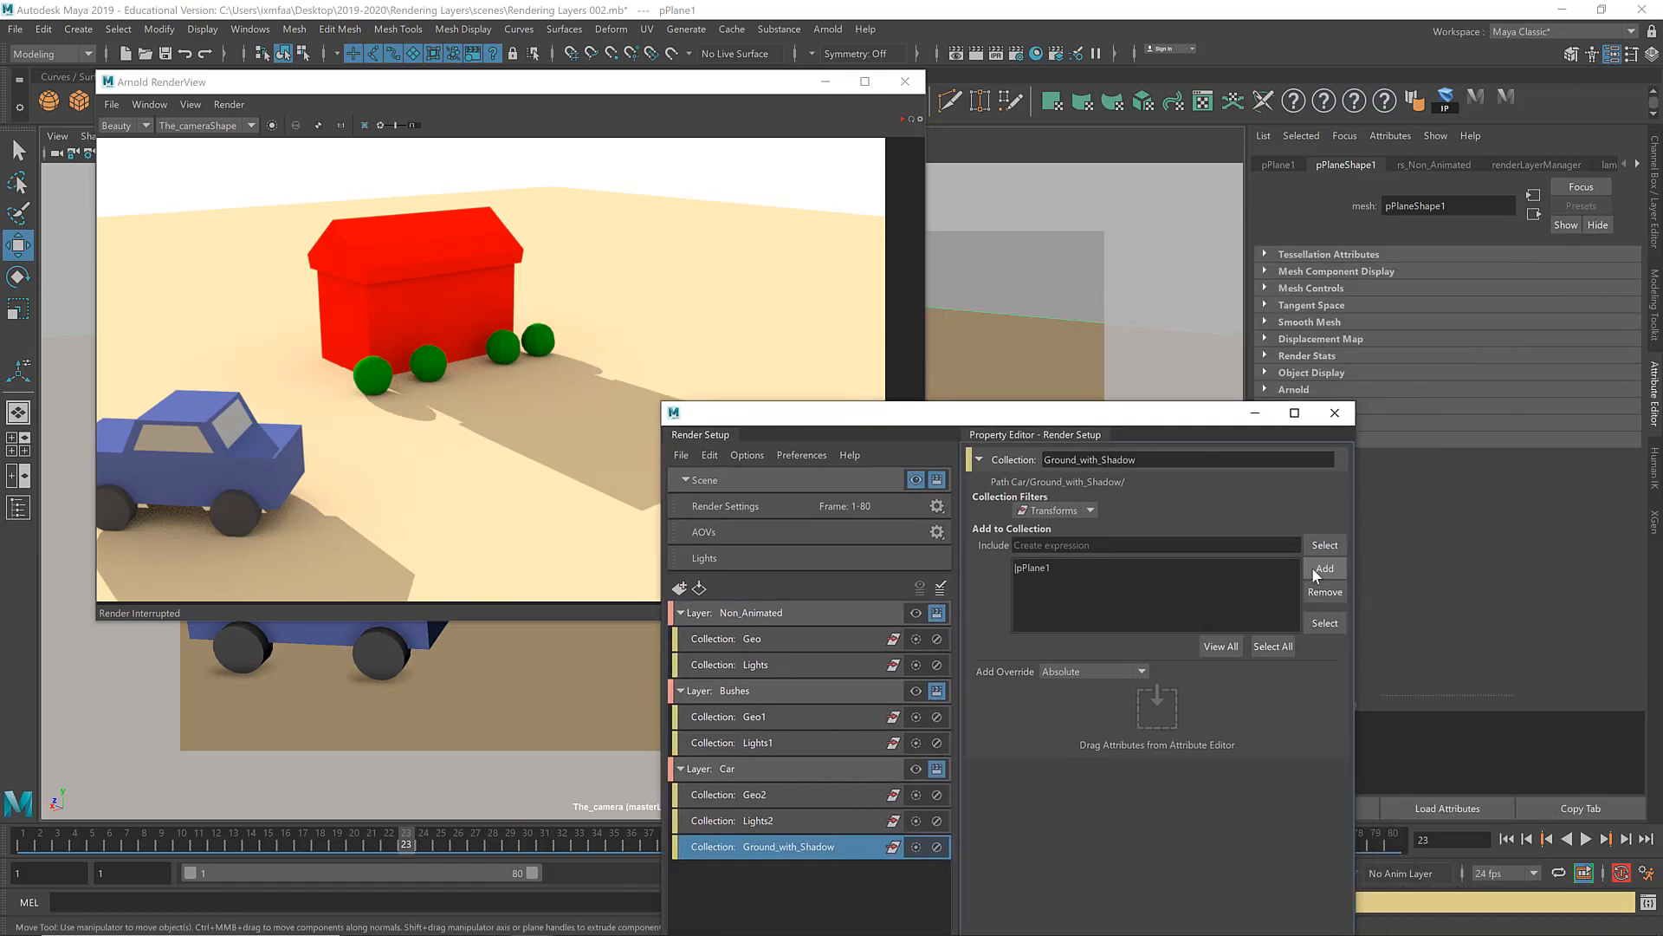
left_click_drag(1140, 424, 1394, 244)
Step: Render the Car layer in the Arnold RenderView and compare it with the Non_Animated layer and full scene, finishing on the Car layer
left_click(1195, 596)
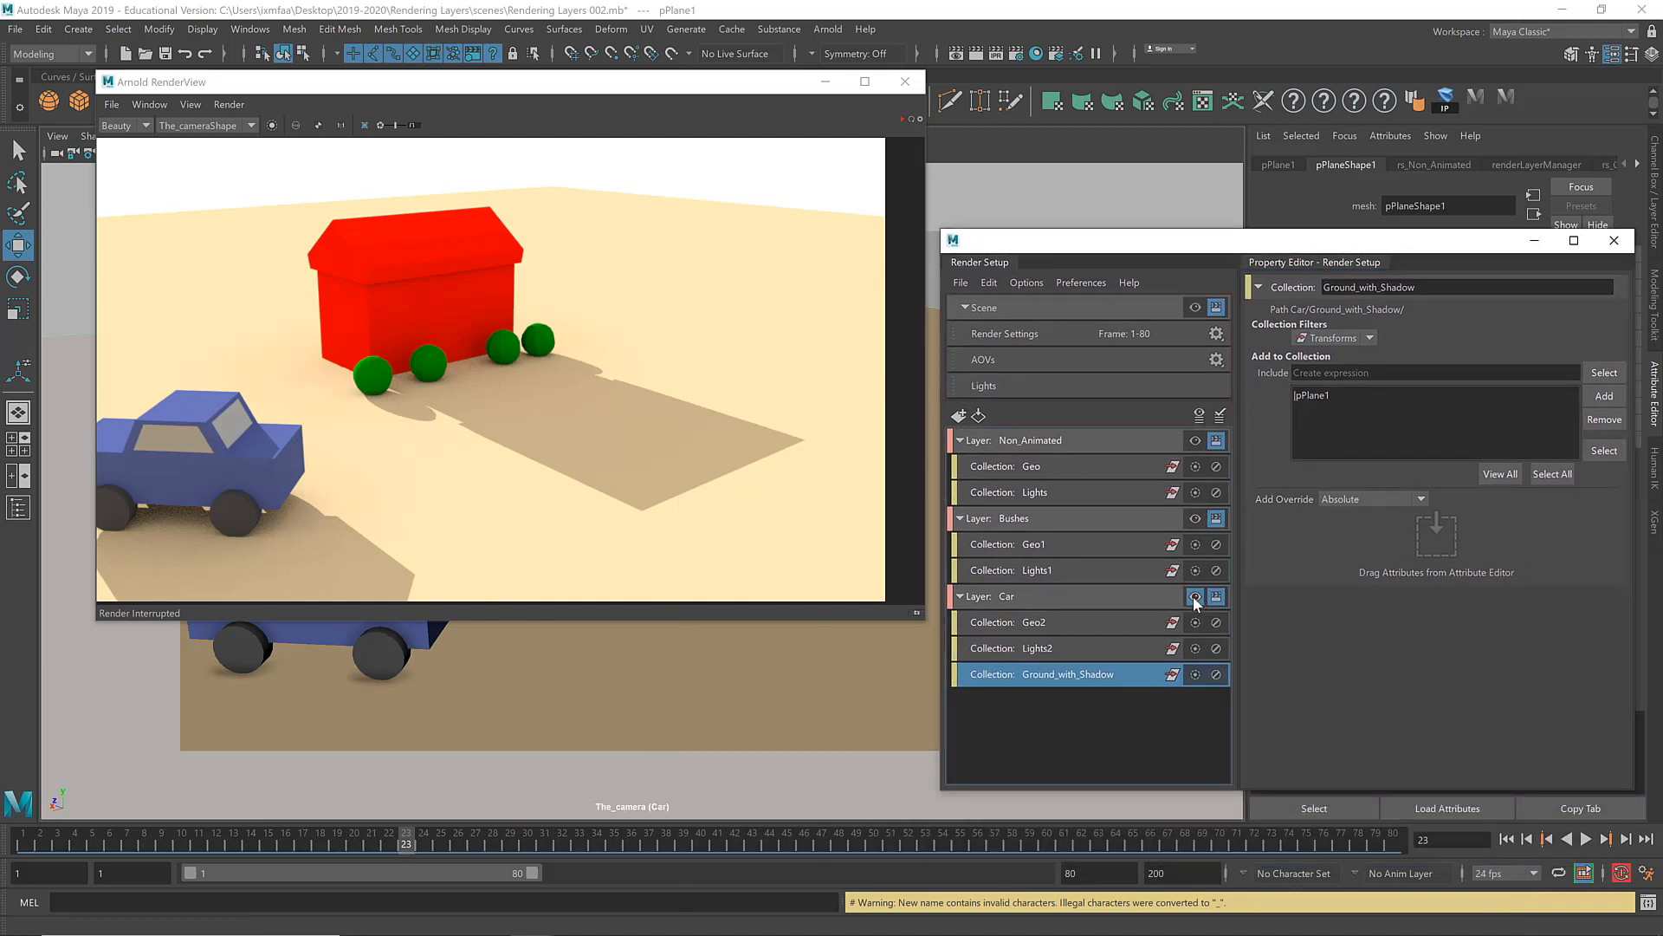
left_click(902, 119)
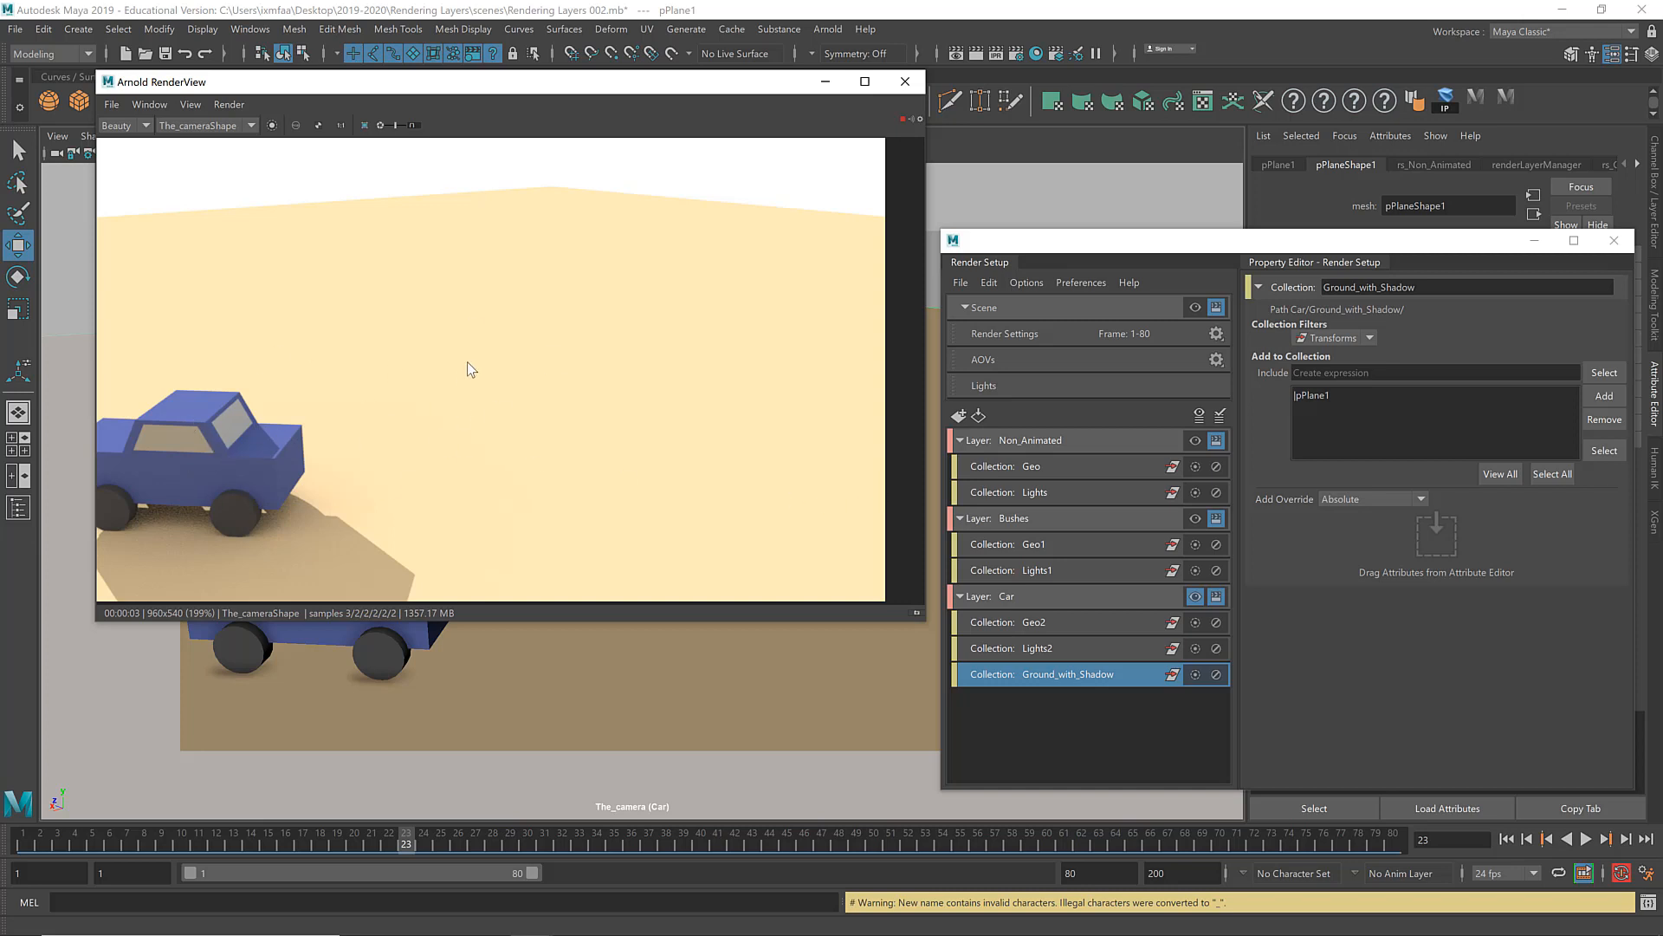
left_click(1195, 441)
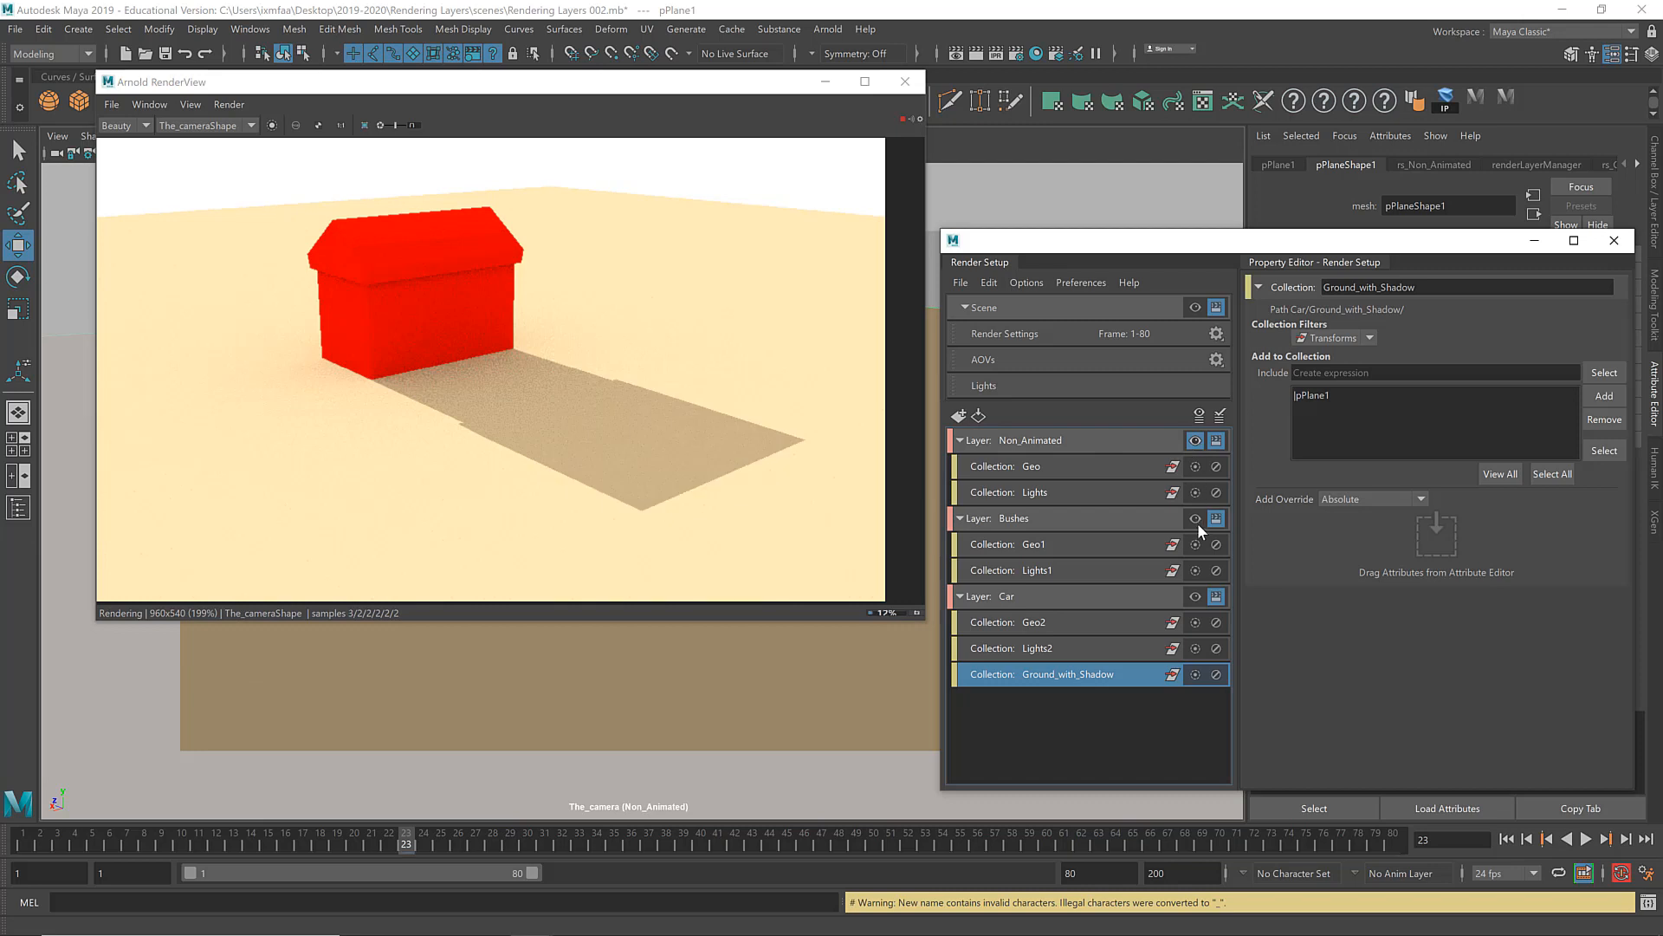
left_click(1193, 307)
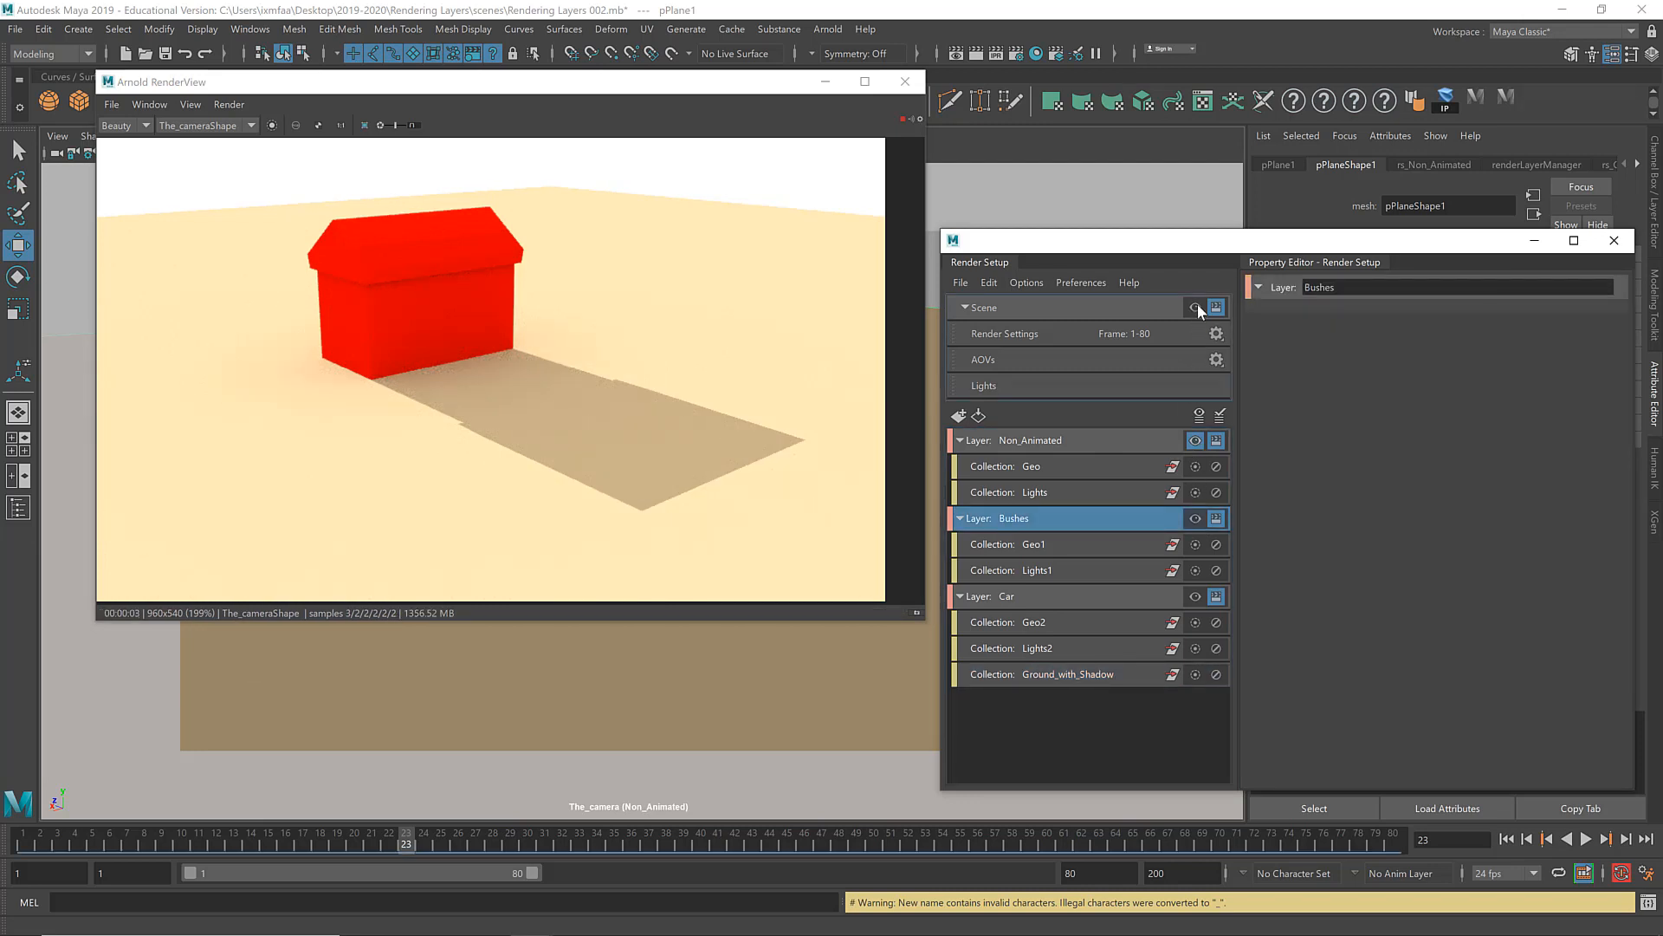
left_click(1196, 307)
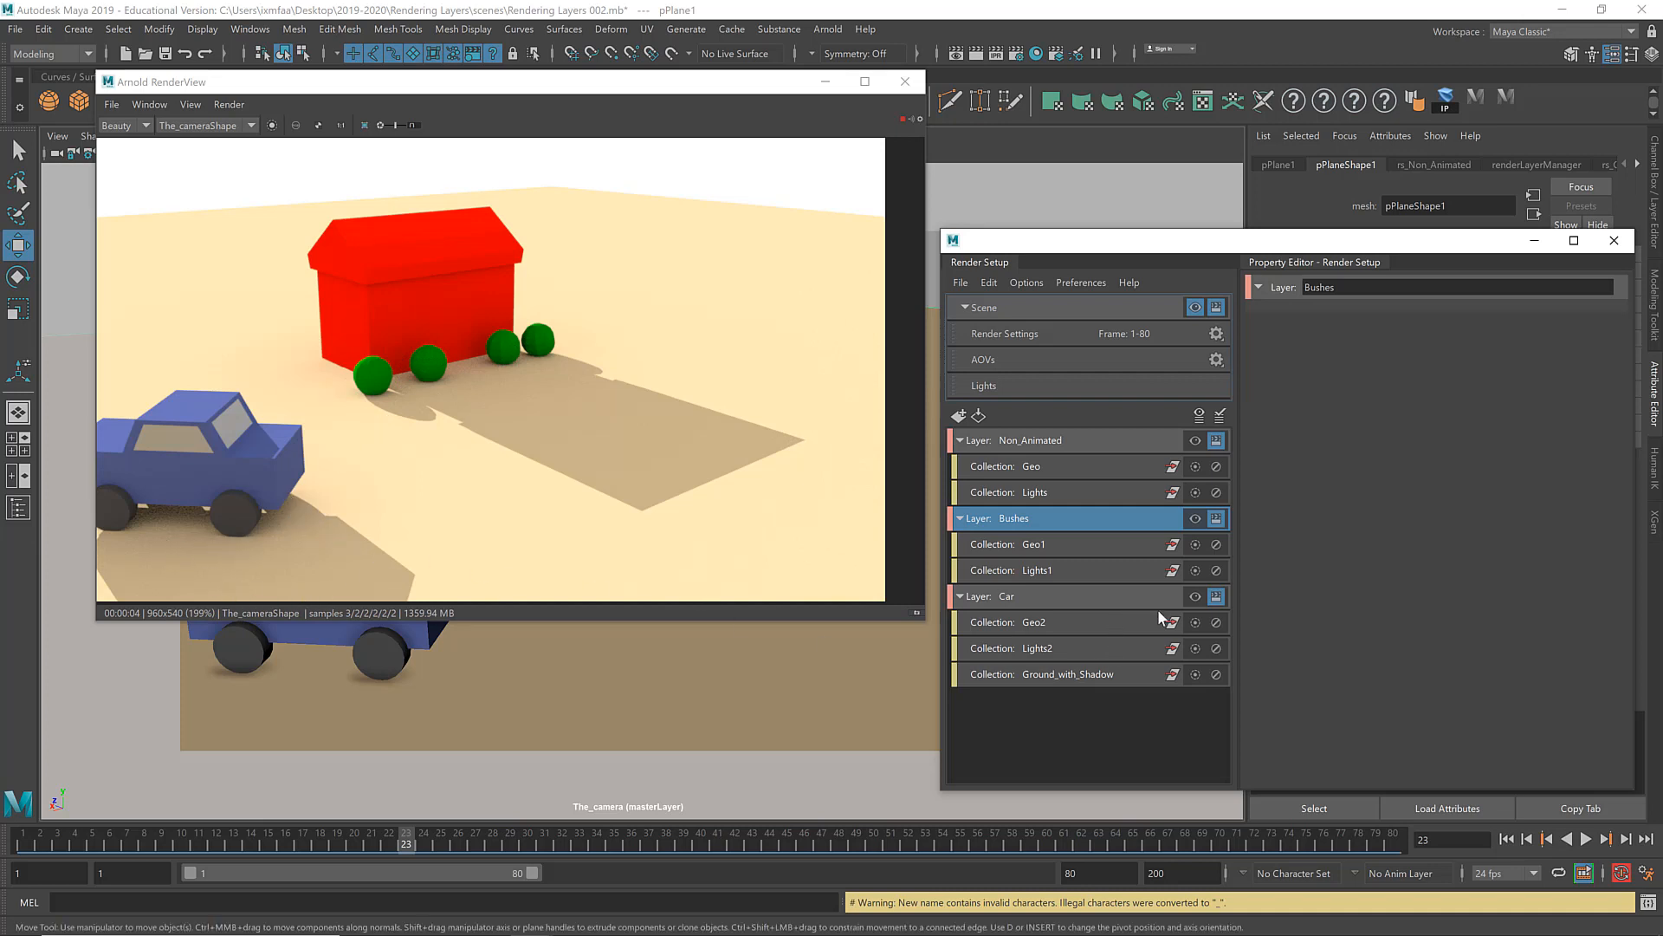
left_click(1194, 597)
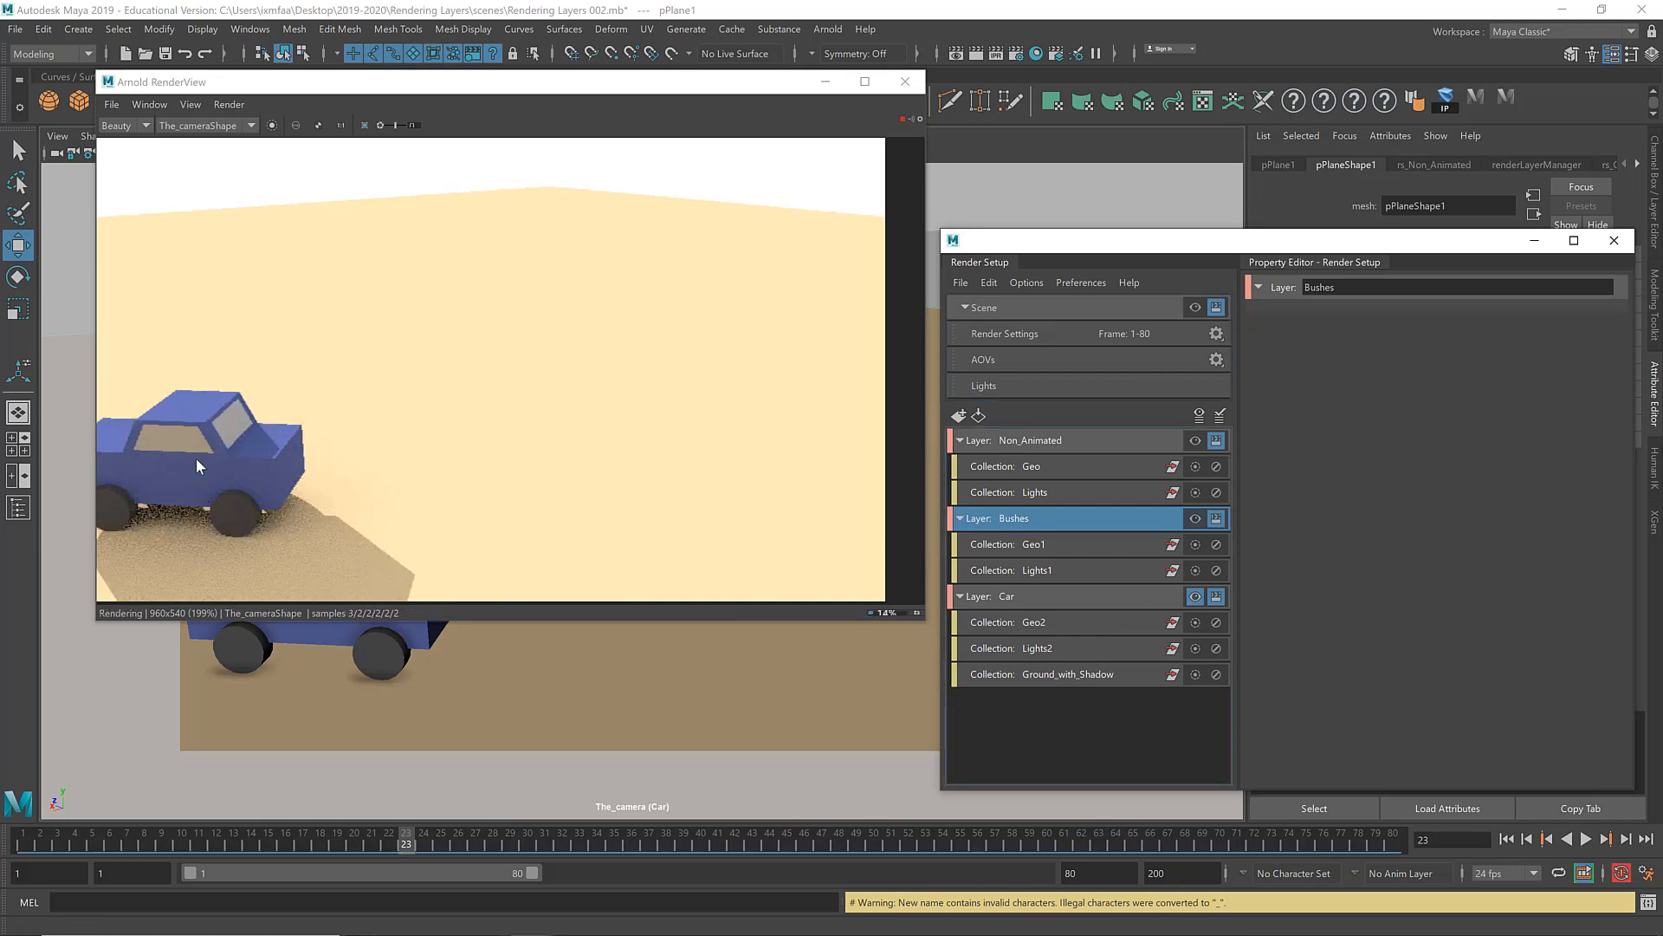
Step: Create a shader override named Shadow_Catcher on the Car layer's Ground_with_Shadow collection
left_click(1116, 678)
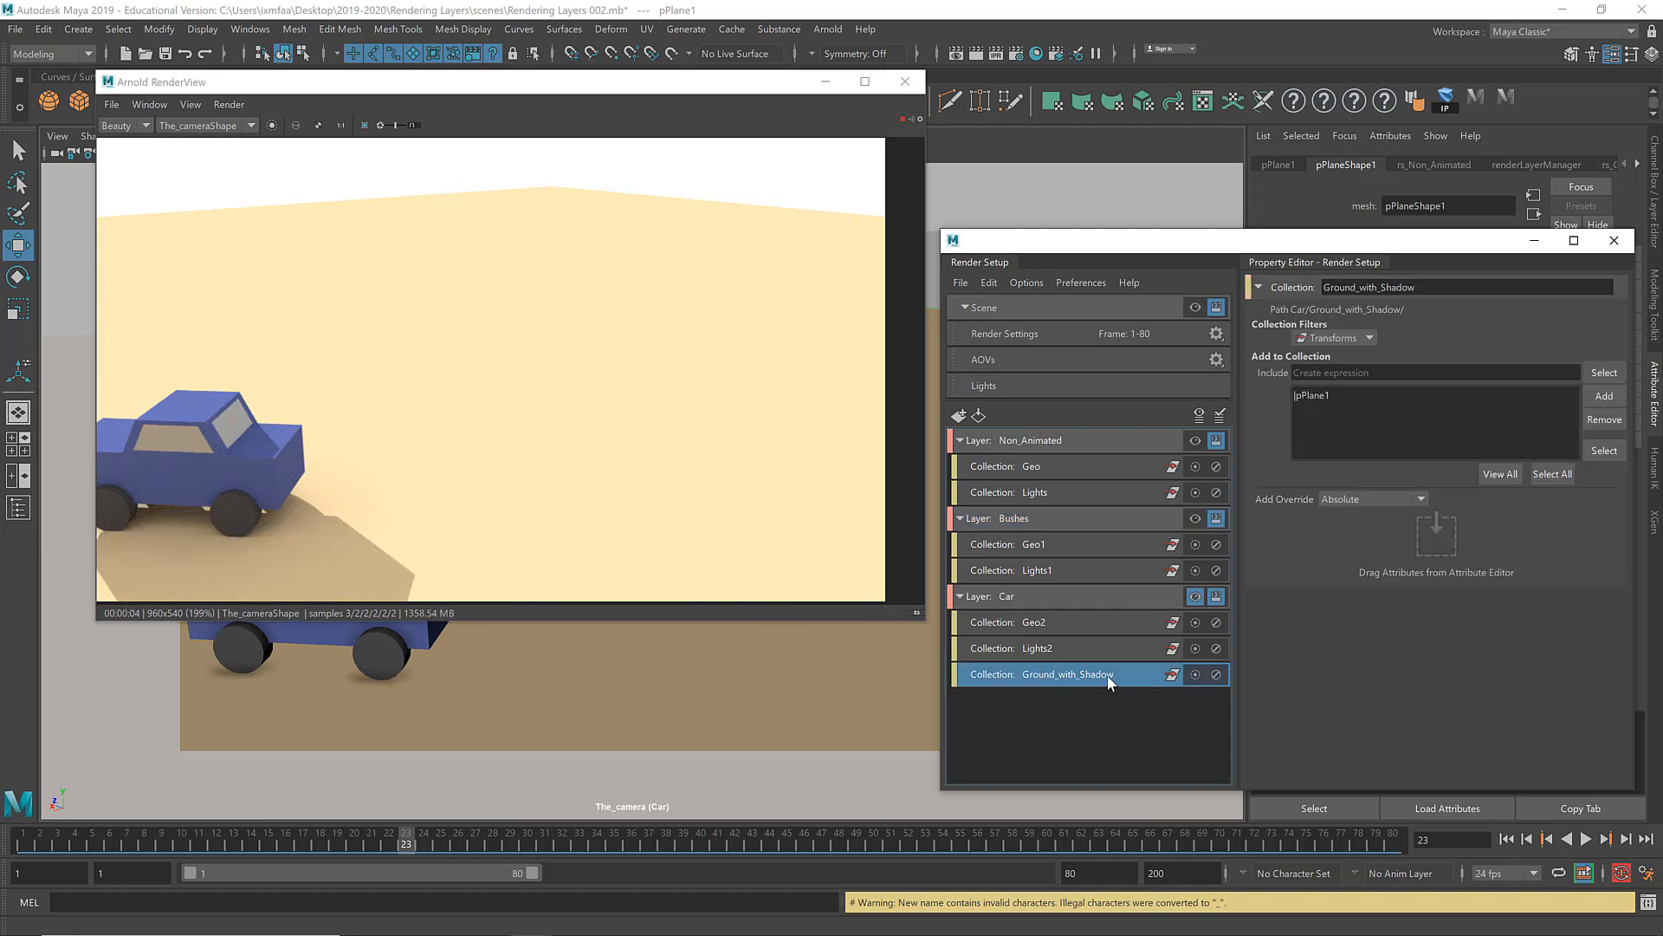
right_click(1111, 681)
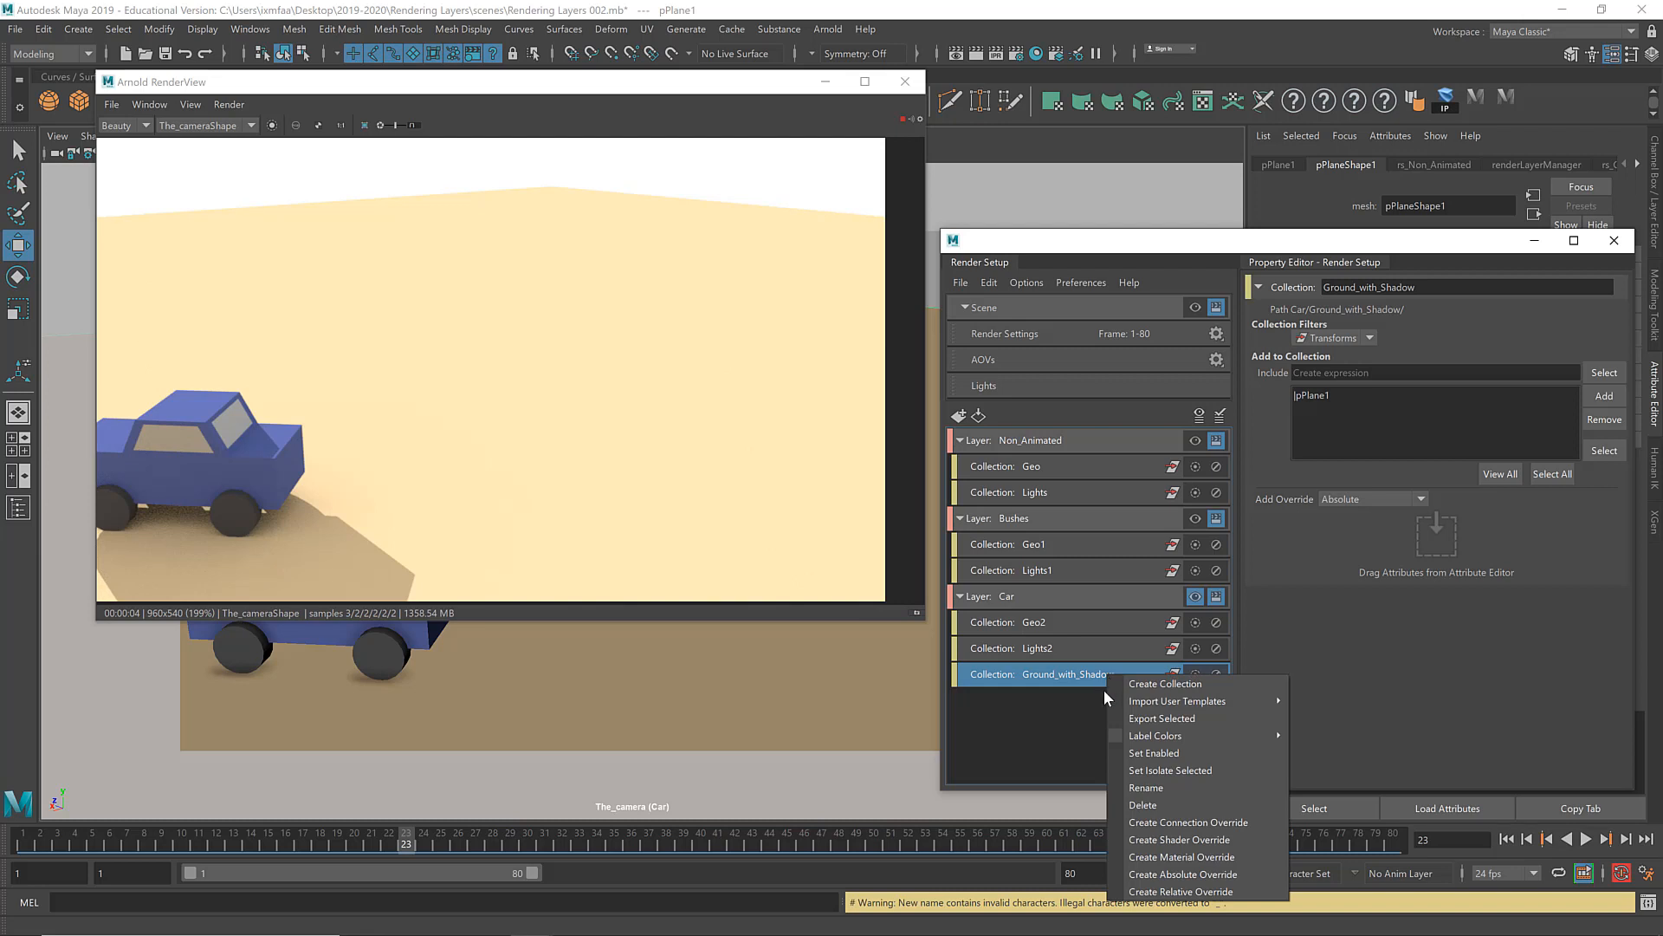
left_click(1206, 840)
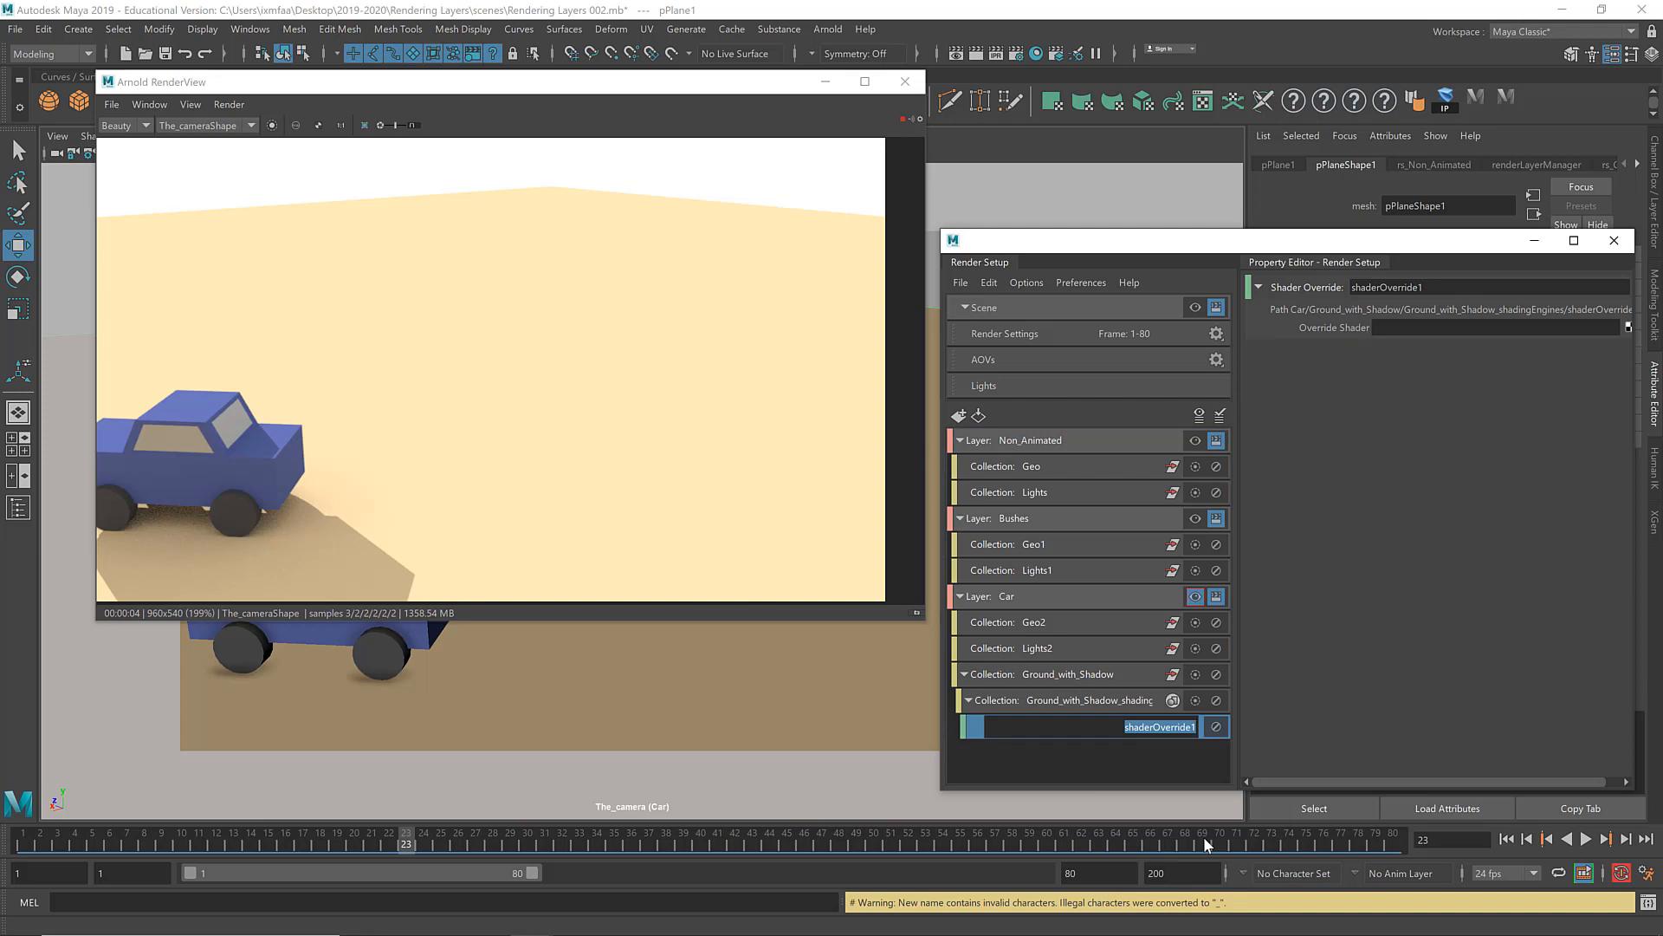
type("Shadow Catcher")
key("Return")
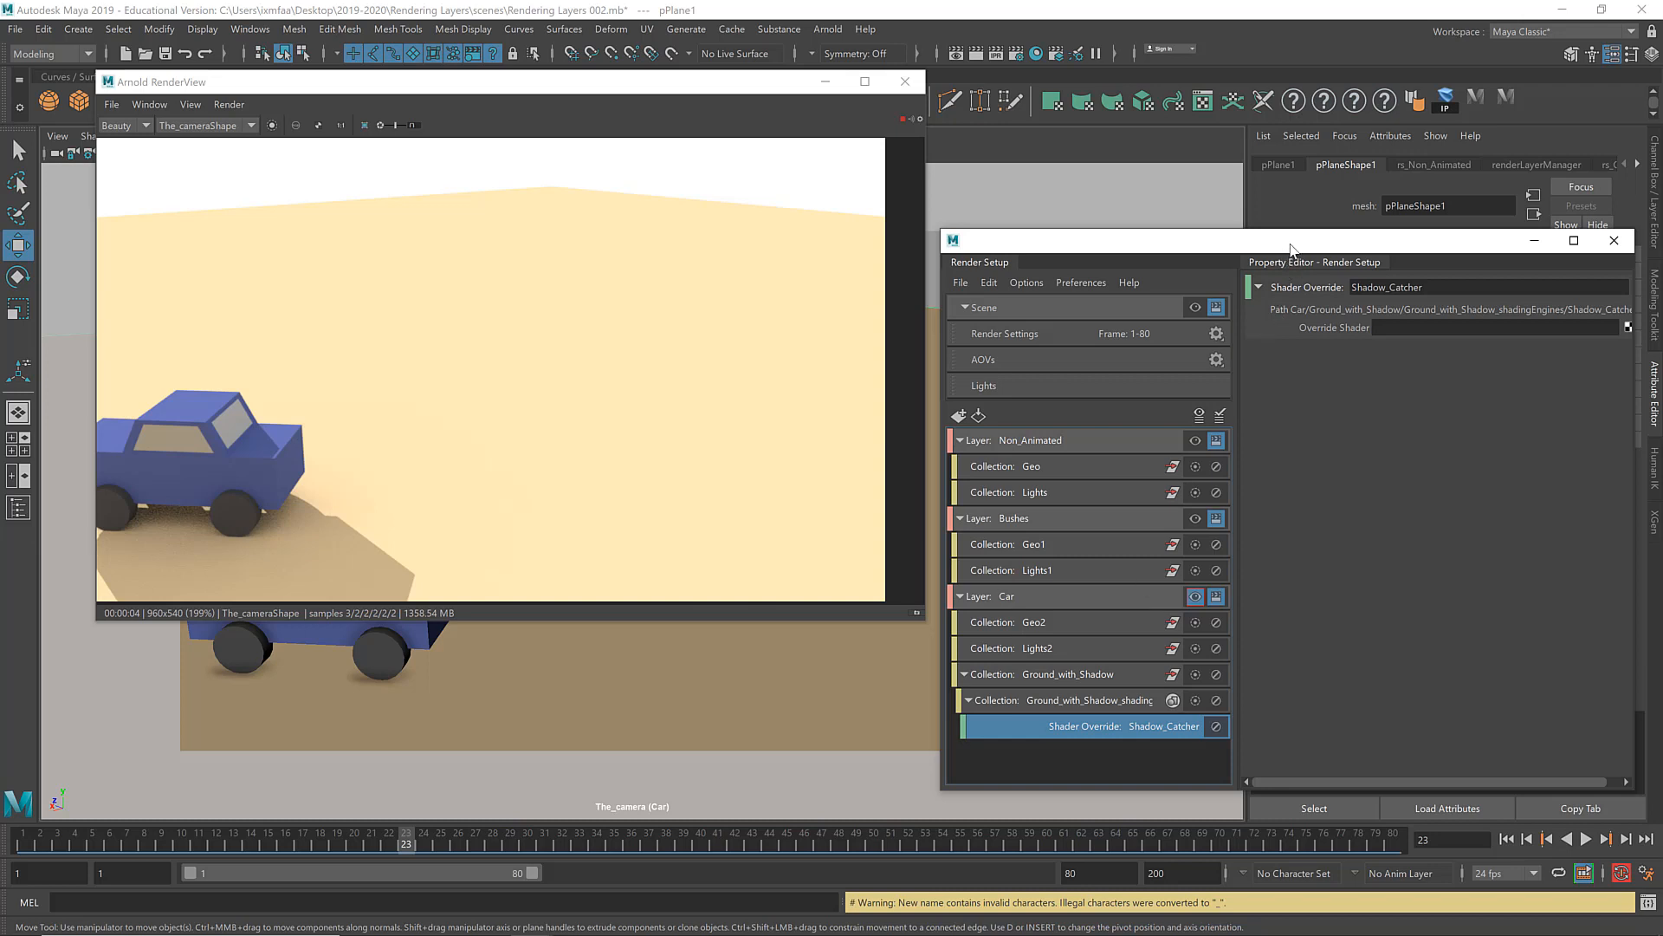
Step: Save the scene as a new version named Rendering Layers 003.mb, accepting the student version notice
left_click_drag(1291, 241, 1090, 211)
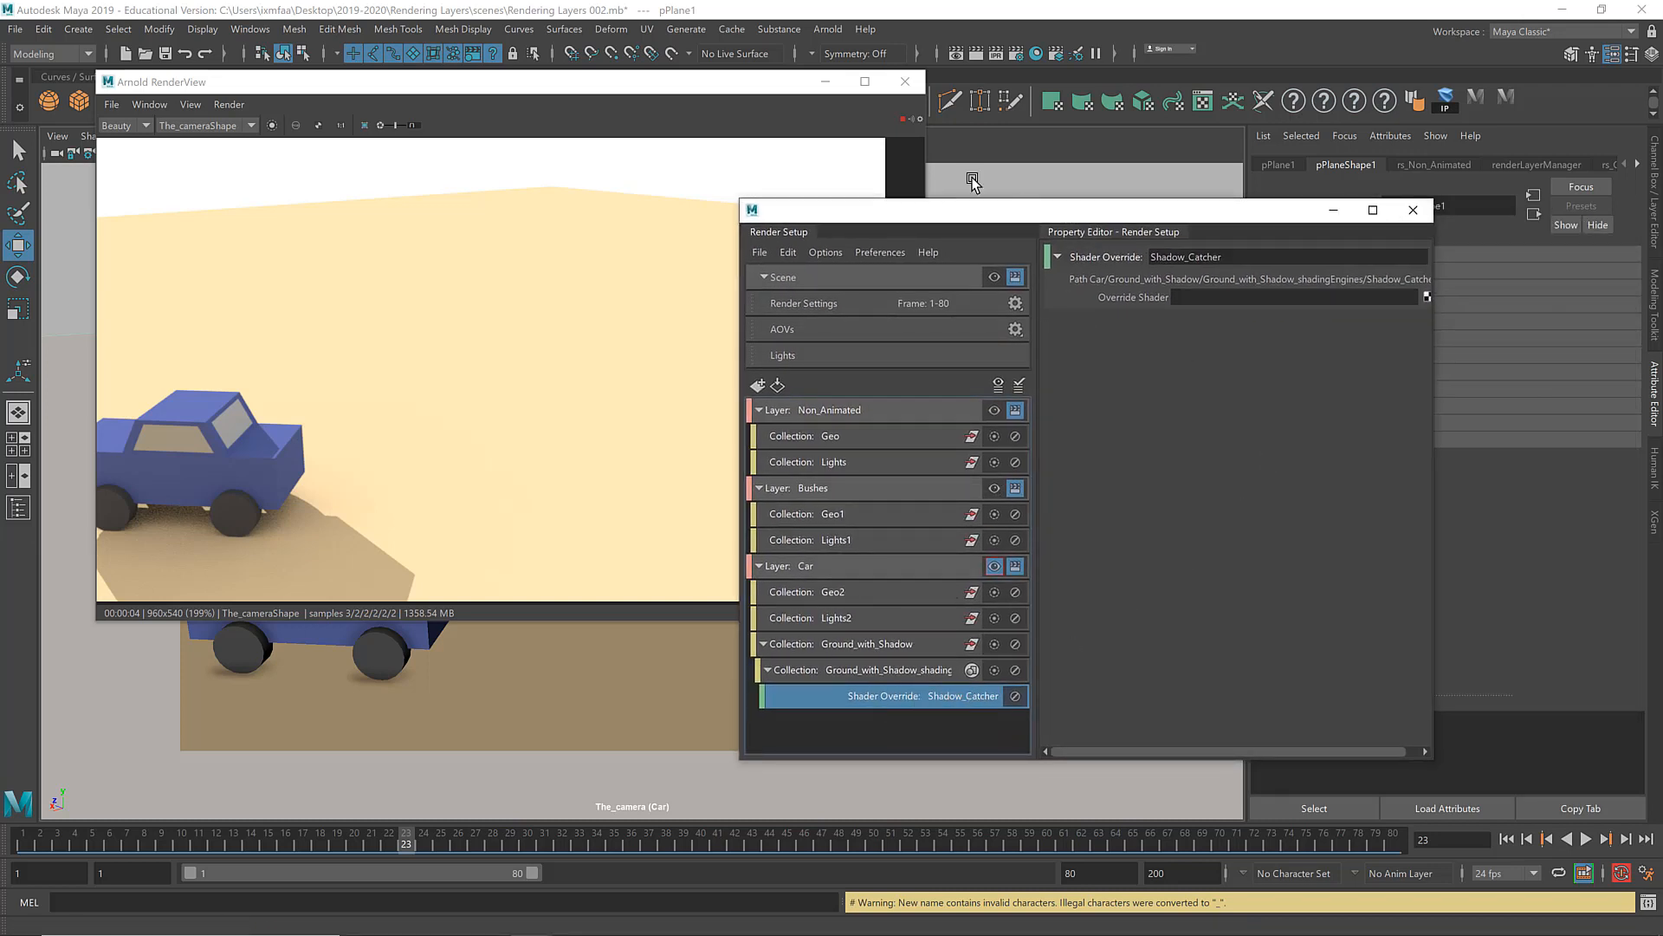
left_click(770, 89)
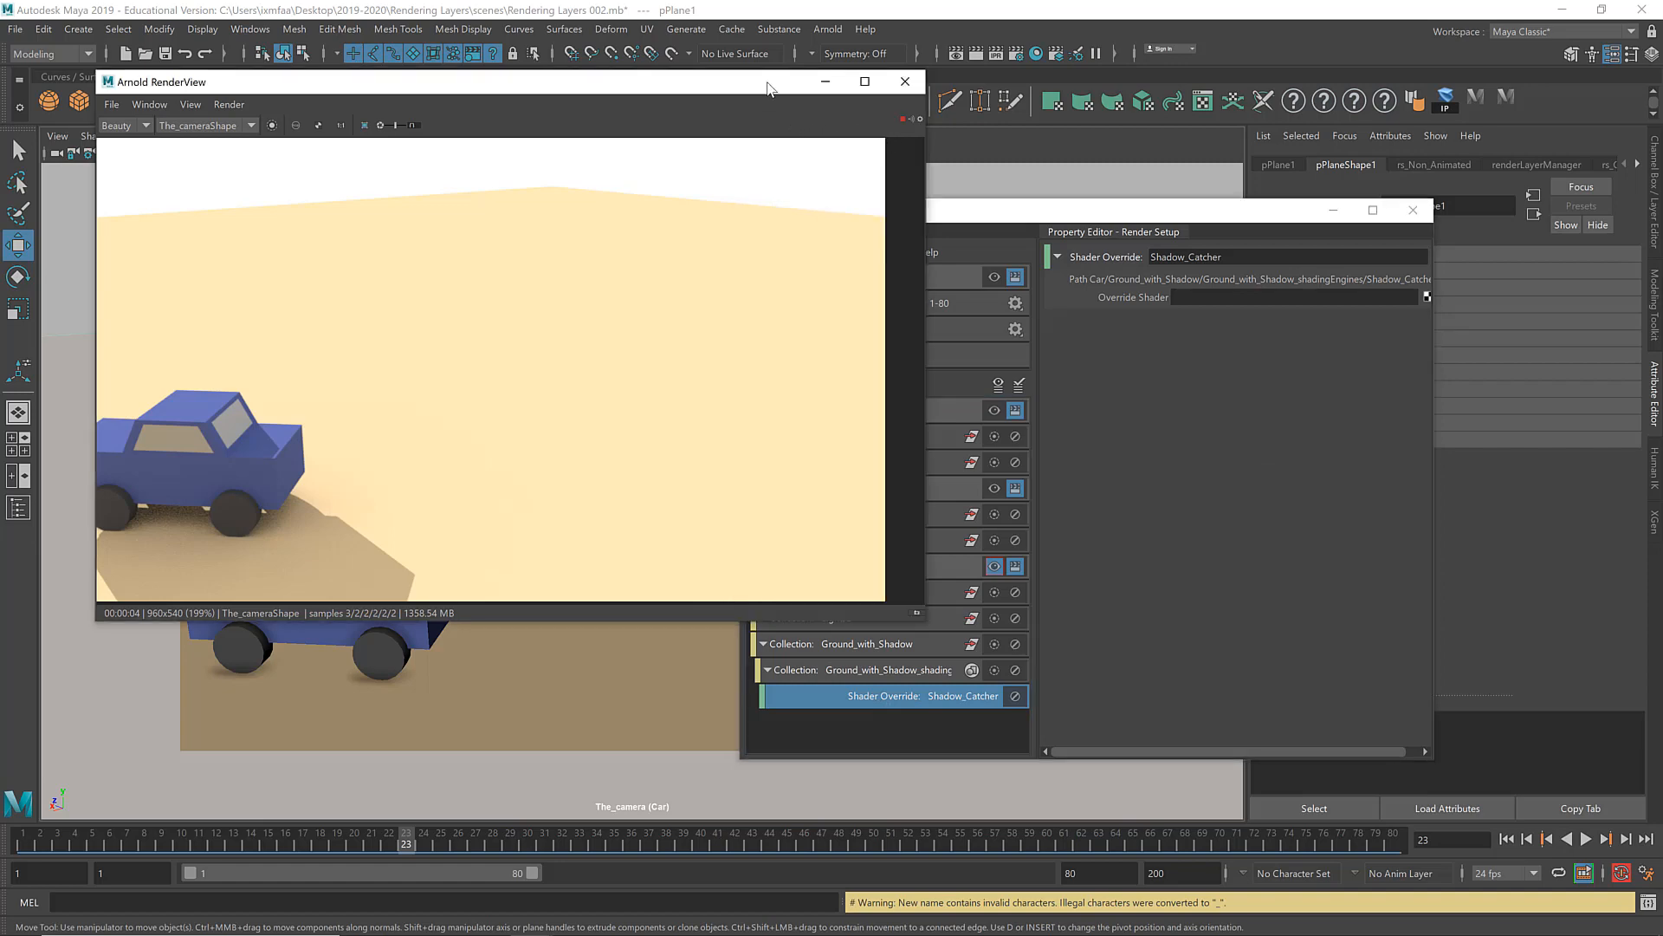
key("q")
key("ctrl+shift+s")
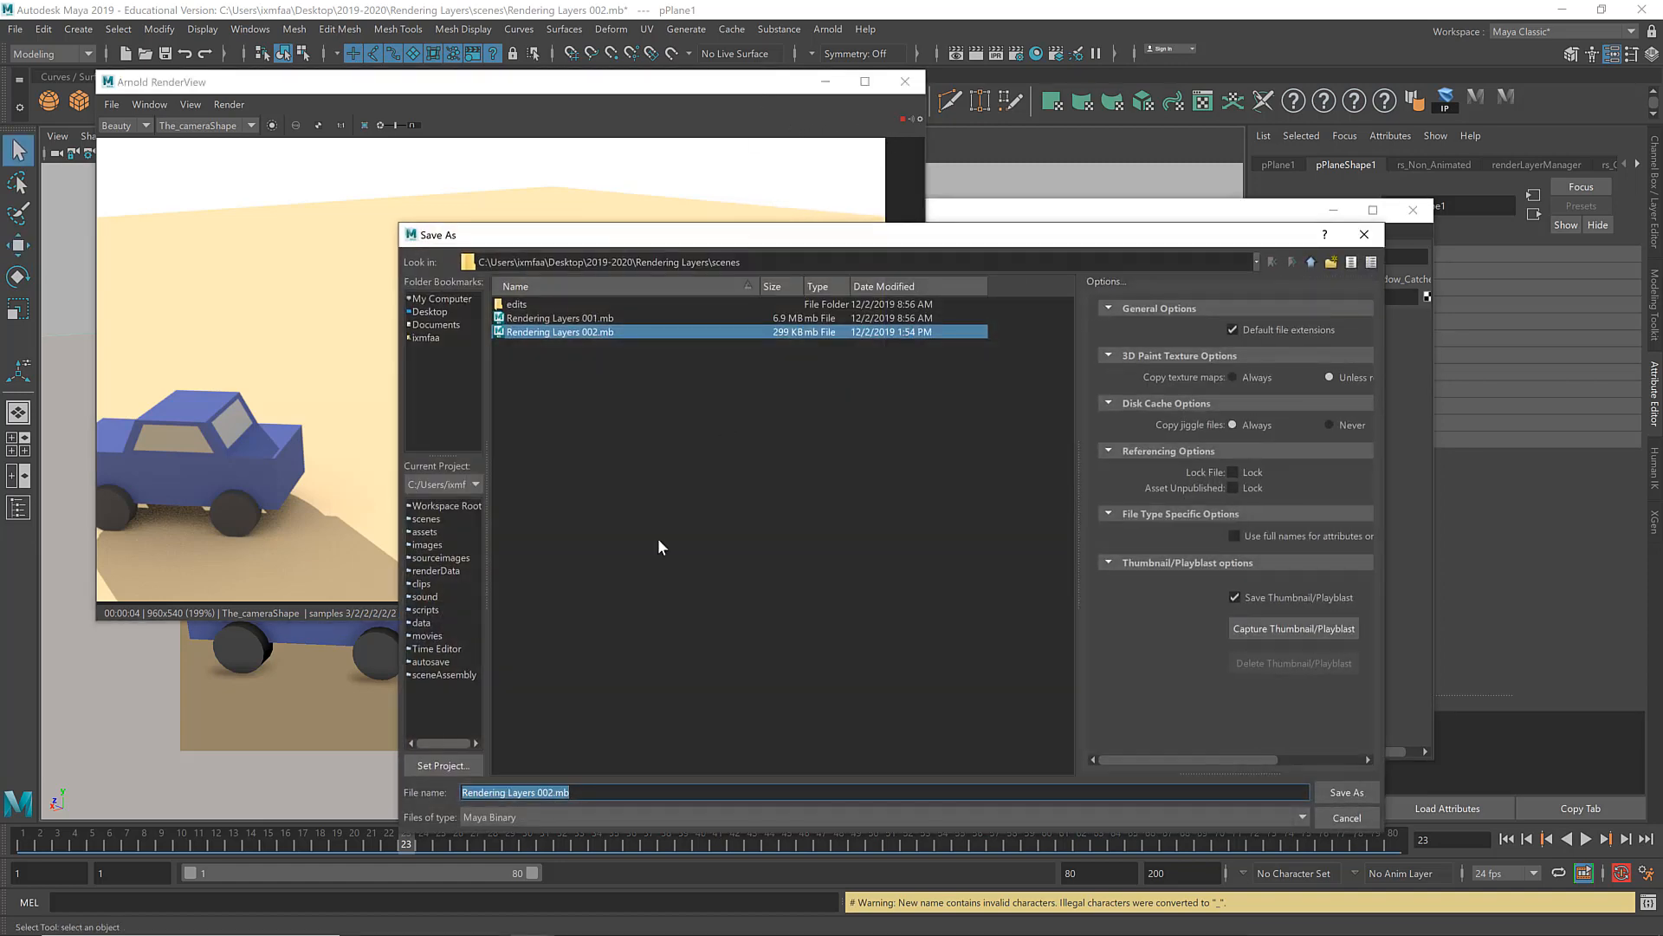
key("Right")
key("Left")
key("Left")
key("Left")
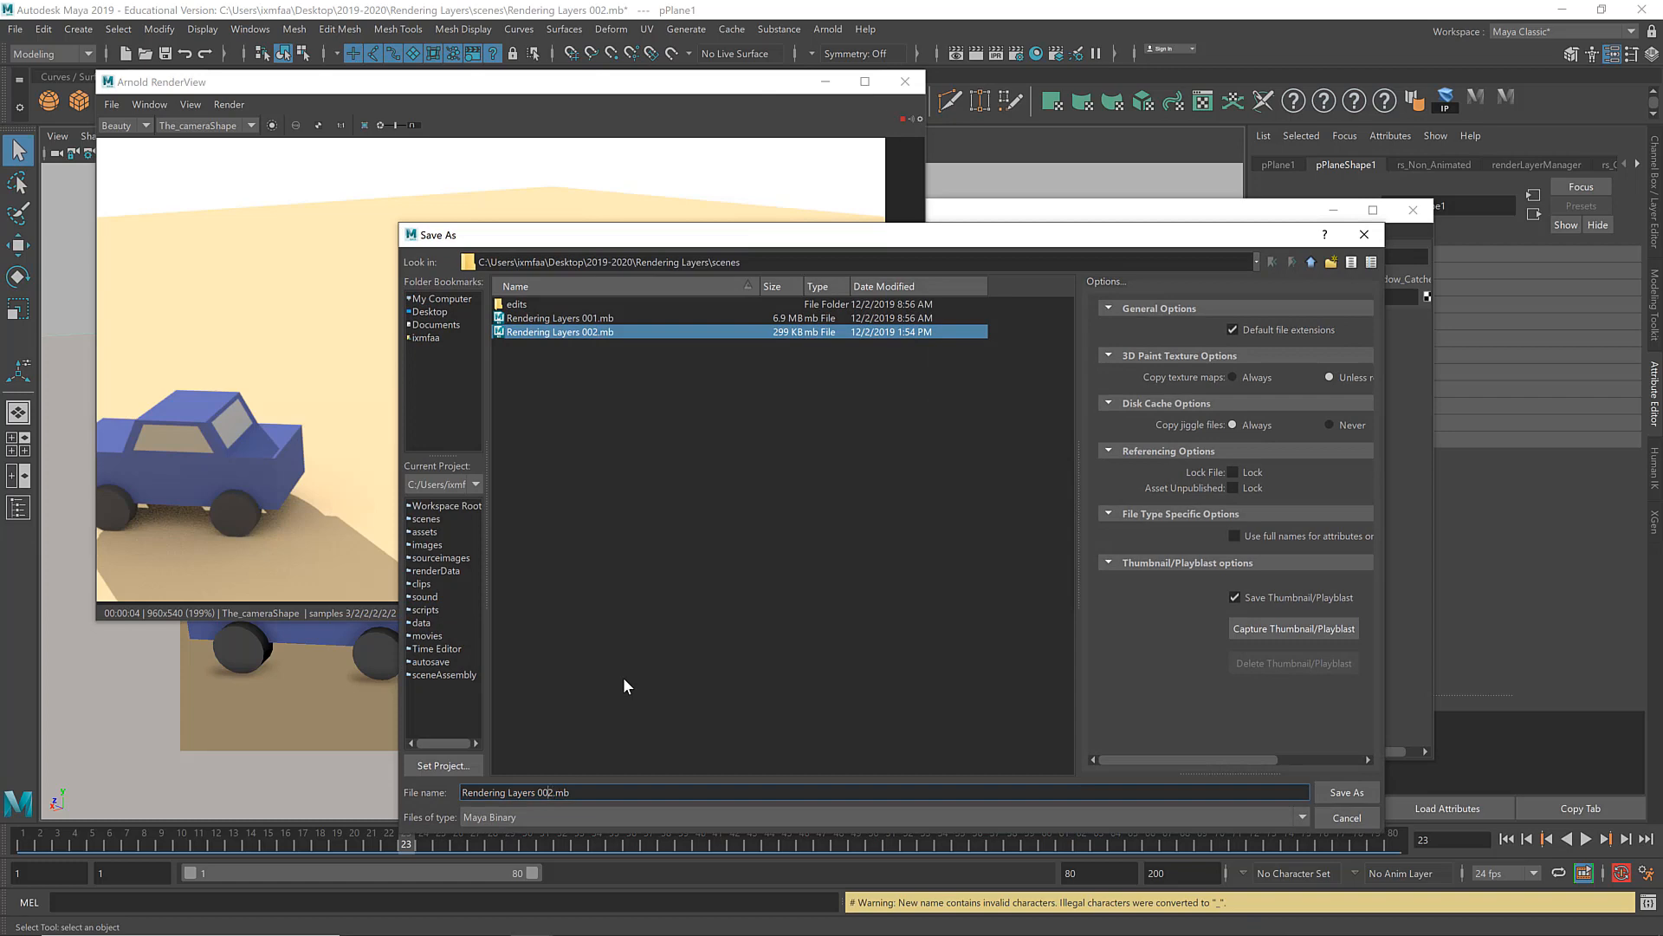
key("shift+Left")
type("3")
key("Return")
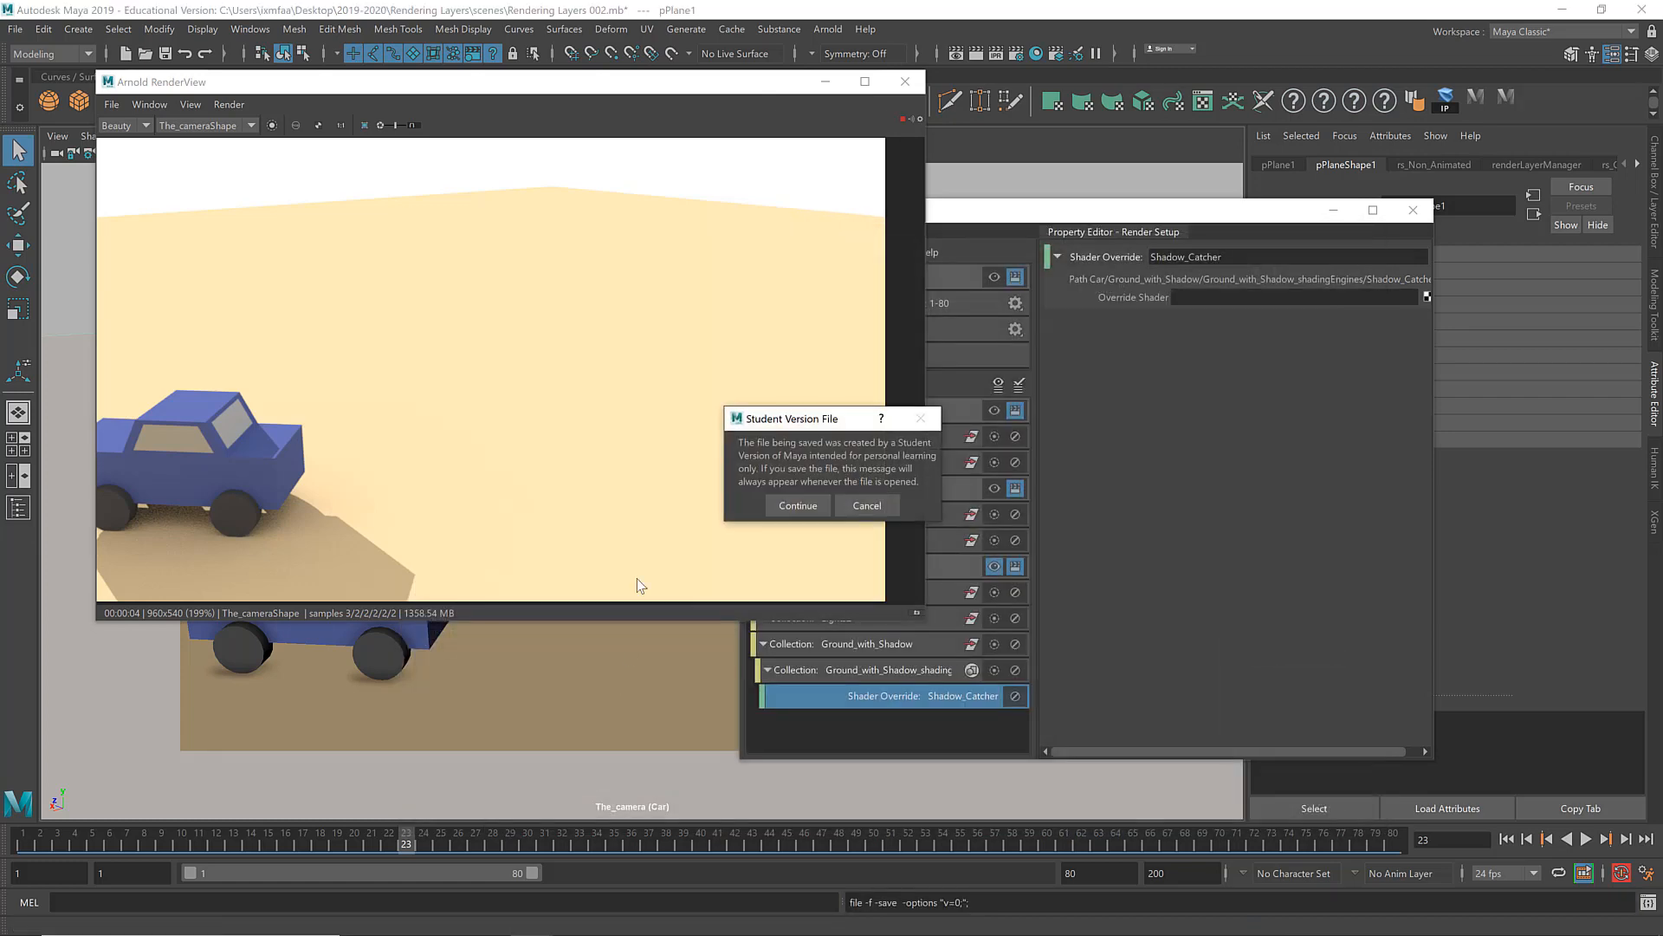
left_click(797, 506)
key("w")
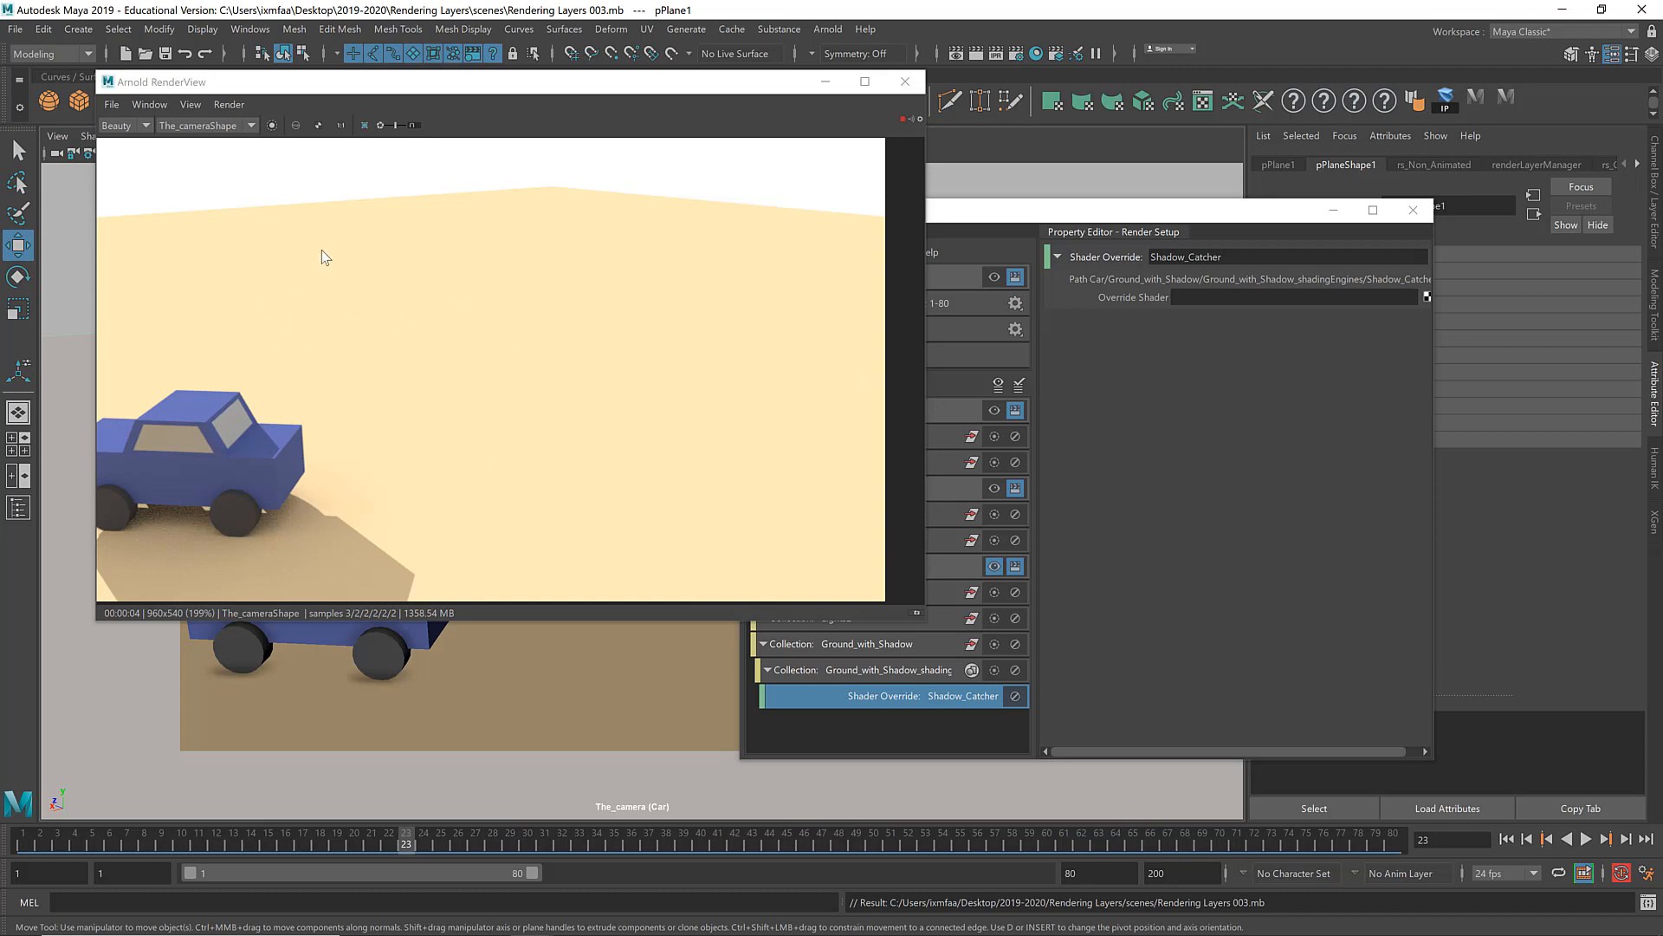
Step: Widen the Render Setup window, open render node creation for the Shadow_Catcher override shader, and browse the Arnold nodes with the search filter cleared
left_click_drag(998, 214, 1090, 219)
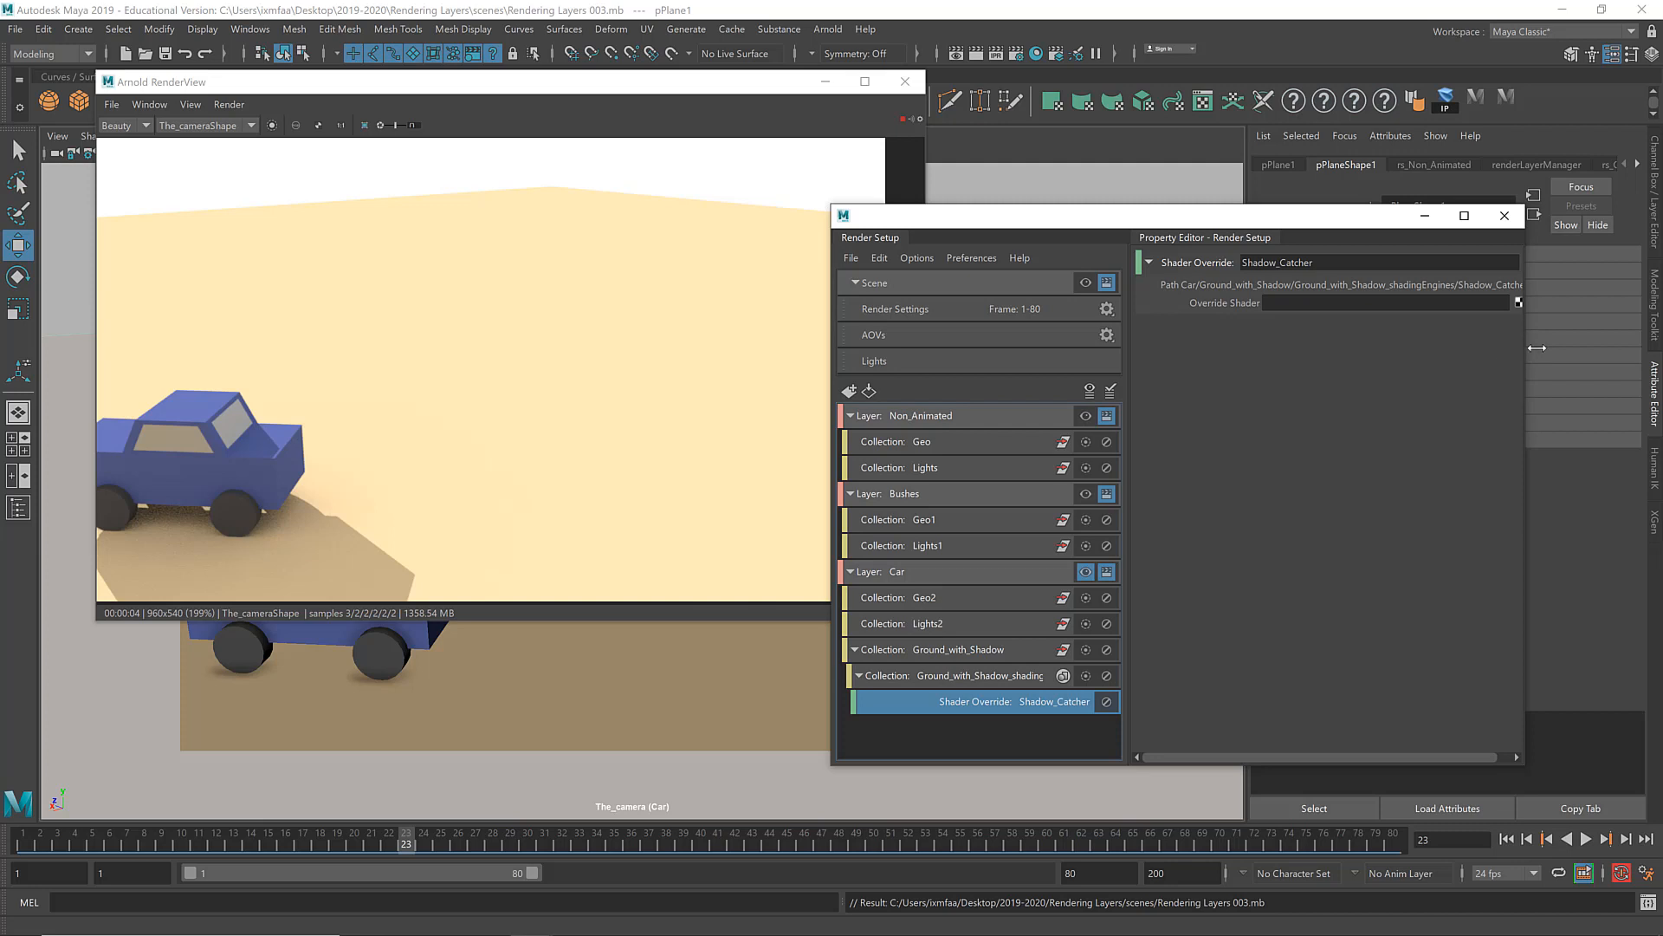
left_click_drag(1525, 350, 1591, 357)
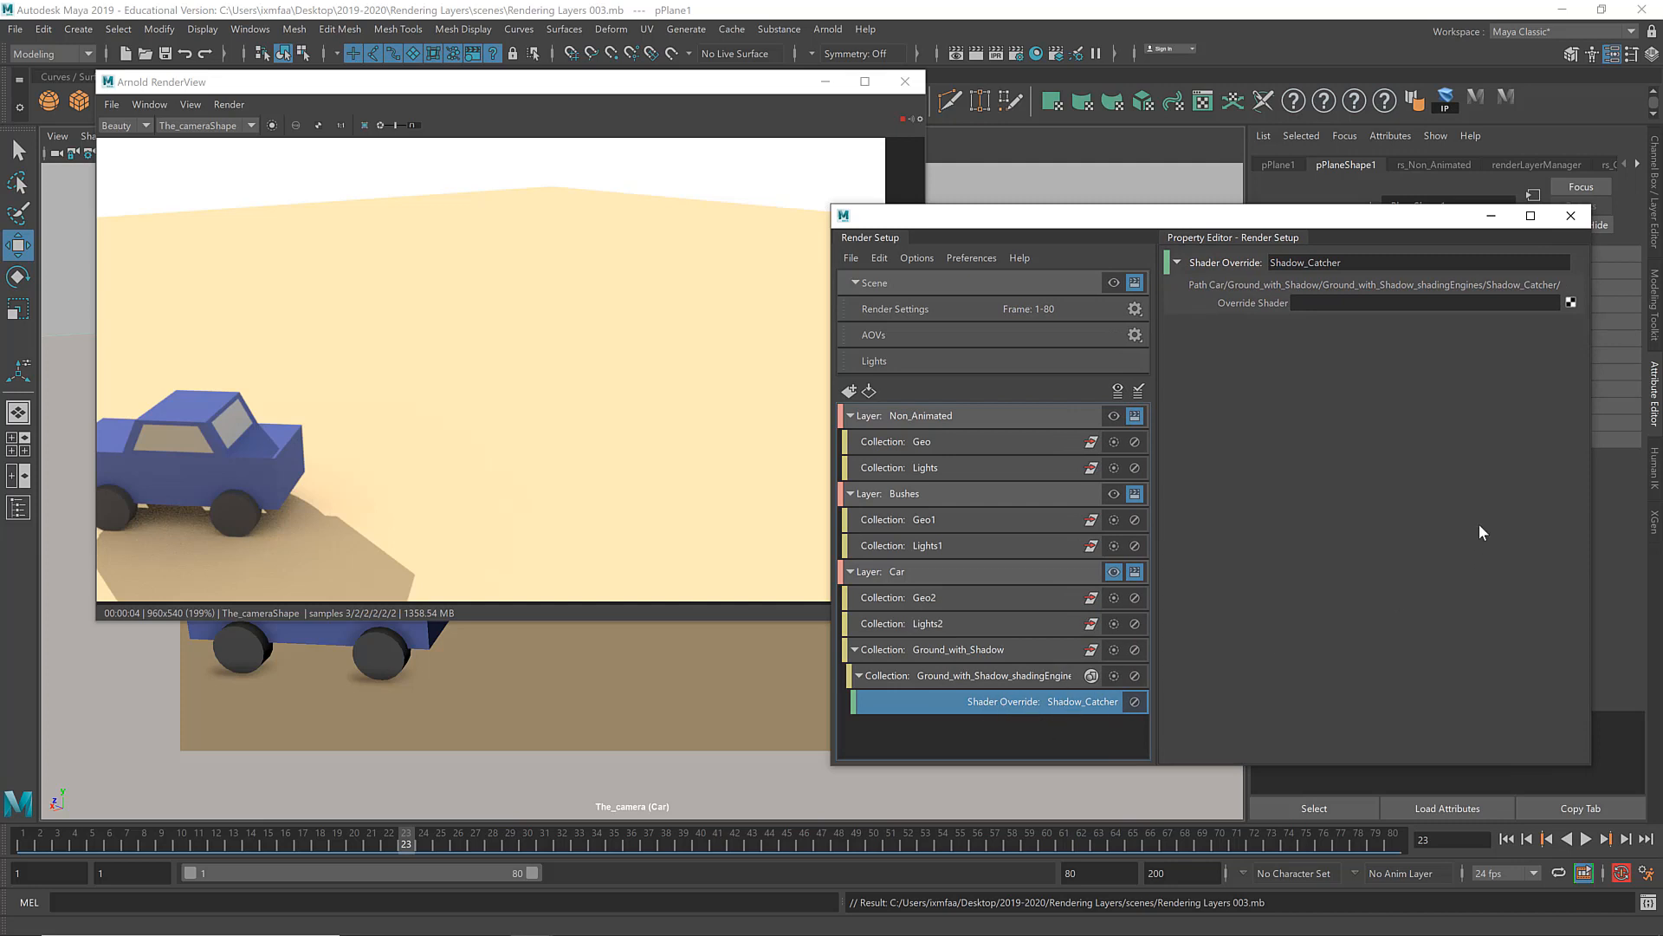
left_click(1571, 303)
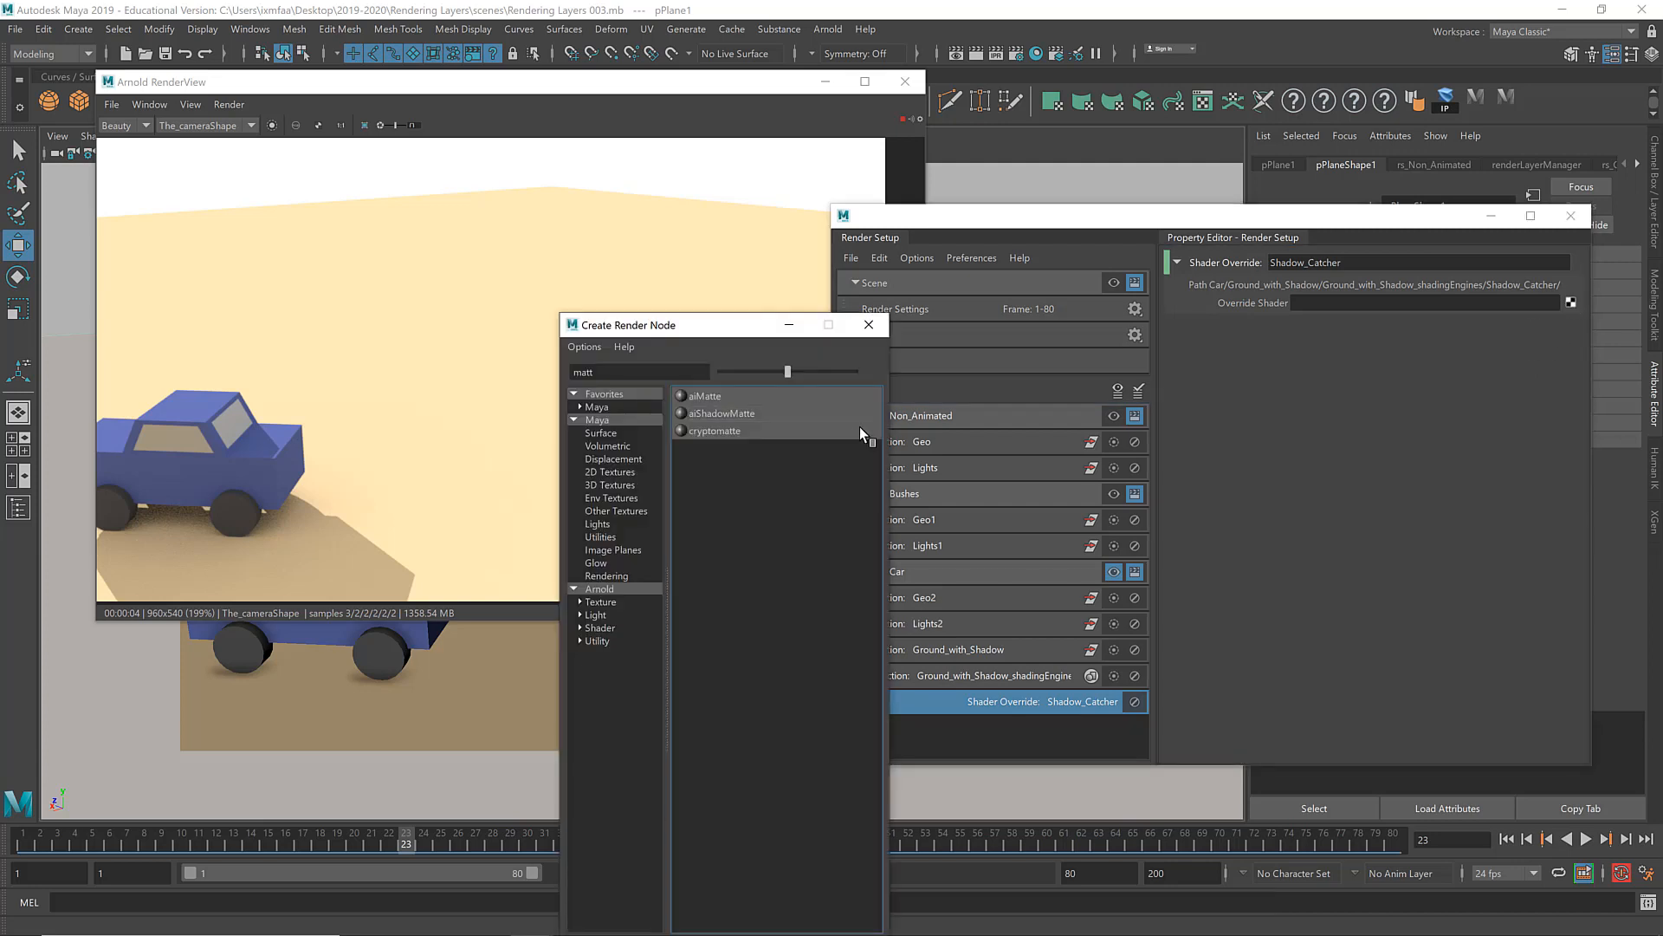
double_click(615, 367)
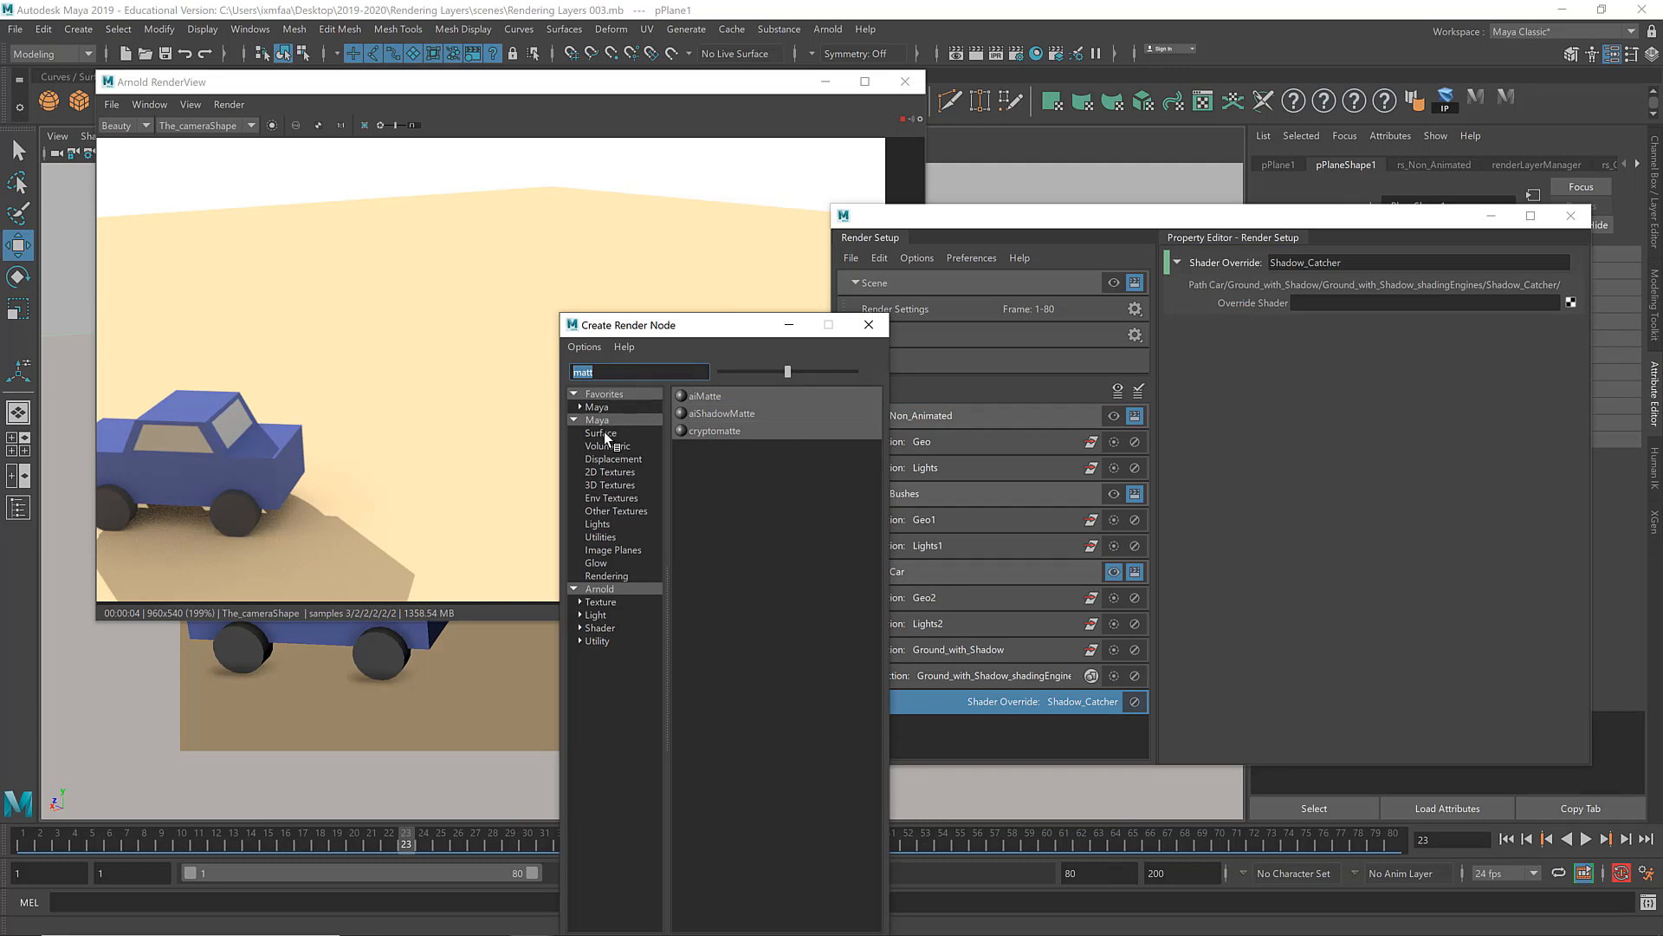
key("BackSpace")
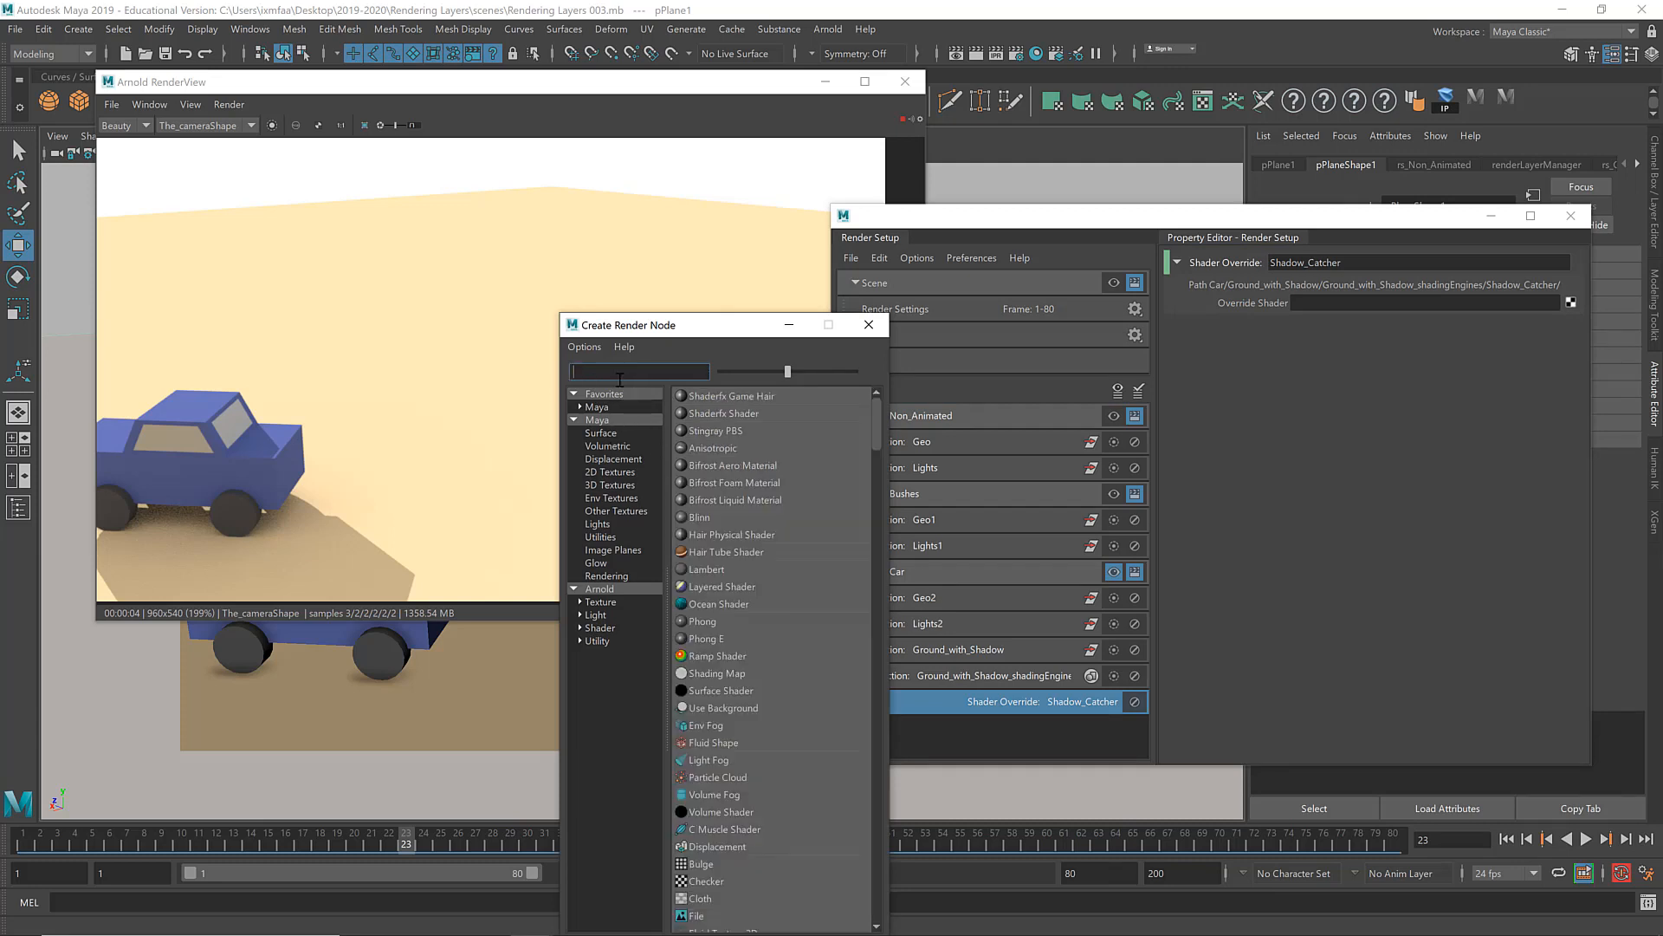
left_click(603, 589)
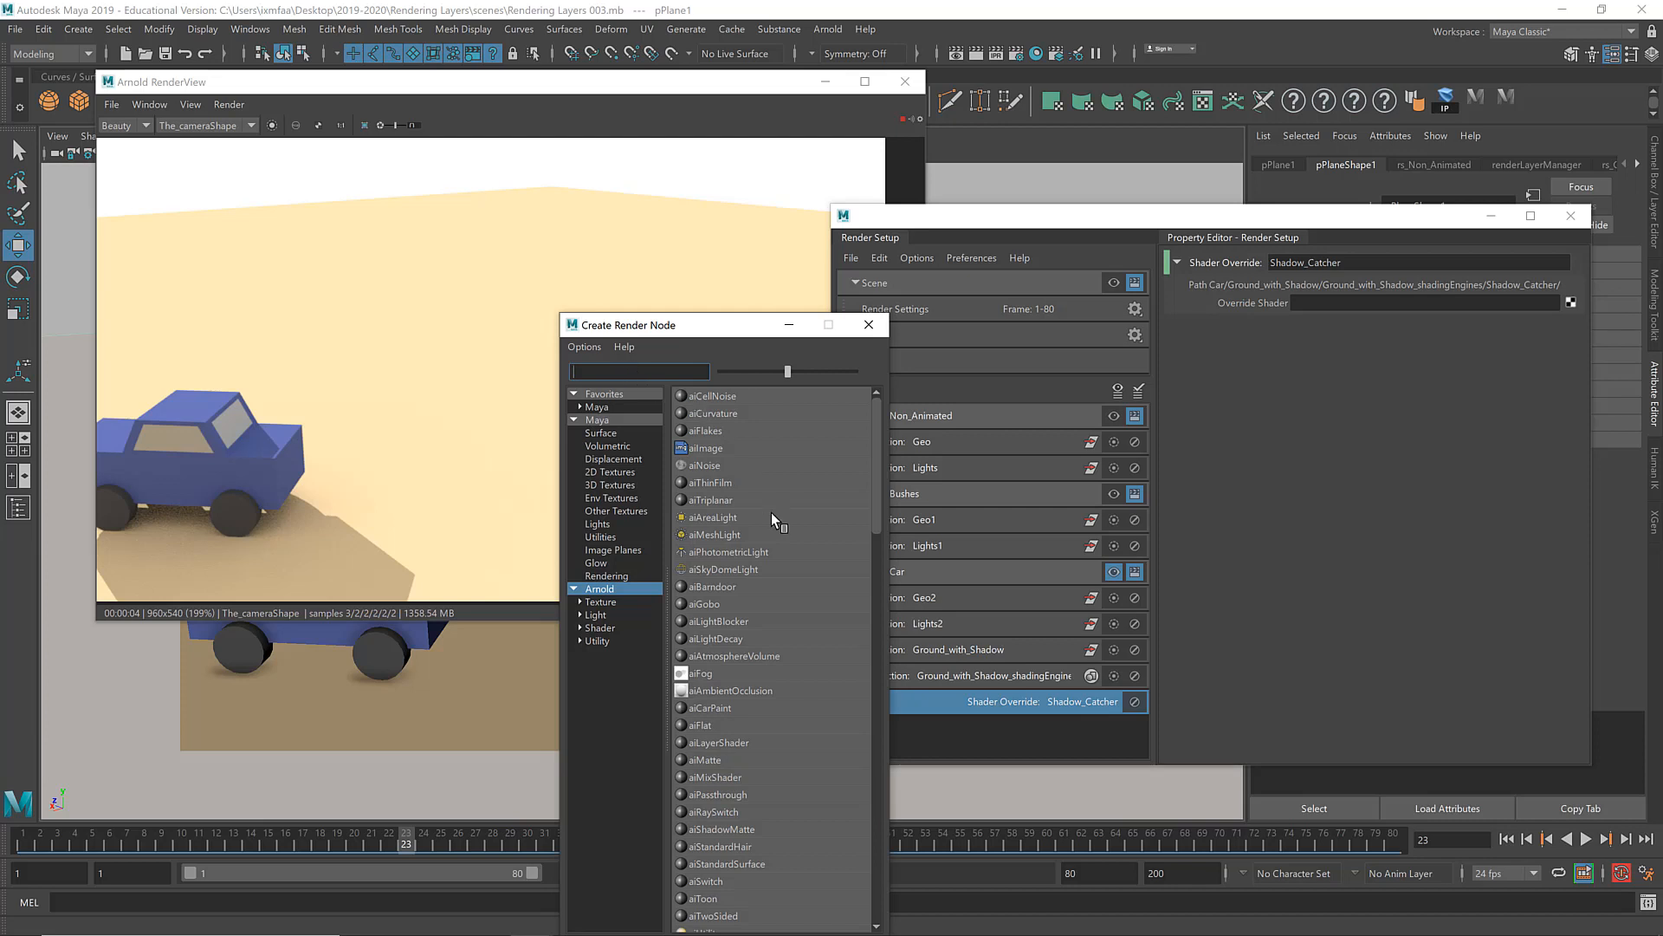
scroll(771, 512, "down", 20)
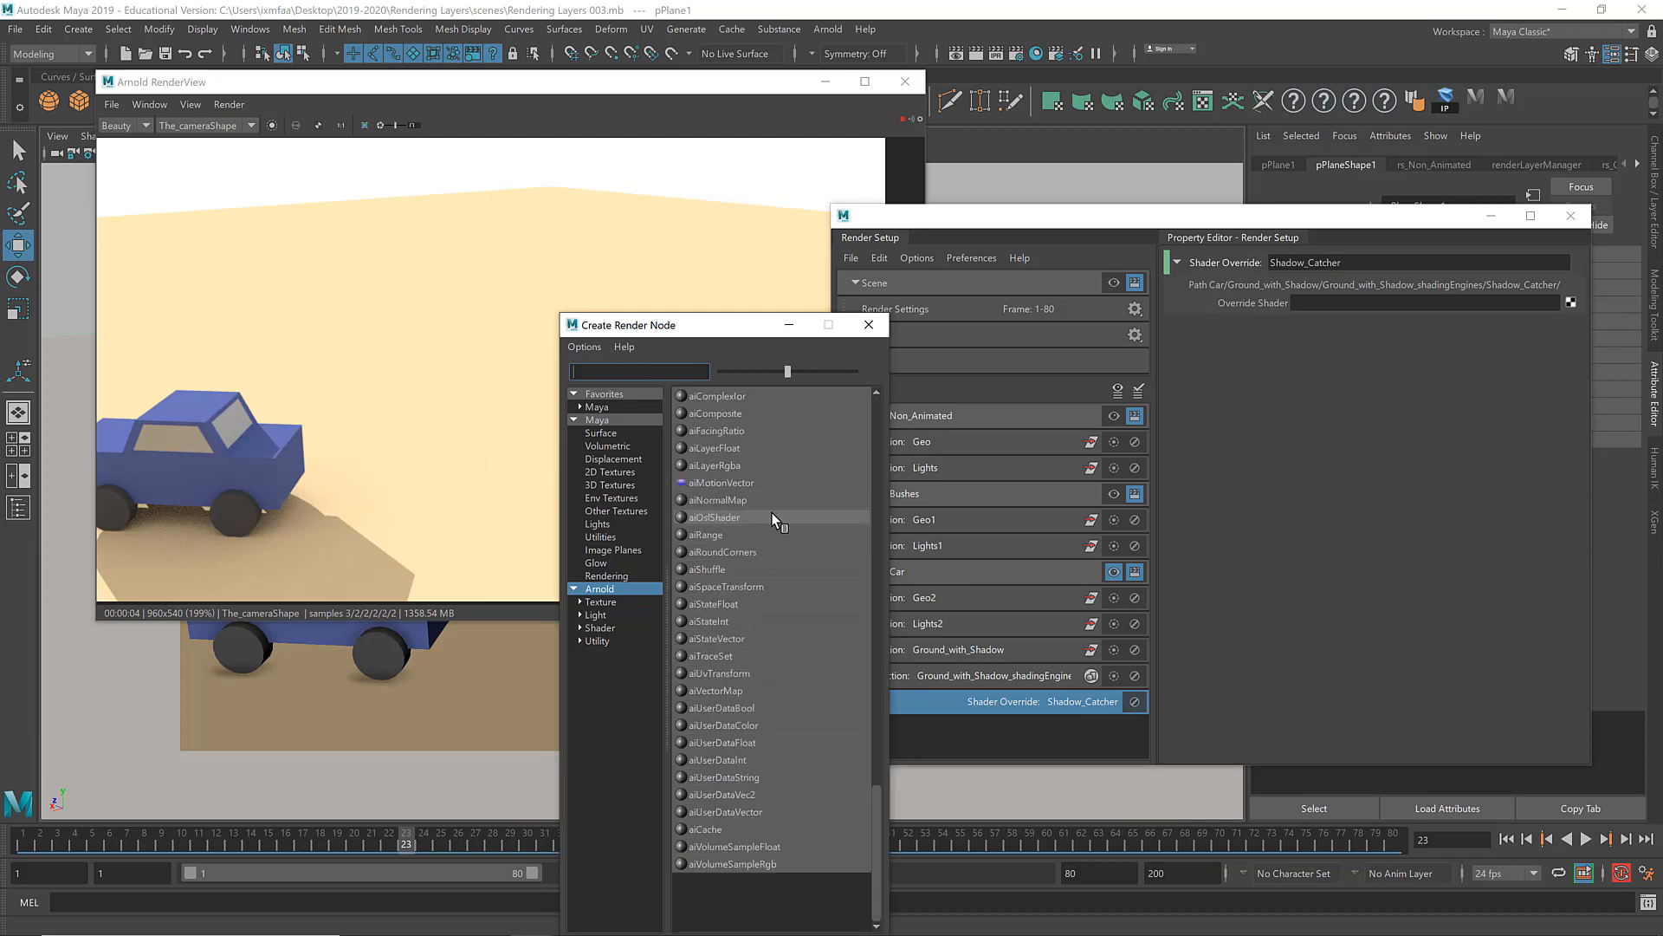
scroll(774, 519, "up", 10)
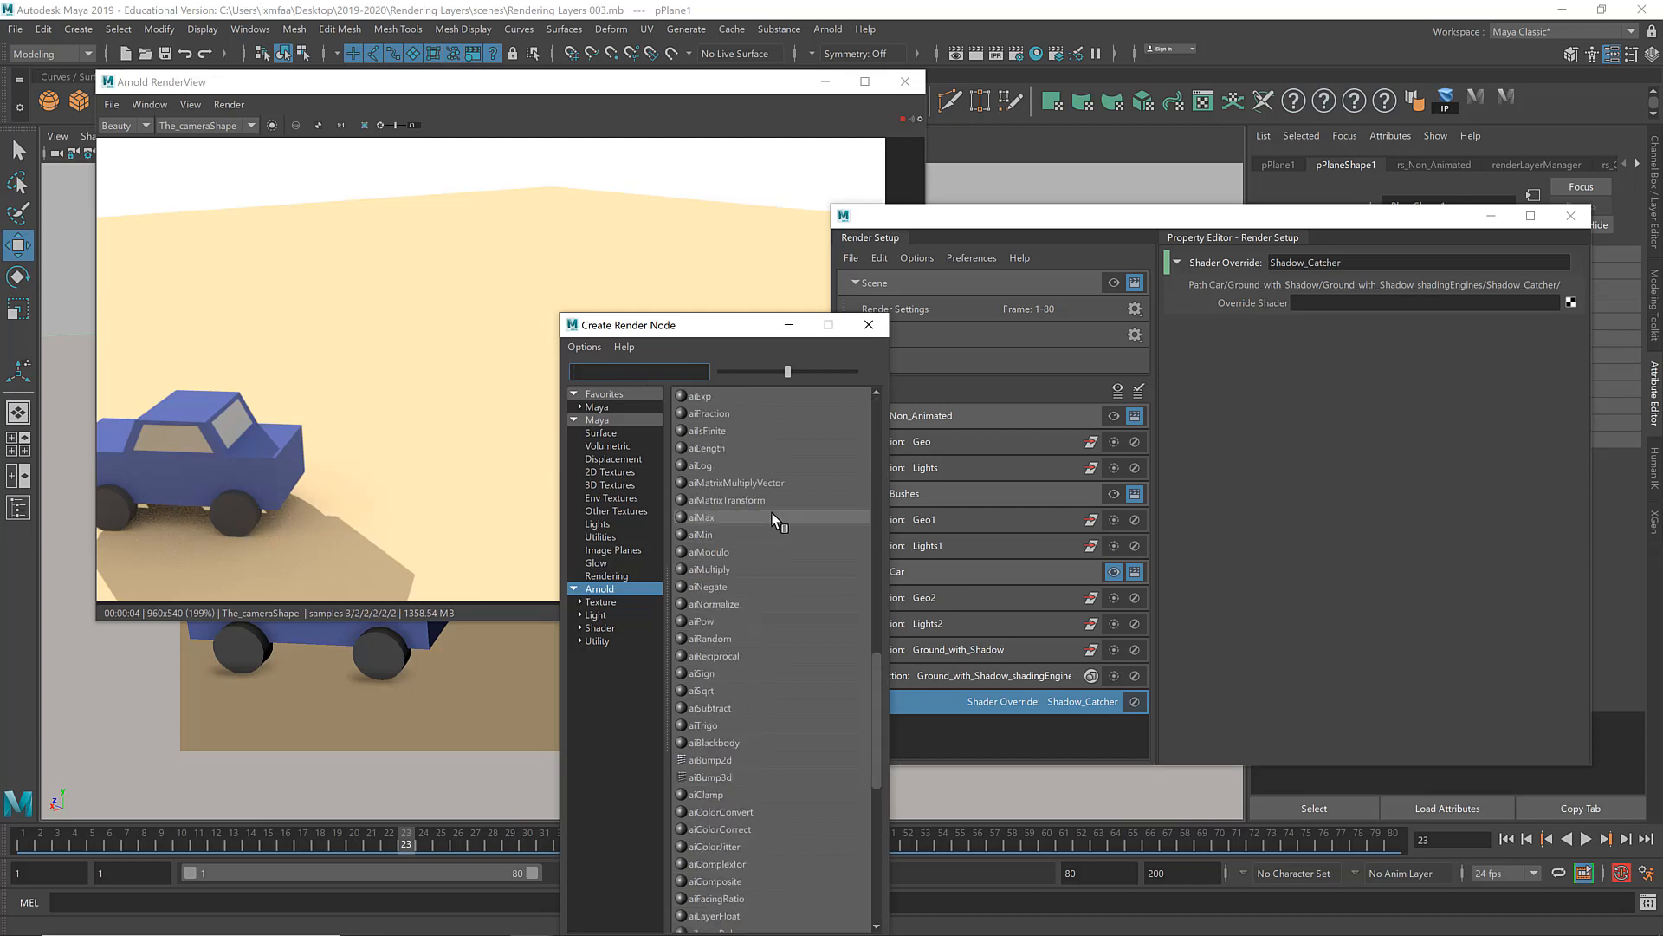
Step: Filter the Arnold nodes by "shadow" and assign a new aiShadowMatte as the Shadow_Catcher override shader
left_click(643, 378)
type("shadow")
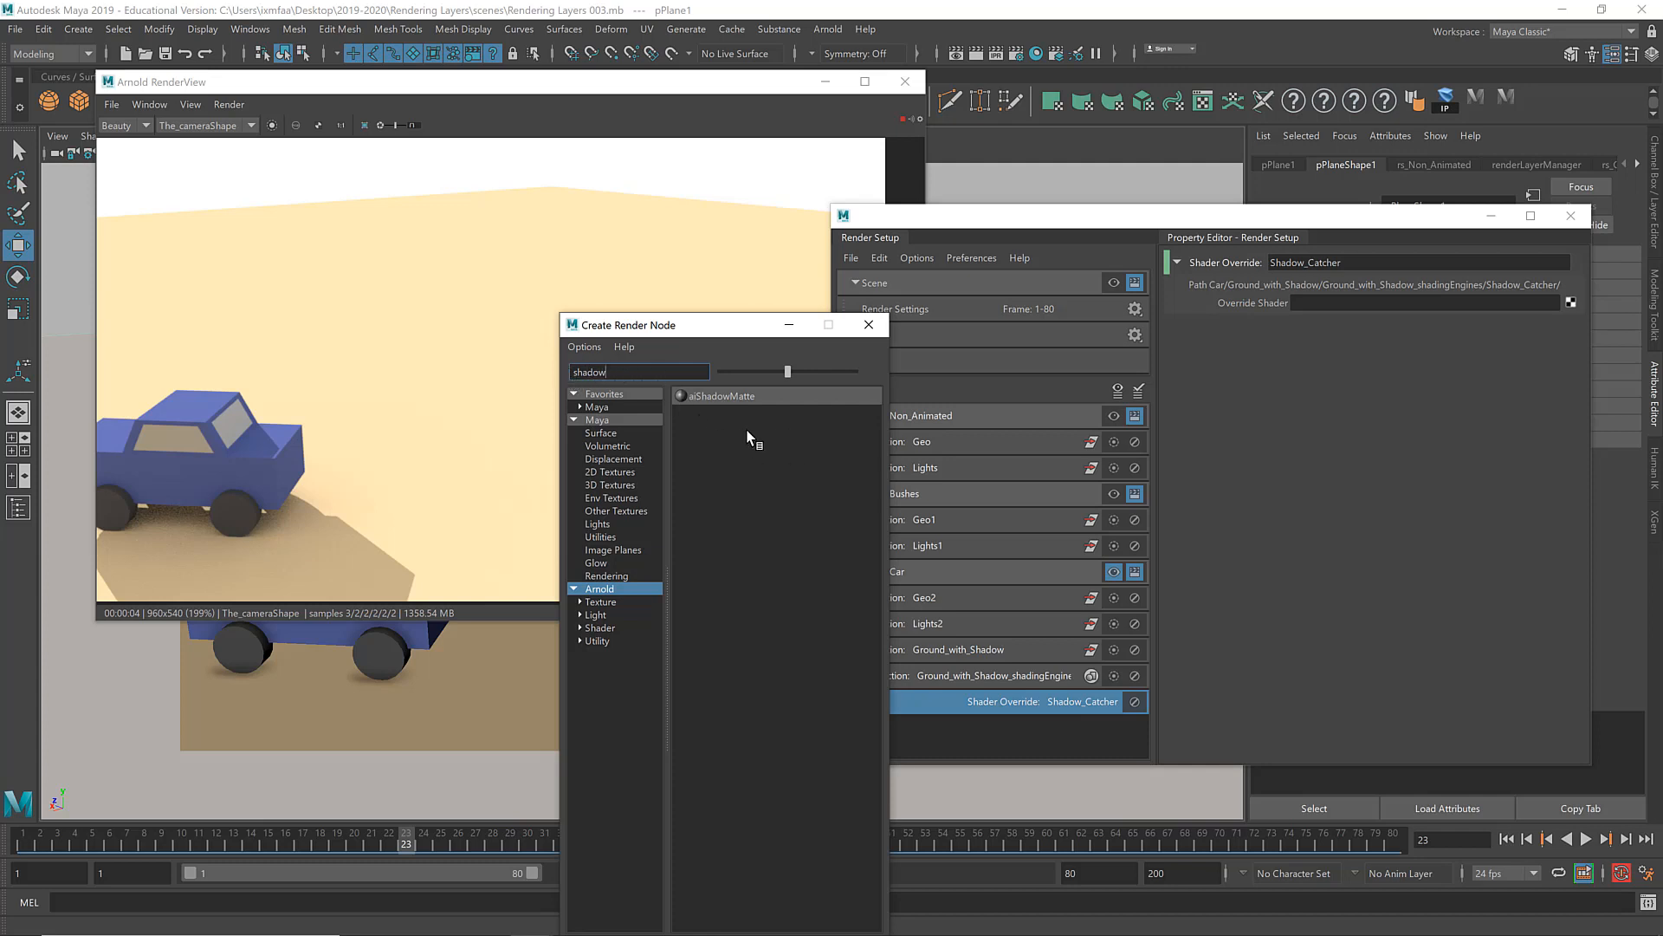
double_click(584, 371)
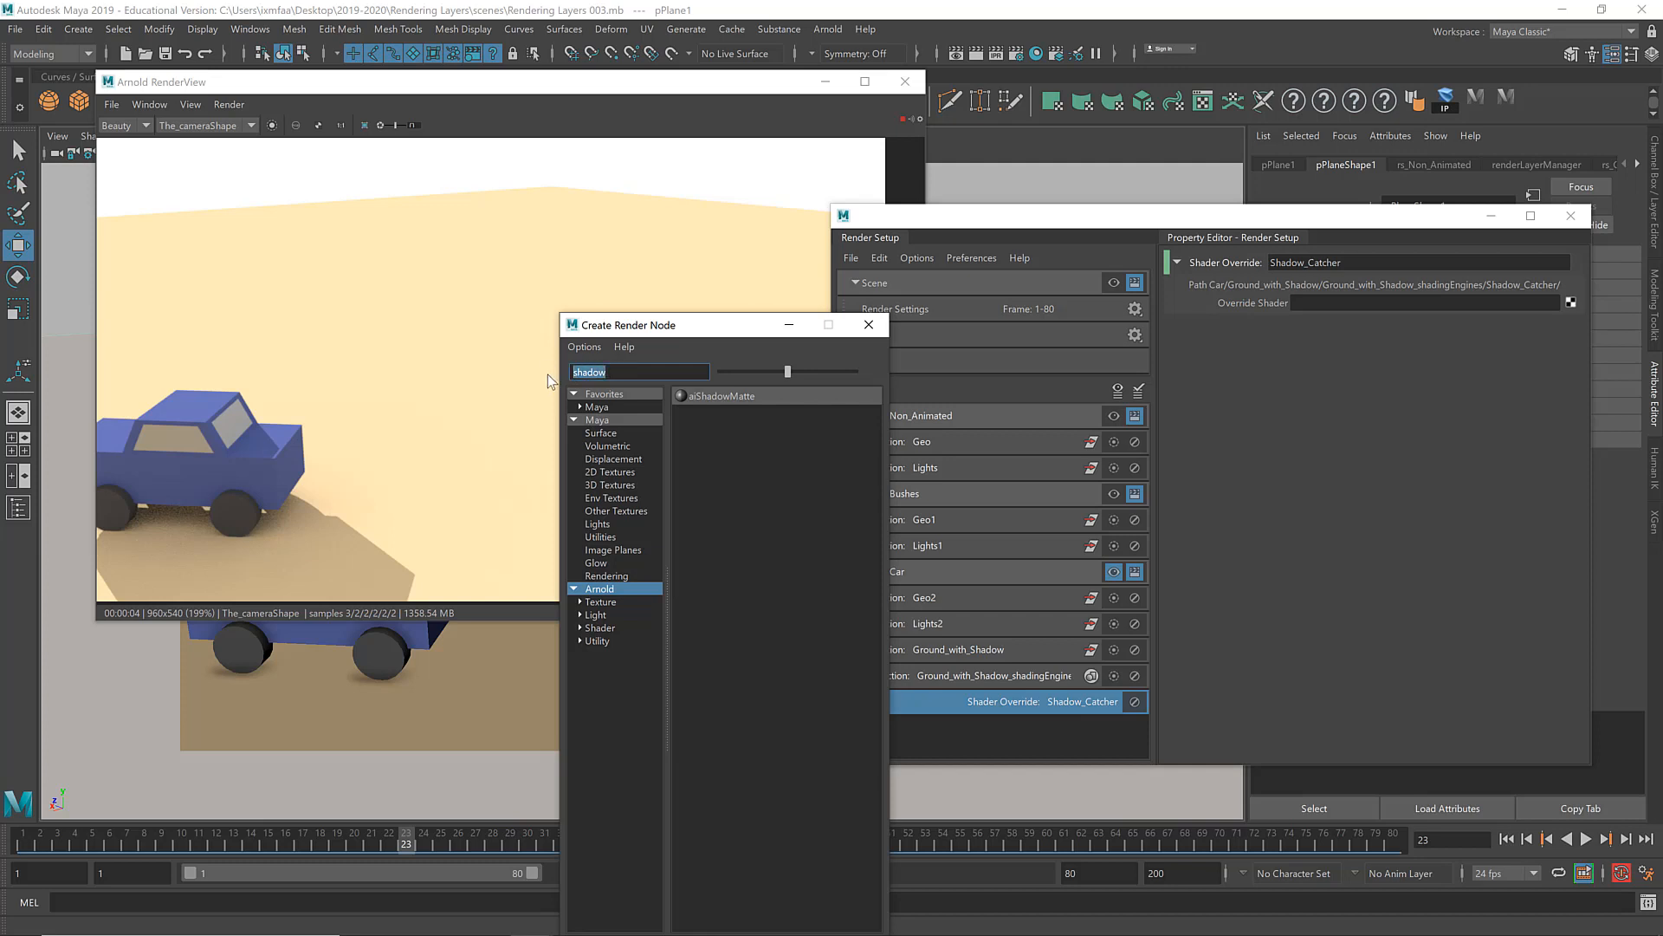
left_click(735, 399)
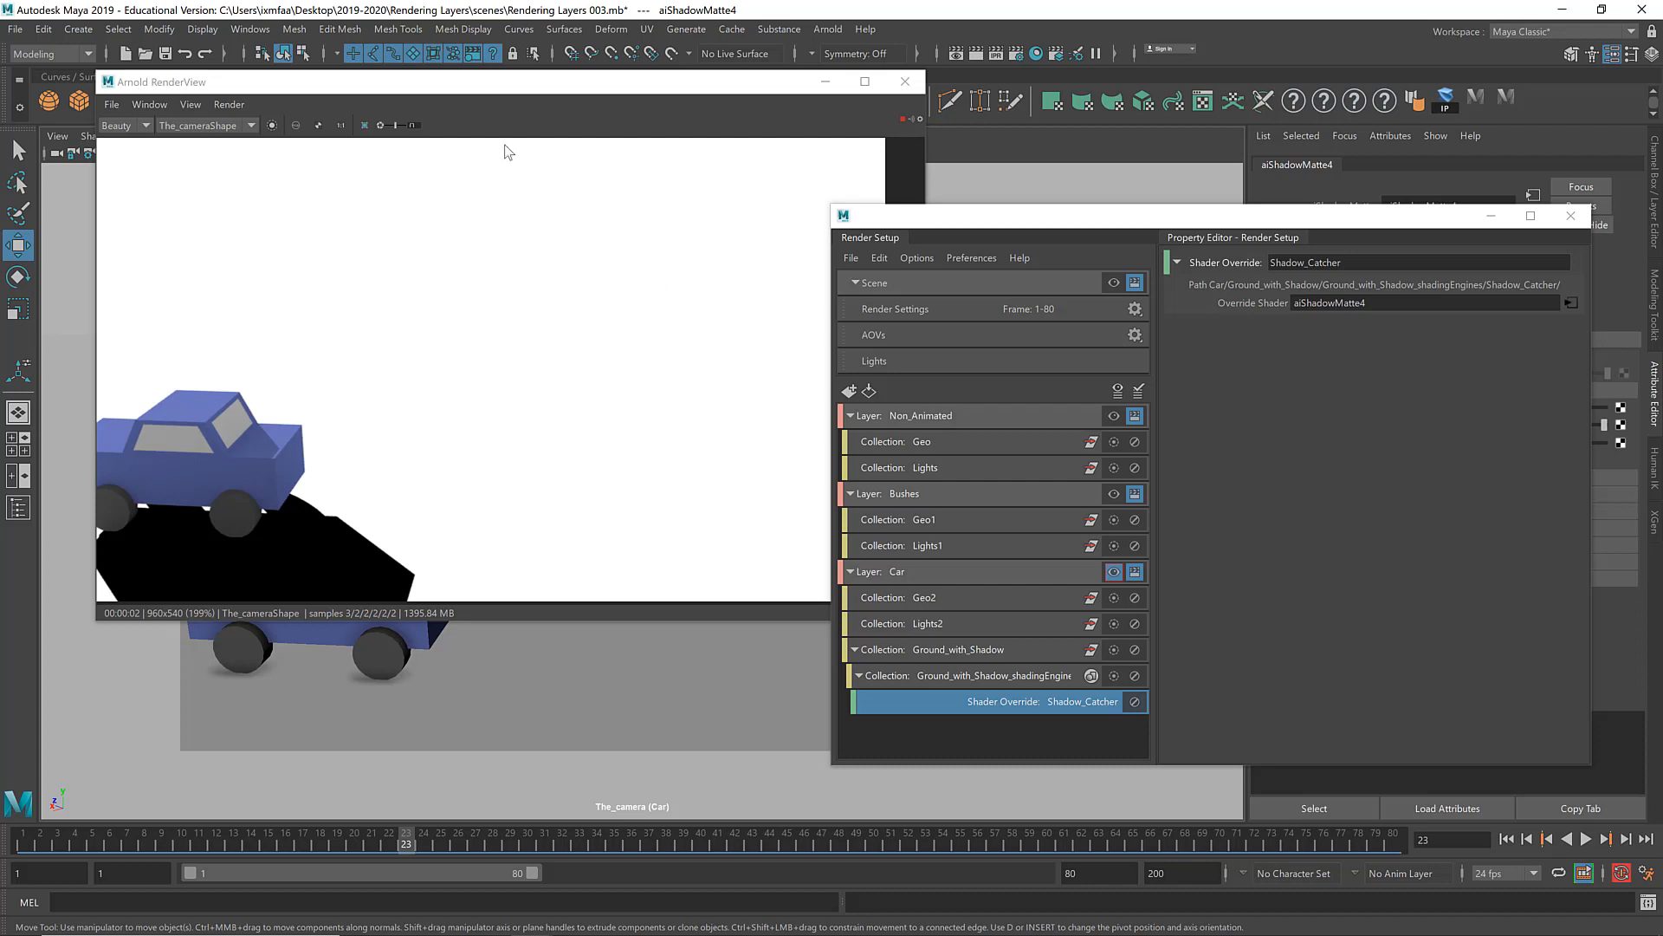
Step: Compare the Car layer's beauty render with its alpha channel in the Arnold RenderView, then close the render window
left_click_drag(449, 92, 574, 221)
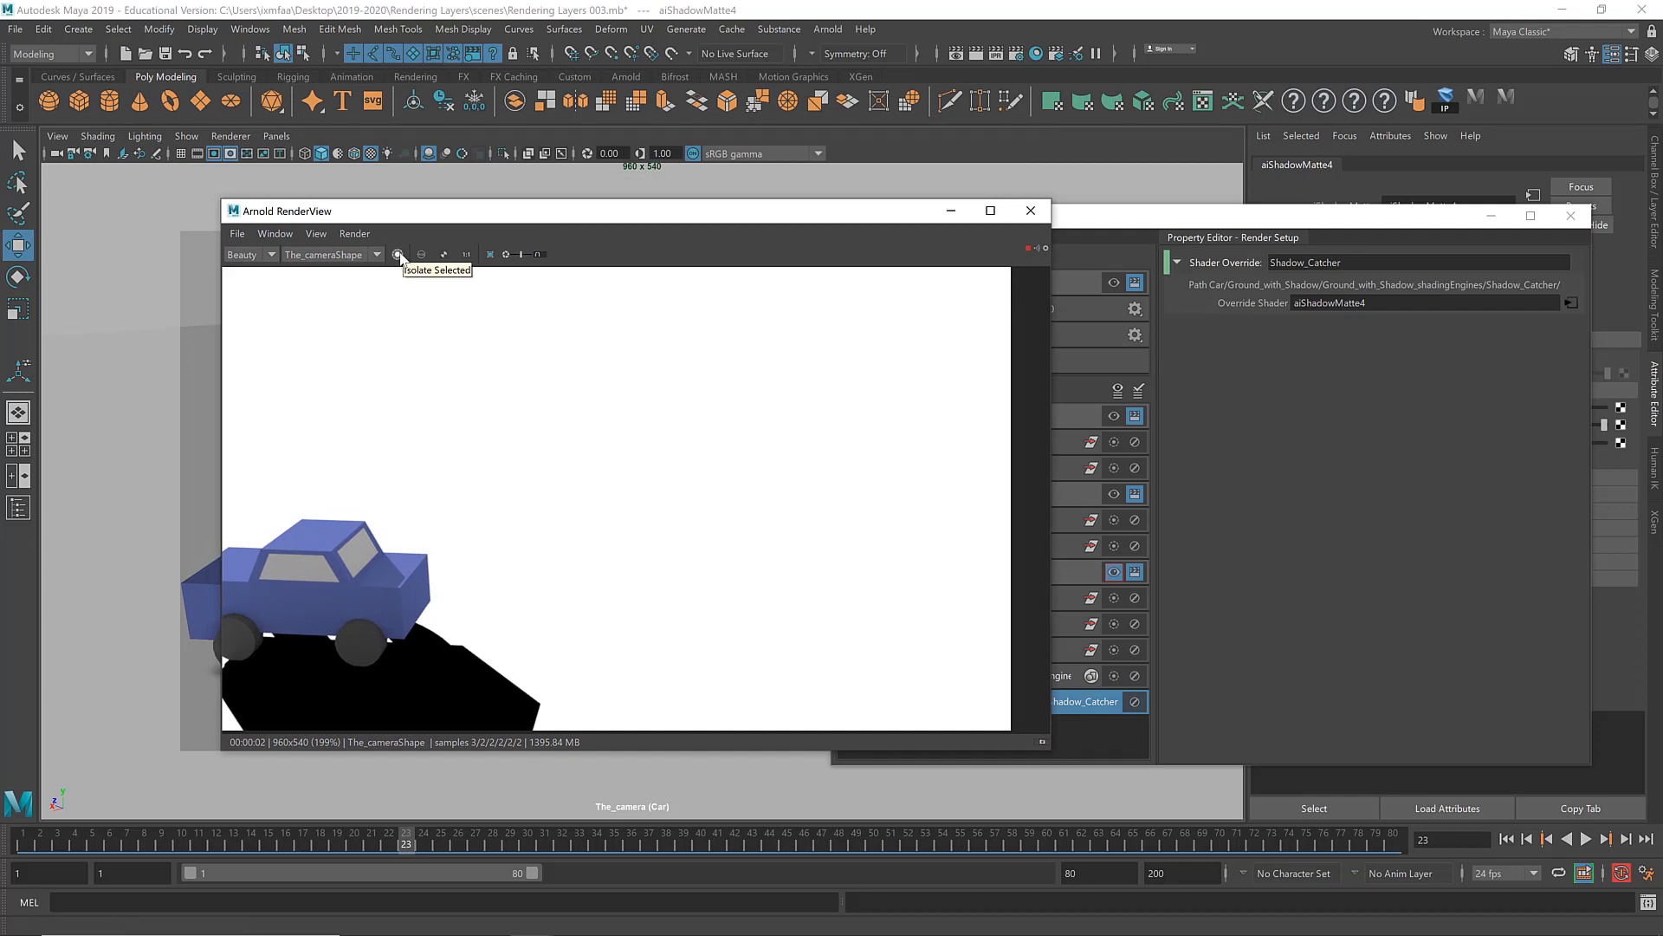
left_click(444, 255)
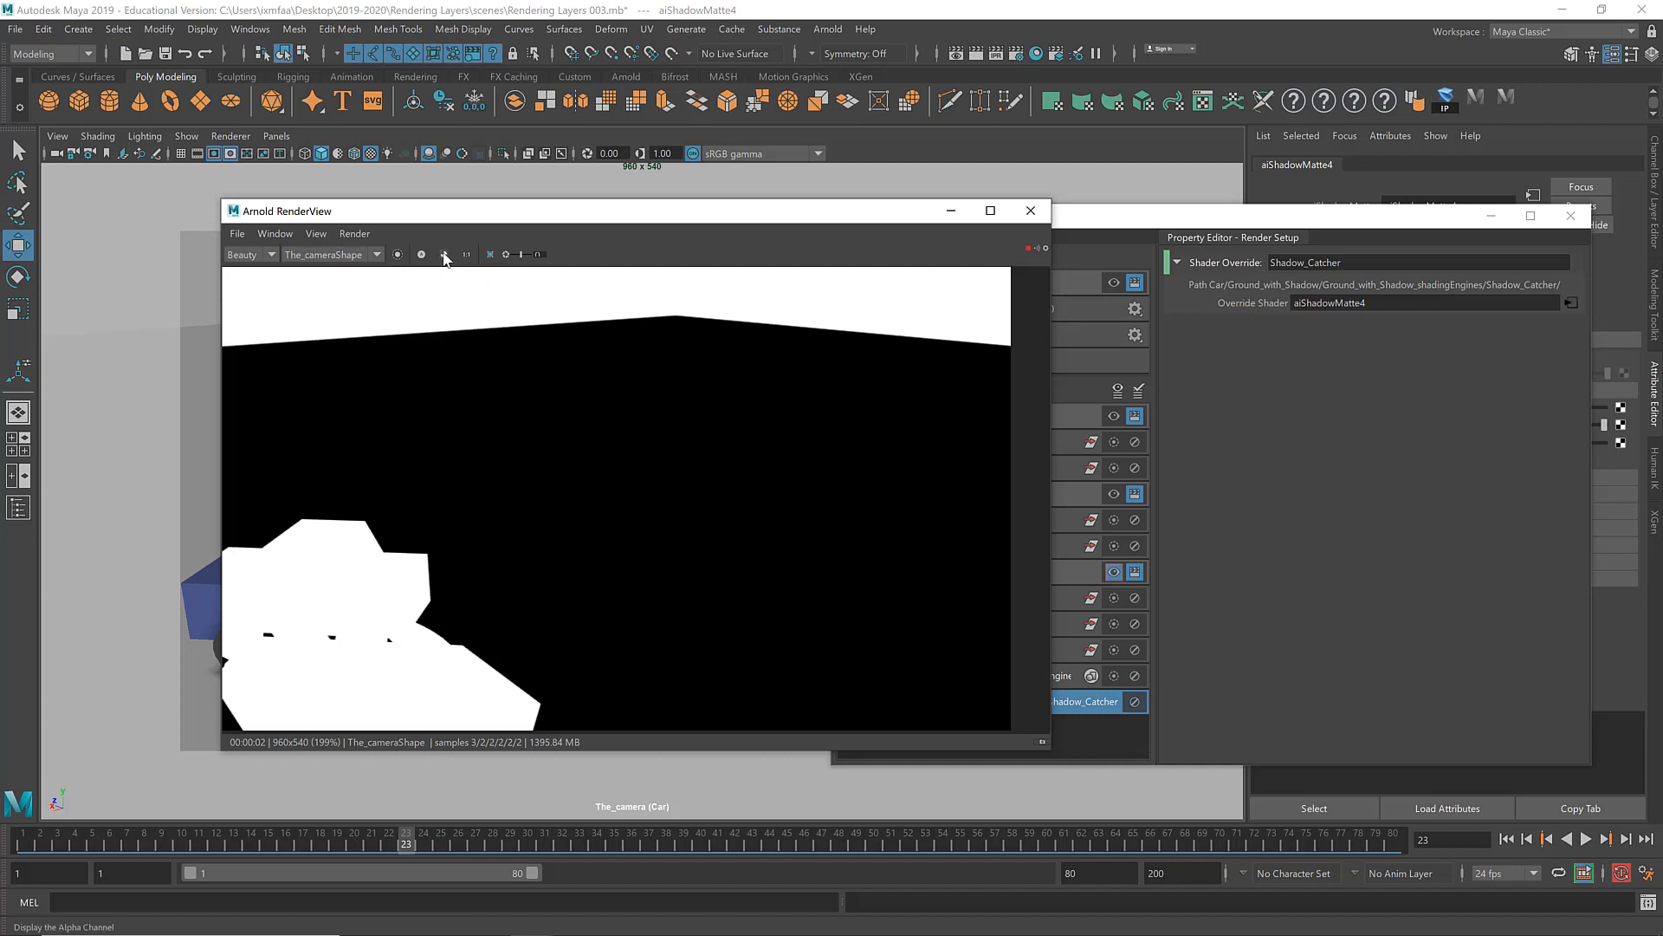
left_click(445, 255)
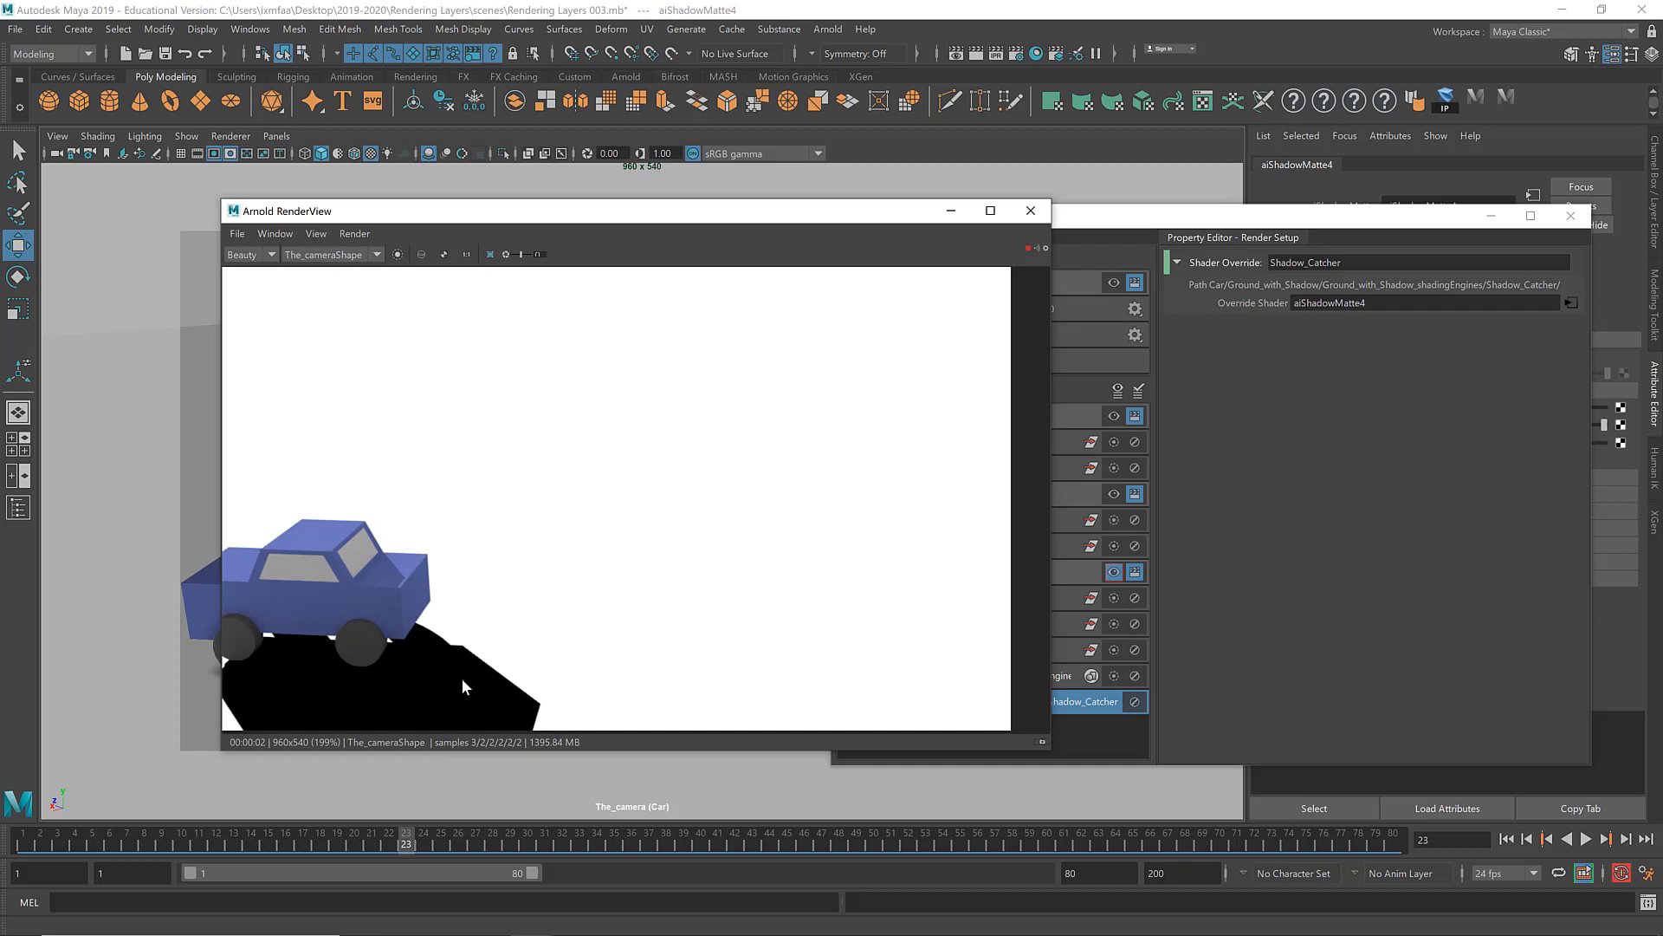
left_click(443, 254)
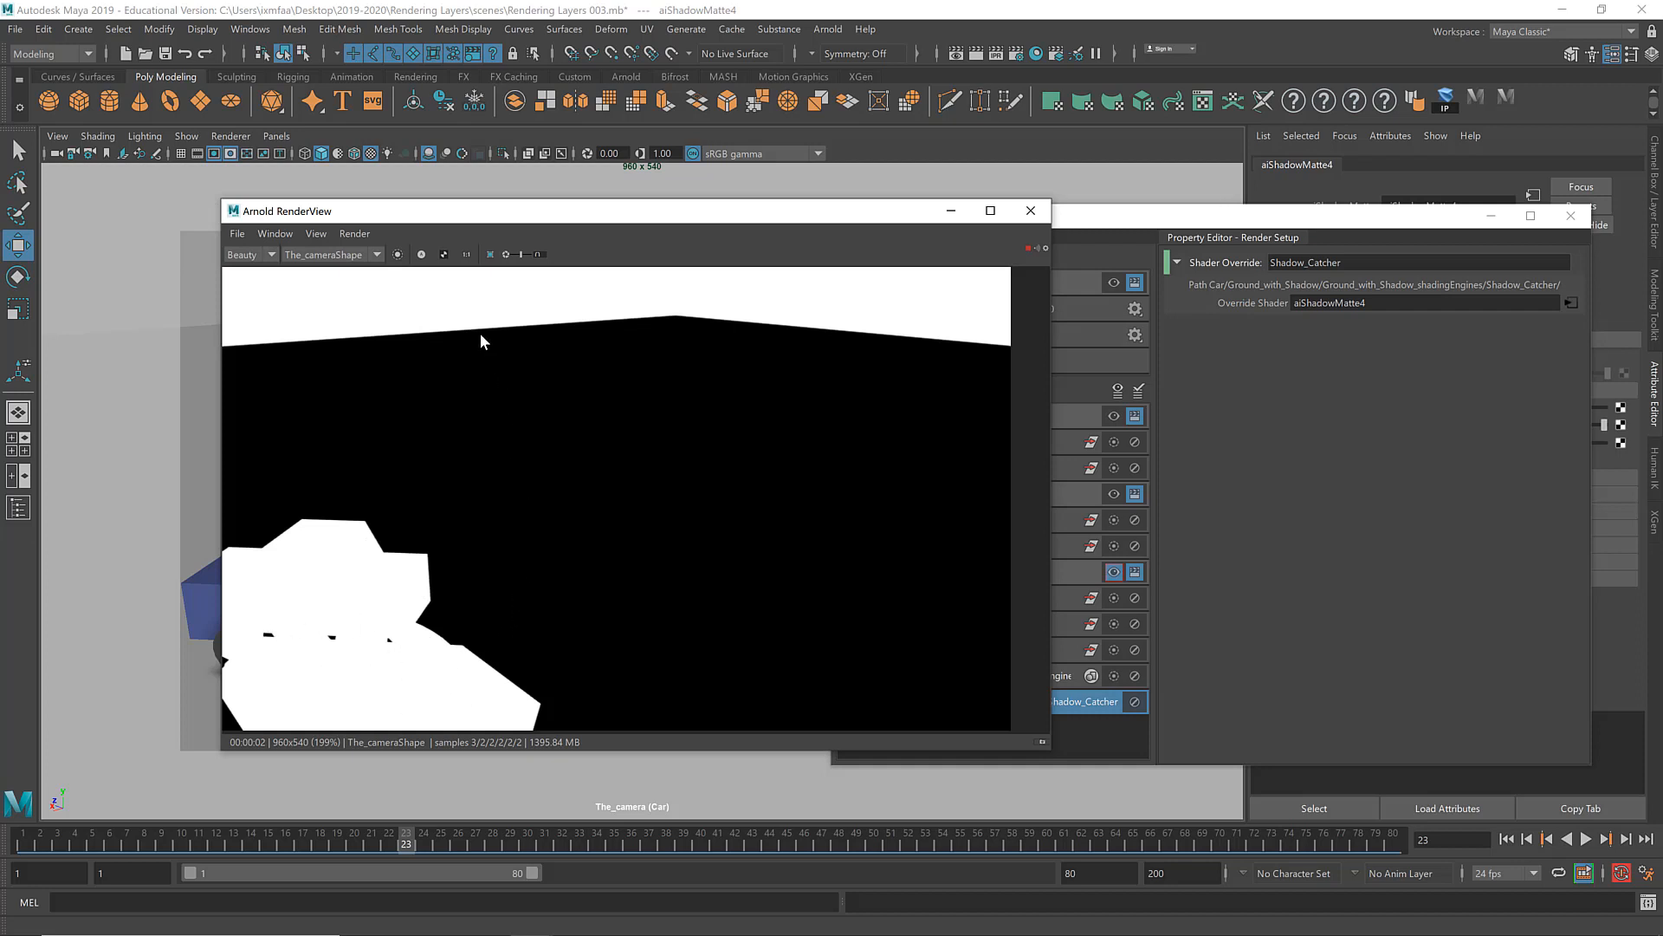
left_click(444, 254)
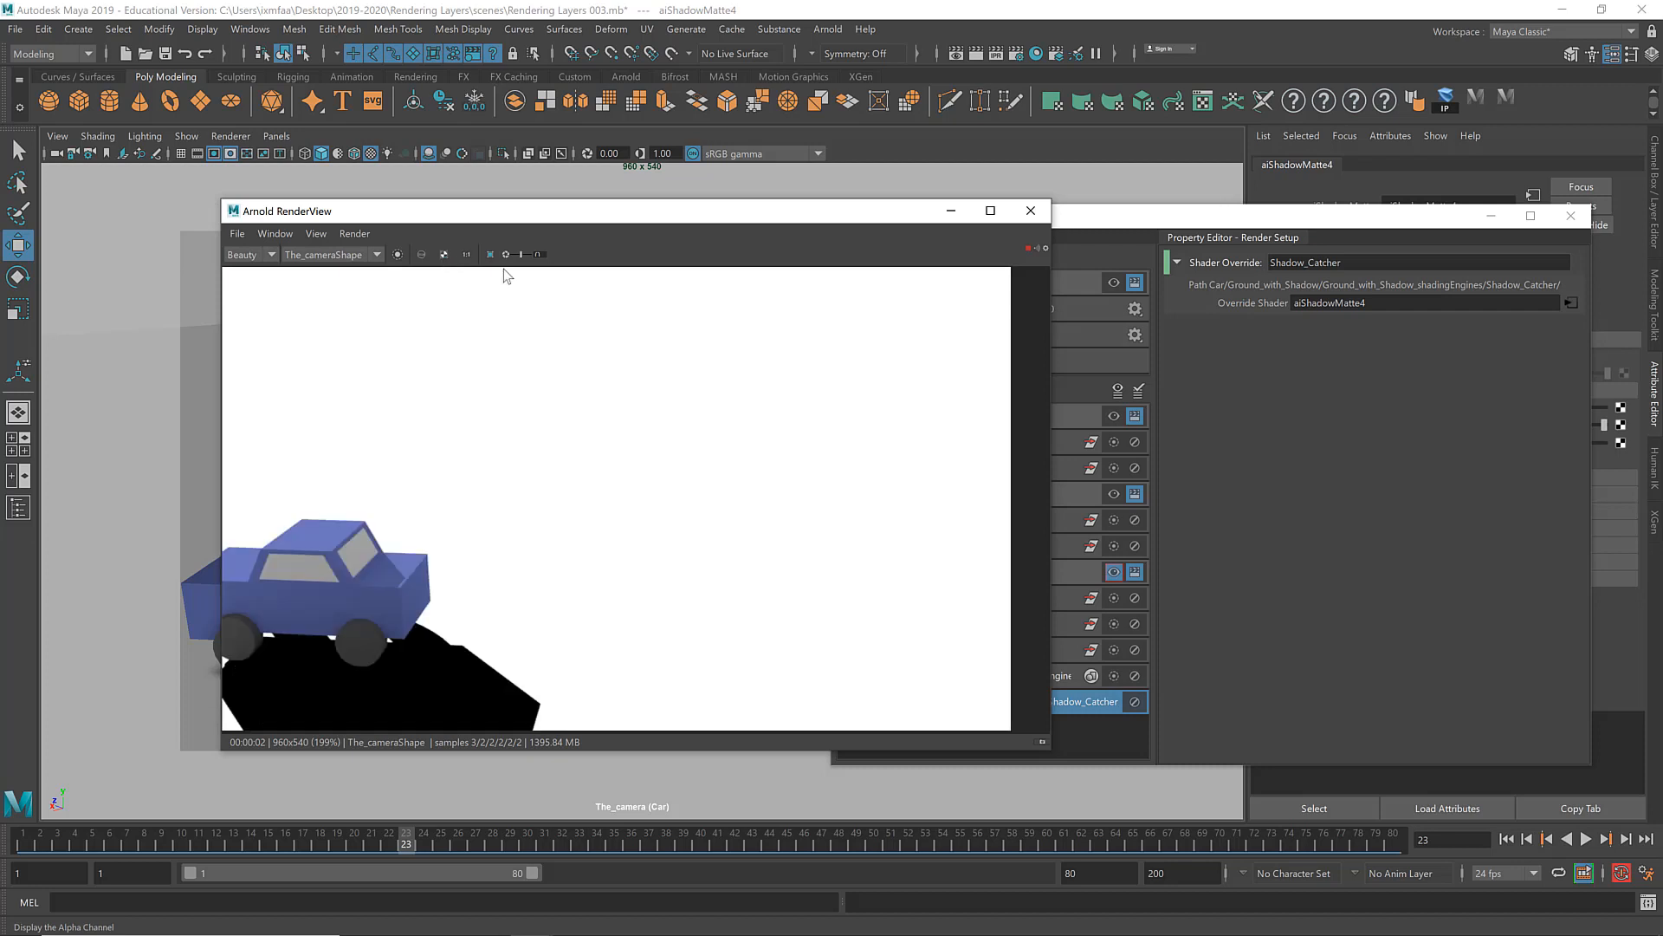
left_click(1031, 213)
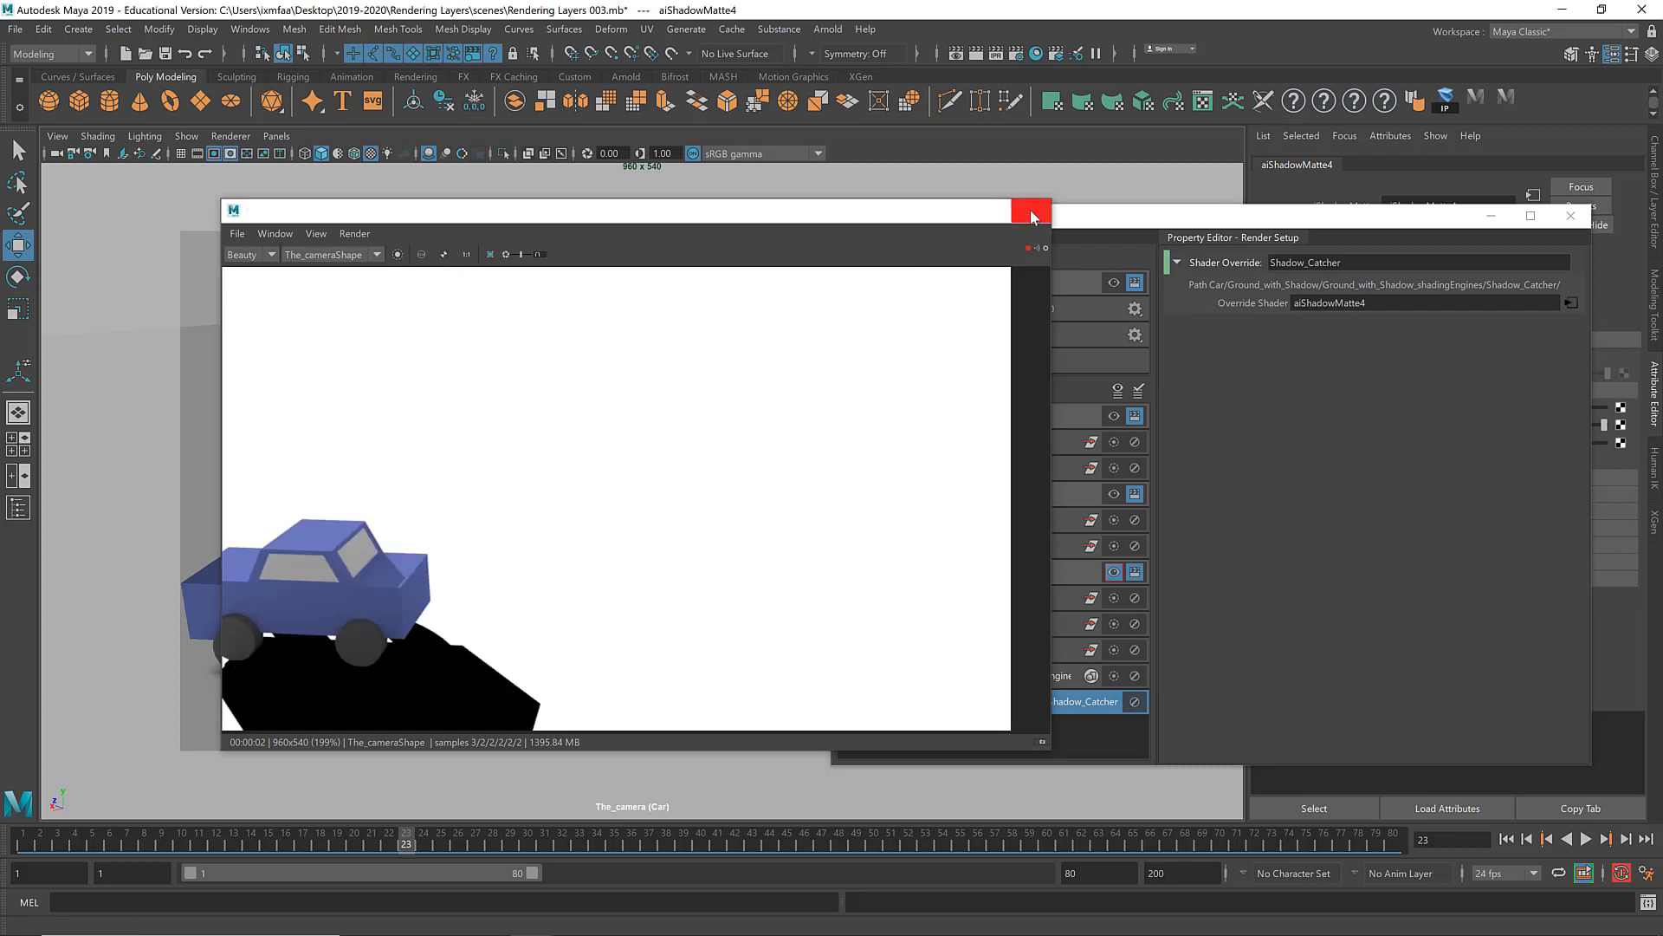
Step: Select the ground plane in the full scene and add it to a new Ground_with_shadow collection in the Bushes layer
left_click(975, 495)
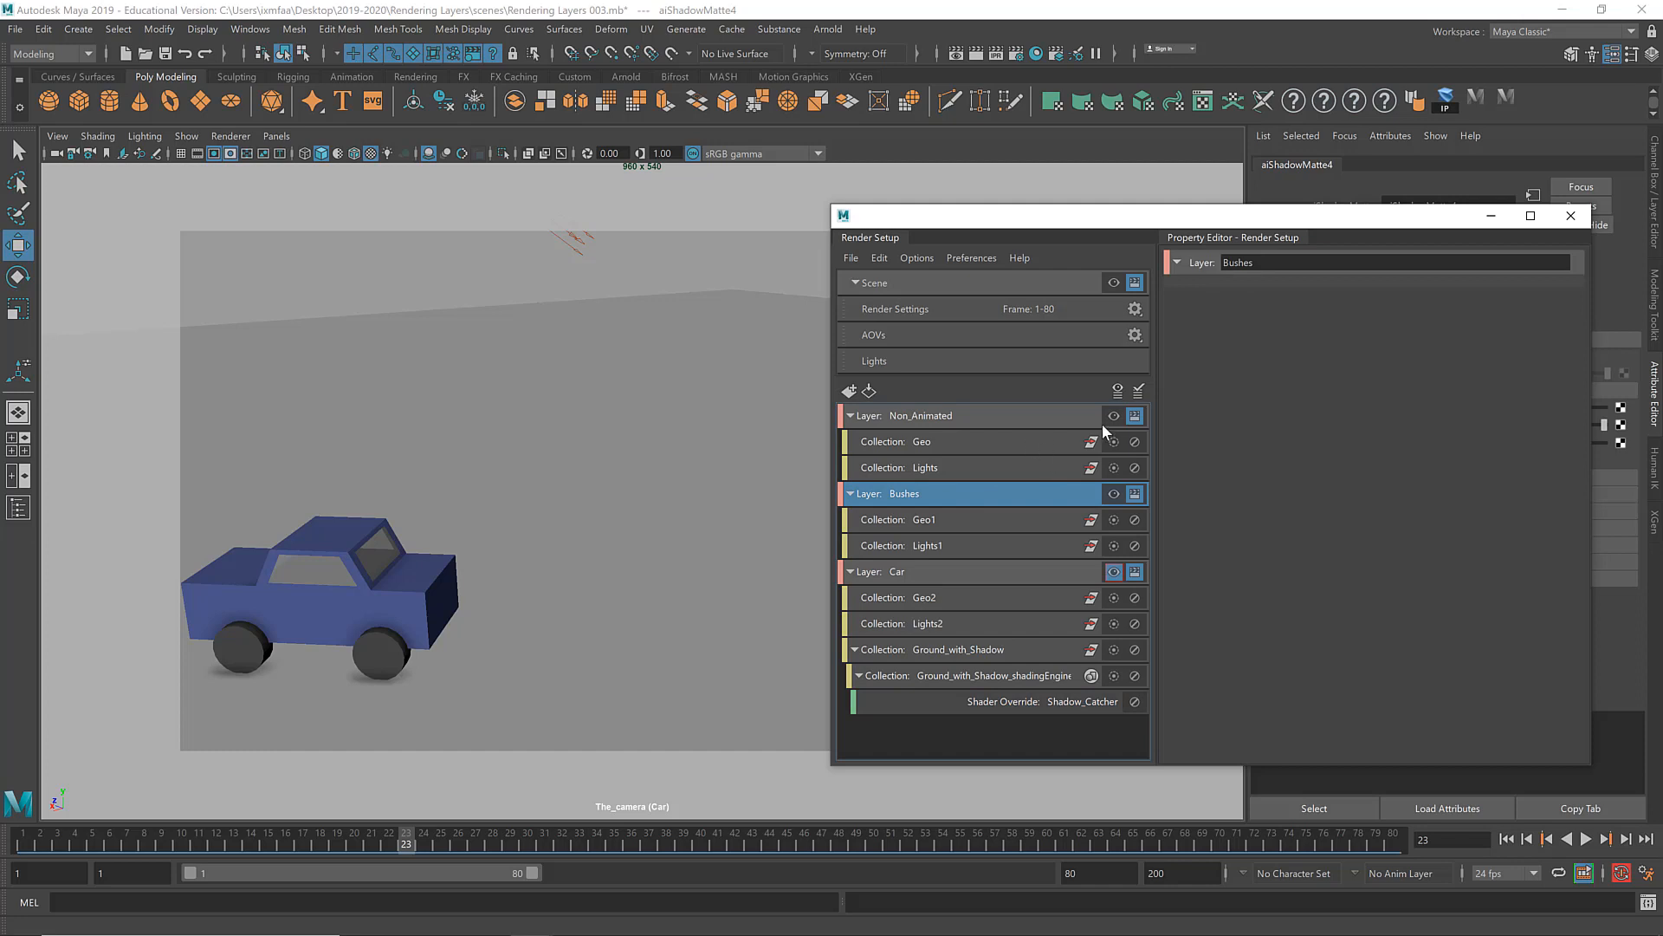
left_click(1115, 284)
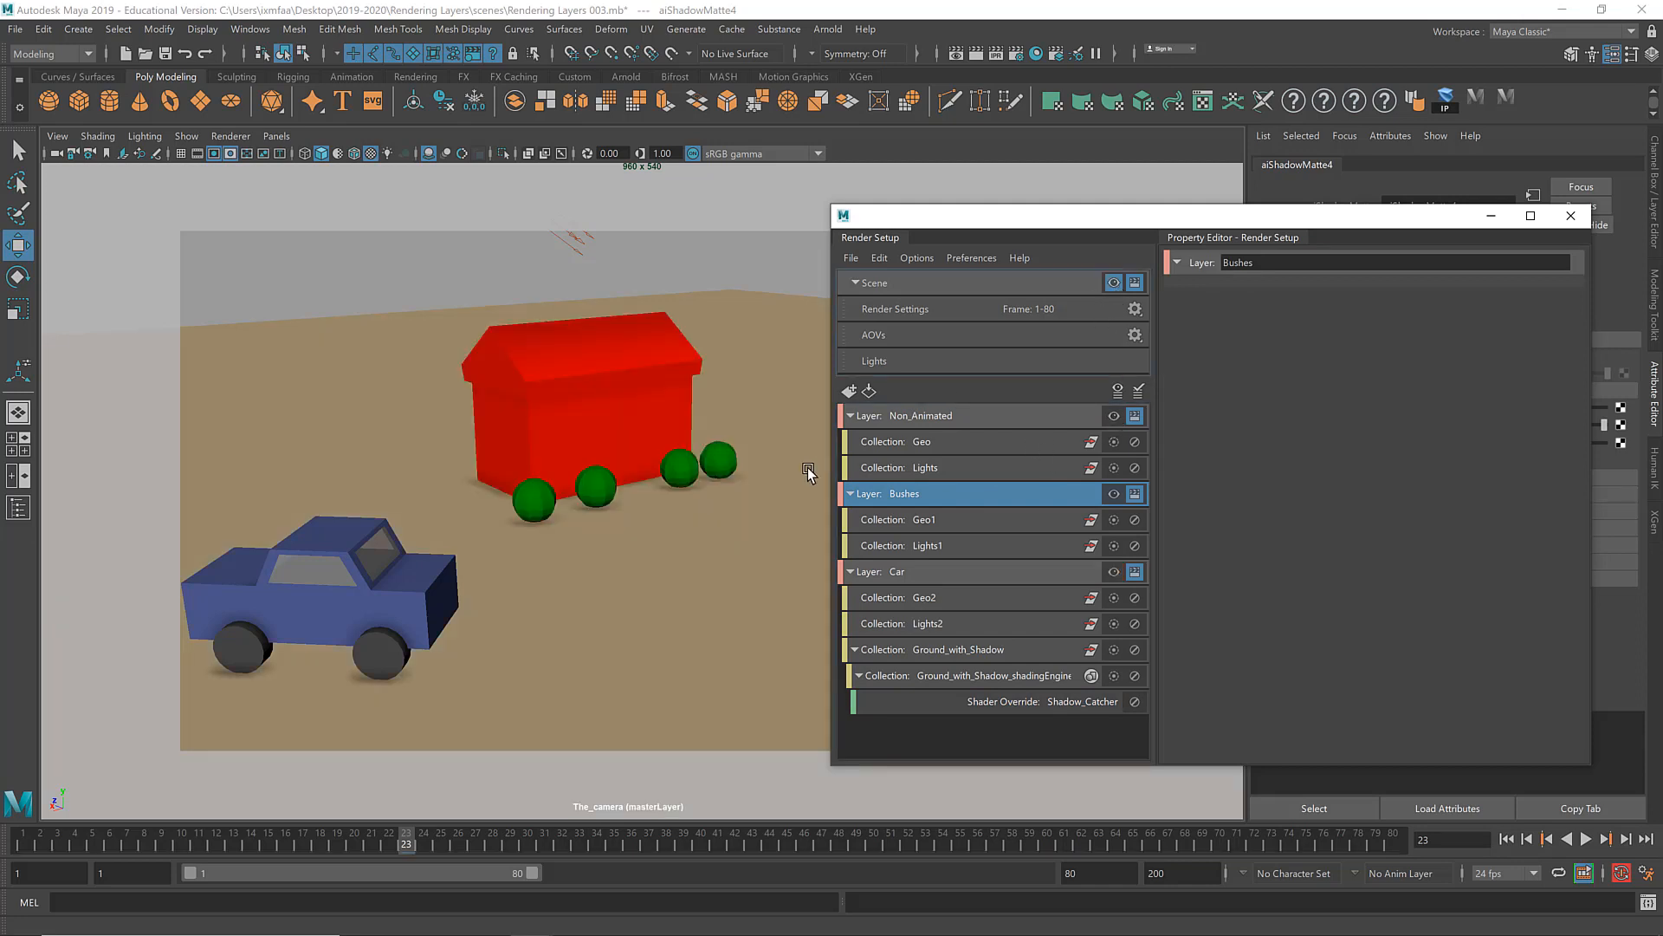
left_click(714, 550)
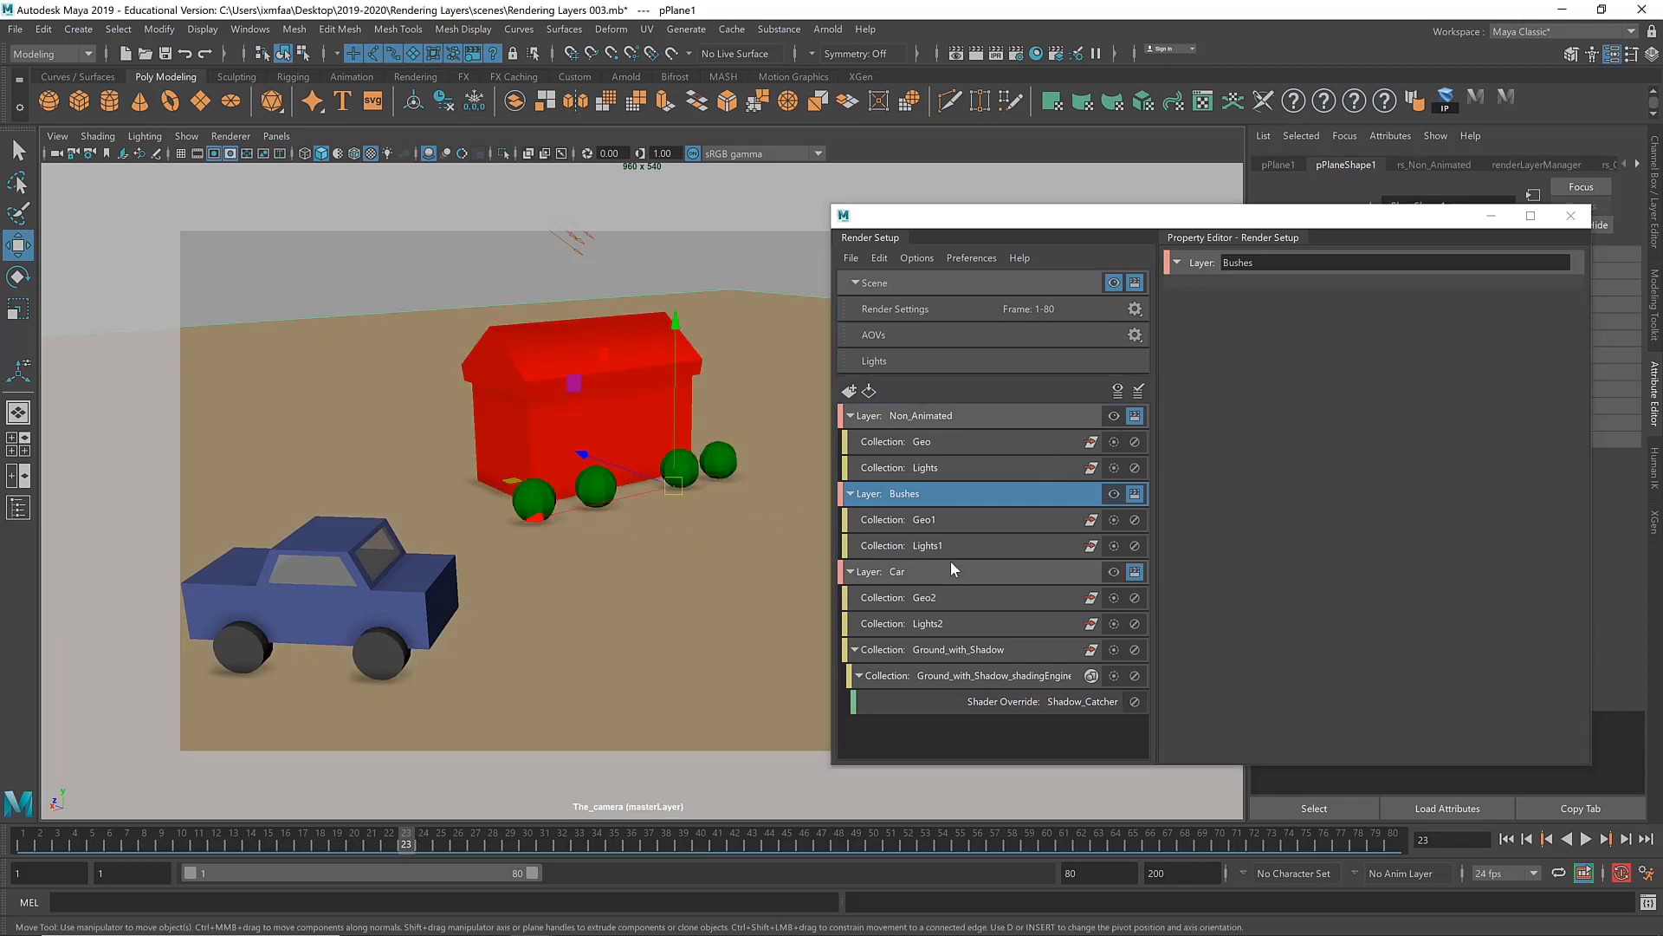
left_click(1114, 494)
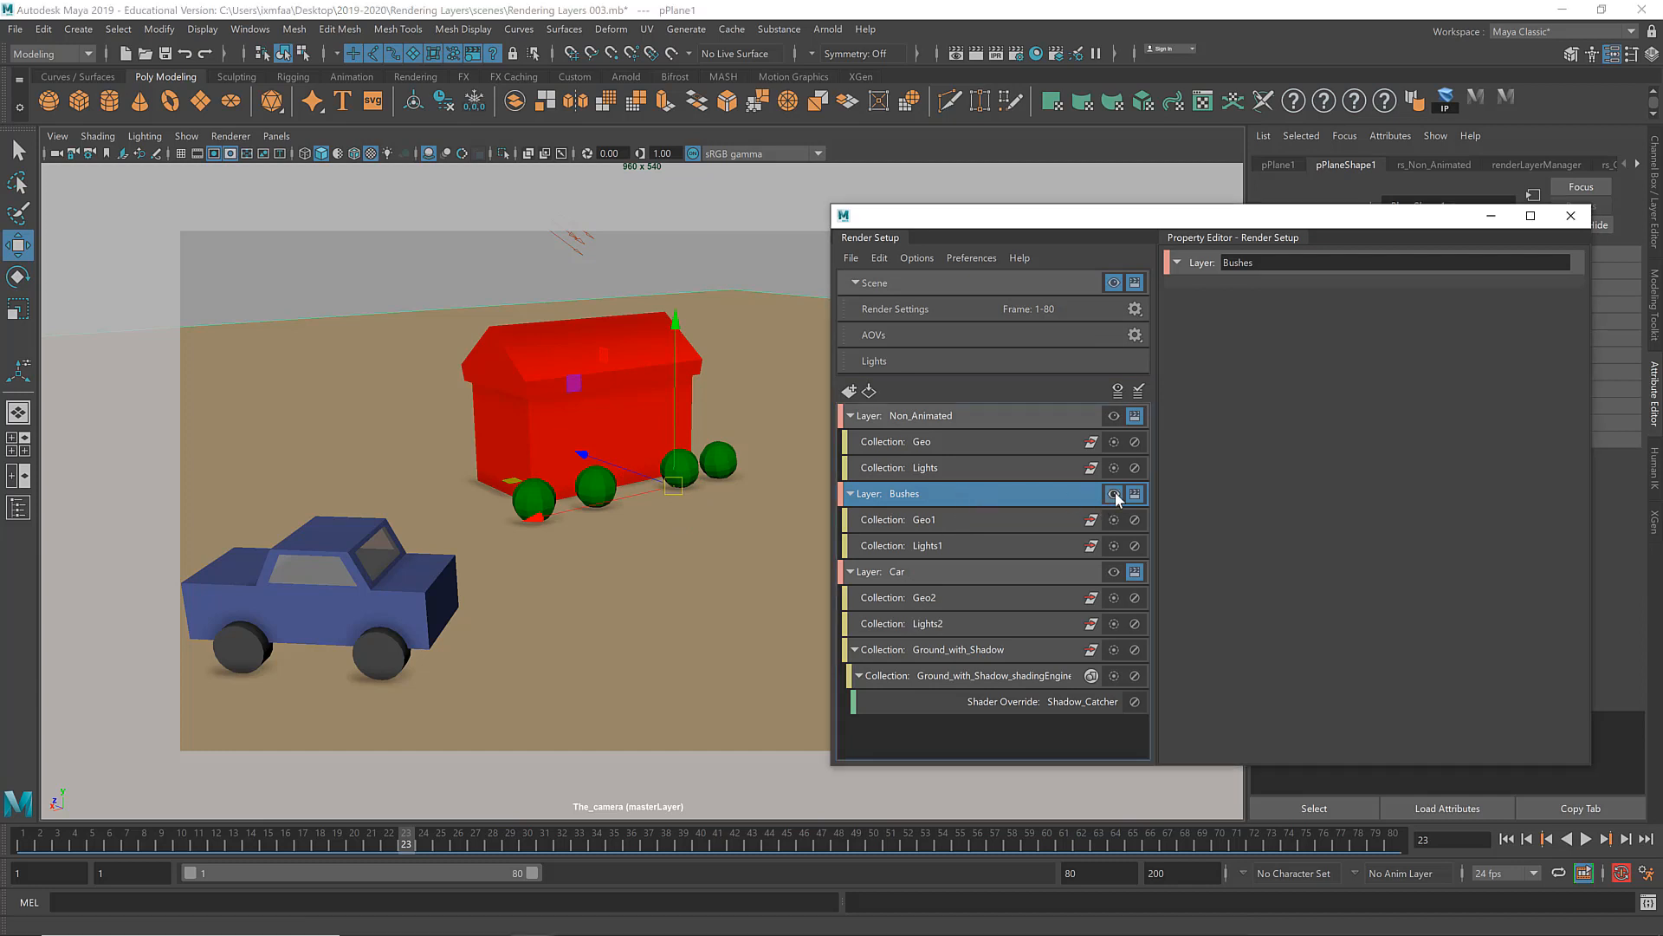
right_click(1016, 506)
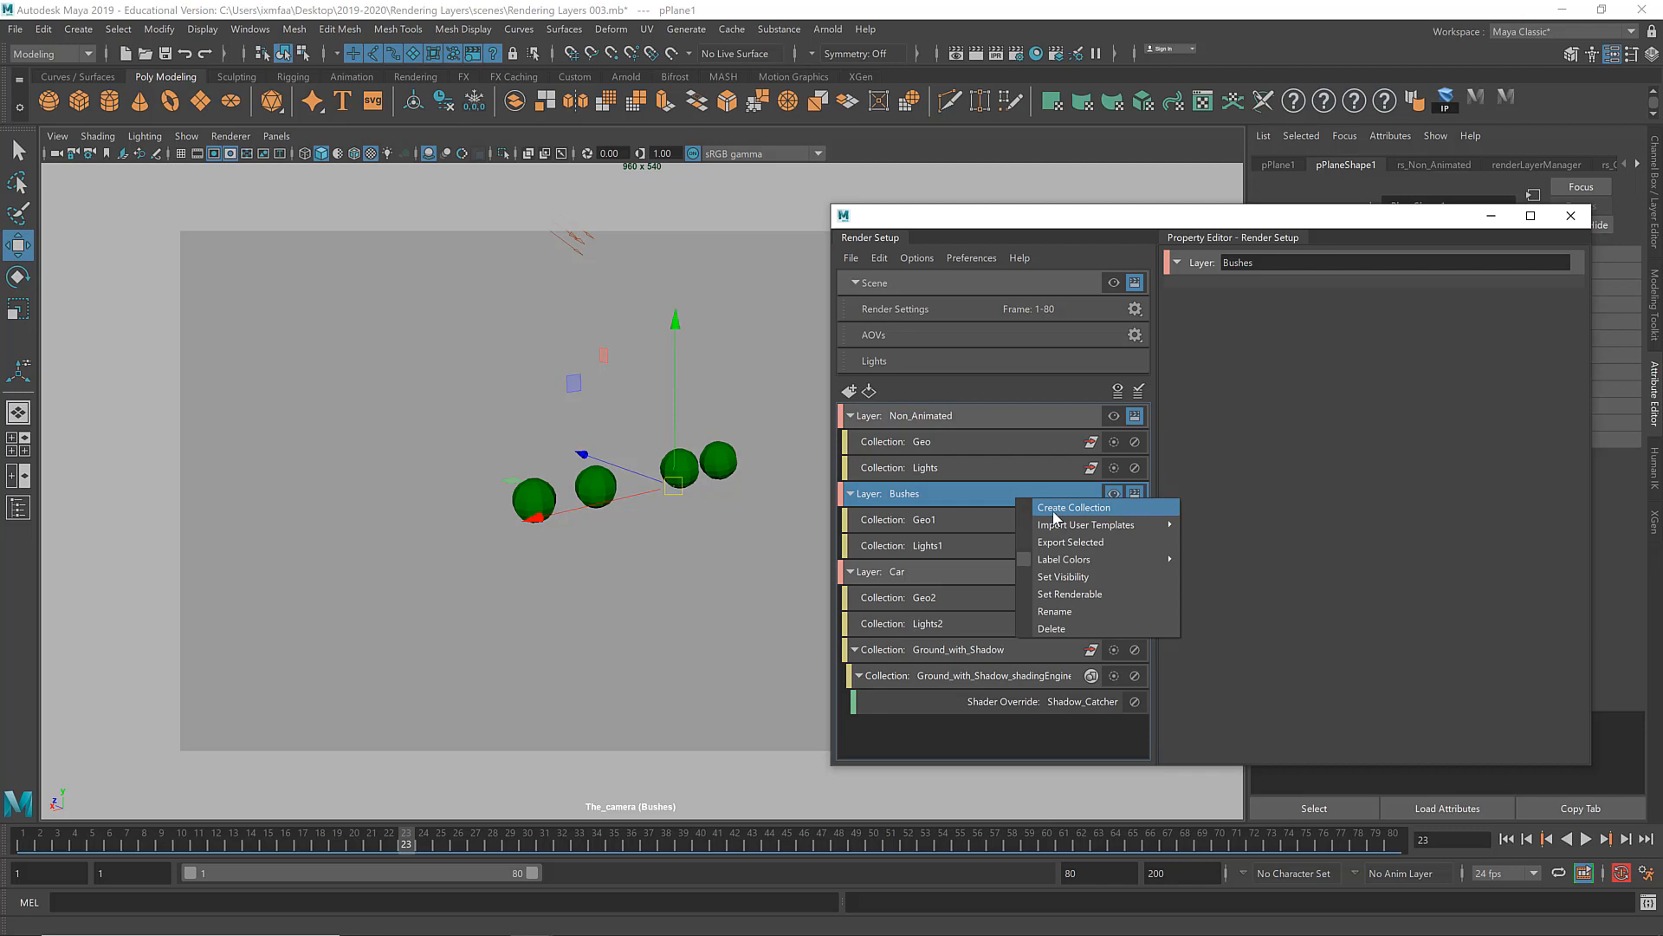
left_click(1054, 512)
type("Gro")
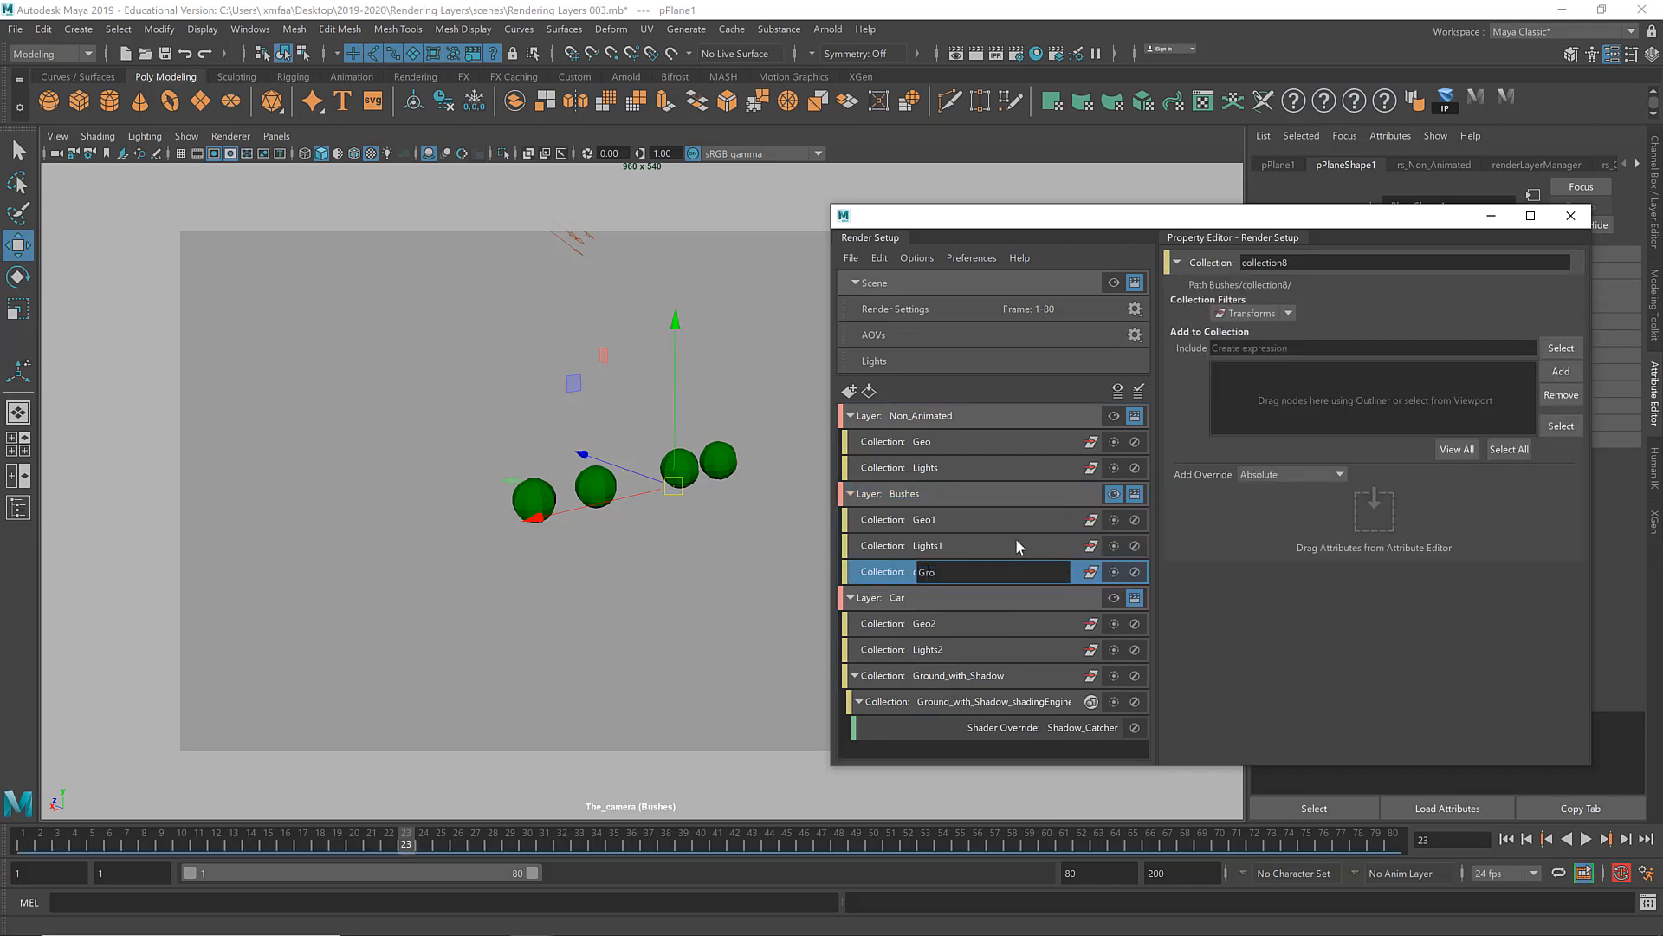
type("und_with shadow")
key("Return")
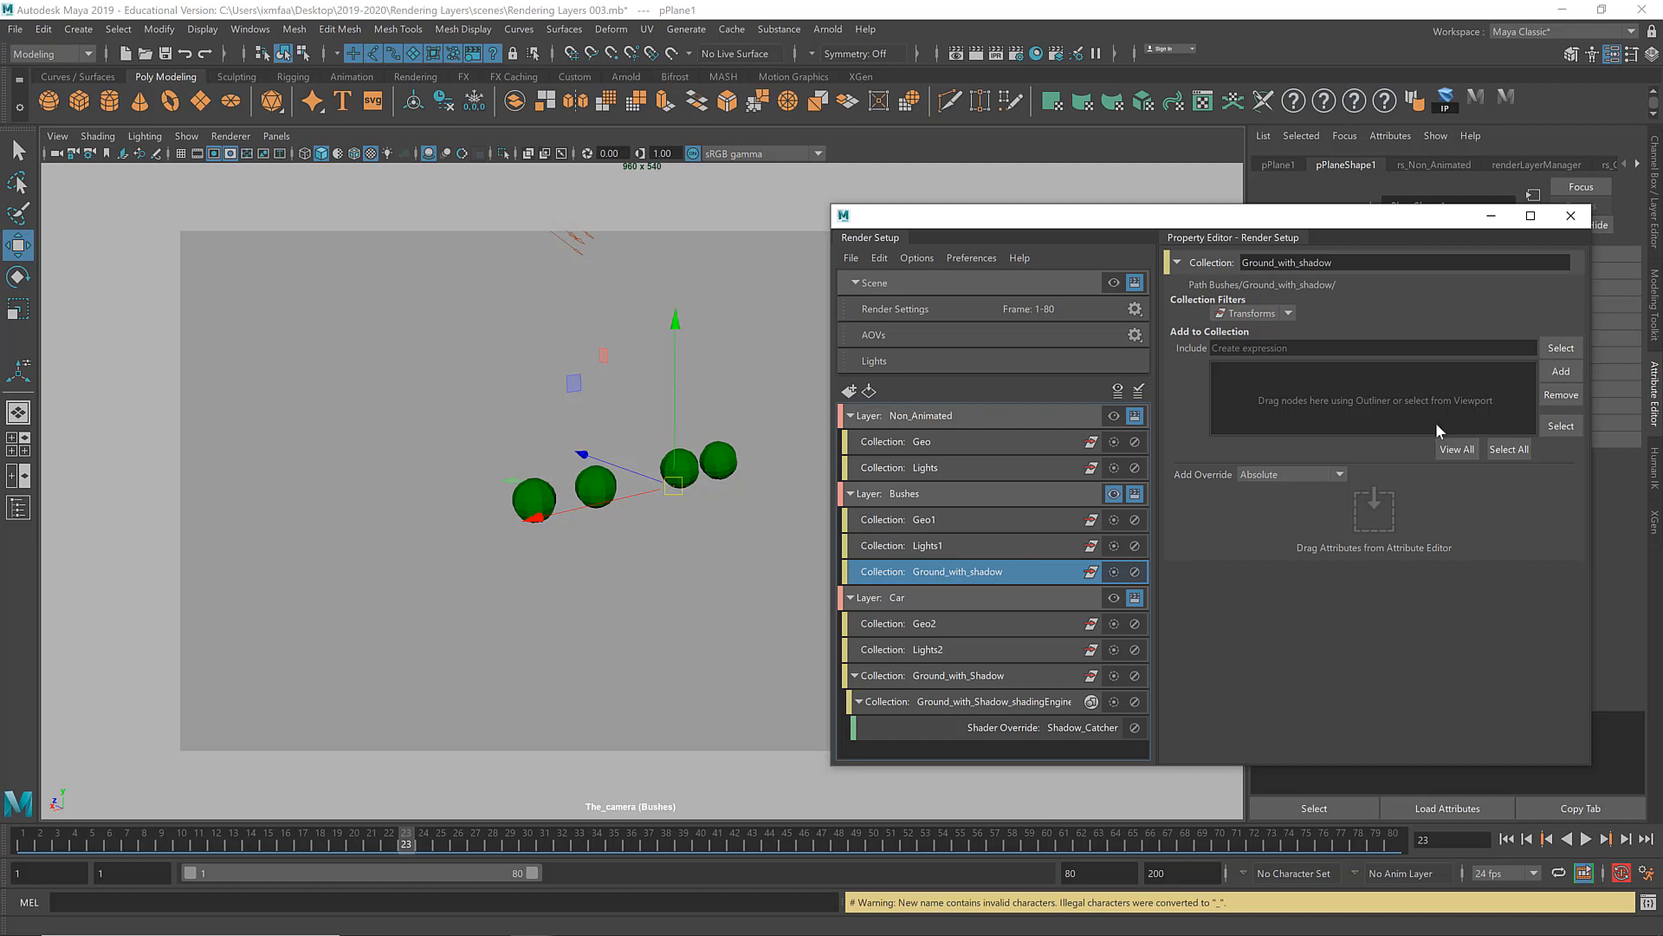
left_click(1562, 371)
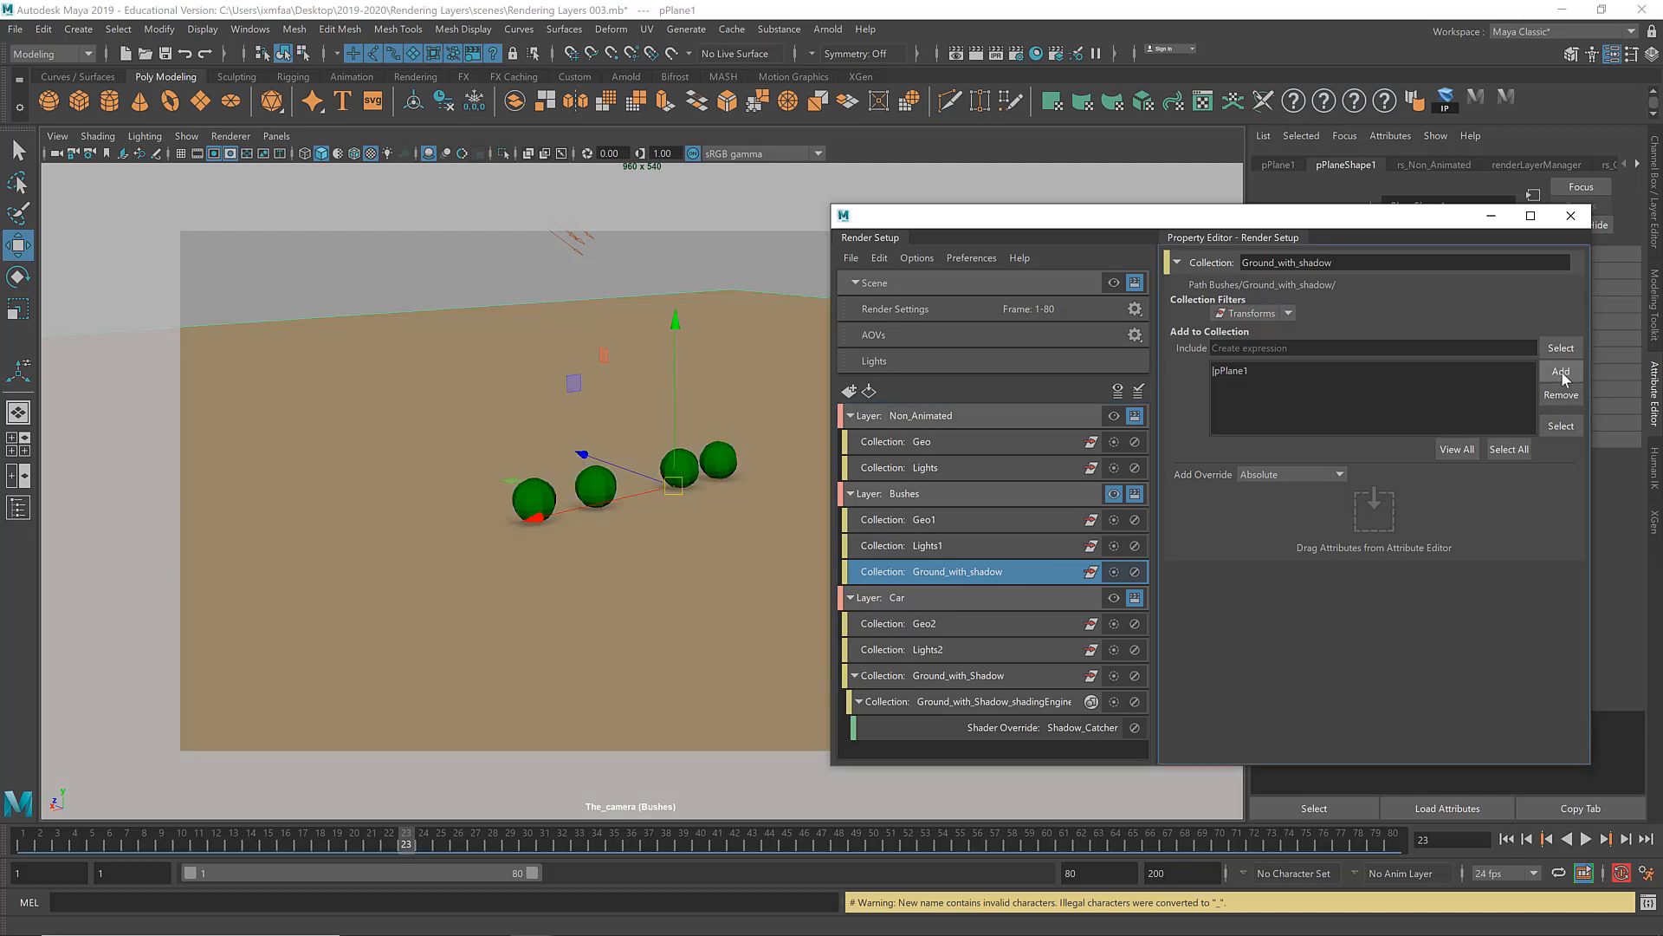
Step: Create a shader override on the Bushes layer's Ground_with_shadow collection and assign a new aiShadowMatte as its shader
right_click(1019, 572)
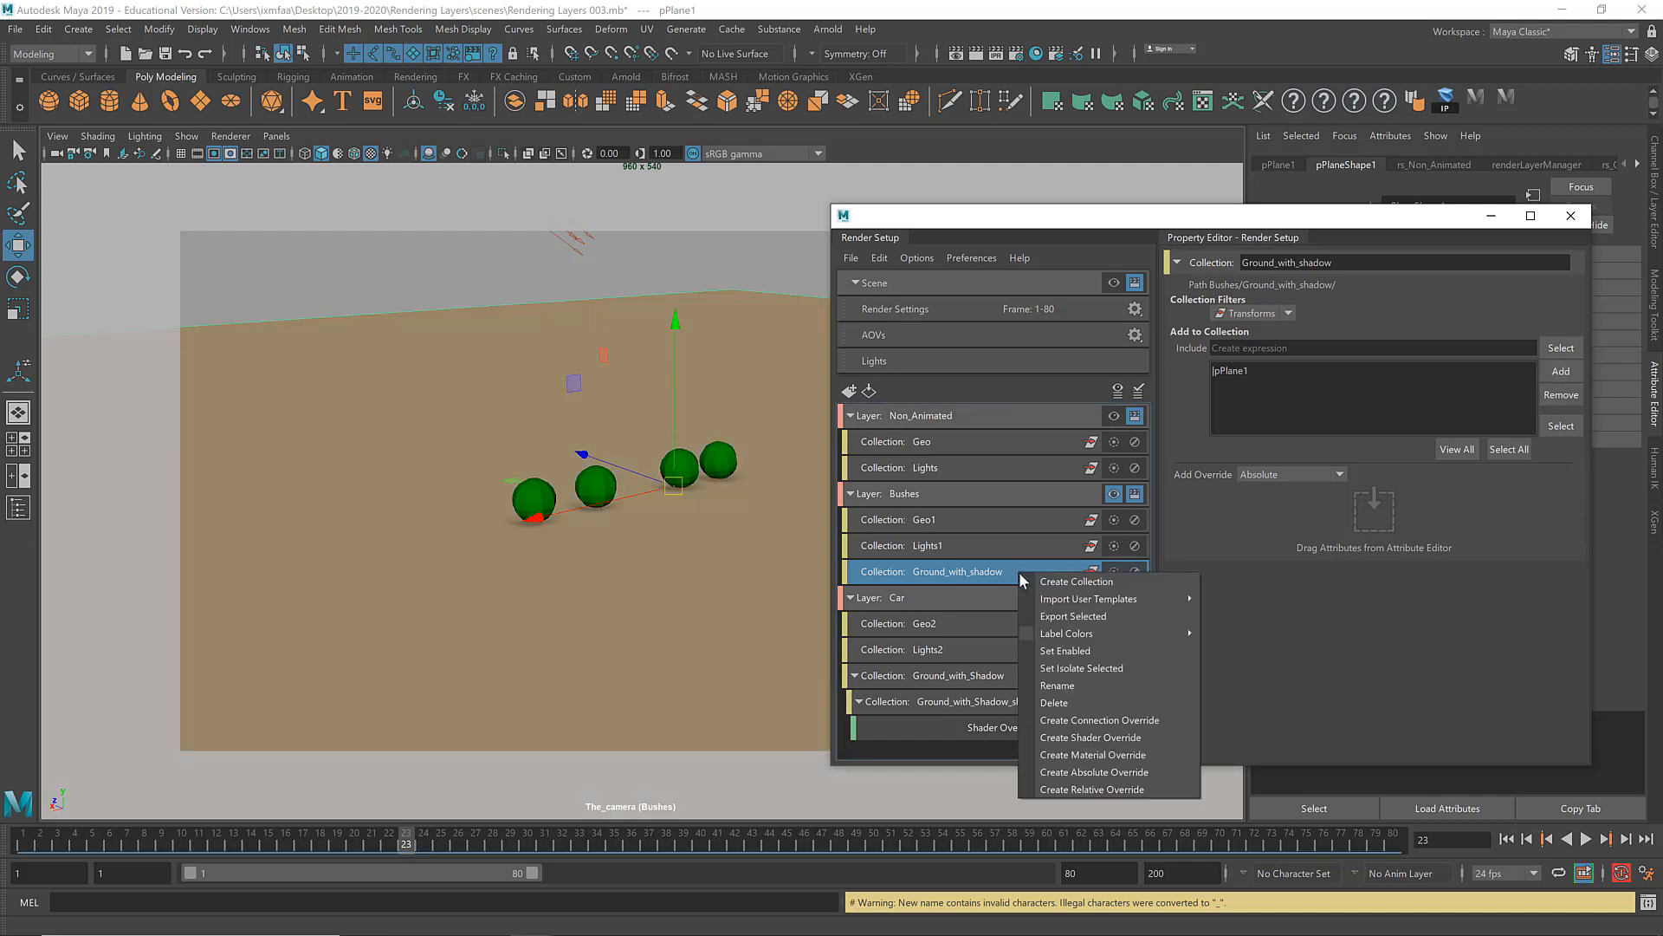
left_click(1102, 737)
left_click(1571, 302)
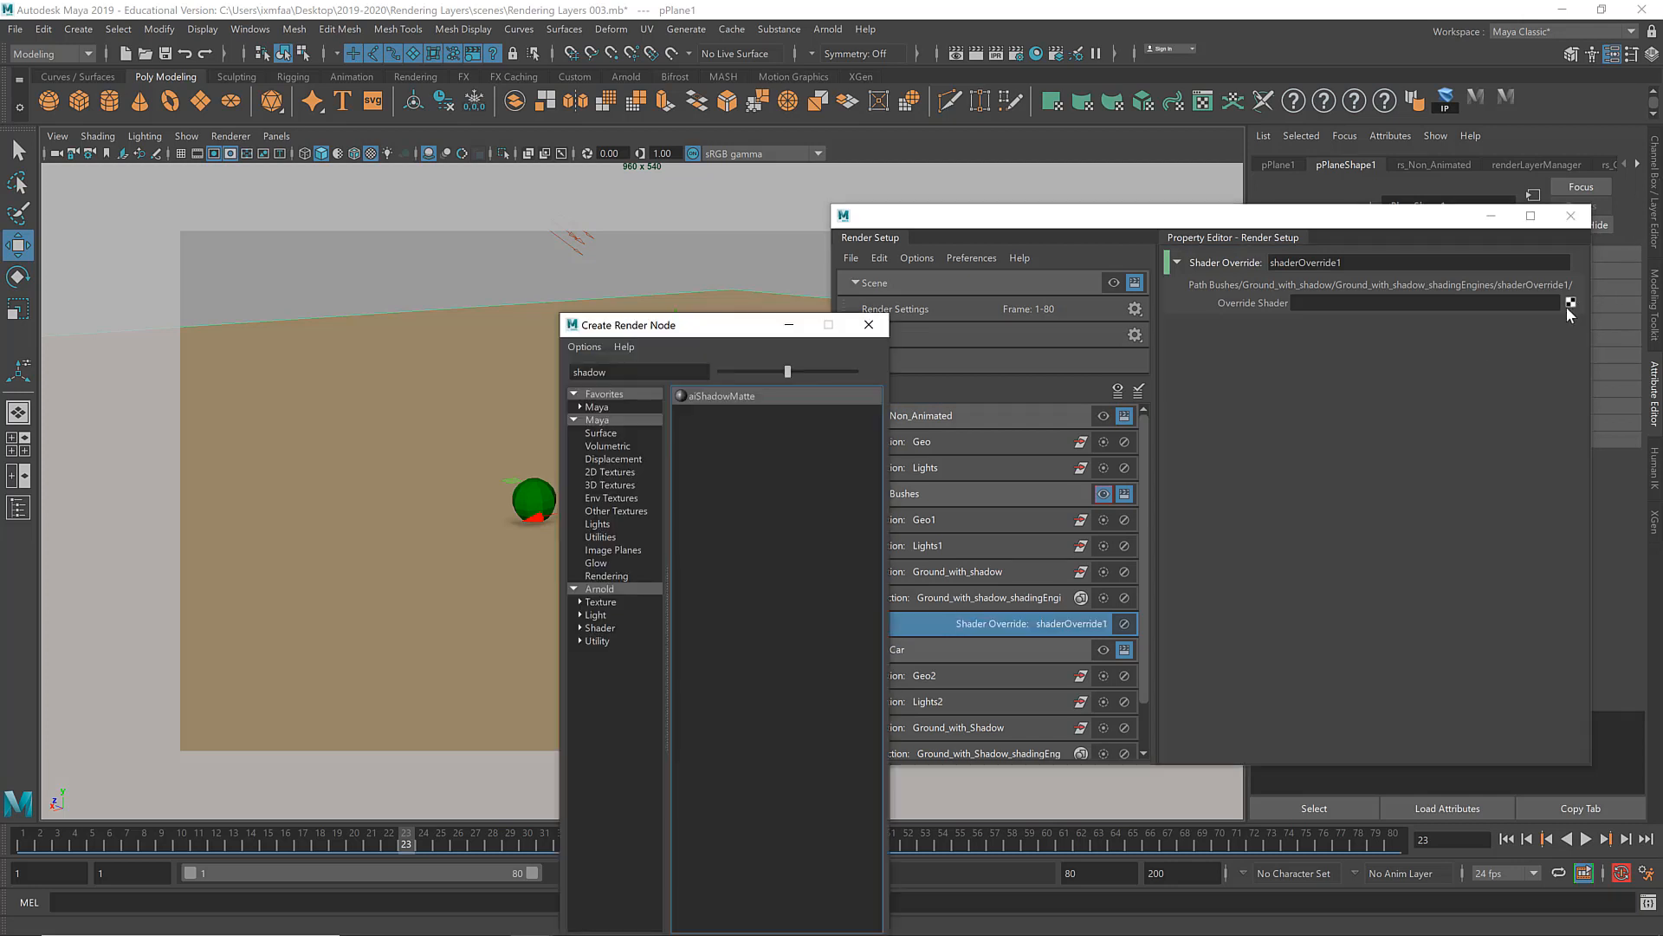
left_click(726, 396)
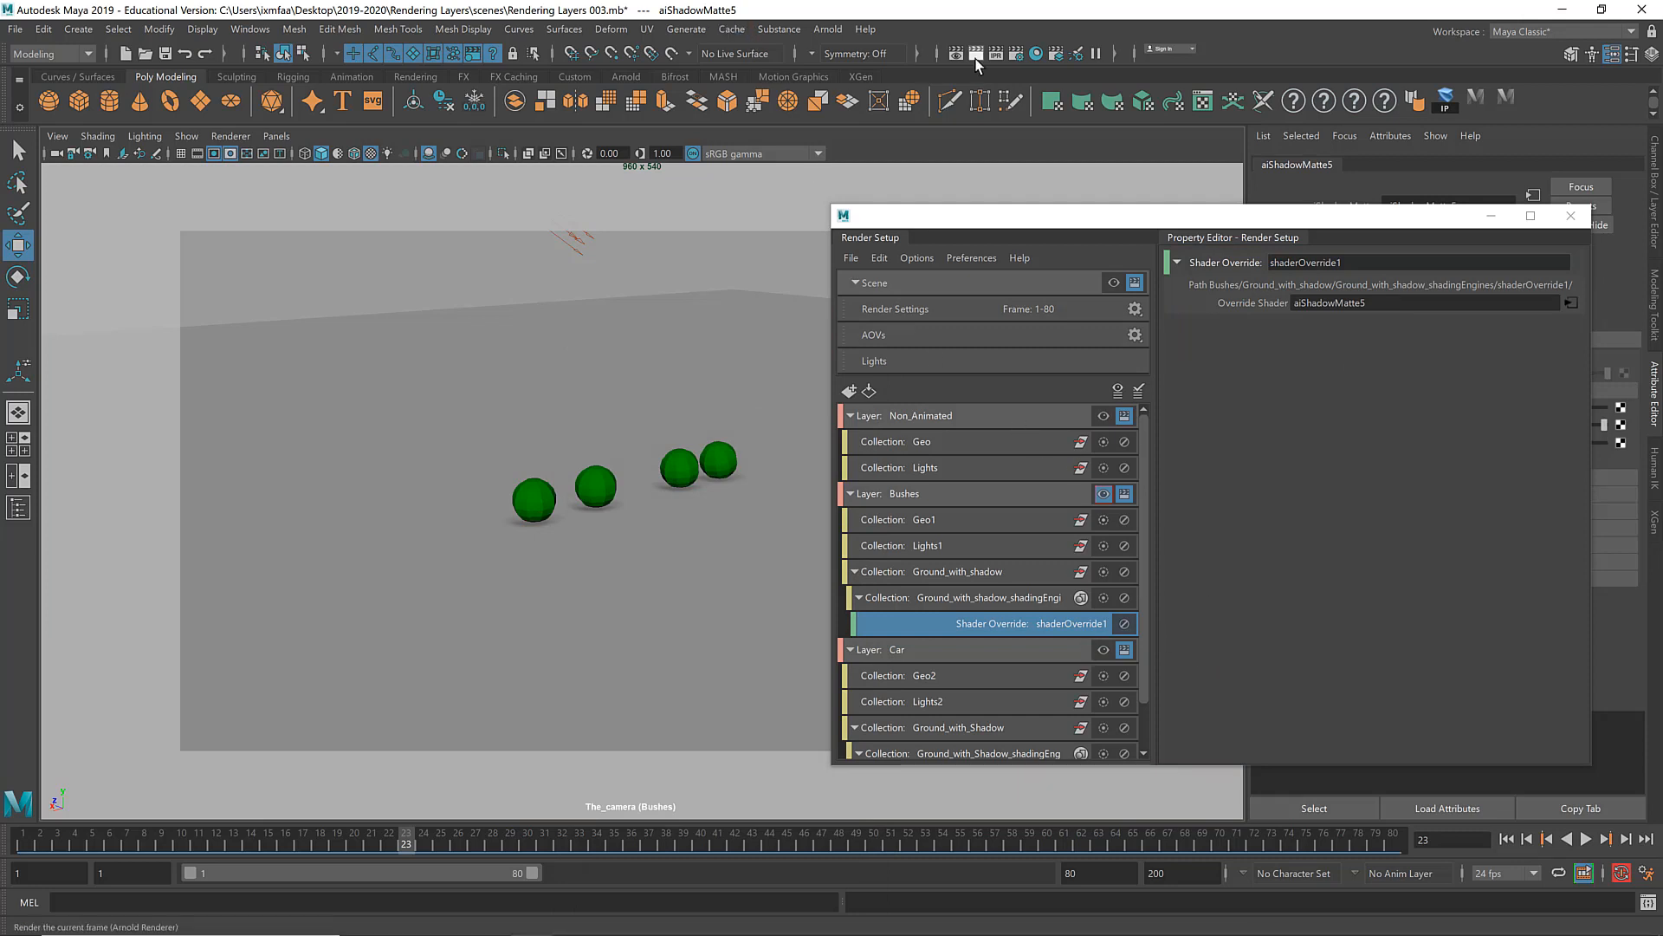
Step: Render the Bushes layer with Arnold to check the shadows on the ground, then close the render window
left_click(827, 30)
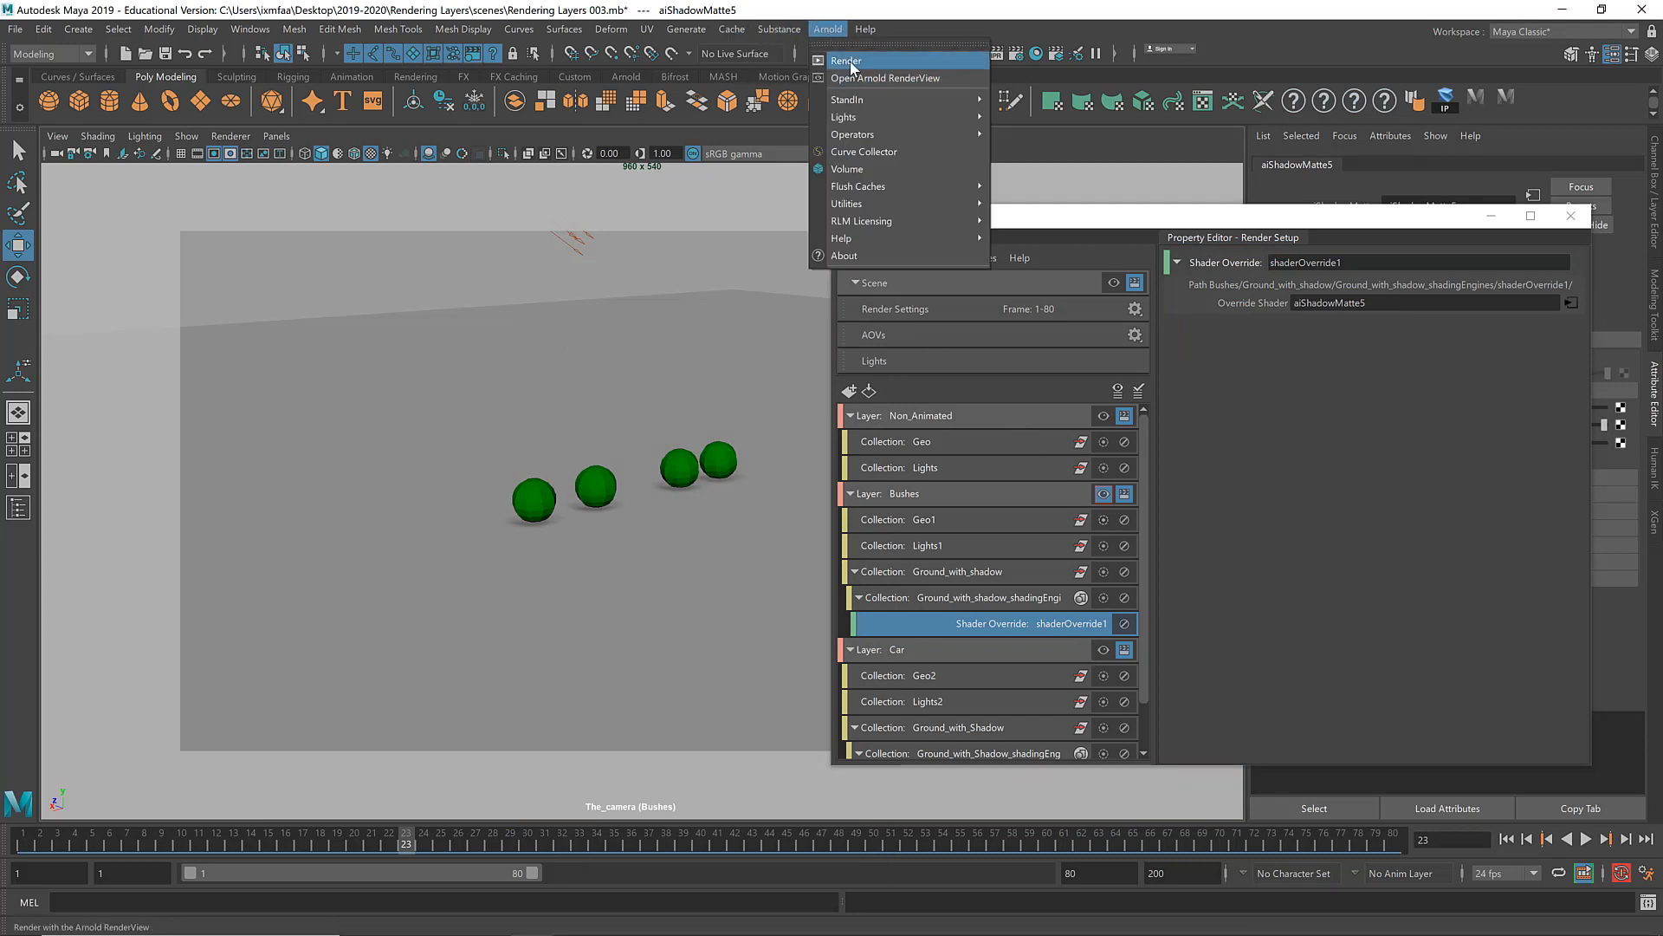
left_click(850, 61)
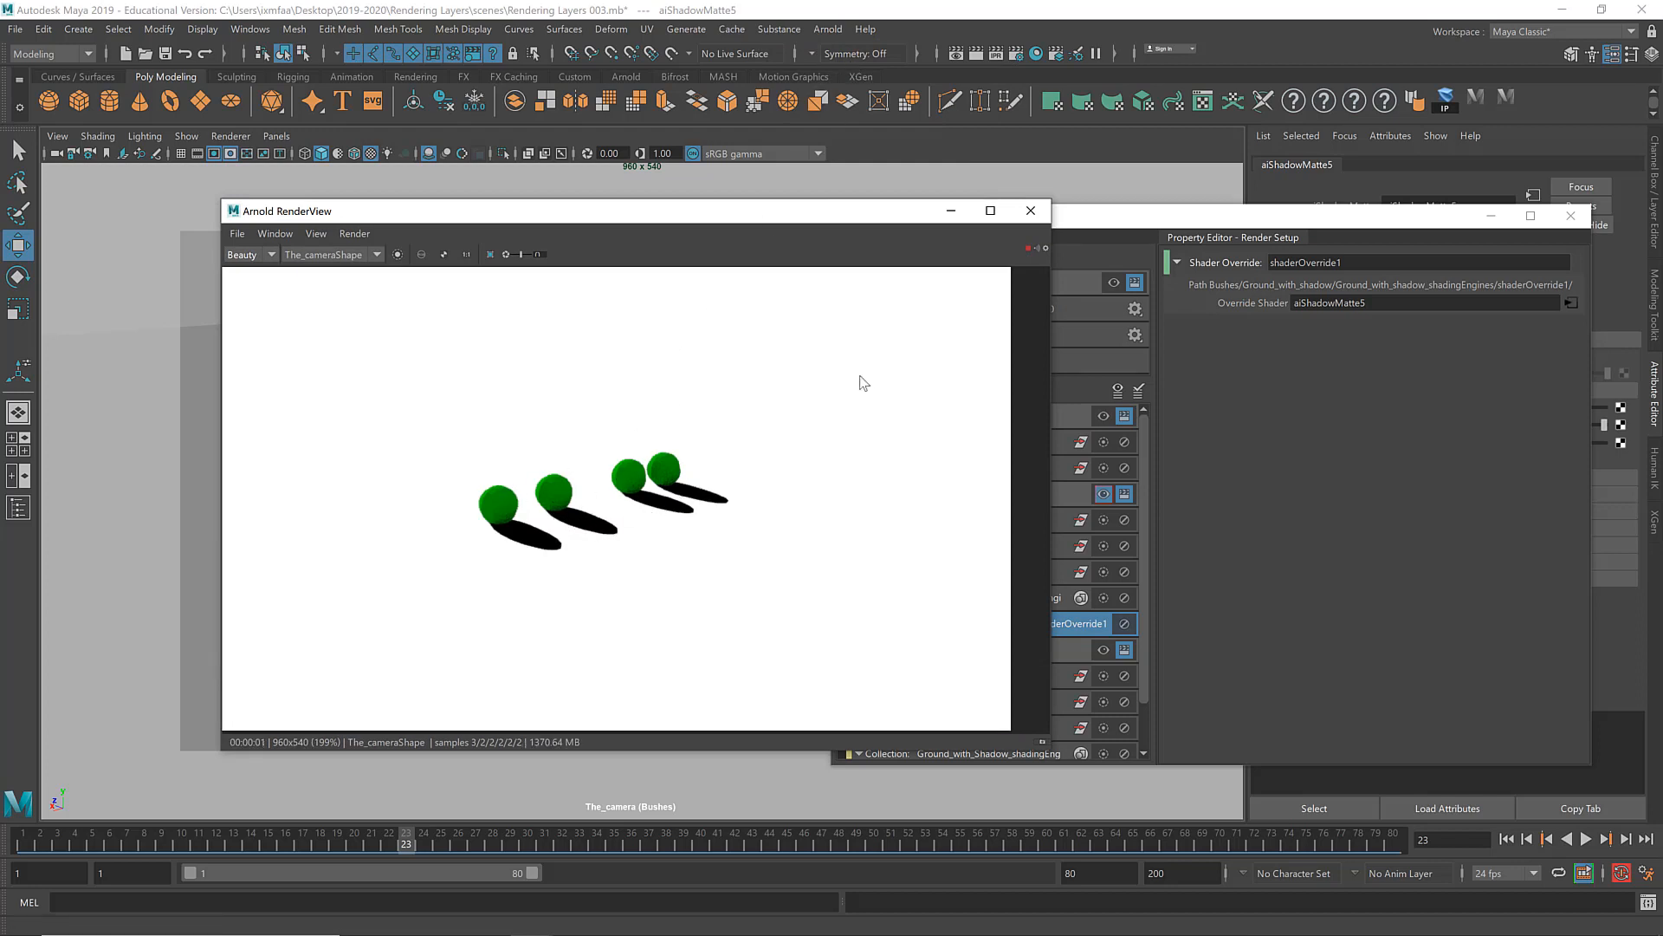
left_click(1031, 211)
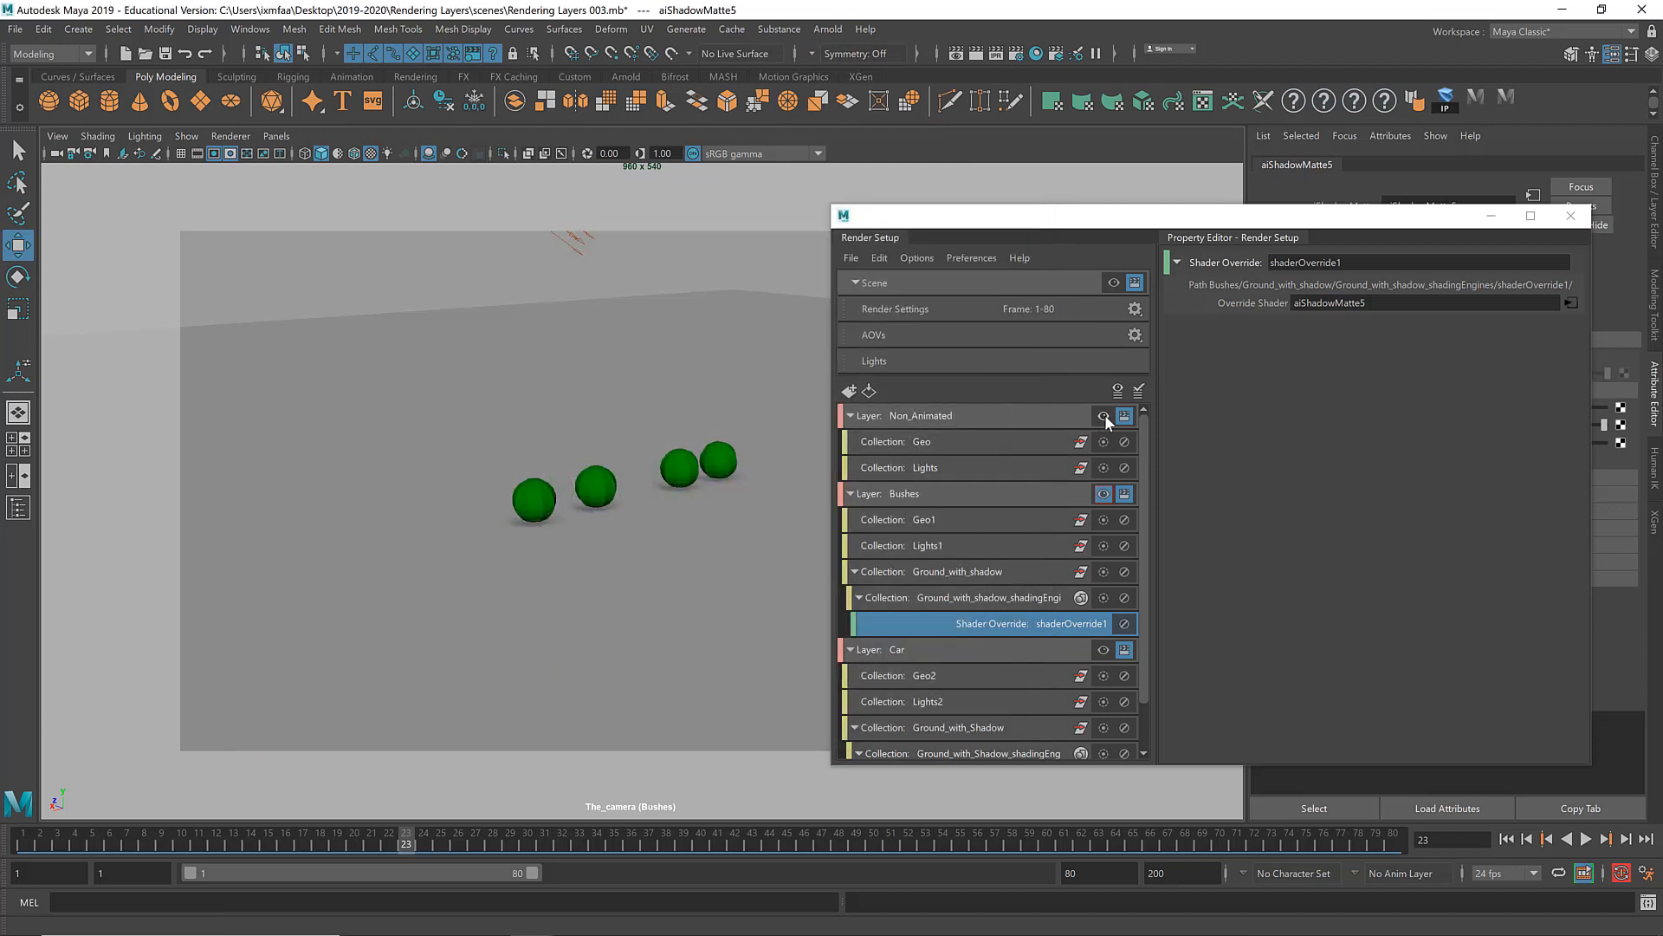
Step: Switch the visible render layer between Non_Animated, Car and Bushes to review what each layer contains
left_click(1104, 415)
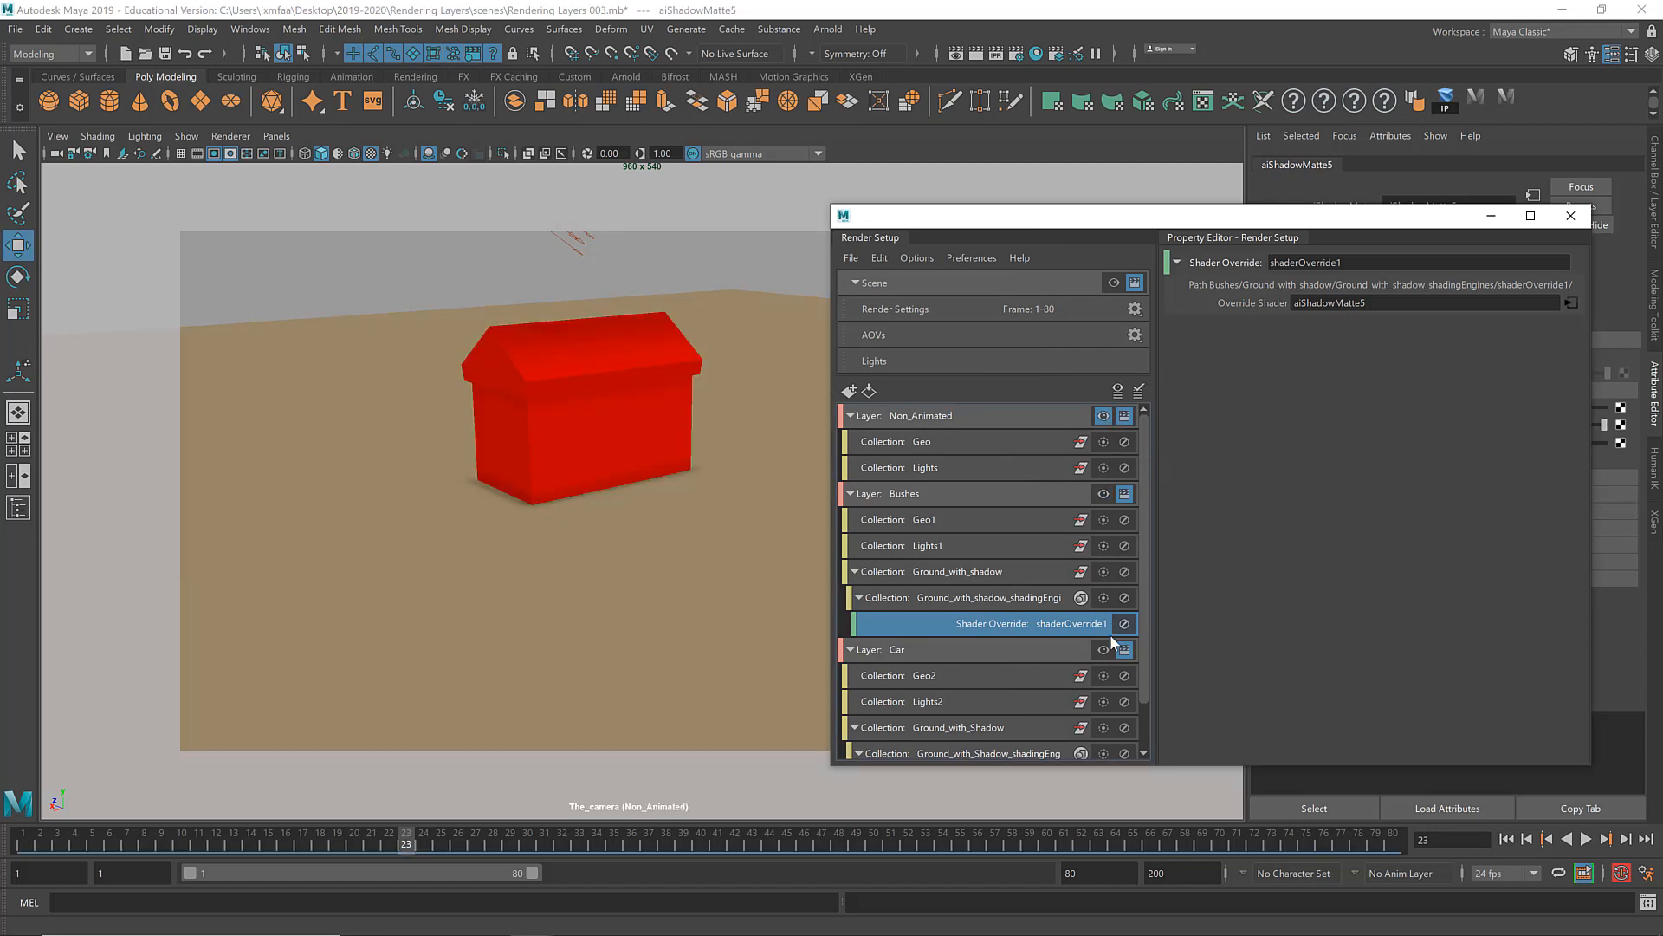
scroll(1131, 539, "down", 1)
left_click(1103, 597)
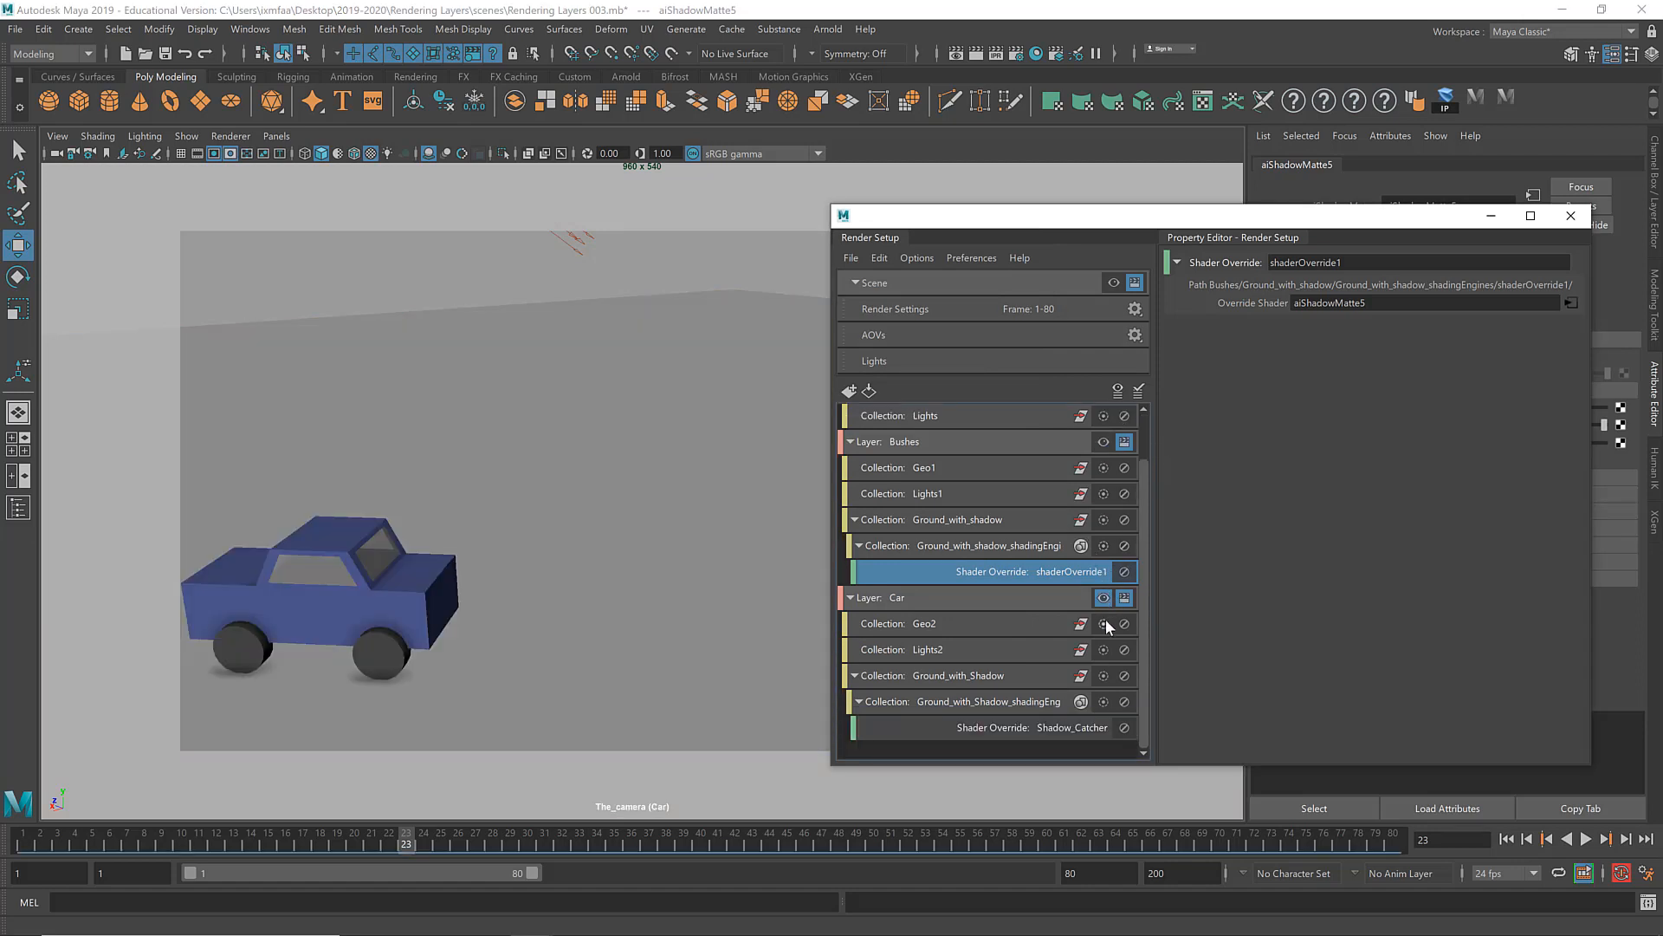
left_click(1029, 602)
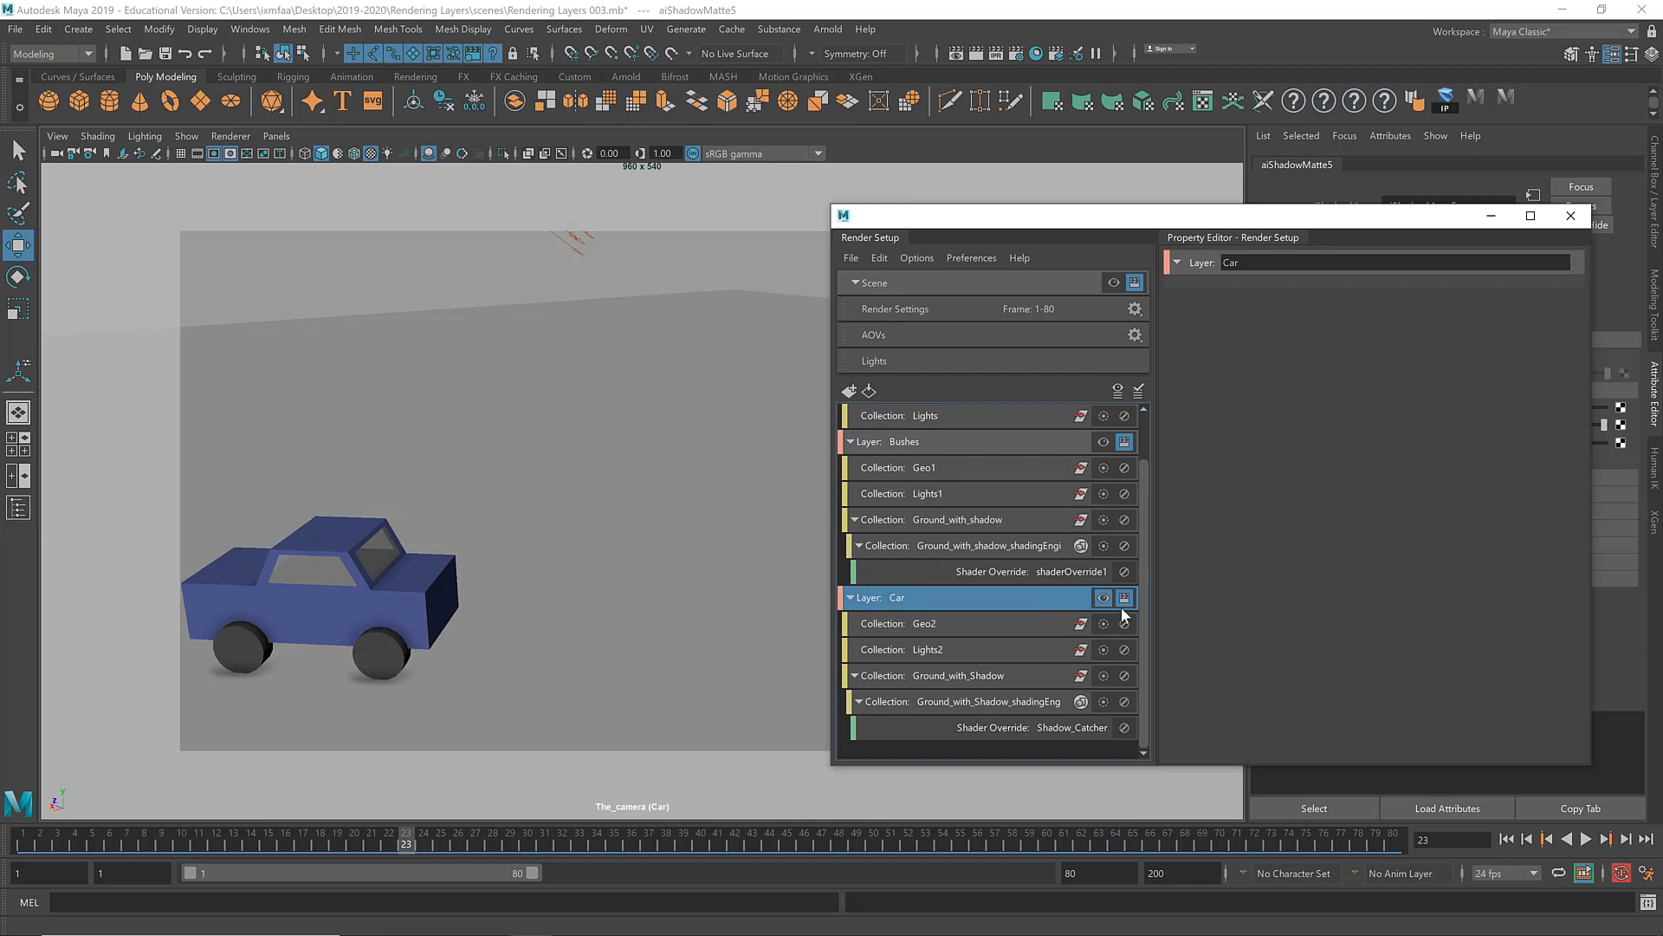
scroll(1045, 571, "up", 1)
left_click(1104, 493)
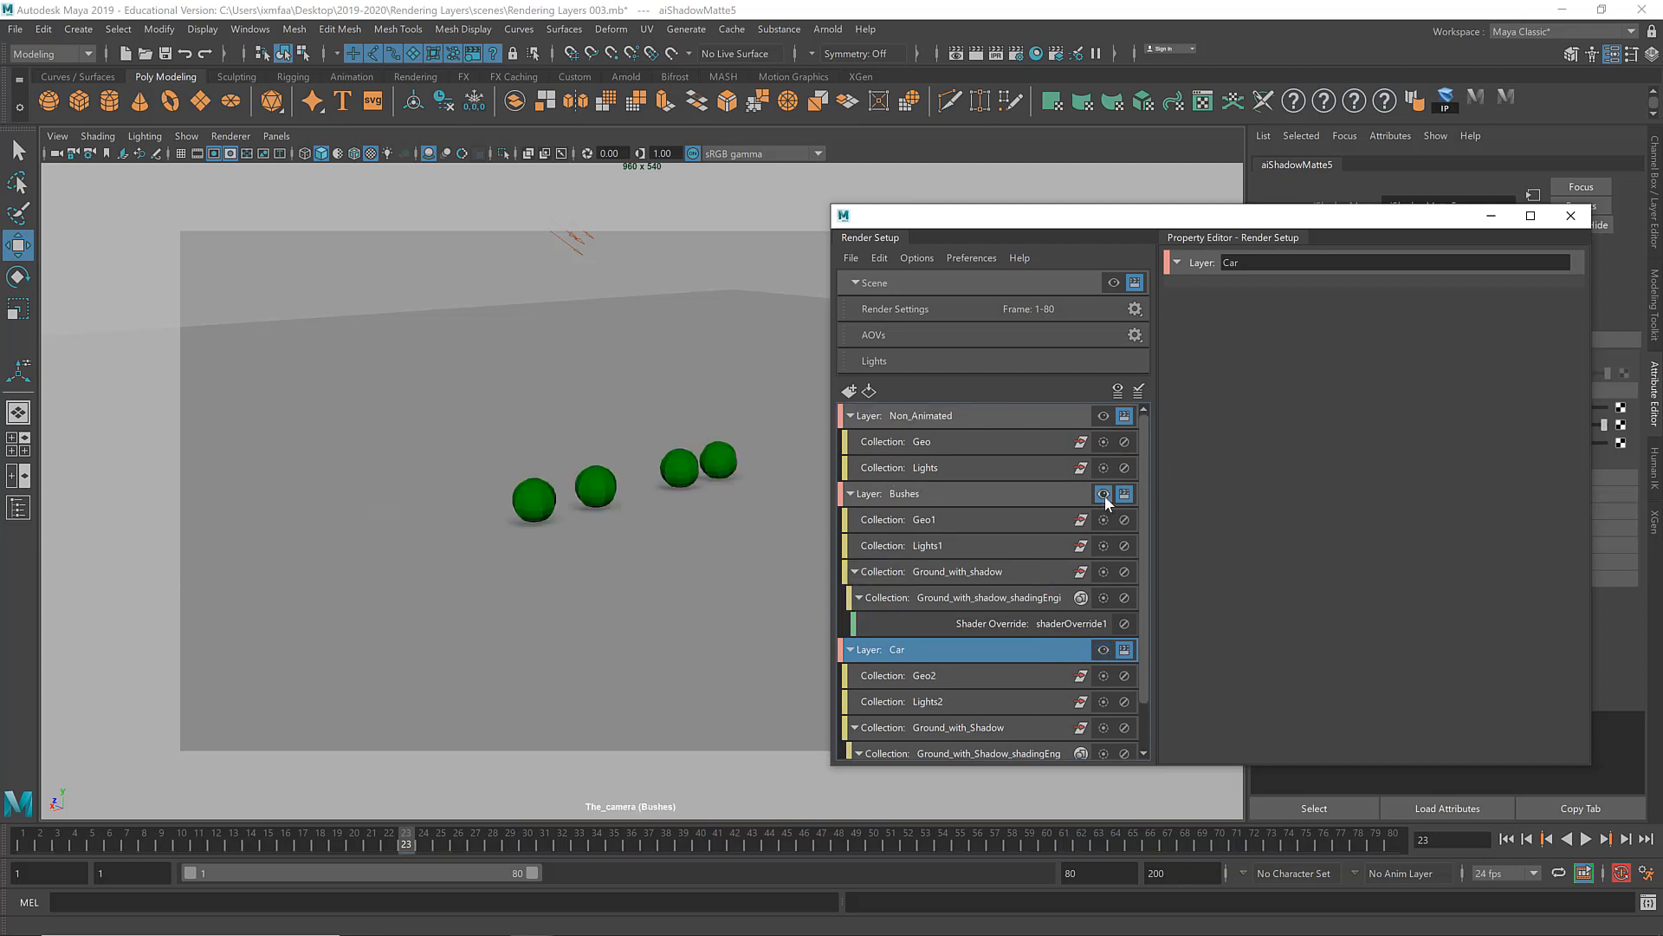
left_click(1104, 416)
left_click(1056, 411)
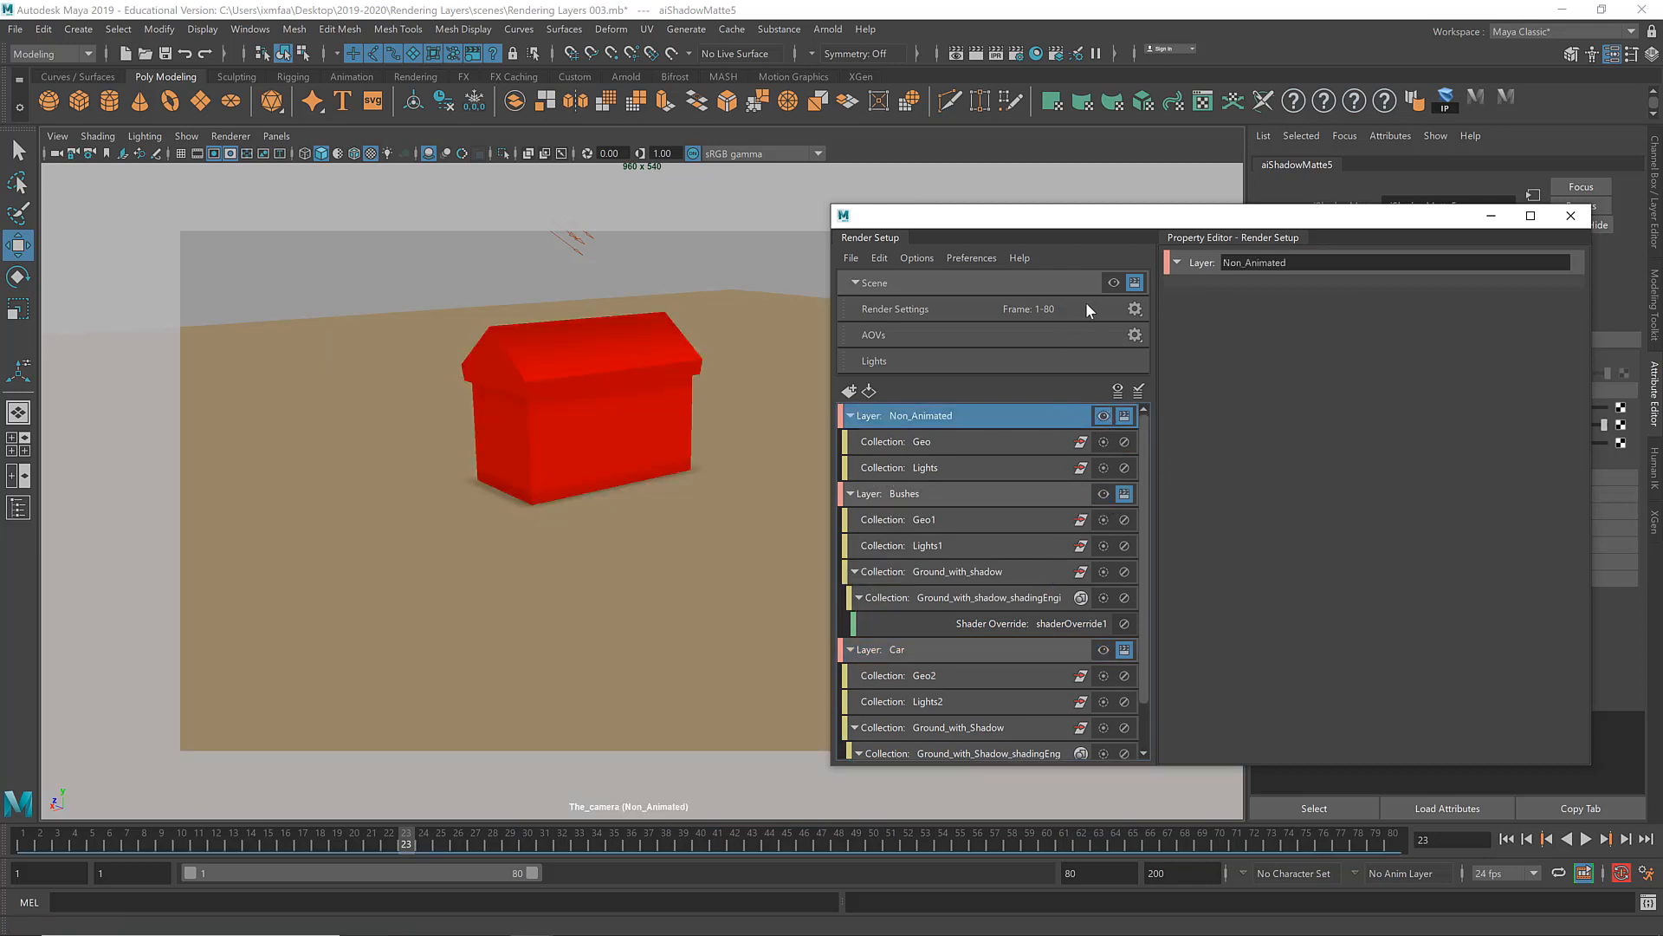
Step: Make the full scene visible again and widen the Render Setup window and its layer list
left_click(1113, 283)
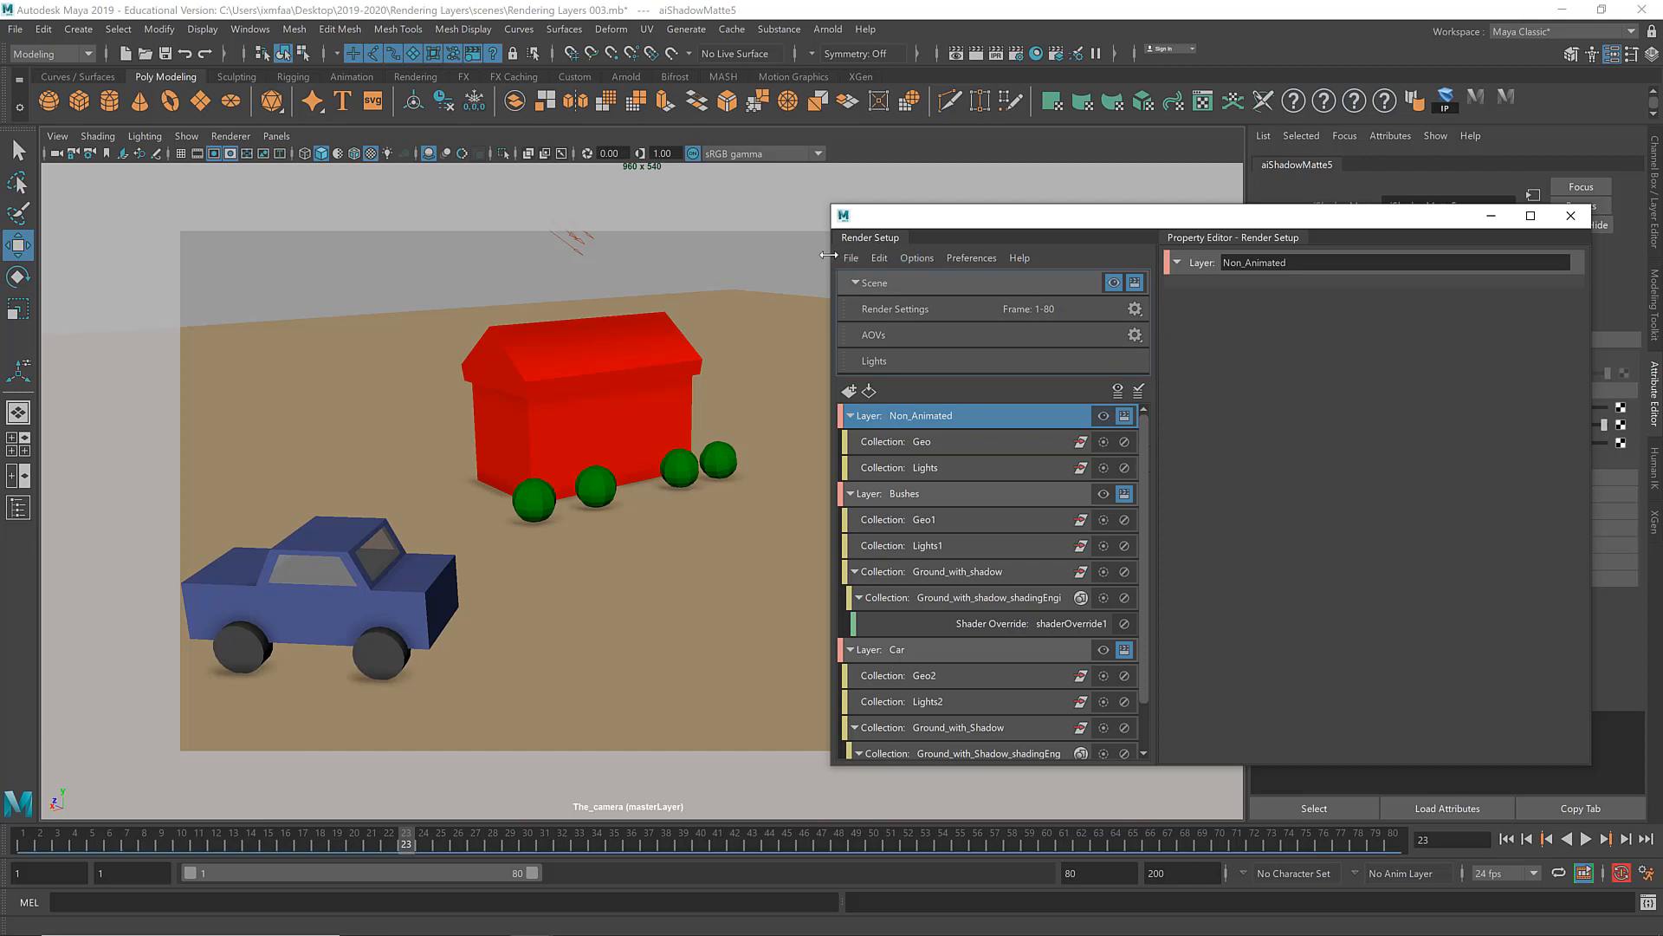
left_click_drag(829, 255, 747, 255)
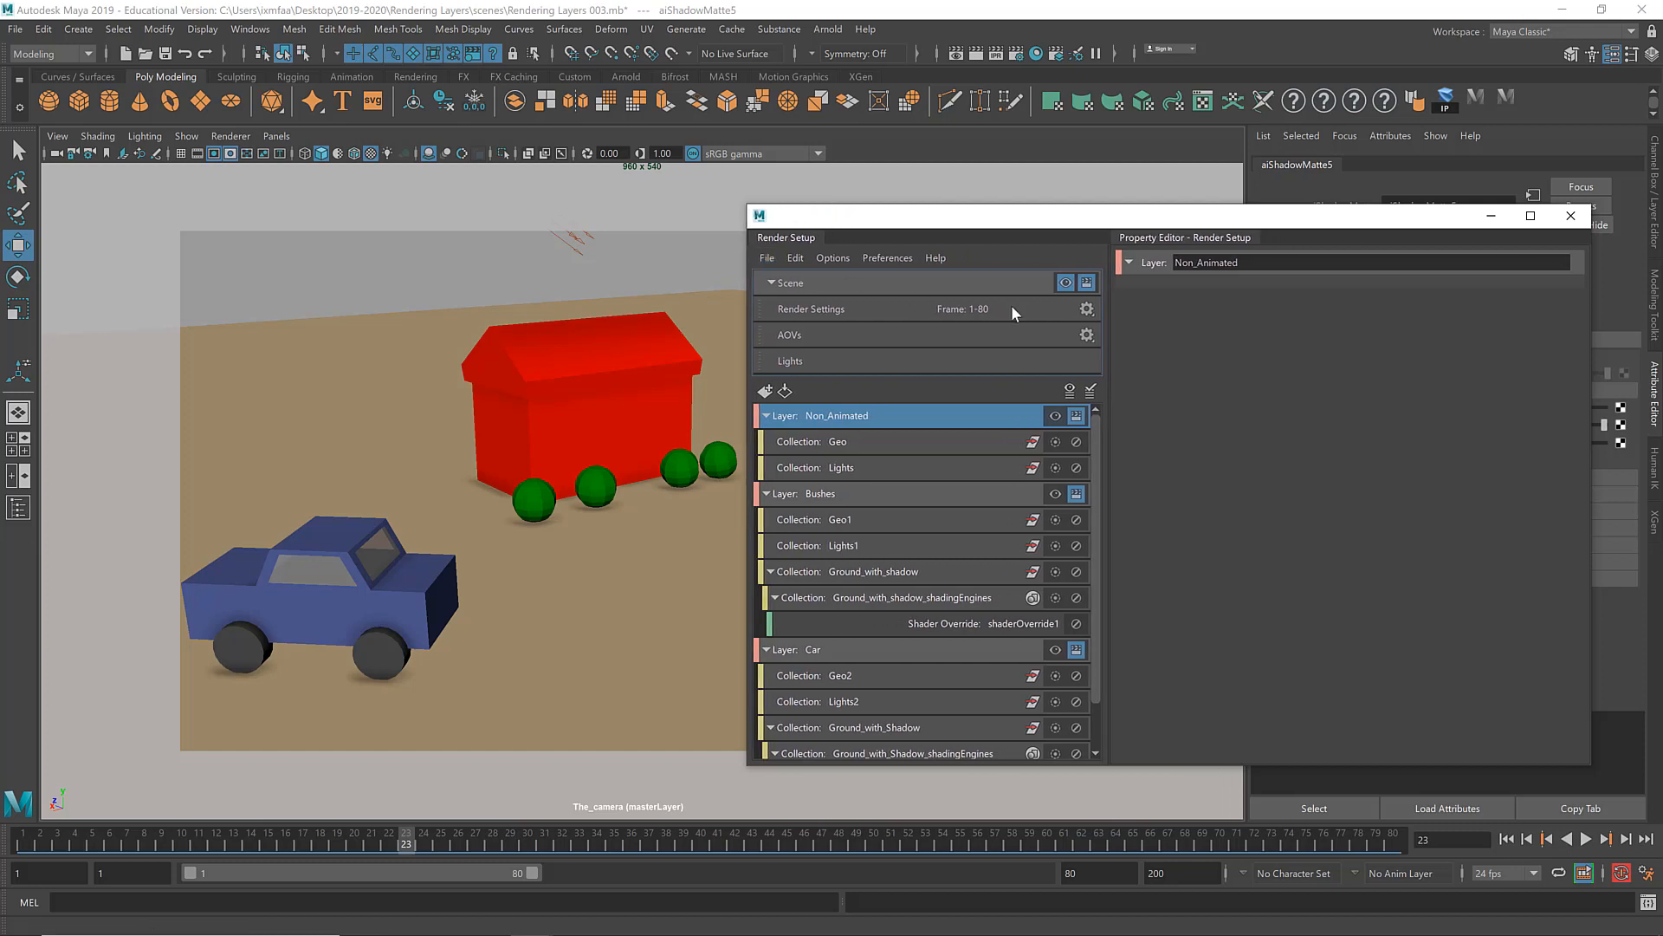
left_click_drag(1109, 322, 1178, 329)
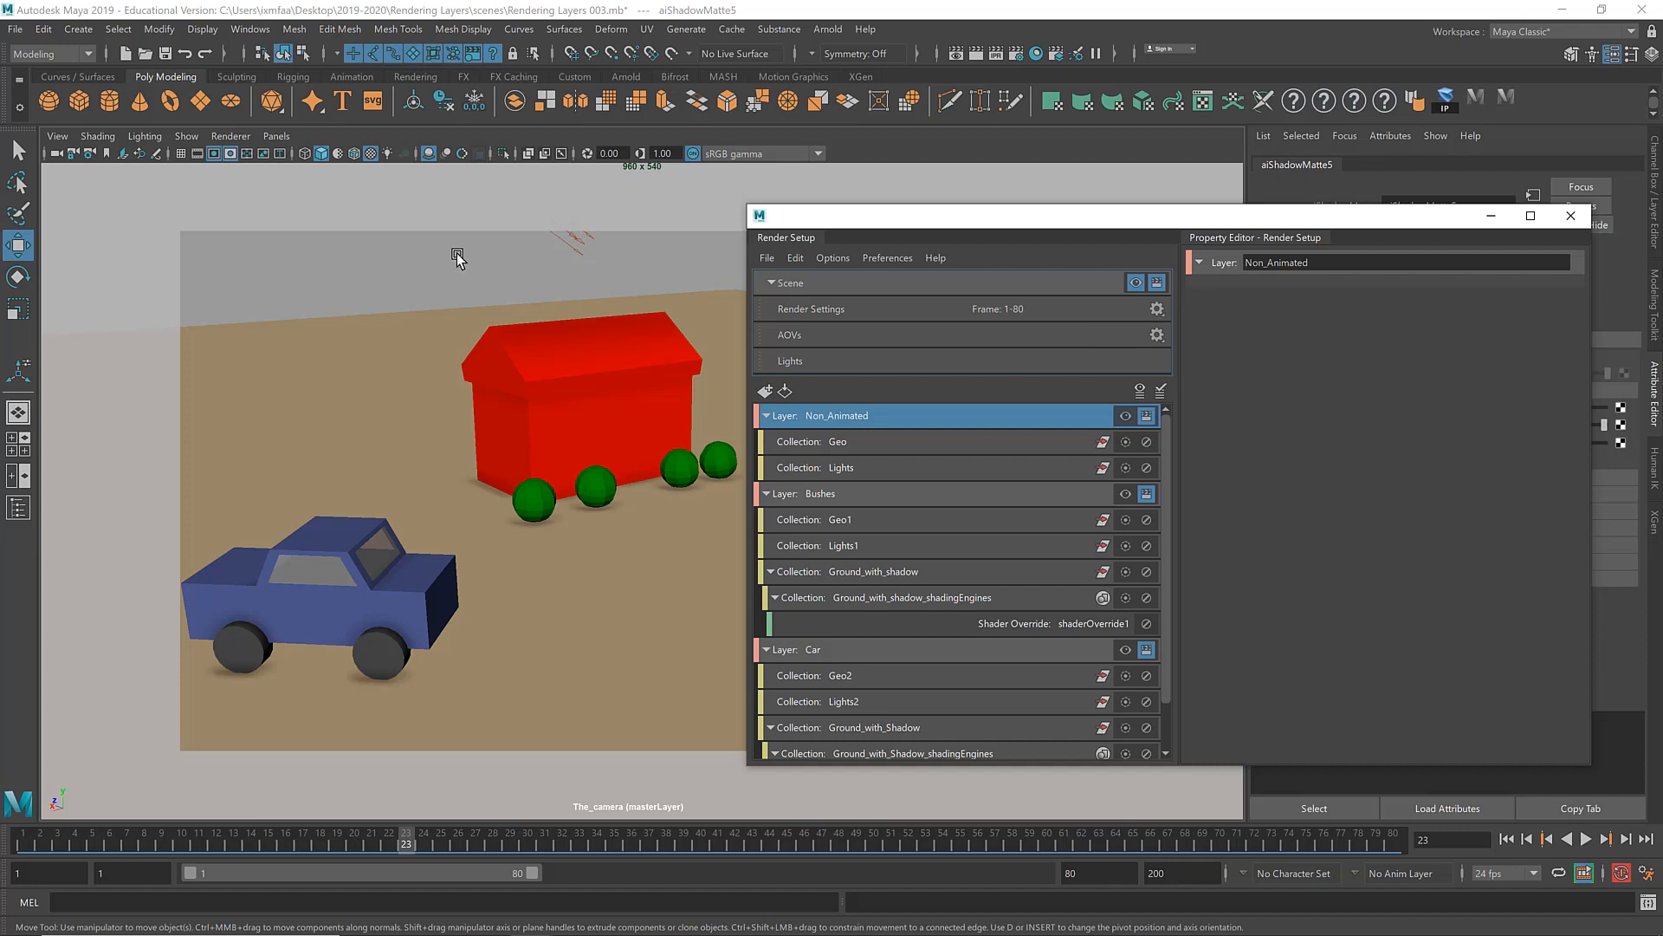
left_click(16, 29)
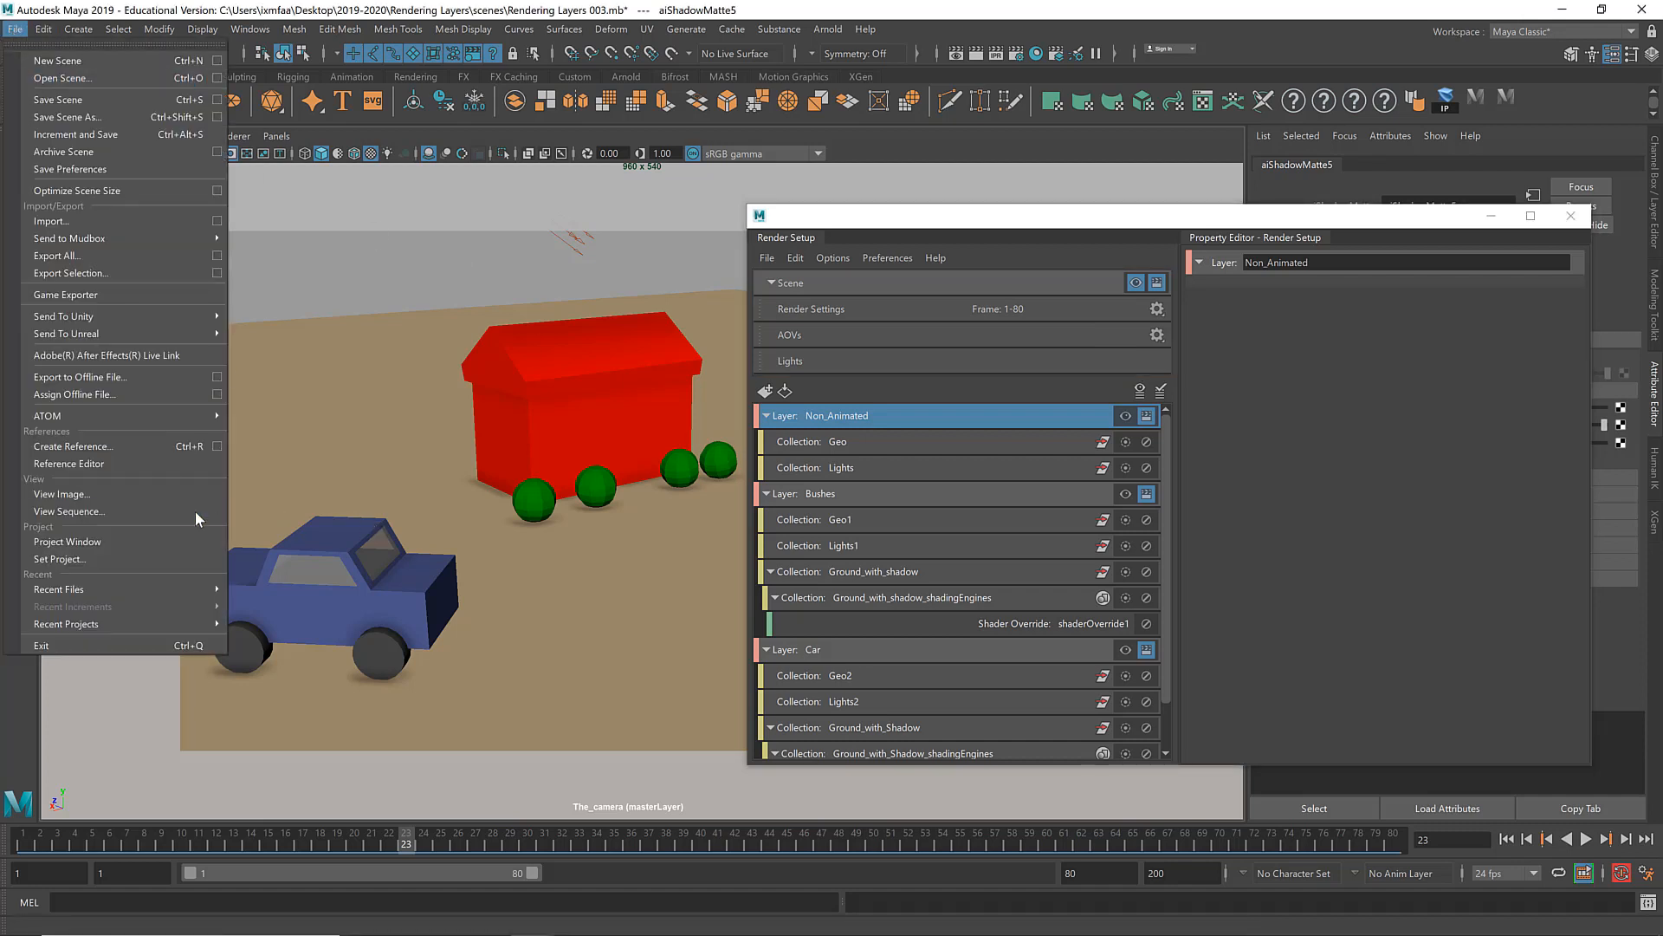
left_click(134, 539)
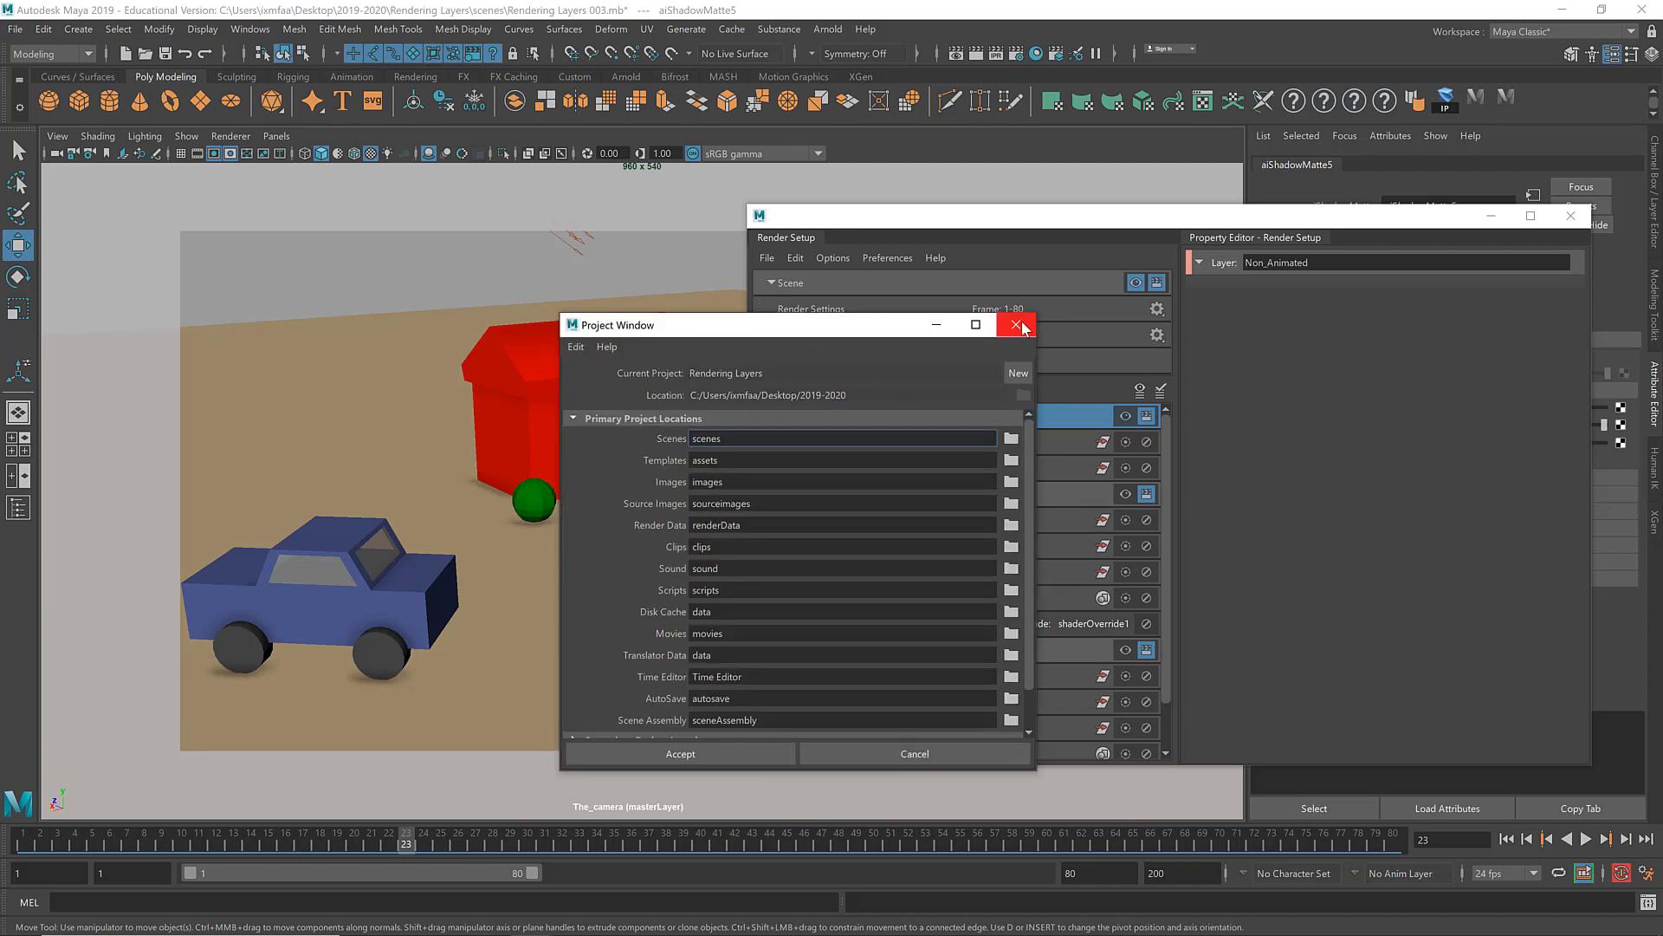
left_click(1018, 372)
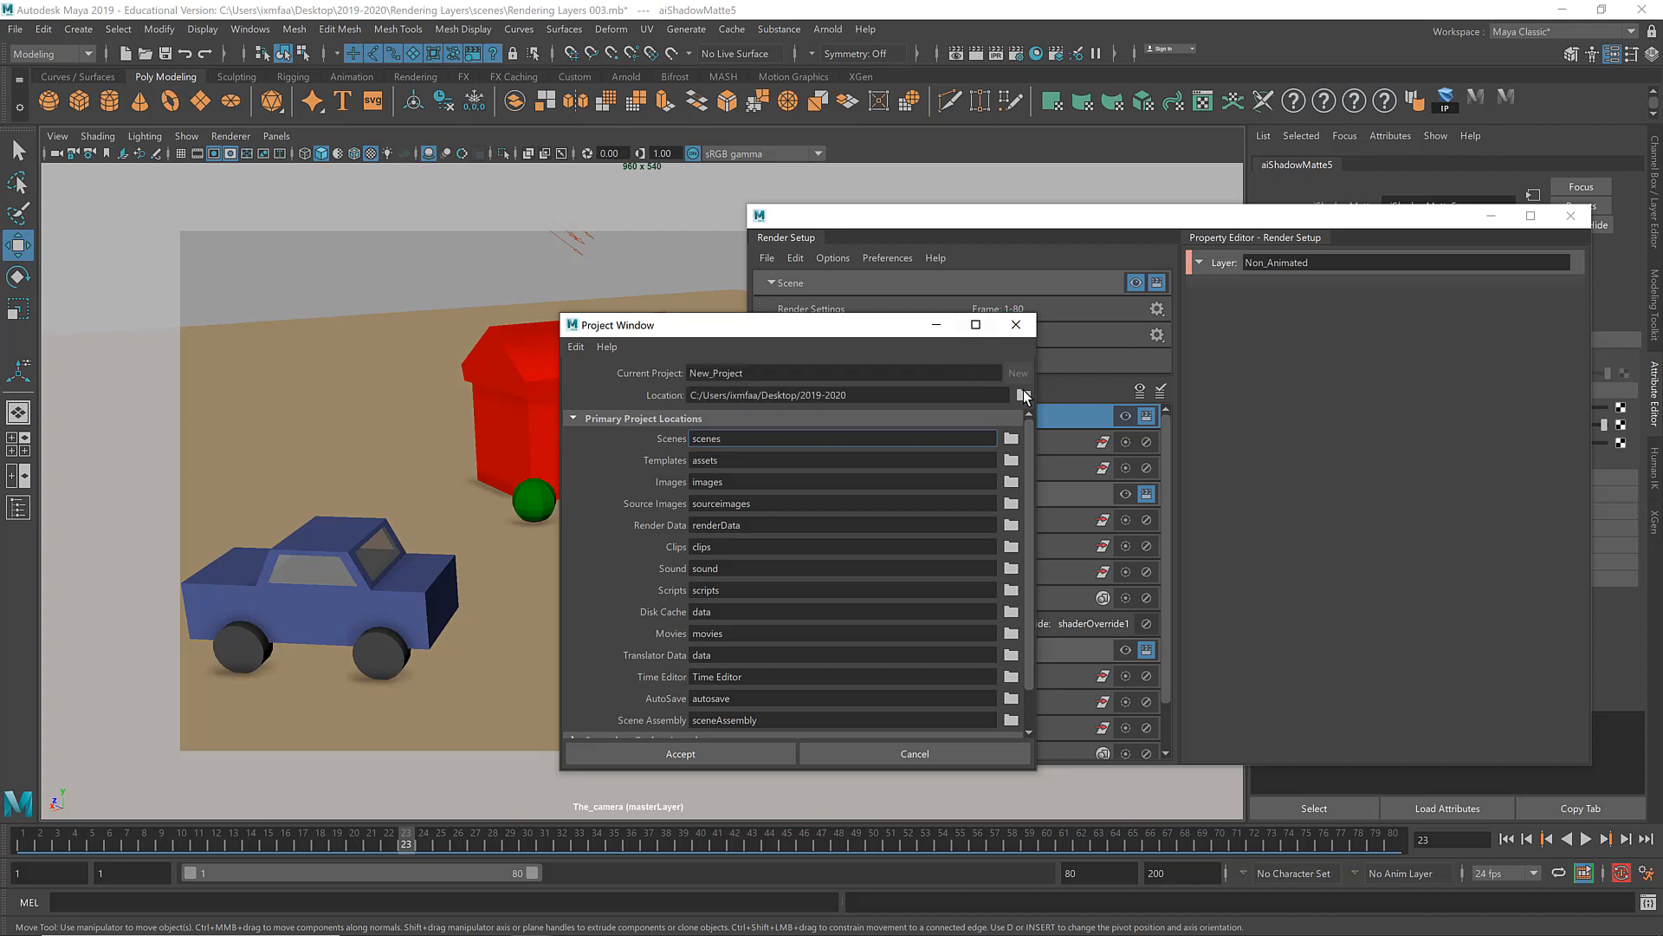
left_click(1016, 324)
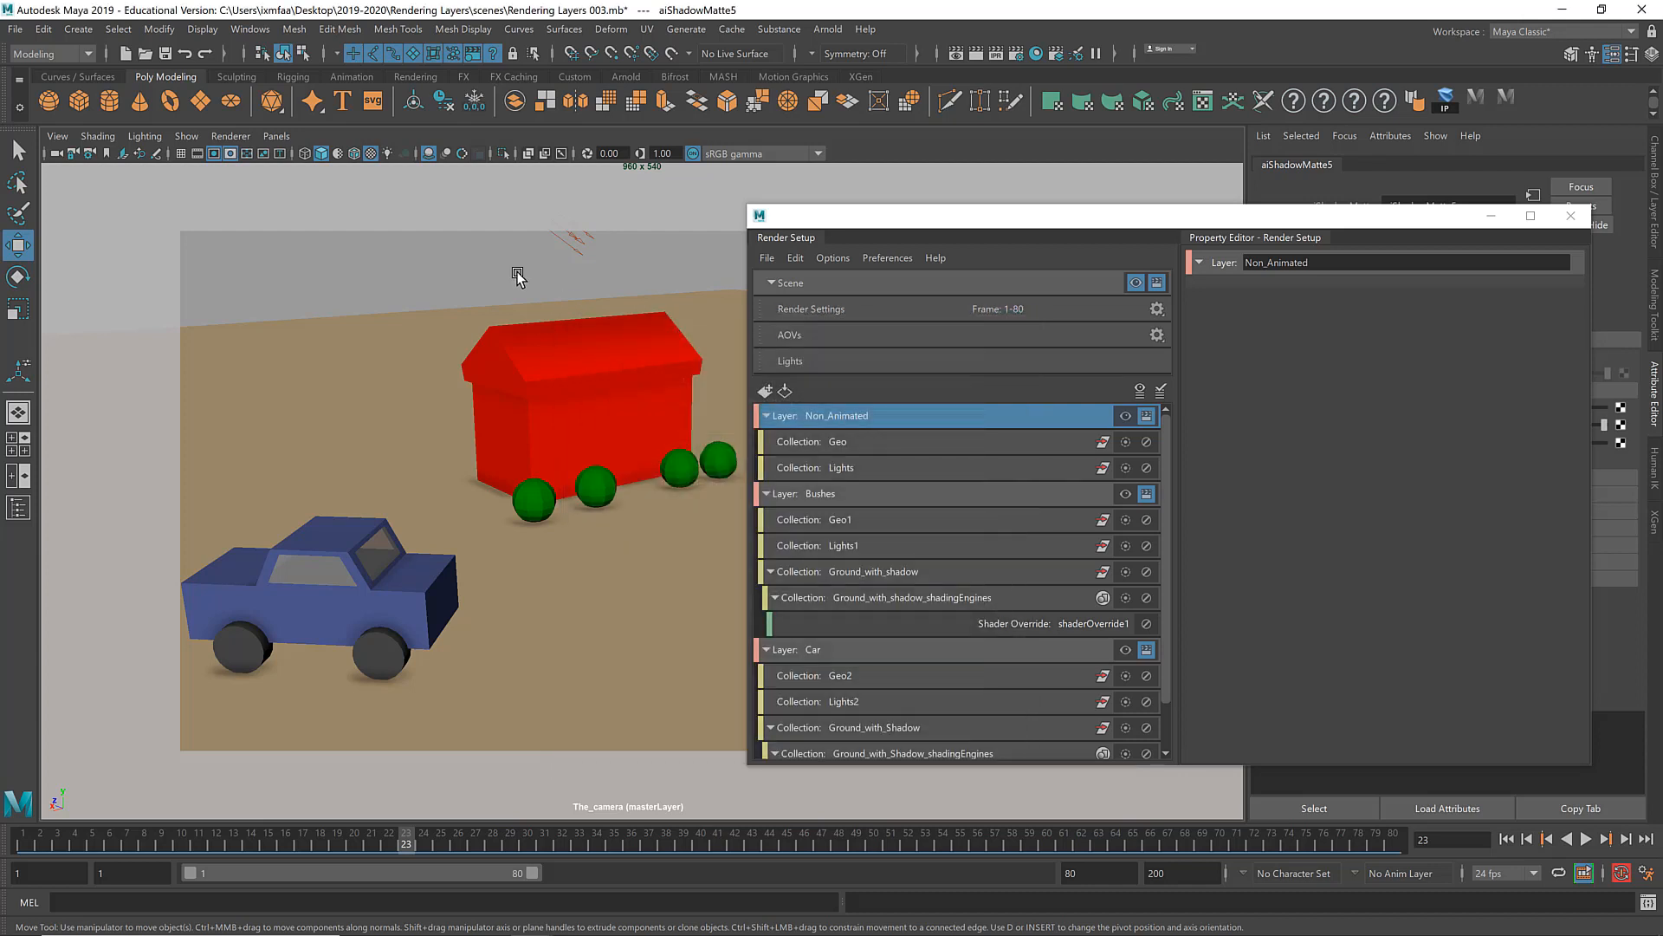
Step: Save the scene as a new version named Rendering Layers 004 - Ready for rendering.mb in the scenes folder
key("q")
key("ctrl+shift+s")
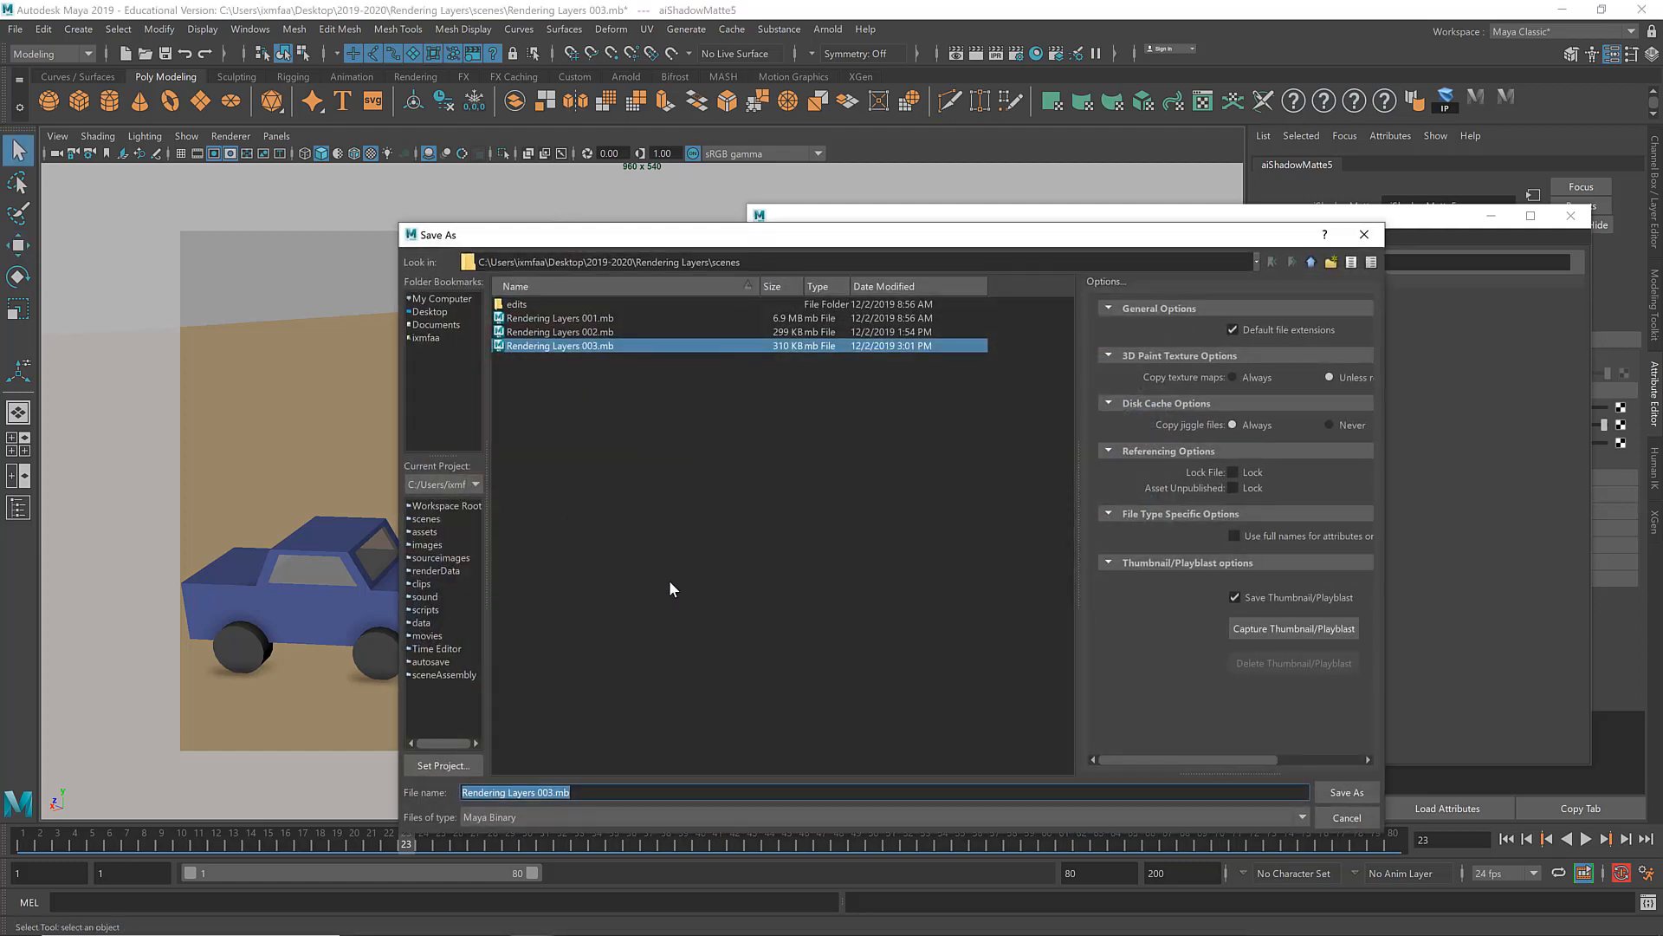
key("Left")
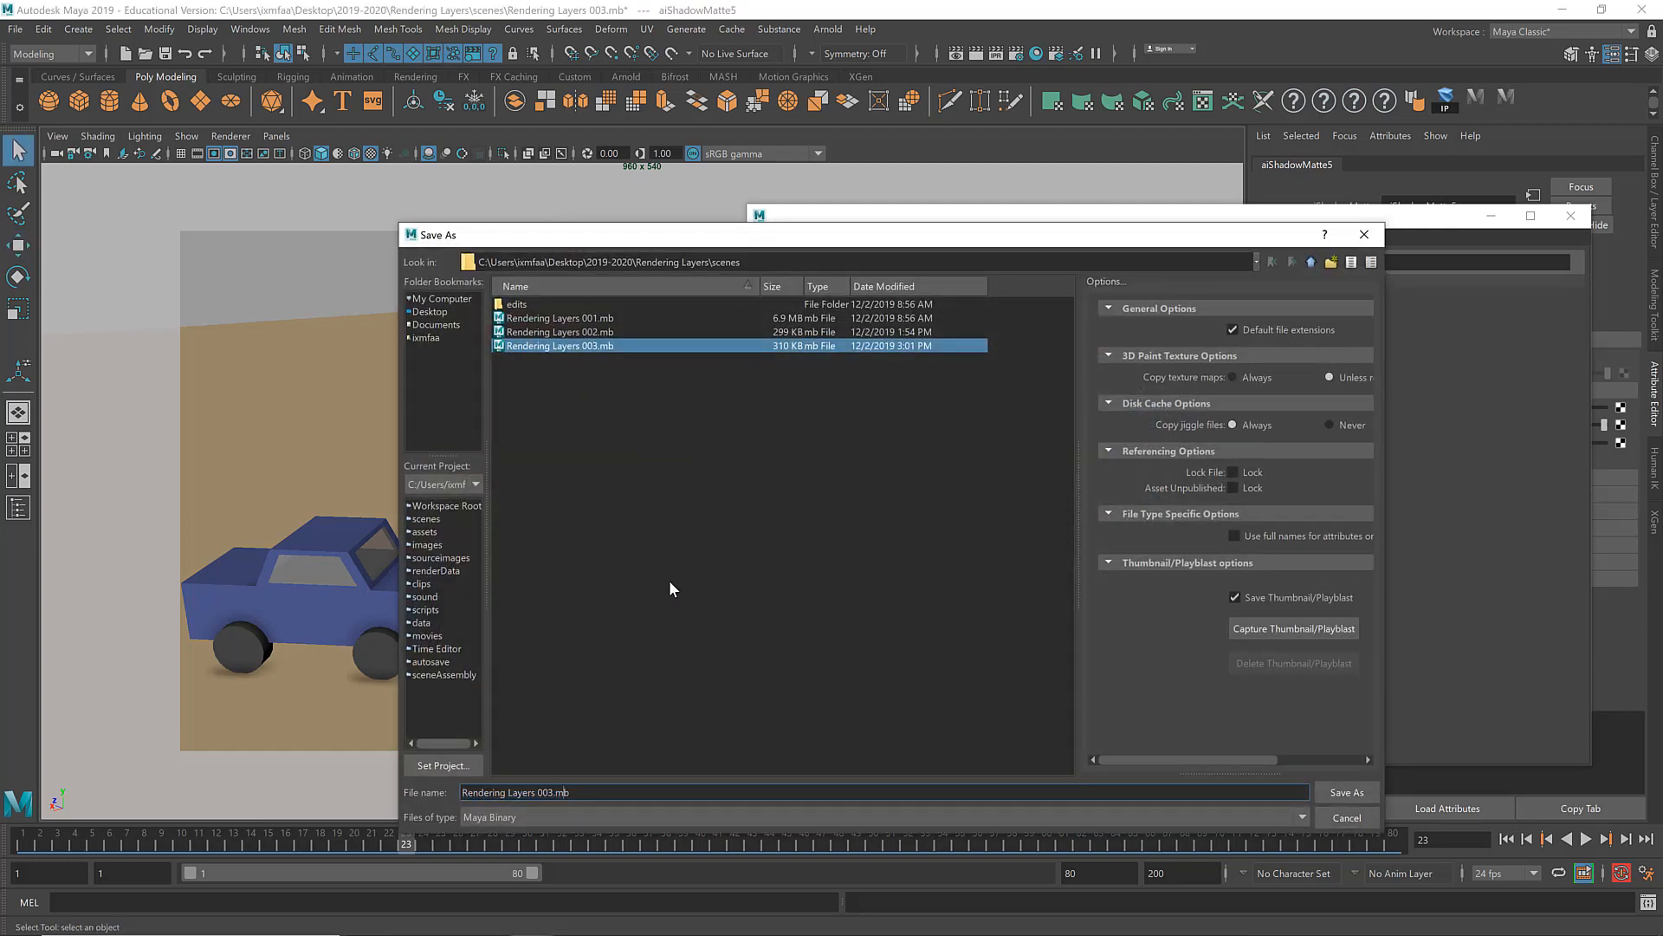
key("BackSpace")
type("4 - ")
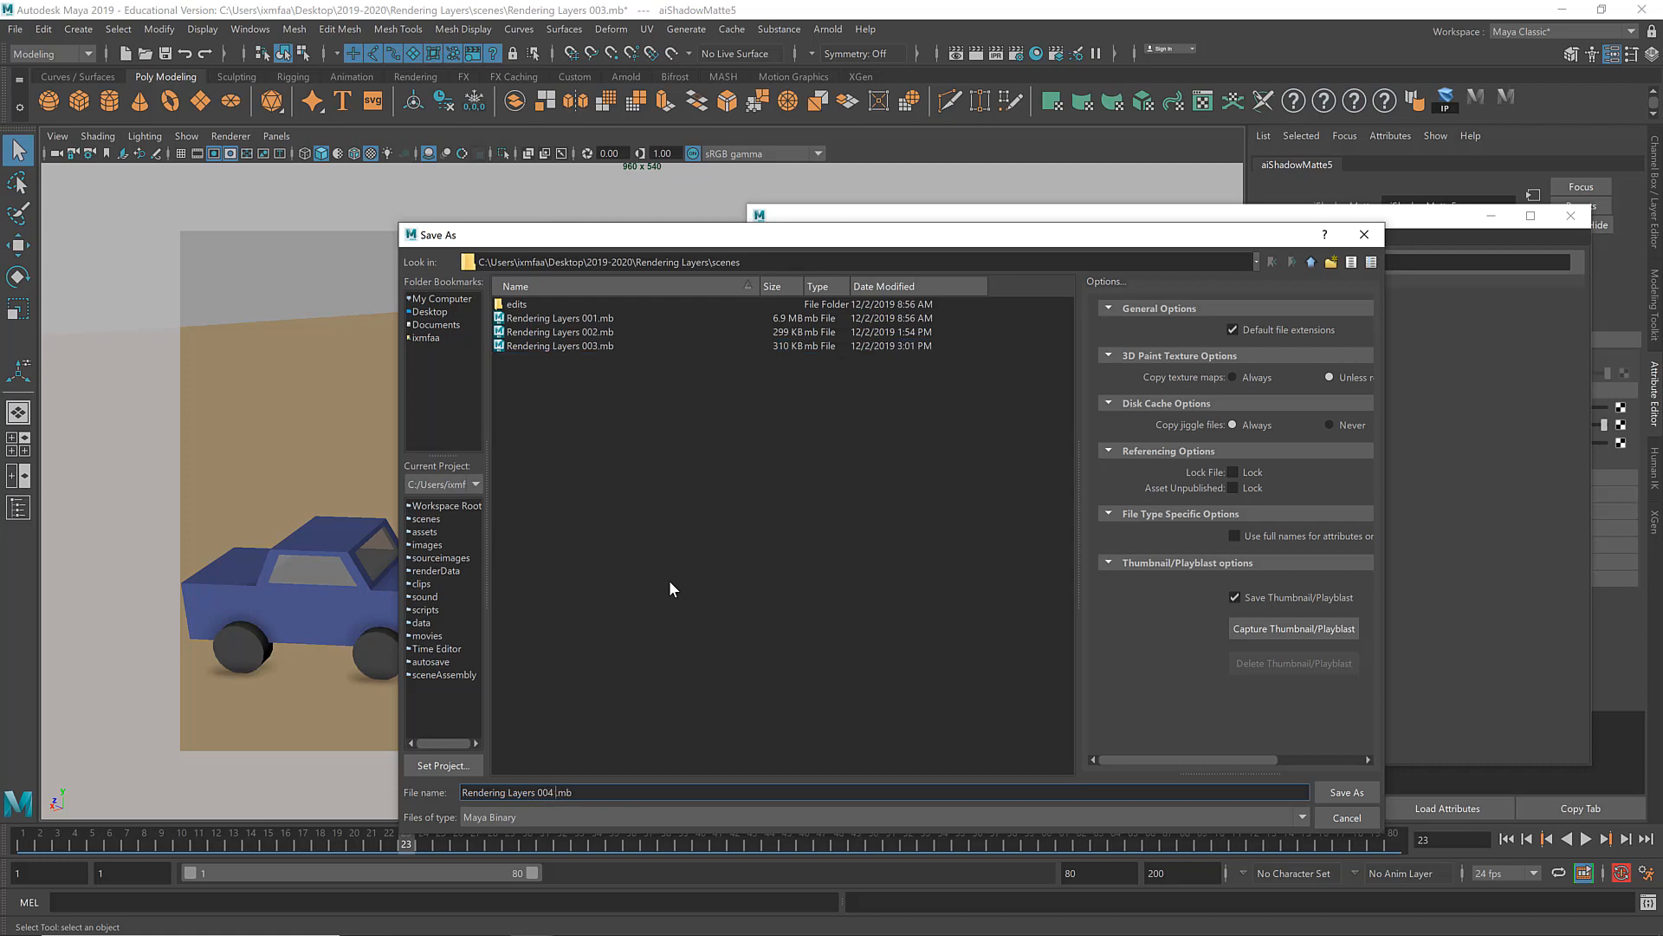
type("Ready for rendering")
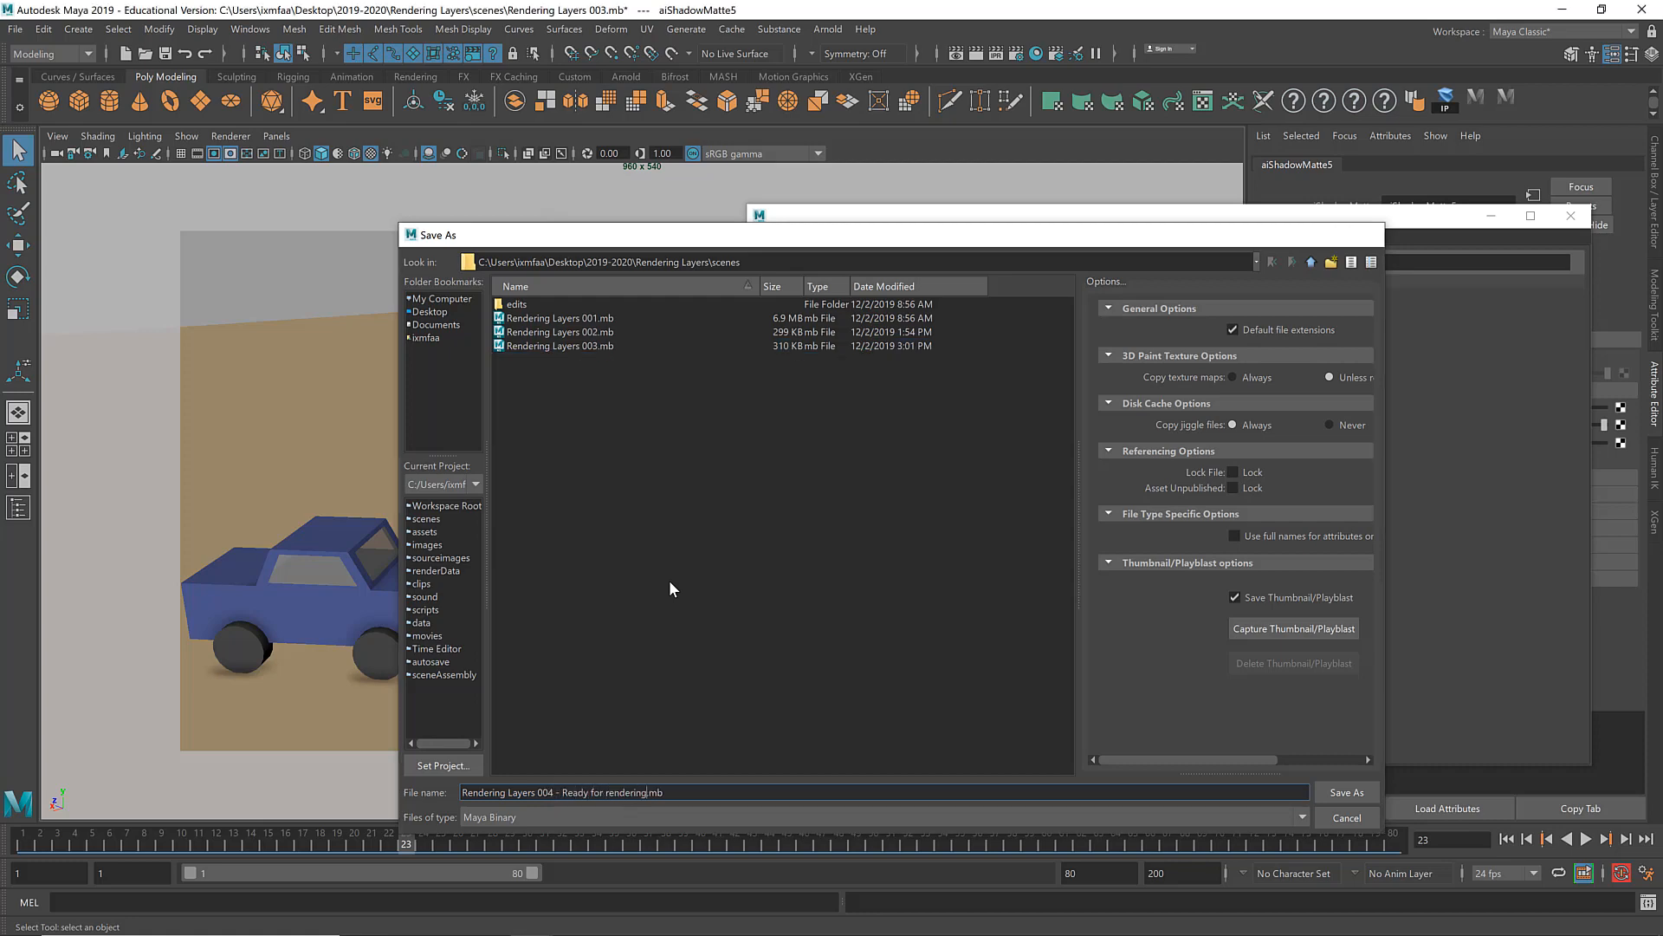
key("Return")
key("Return")
key("w")
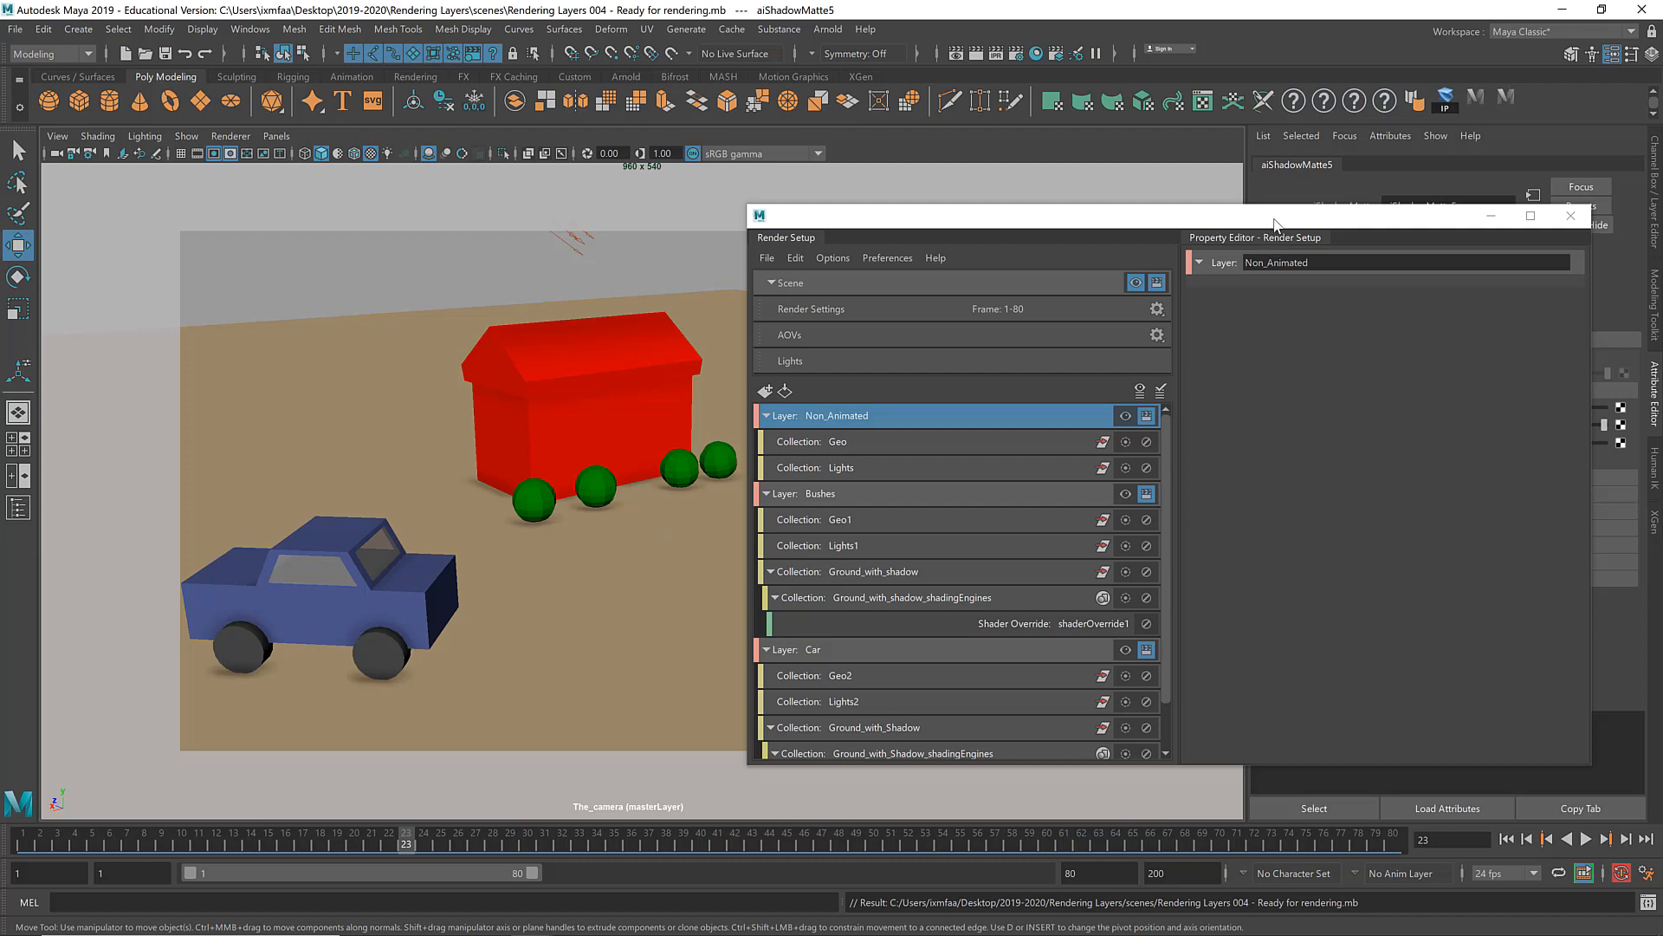
Step: Set the Non_Animated layer as non-renderable for batch rendering
left_click_drag(1265, 219, 734, 190)
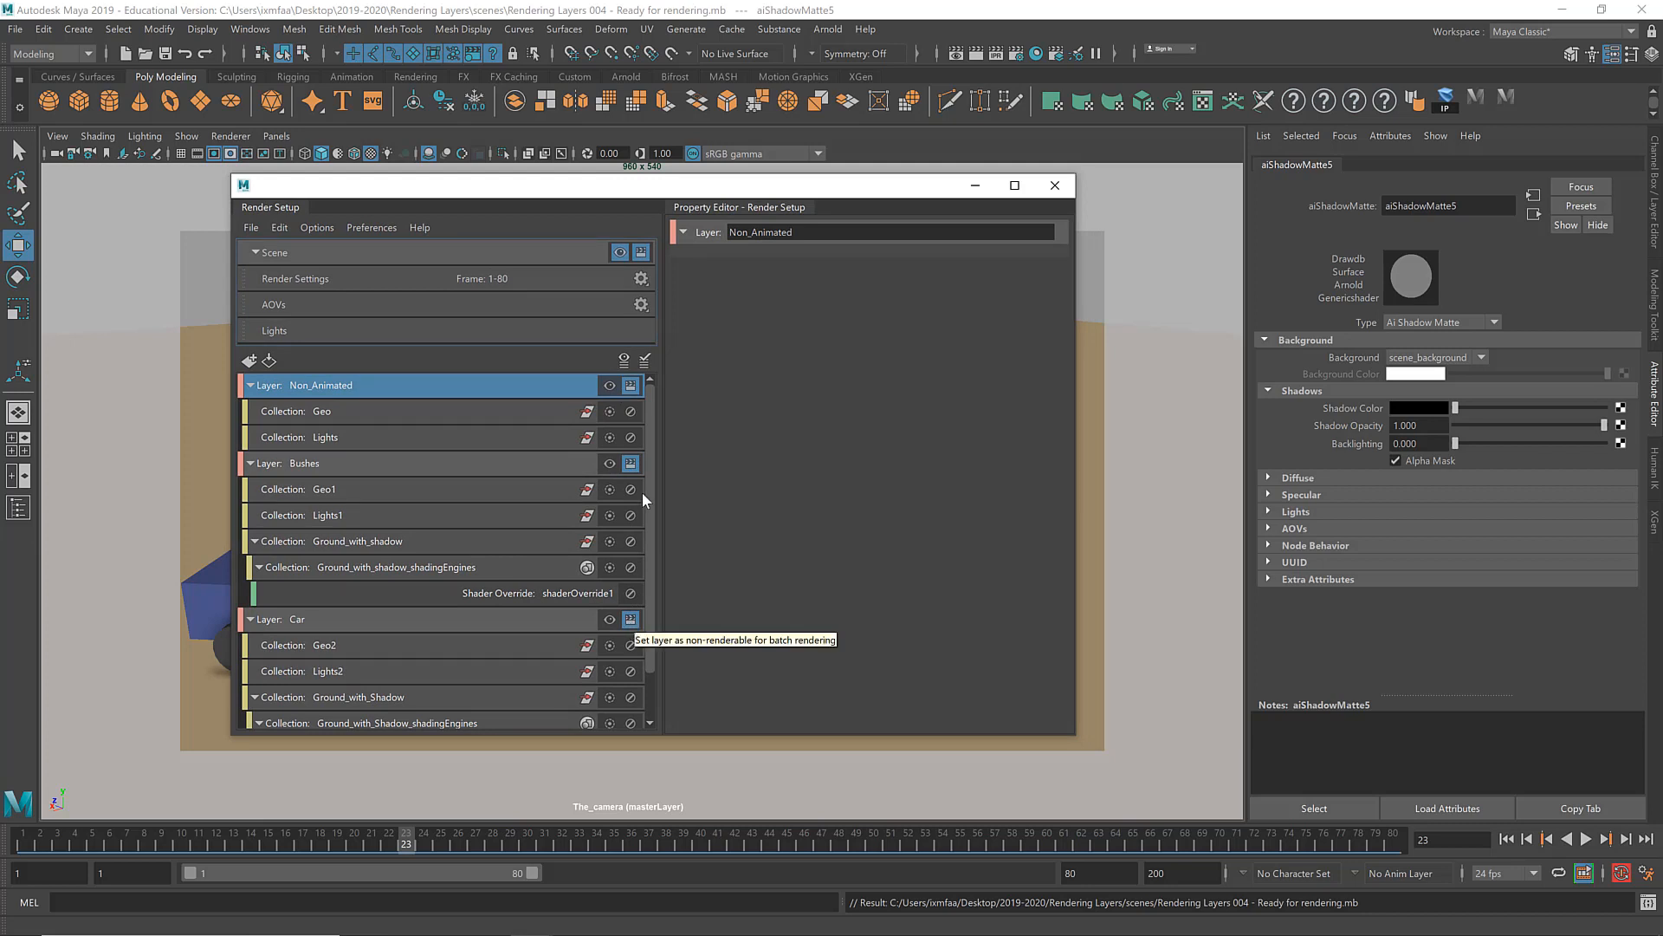
left_click(631, 384)
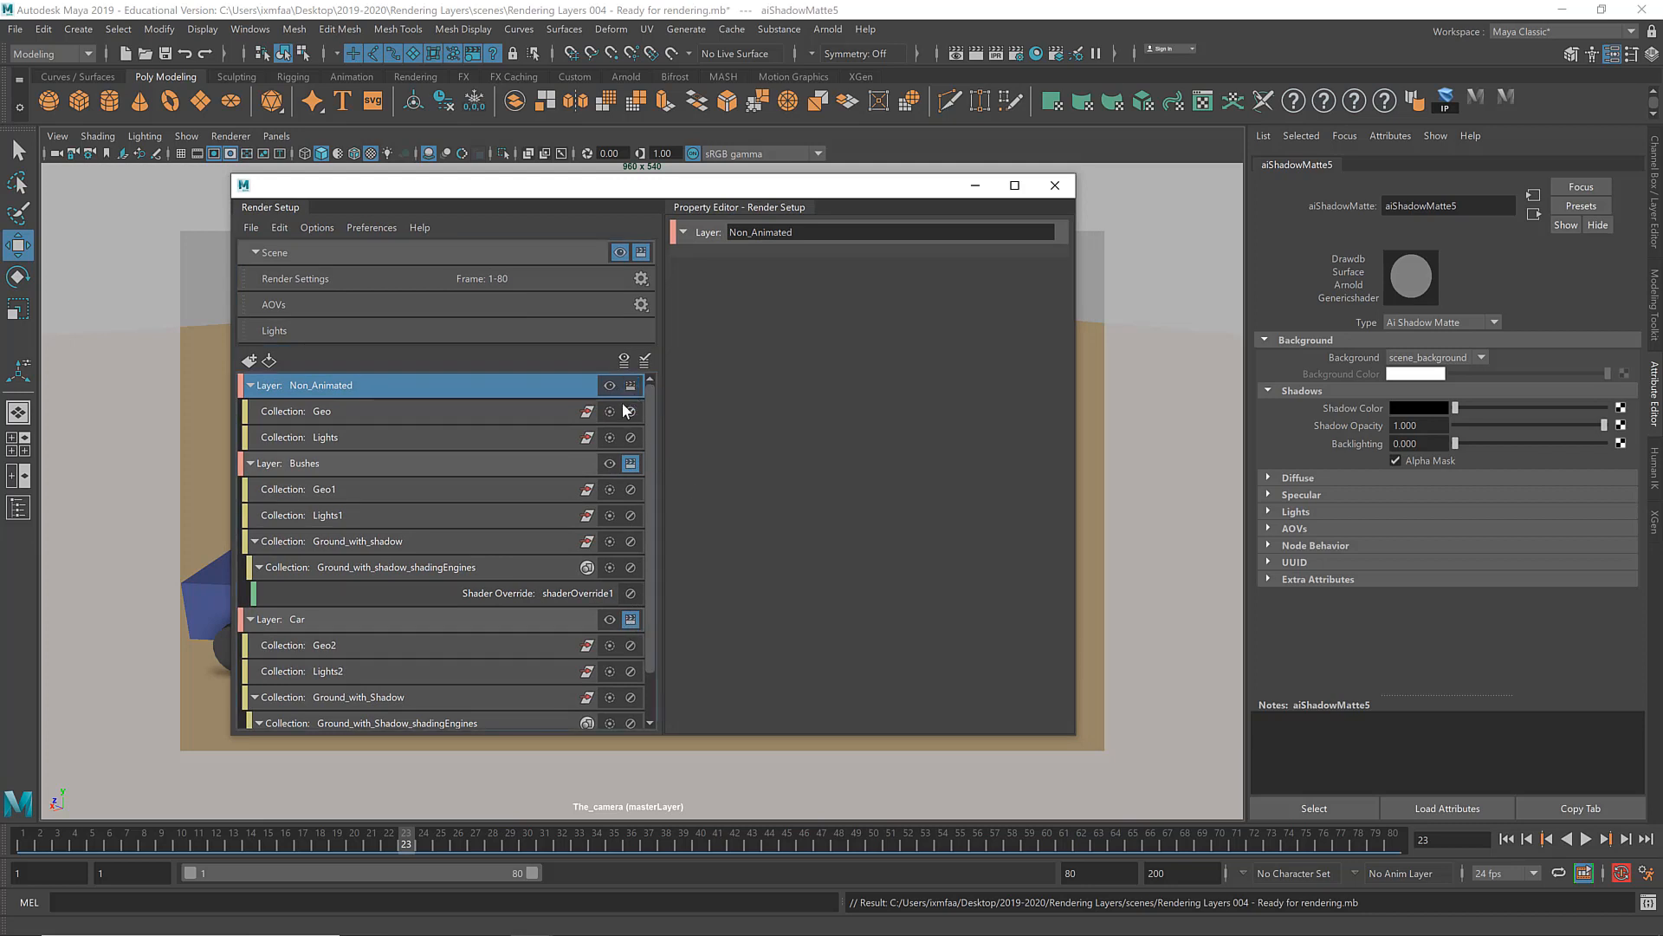
left_click_drag(576, 201, 1107, 260)
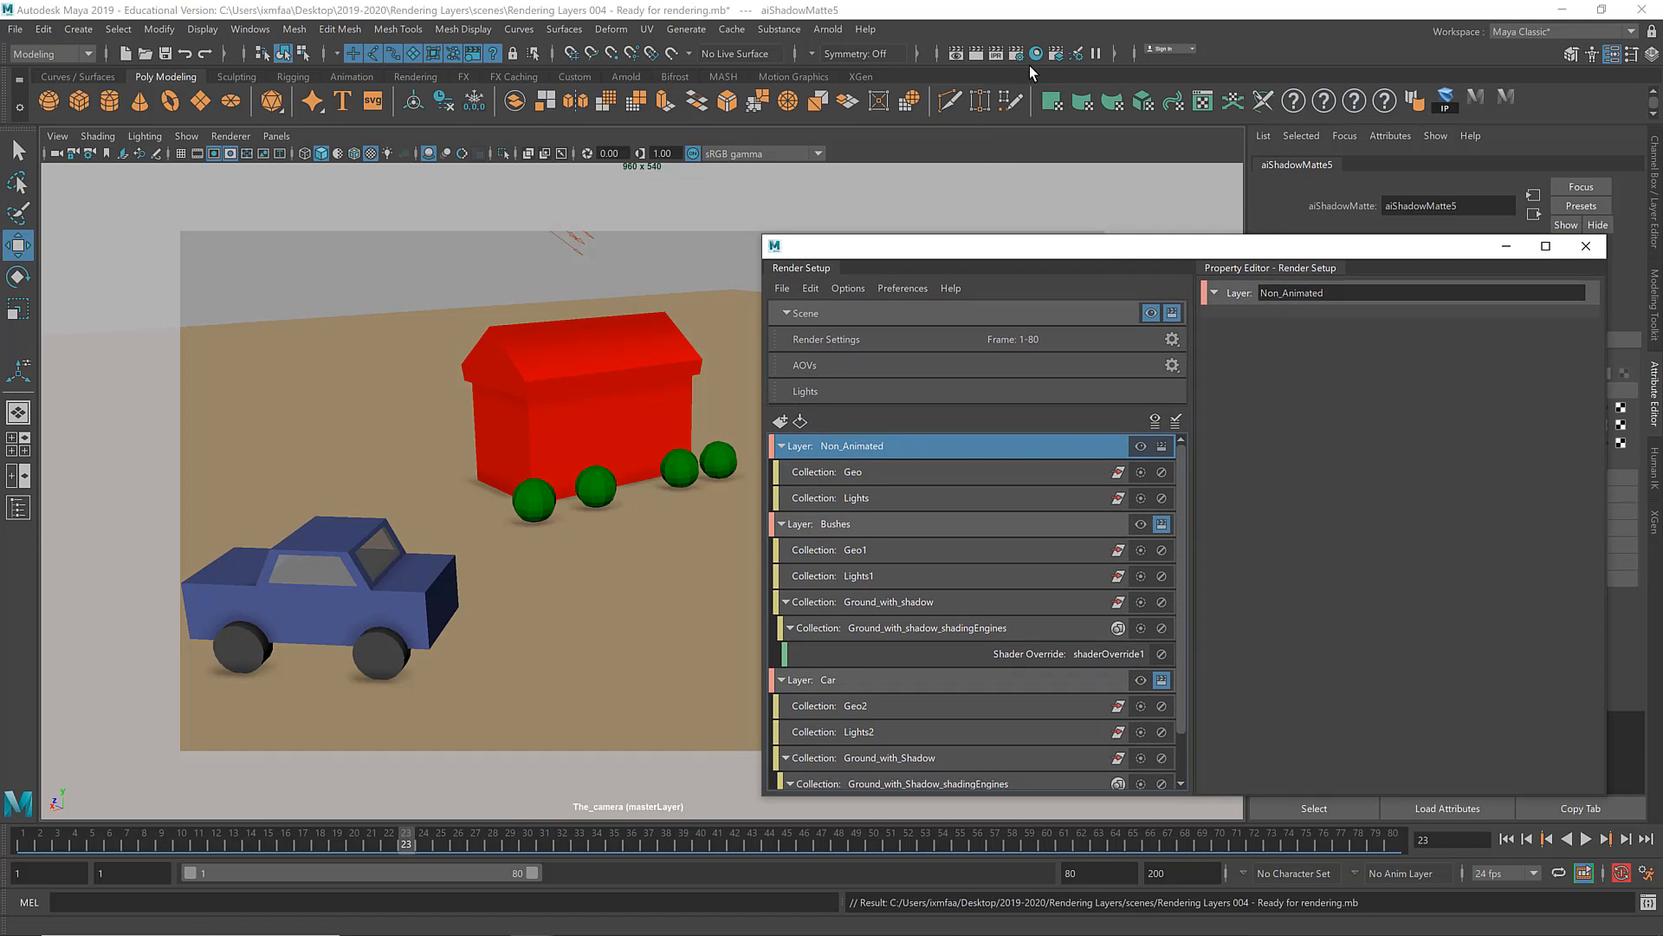
Step: Open the Arnold RenderView and render only the Non_Animated layer as a still frame
left_click(825, 28)
left_click(858, 66)
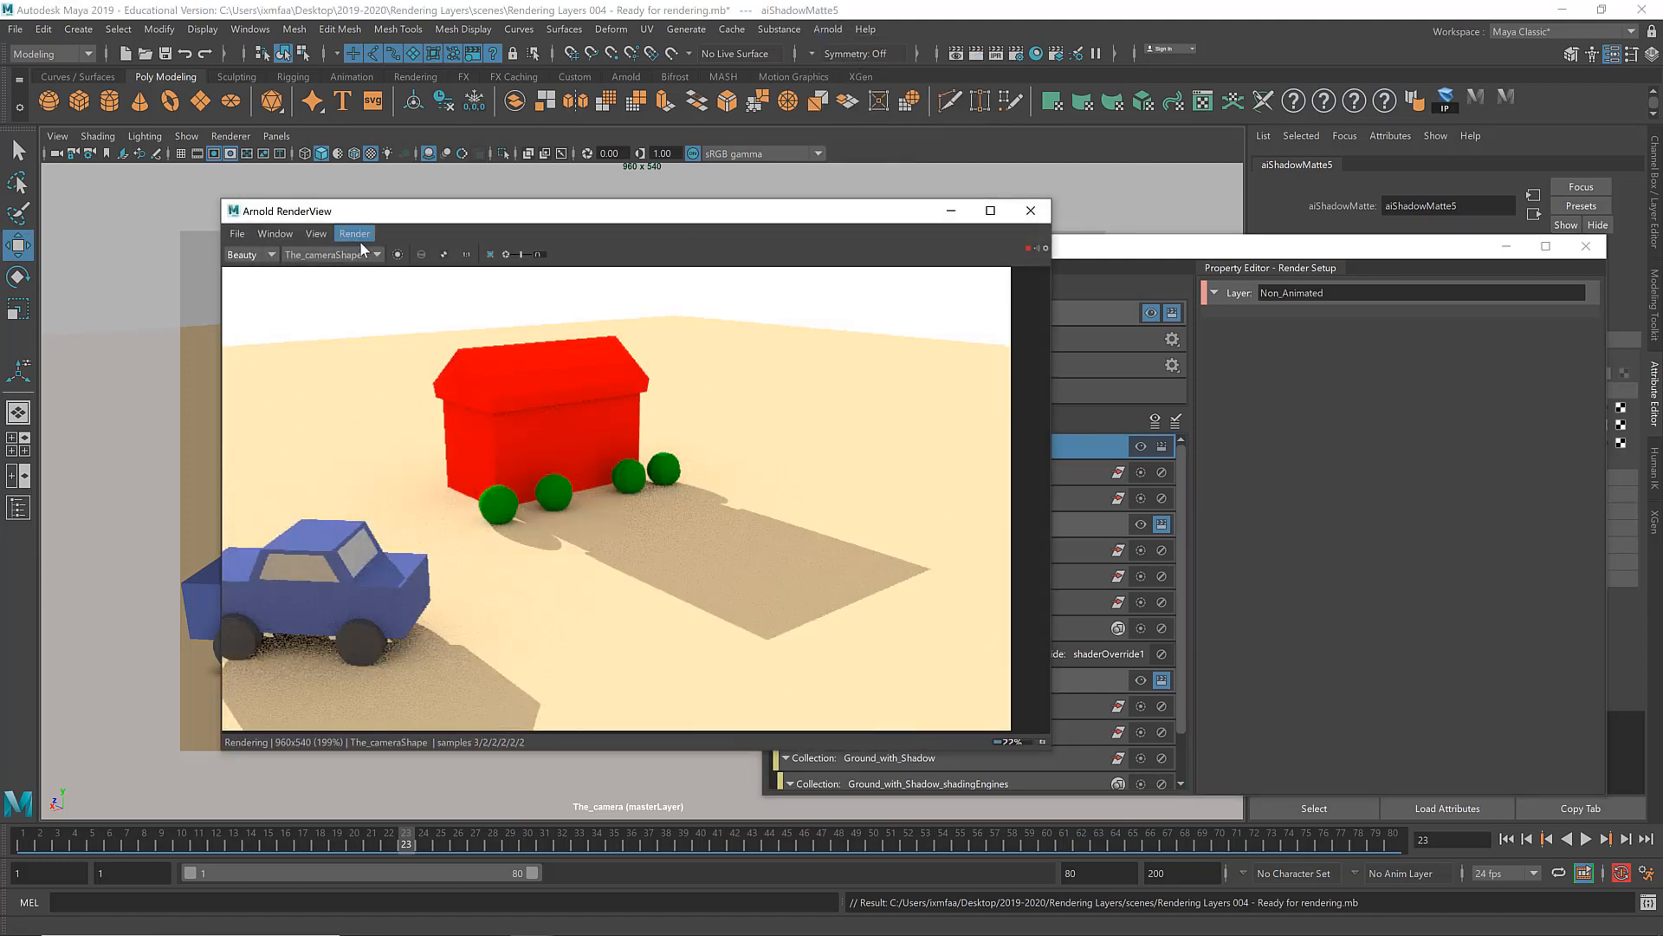
left_click(1142, 447)
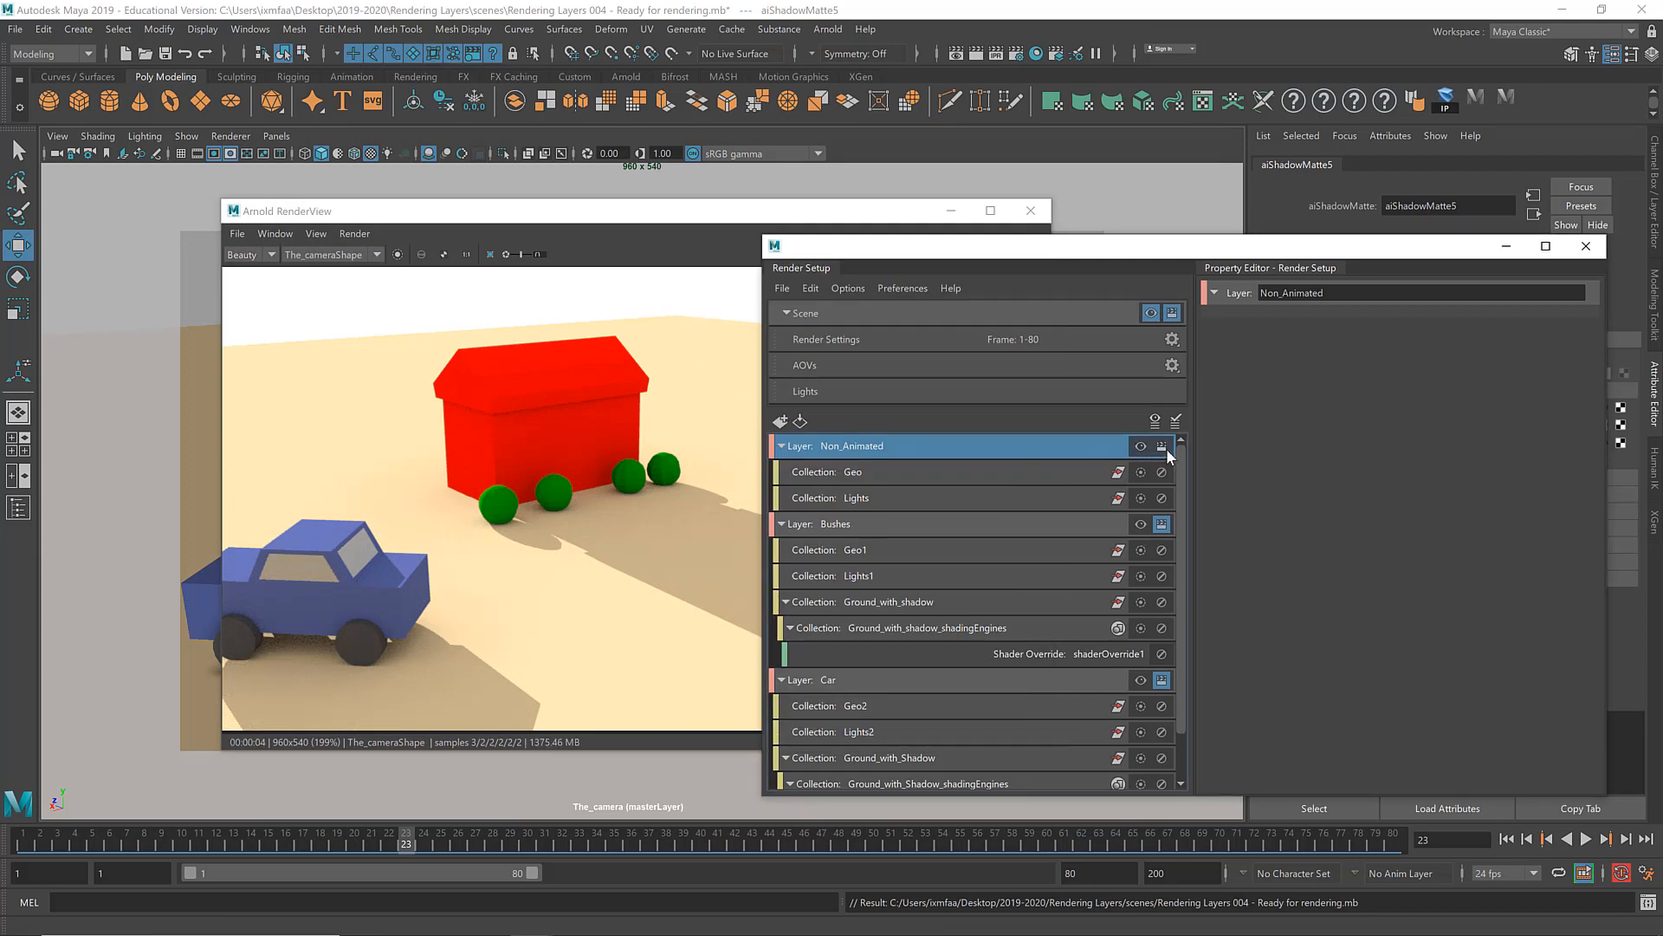
left_click(1140, 445)
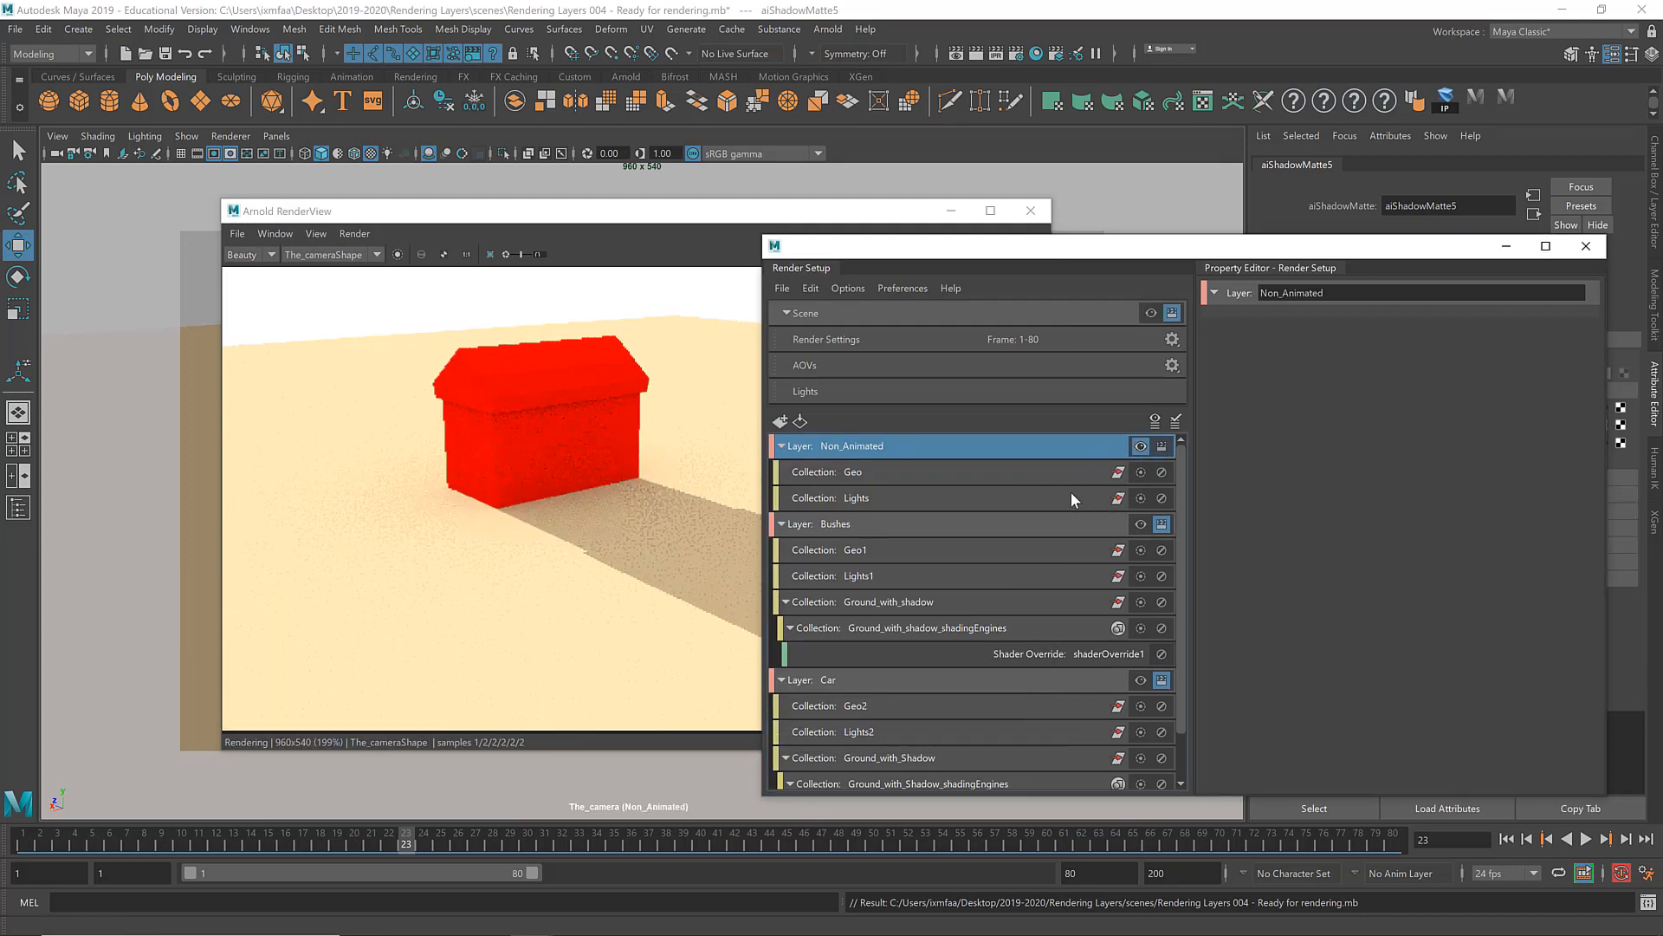
left_click(685, 210)
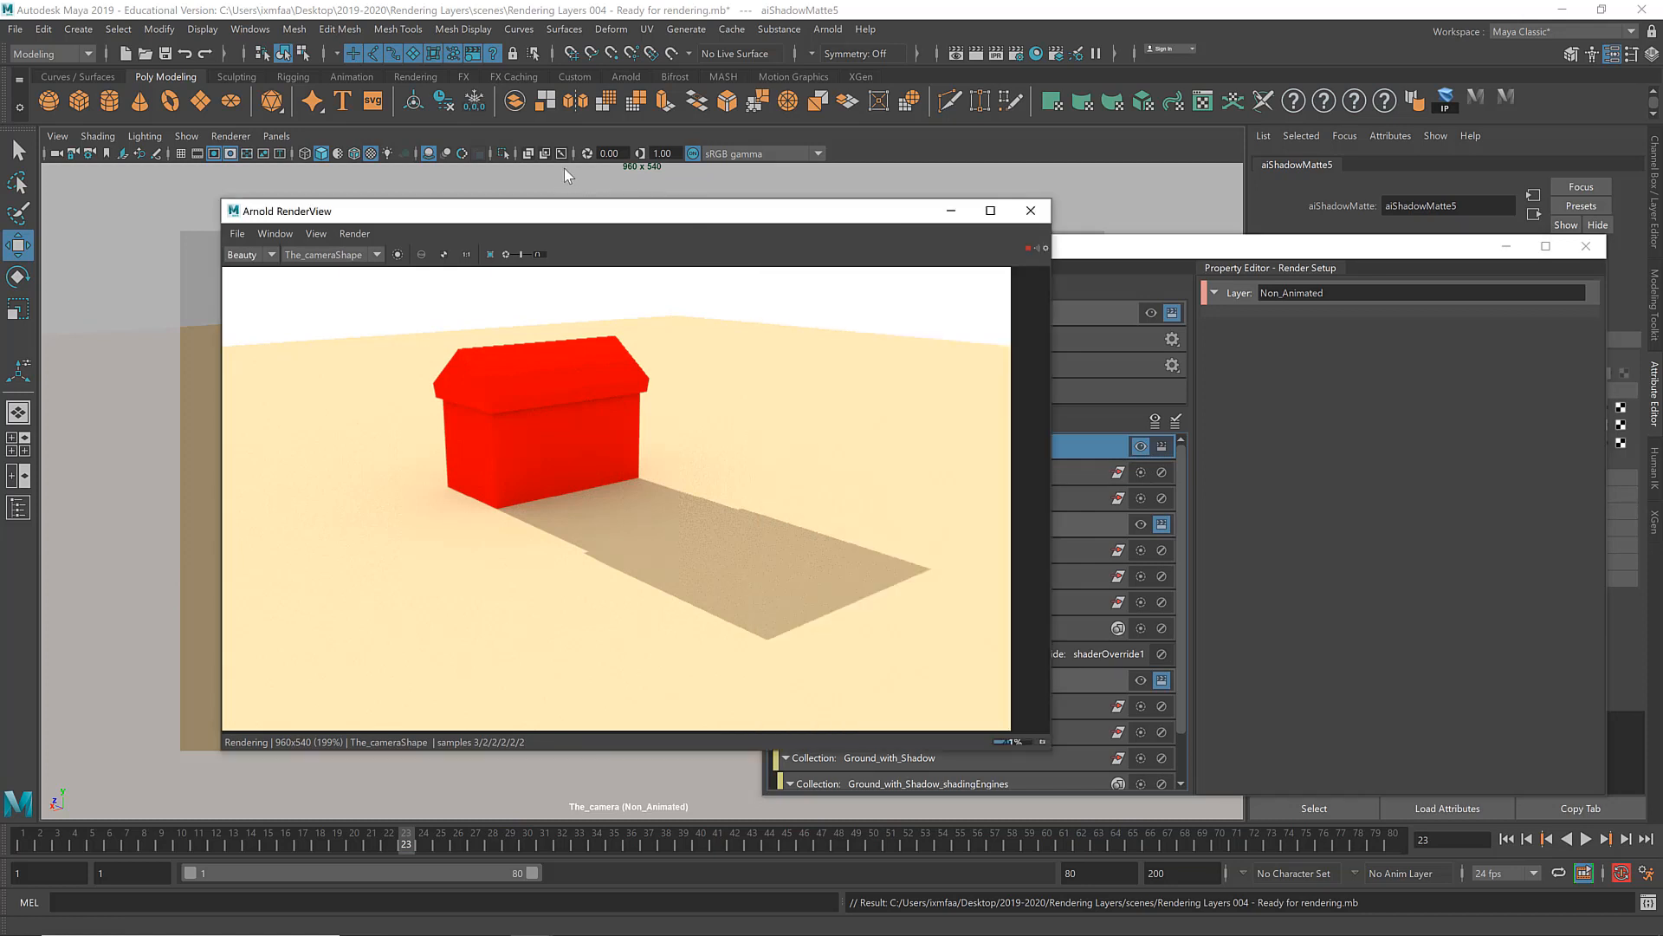
left_click_drag(685, 211, 558, 181)
left_click_drag(521, 78, 576, 113)
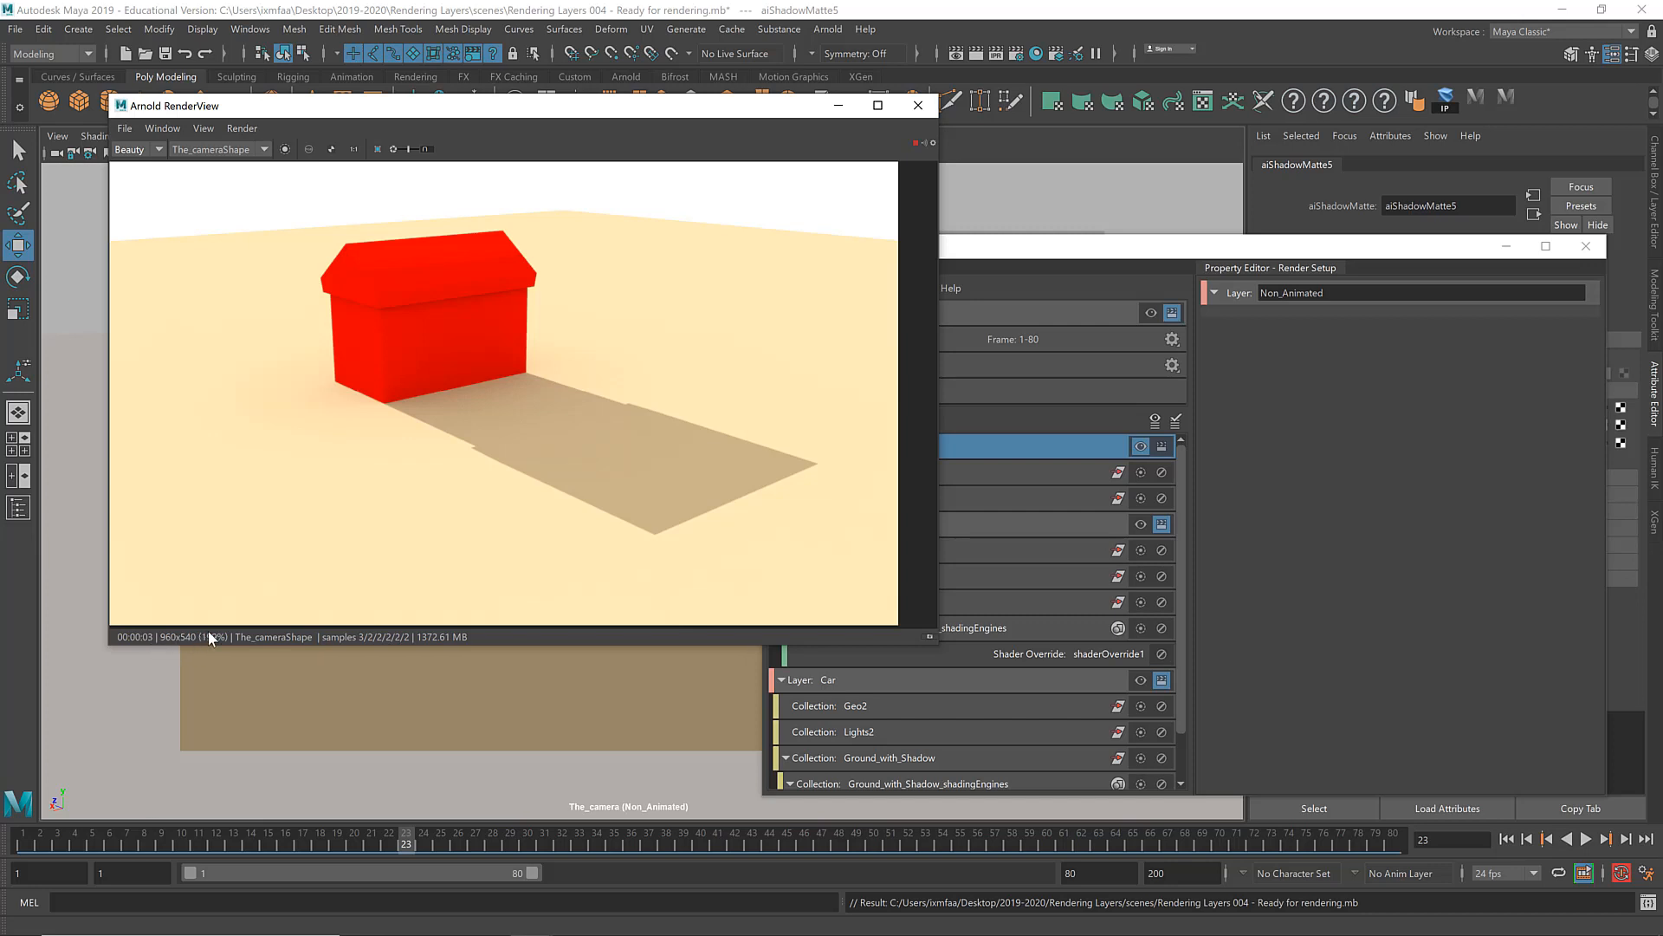
Step: Start saving the rendered image and create a folder named Rendering Seq inside the images folder as its destination
left_click(124, 129)
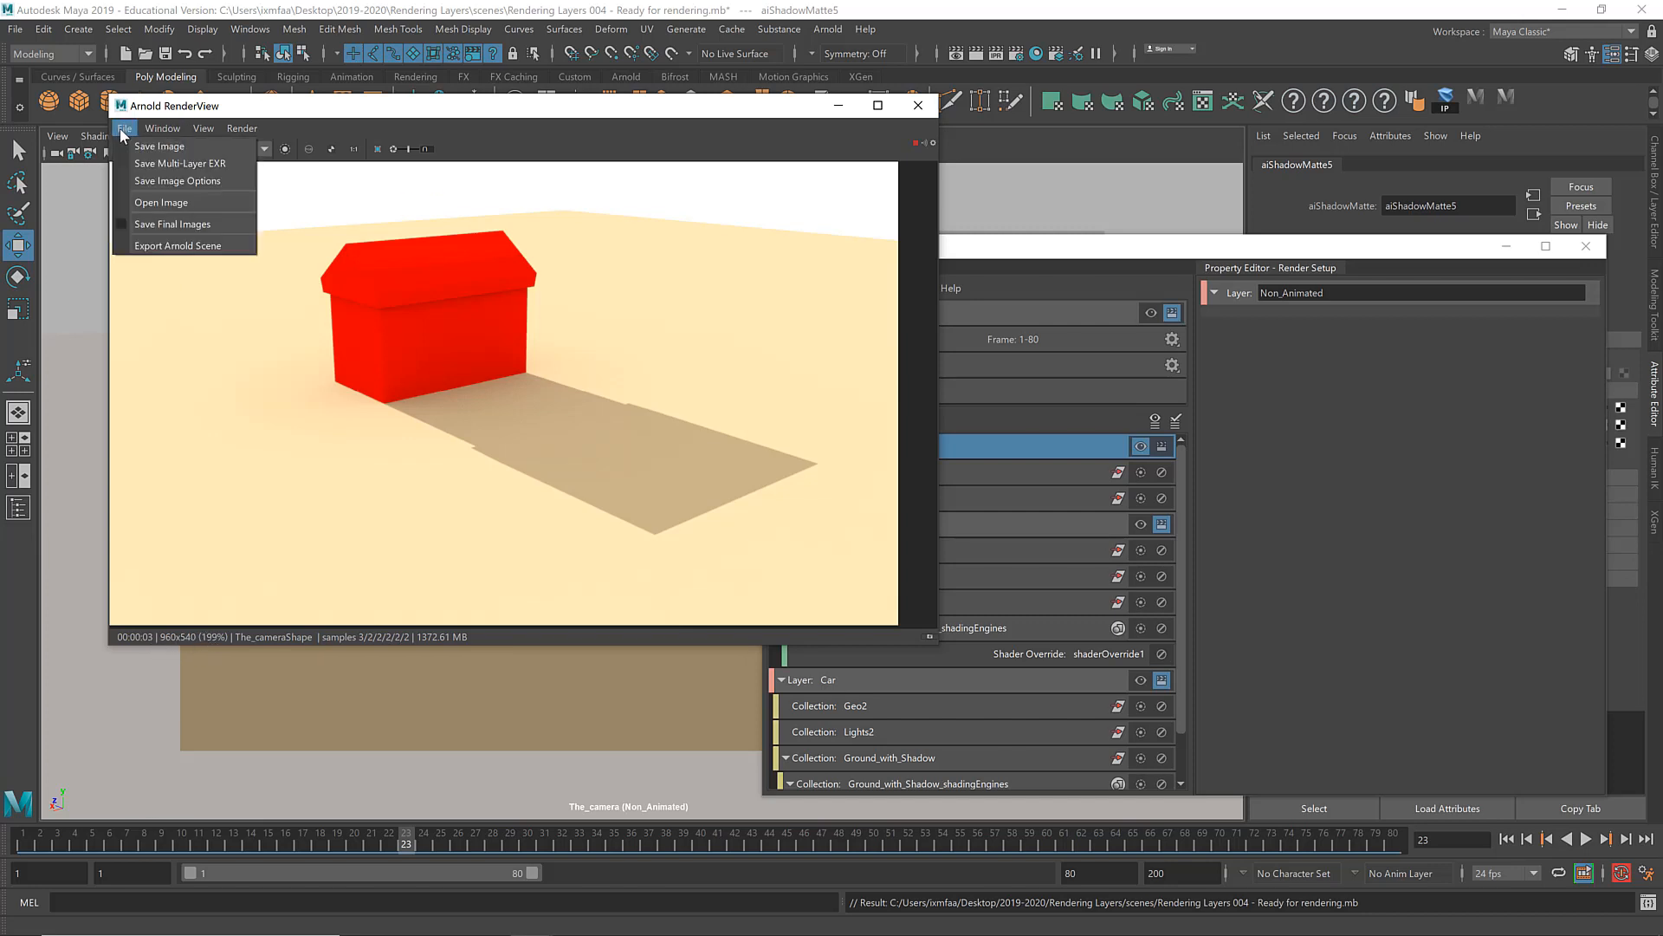
left_click(178, 147)
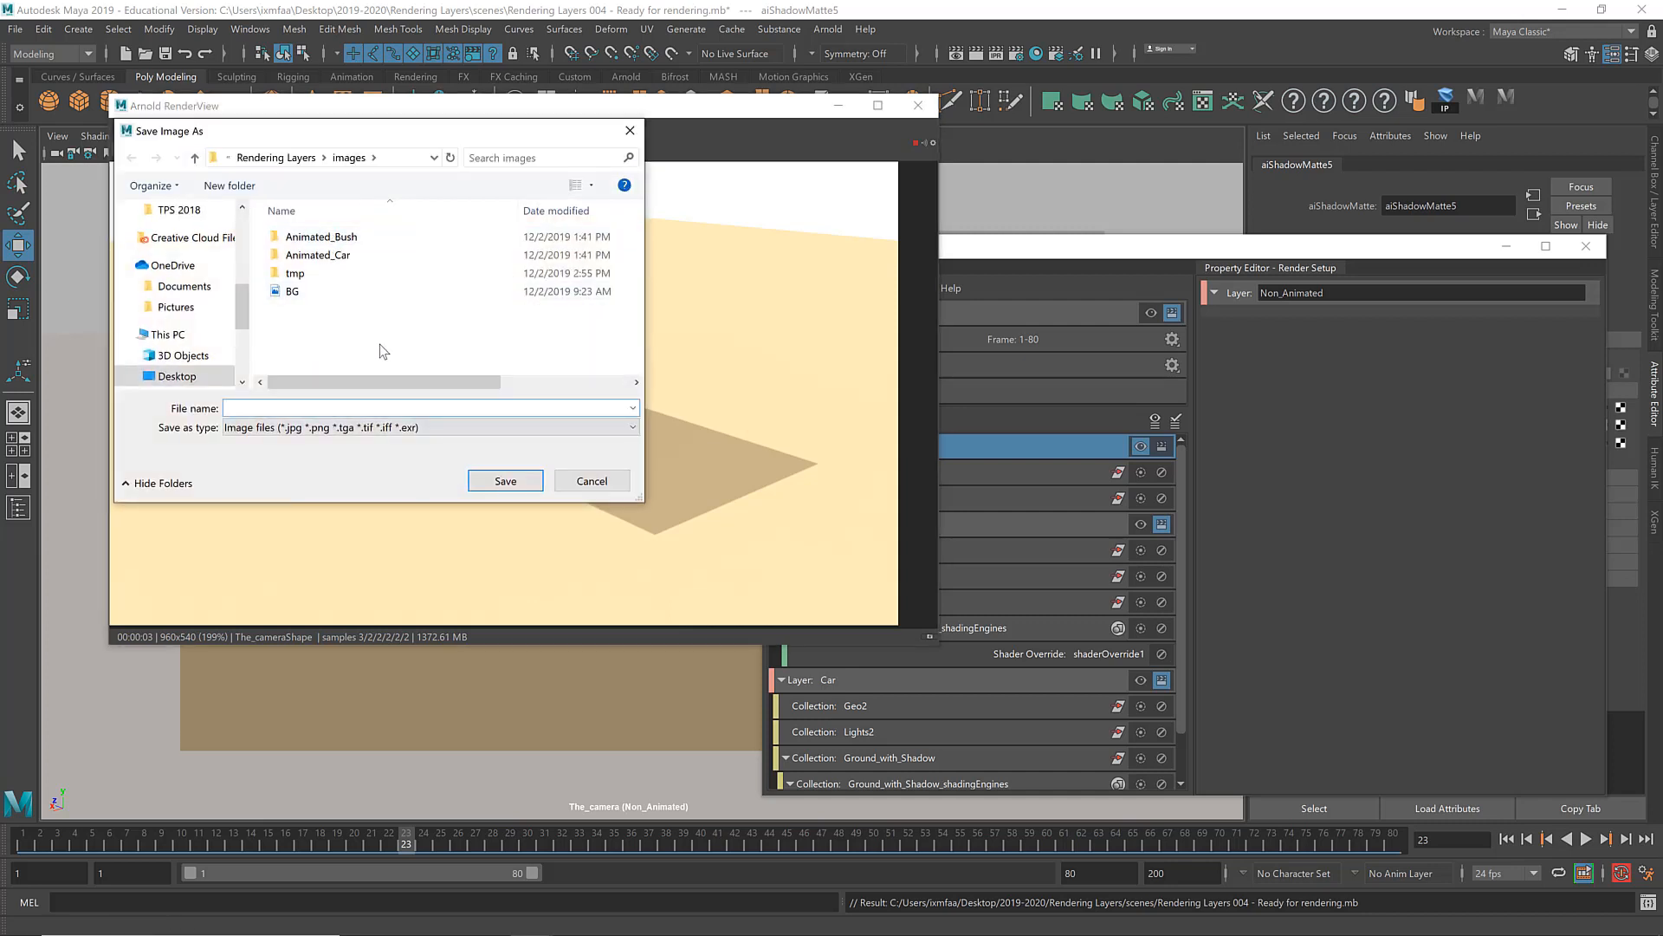
left_click(340, 328)
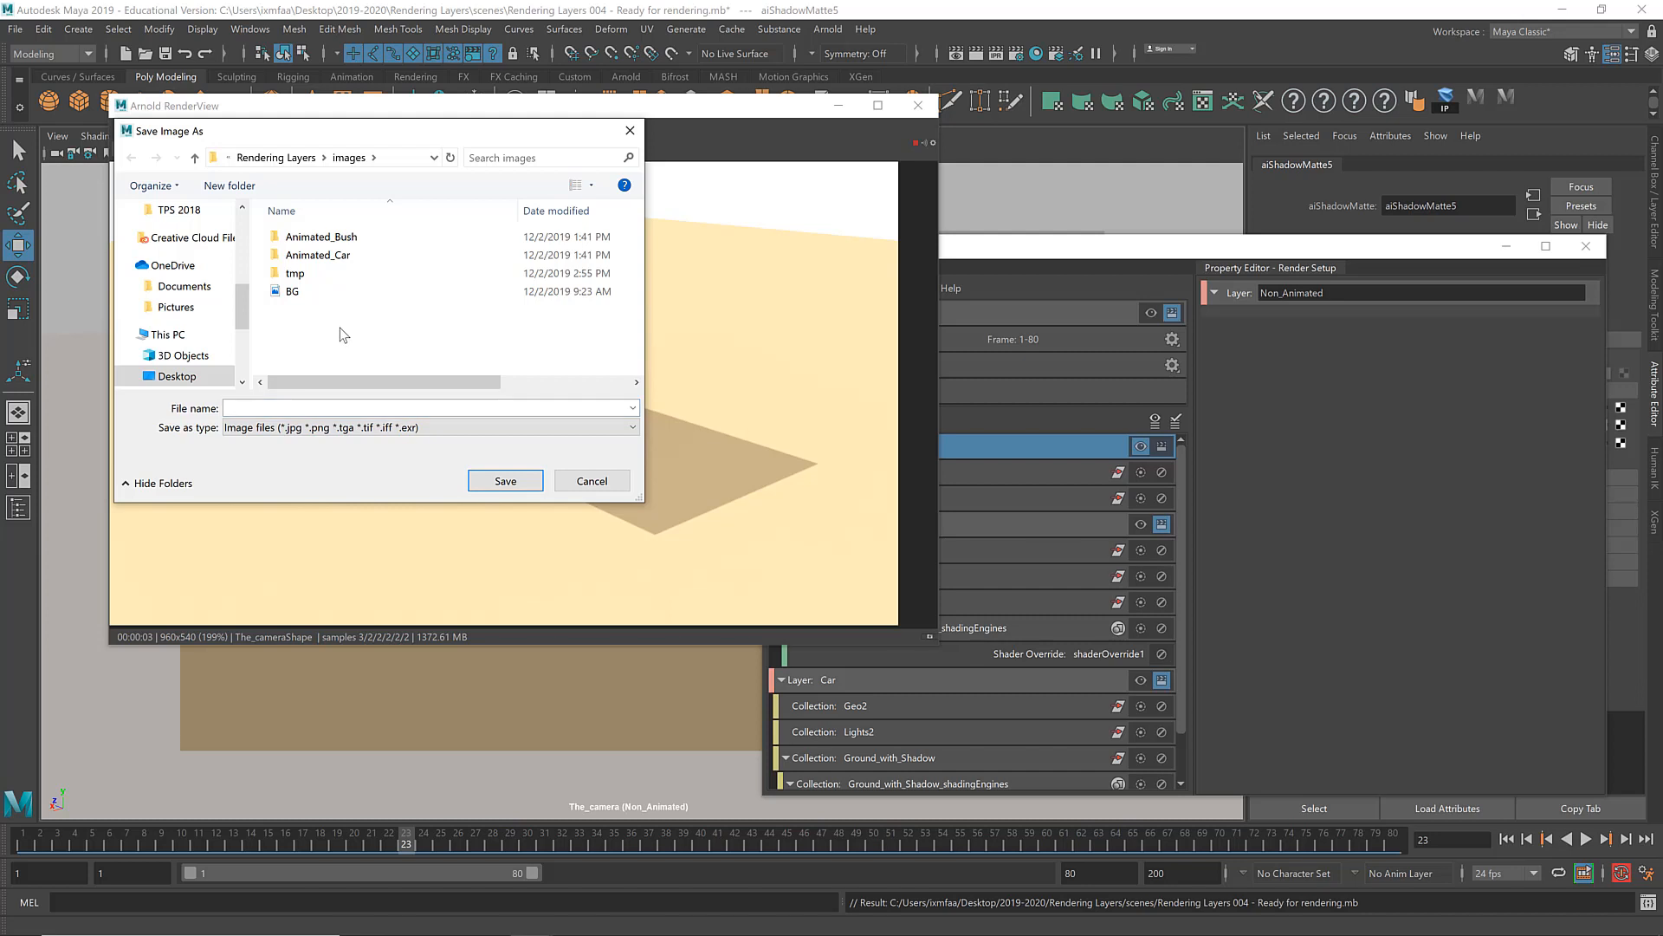
key("ctrl+shift+n")
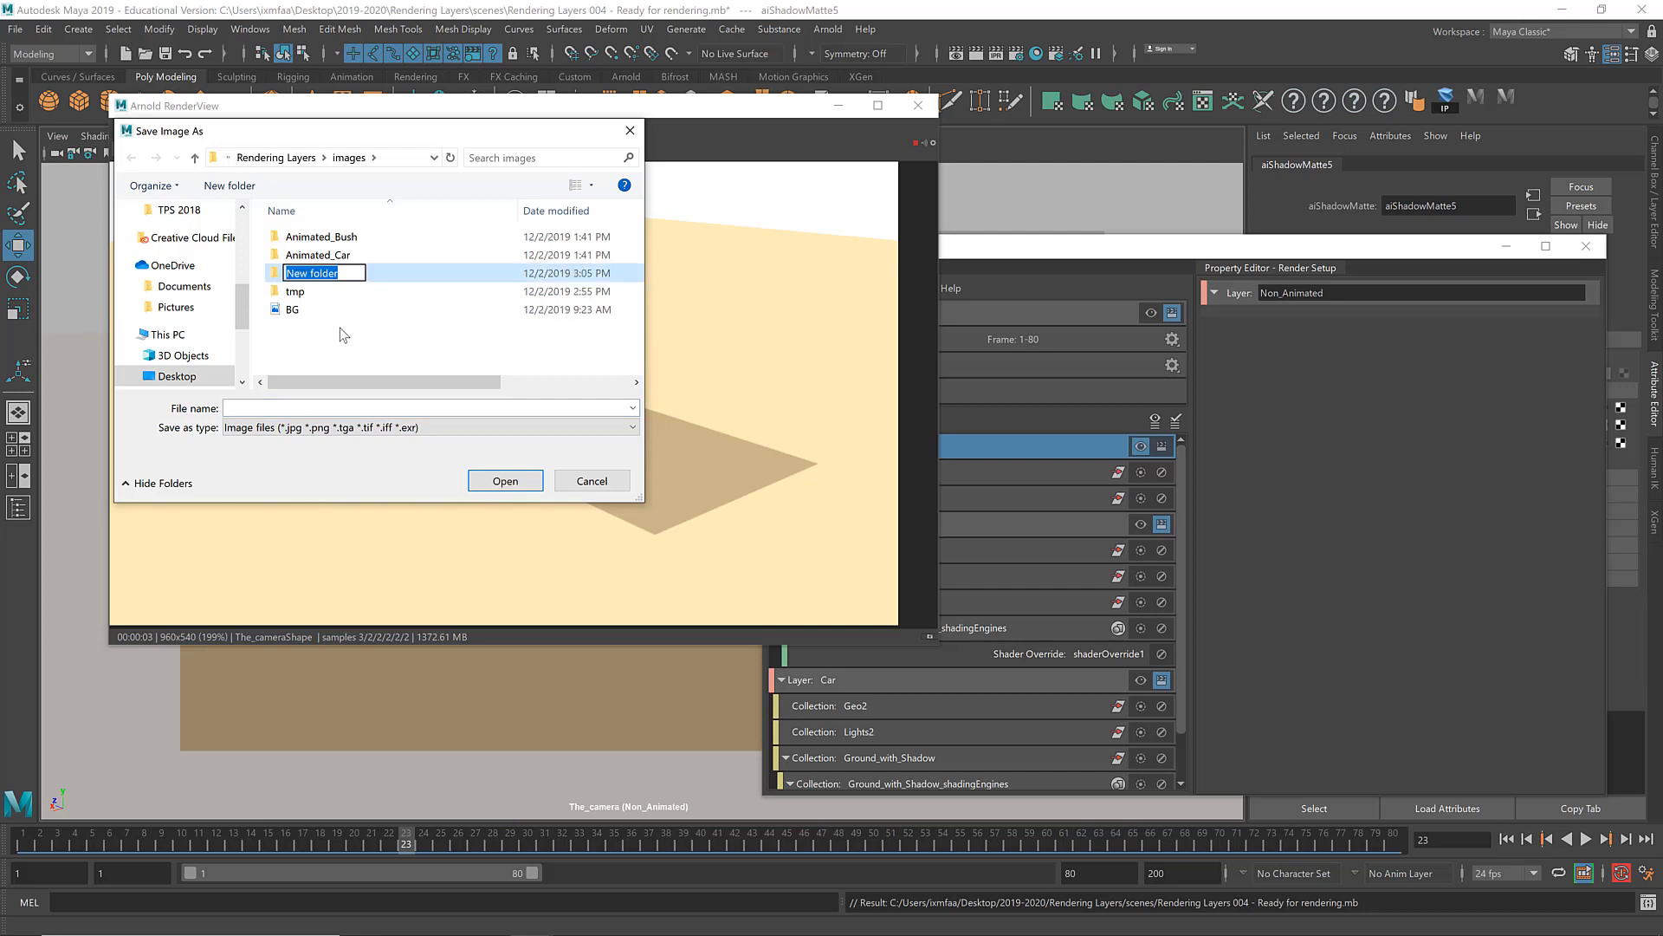
type("Rendering Seq")
key("Return")
key("Return")
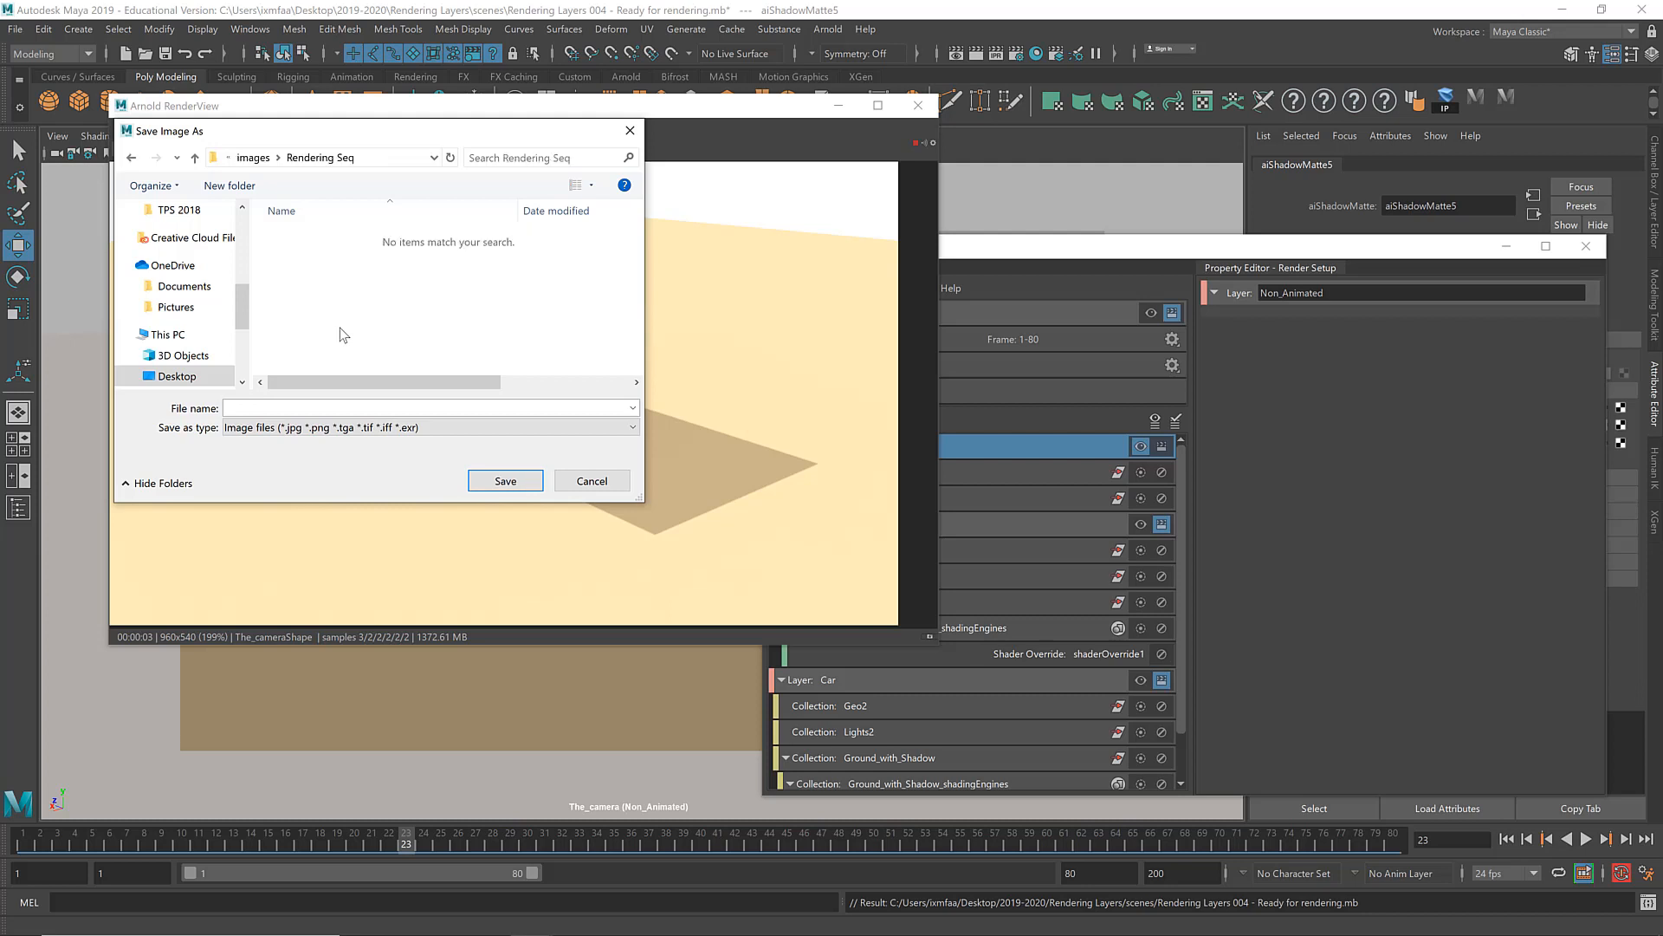
Step: Save the rendered still as Background in the Rendering Seq folder and close the Arnold RenderView
left_click(382, 408)
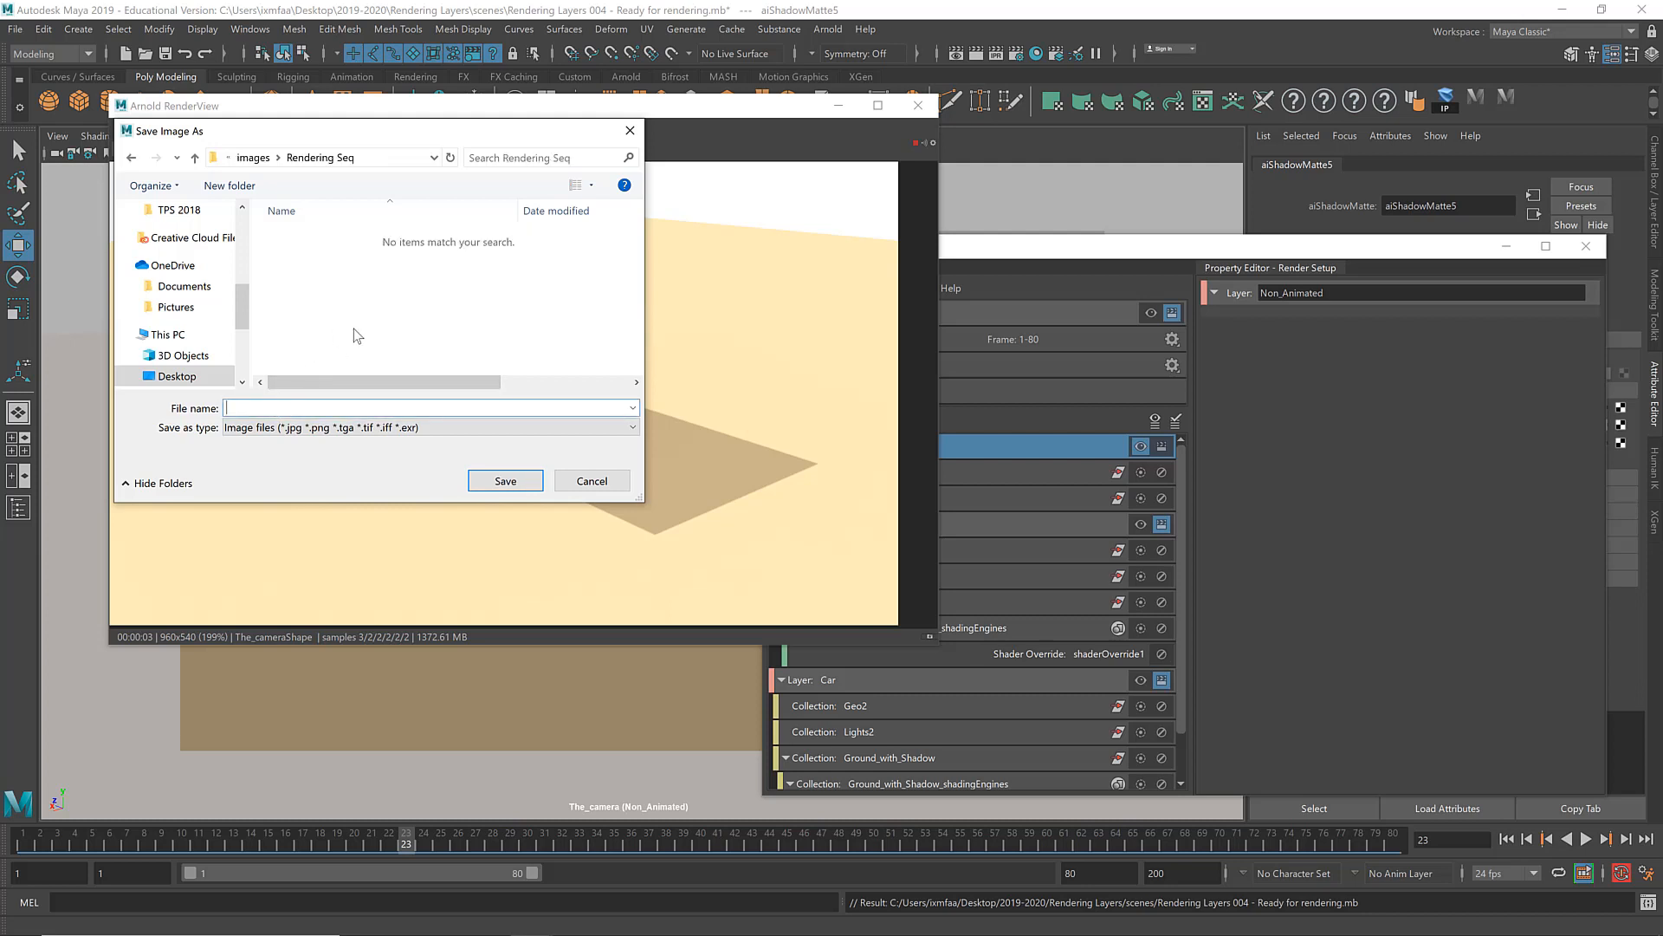
type("Ground")
key("ctrl+BackSpace")
type("Background")
key("Return")
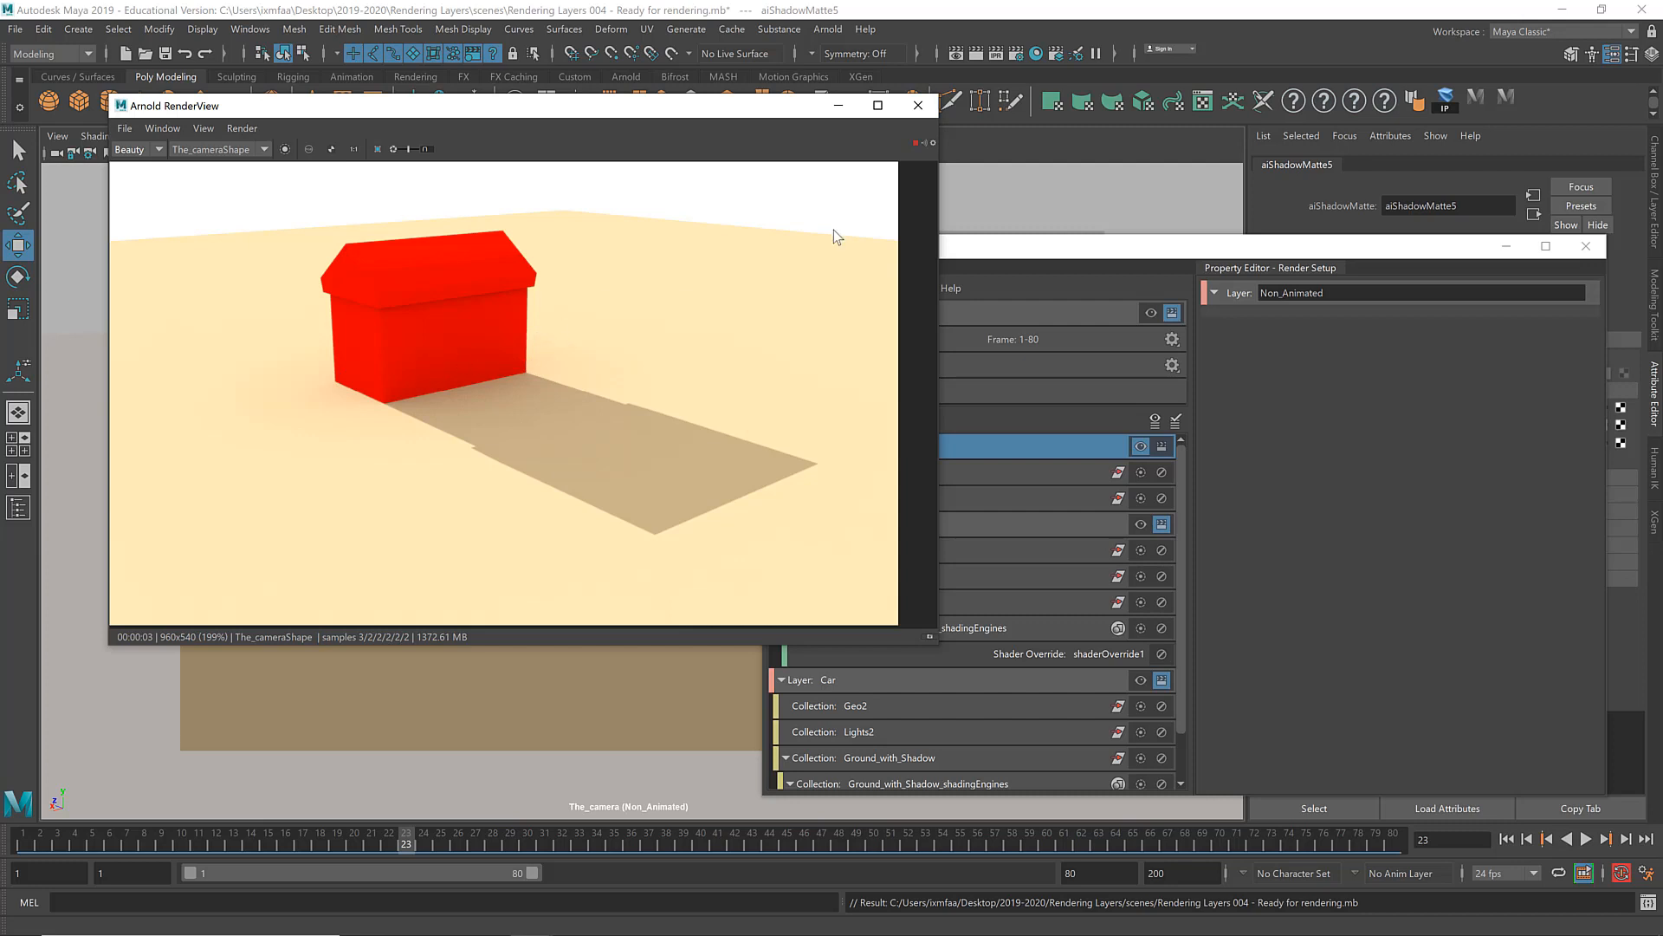
left_click(918, 105)
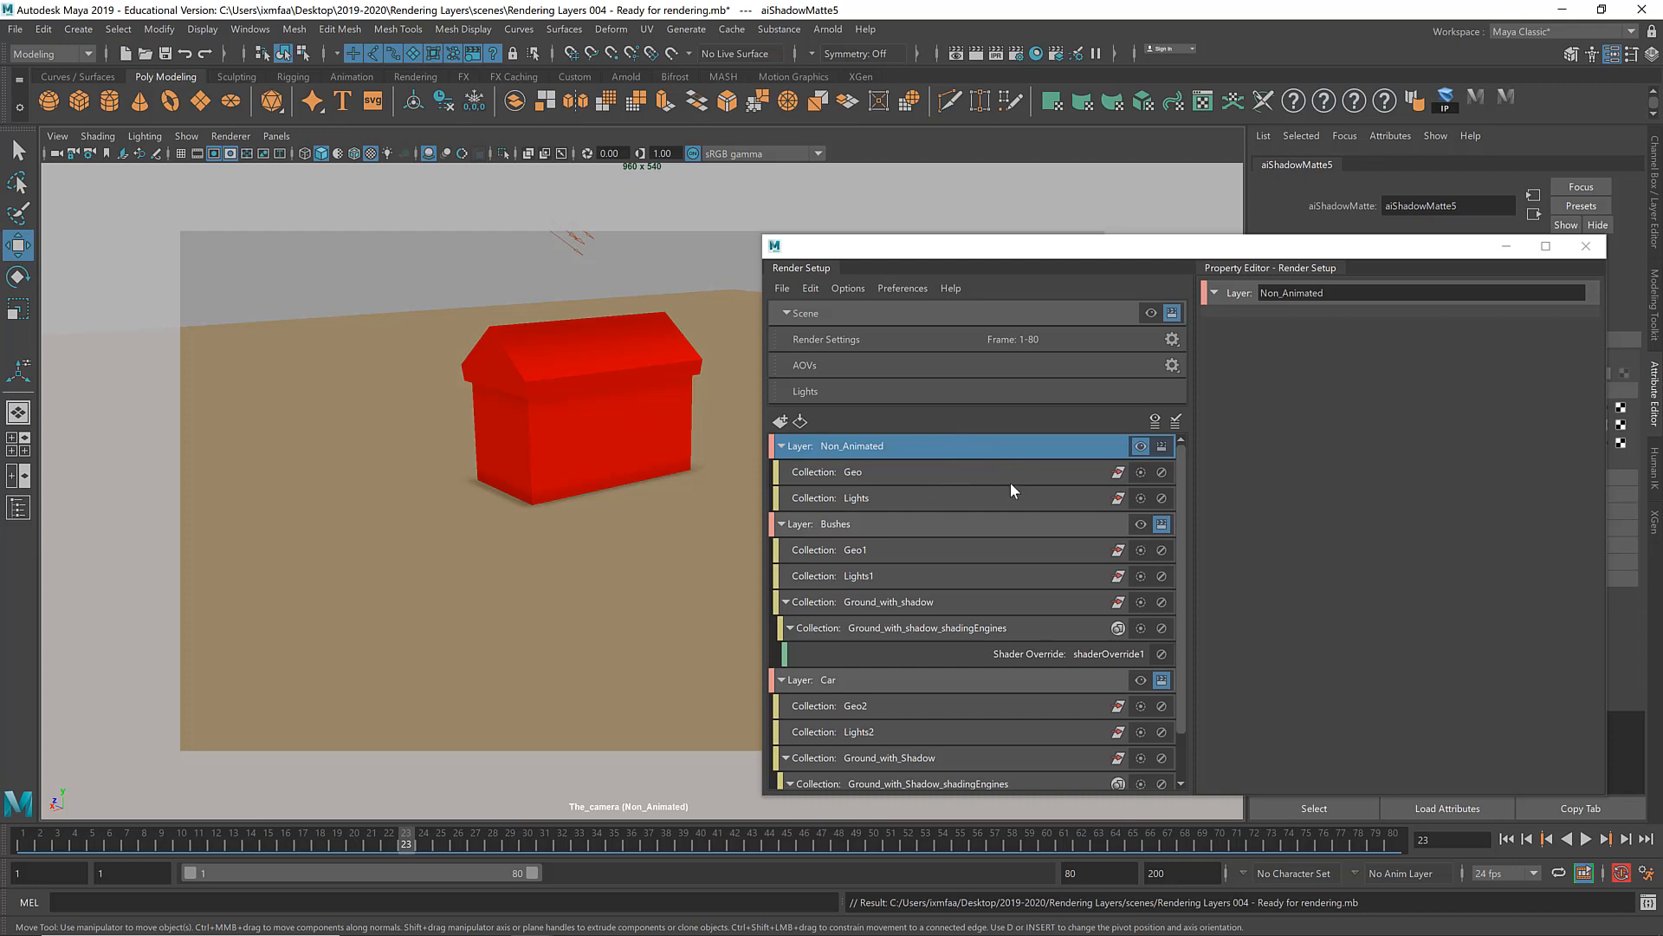
Step: Open the Render Settings and review the file name prefix, image format and frame naming options, keeping name_#.ext
left_click(985, 533)
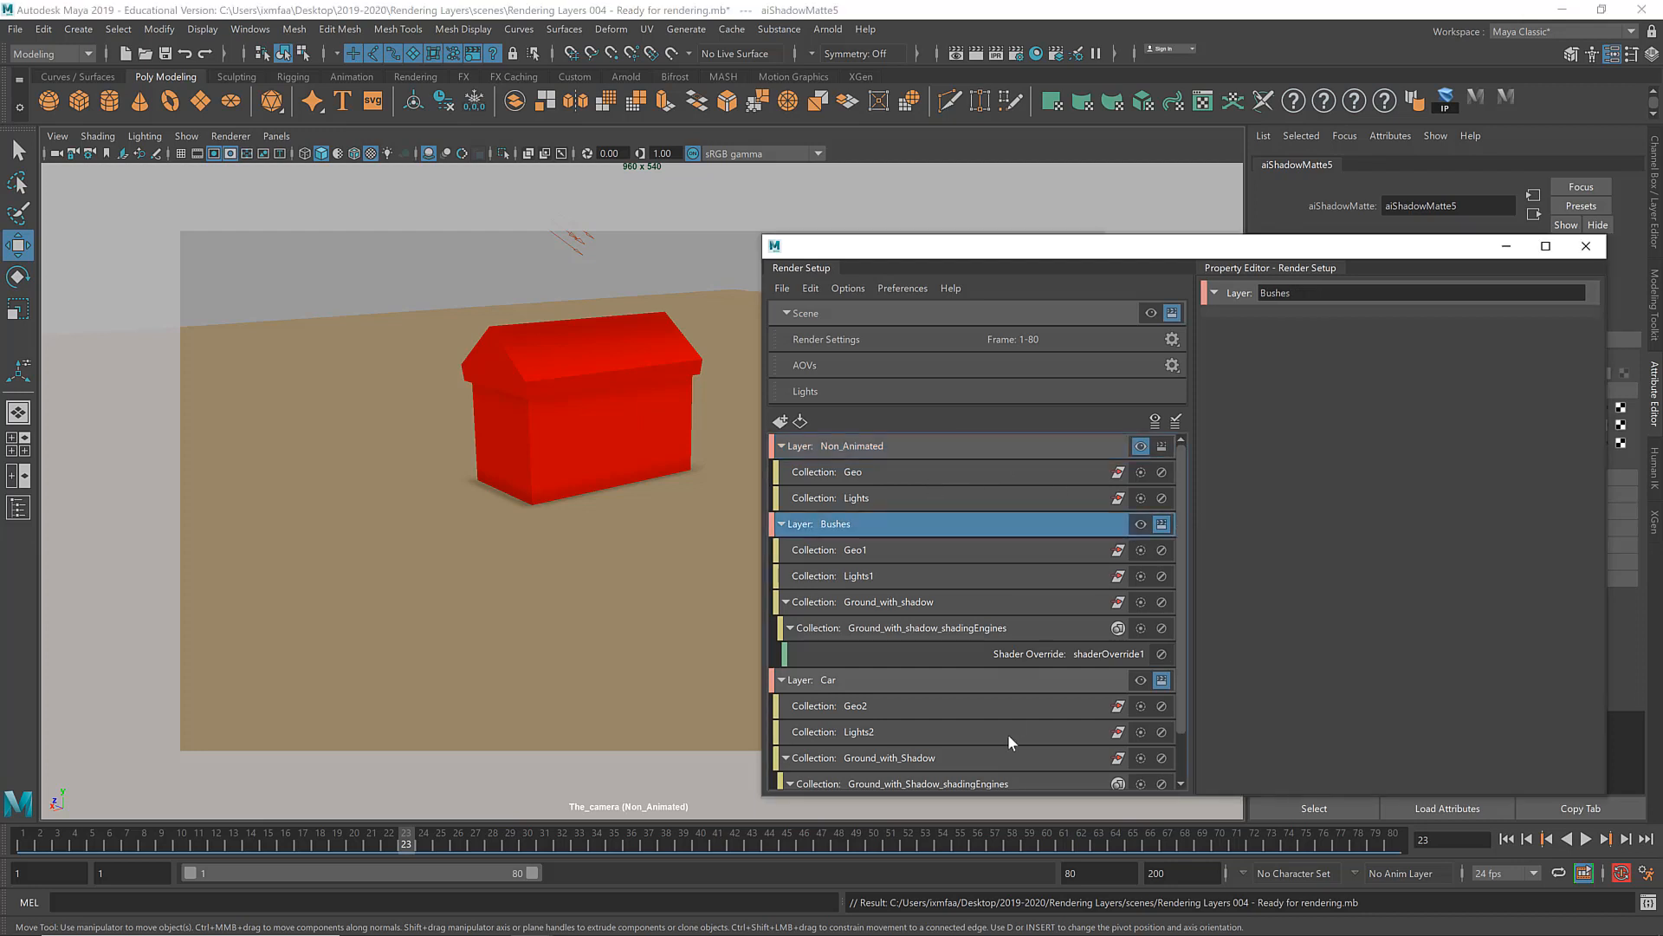
left_click(1005, 682)
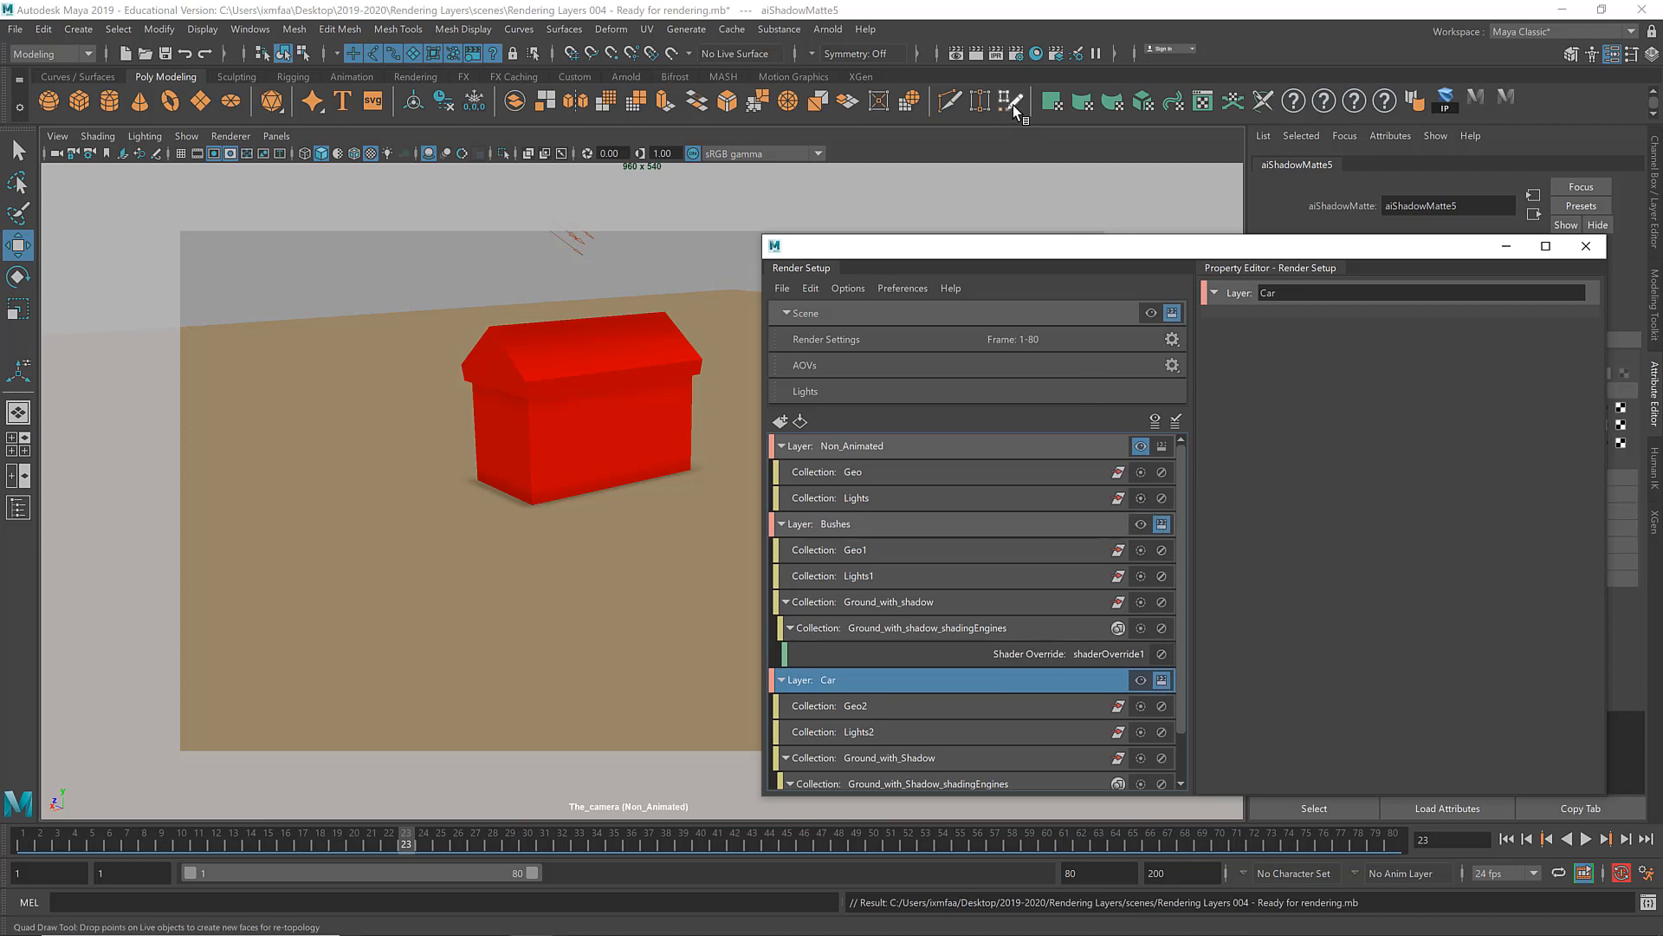
left_click(1013, 55)
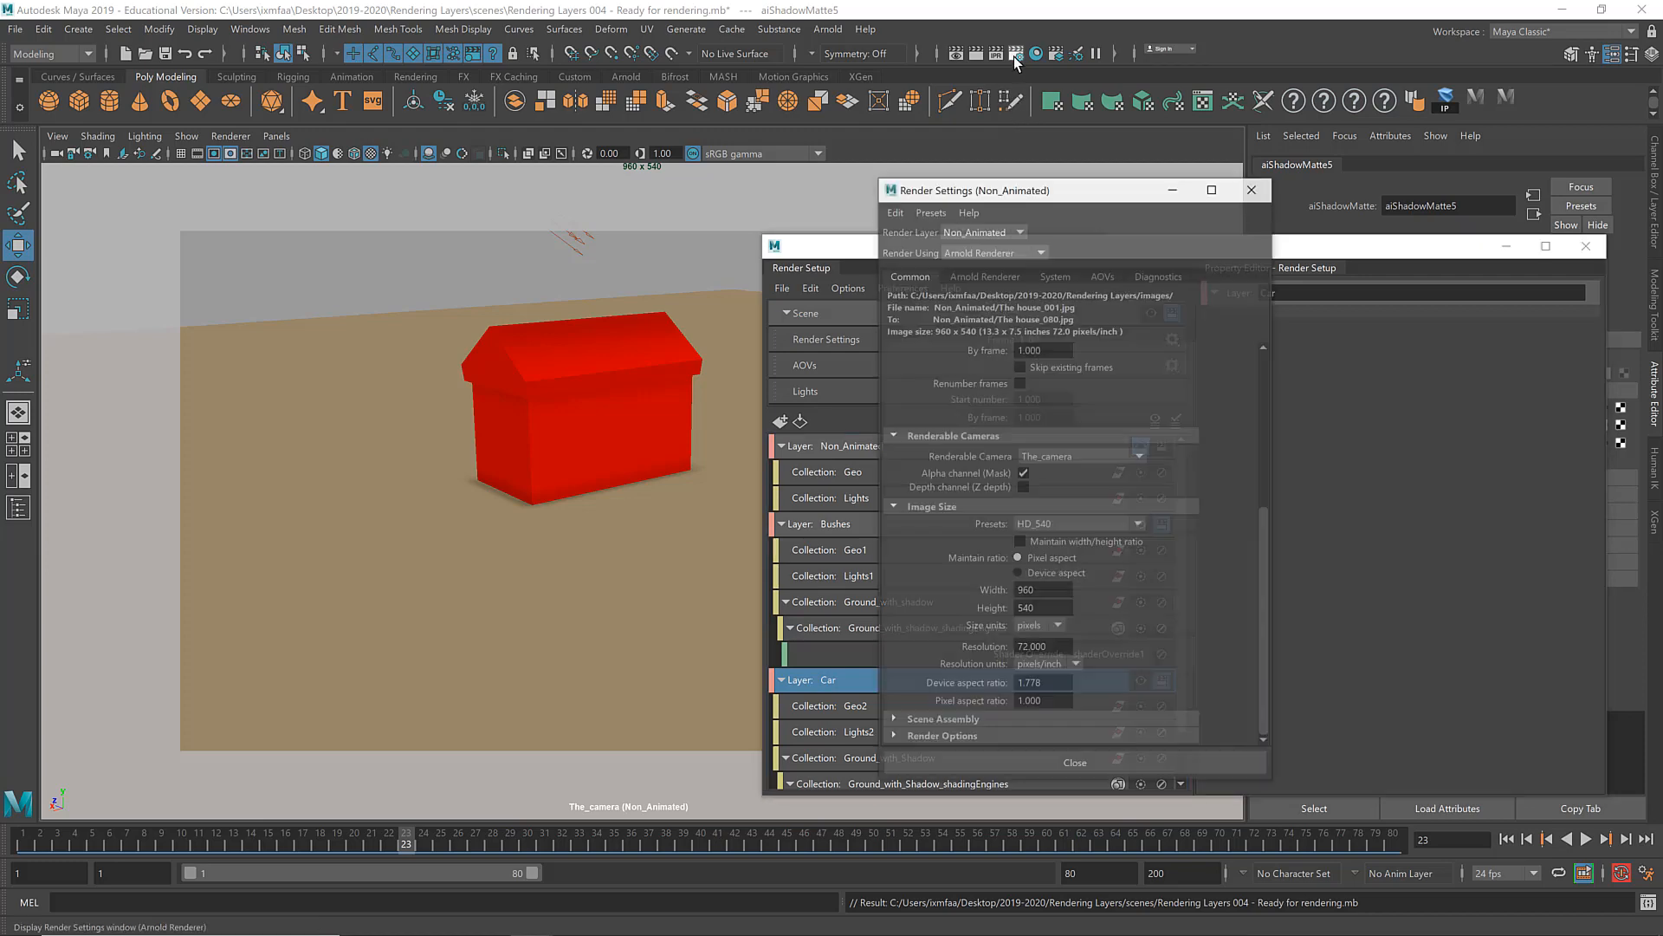
left_click_drag(1005, 178, 497, 98)
scroll(548, 403, "up", 5)
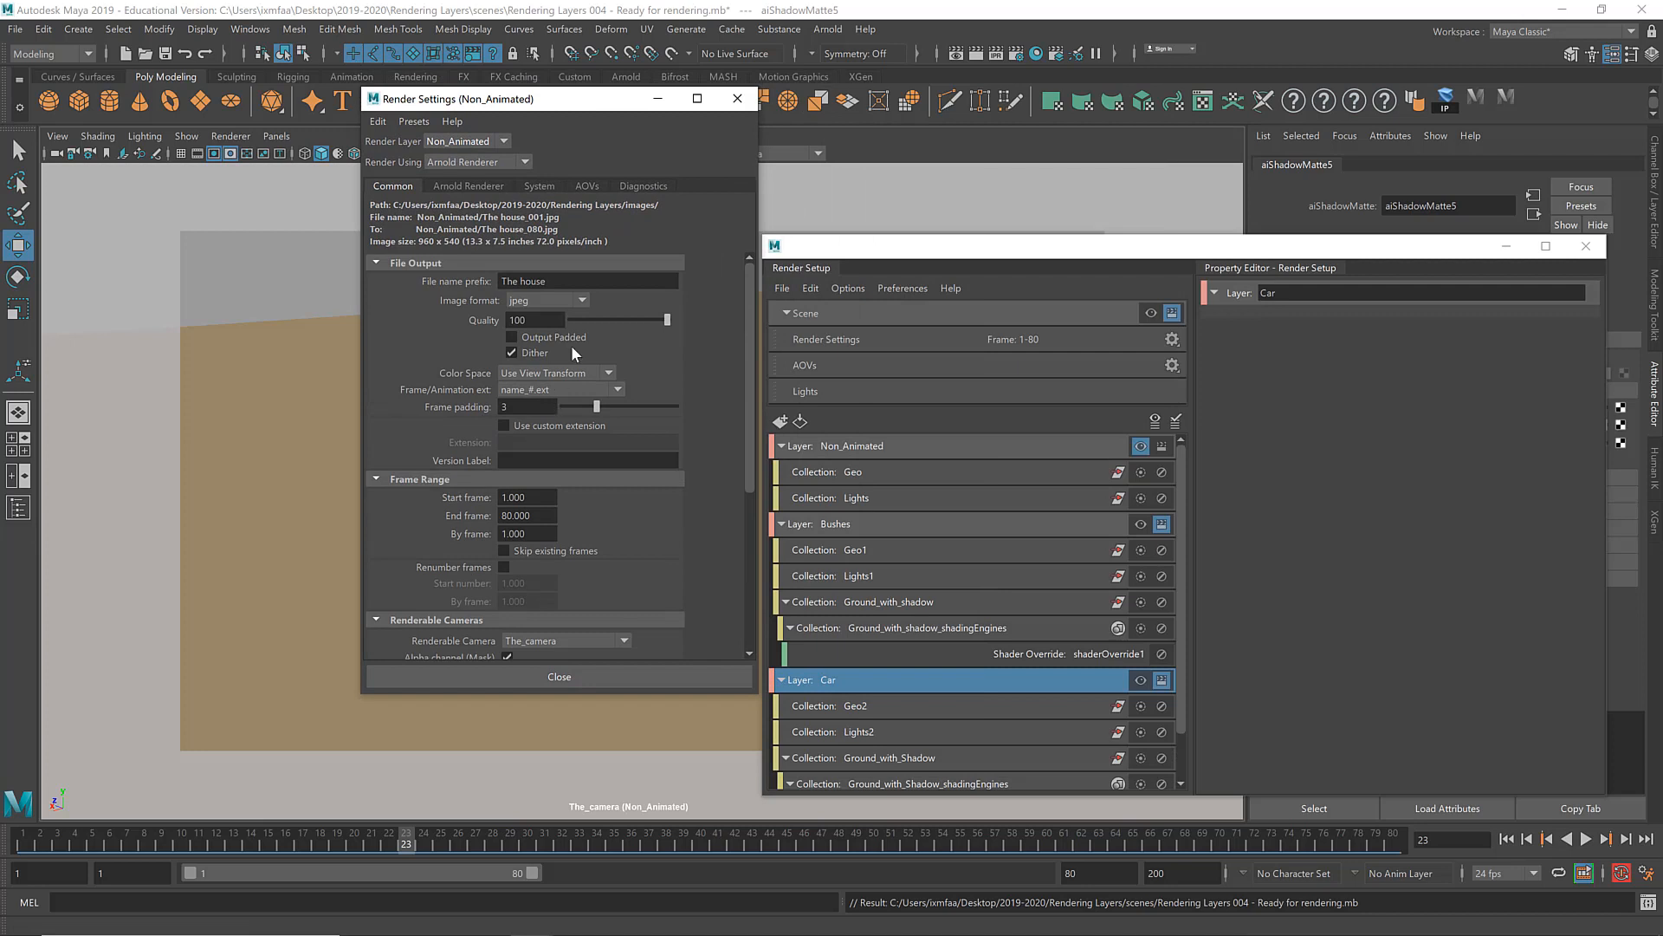
double_click(554, 282)
left_click_drag(500, 282, 477, 283)
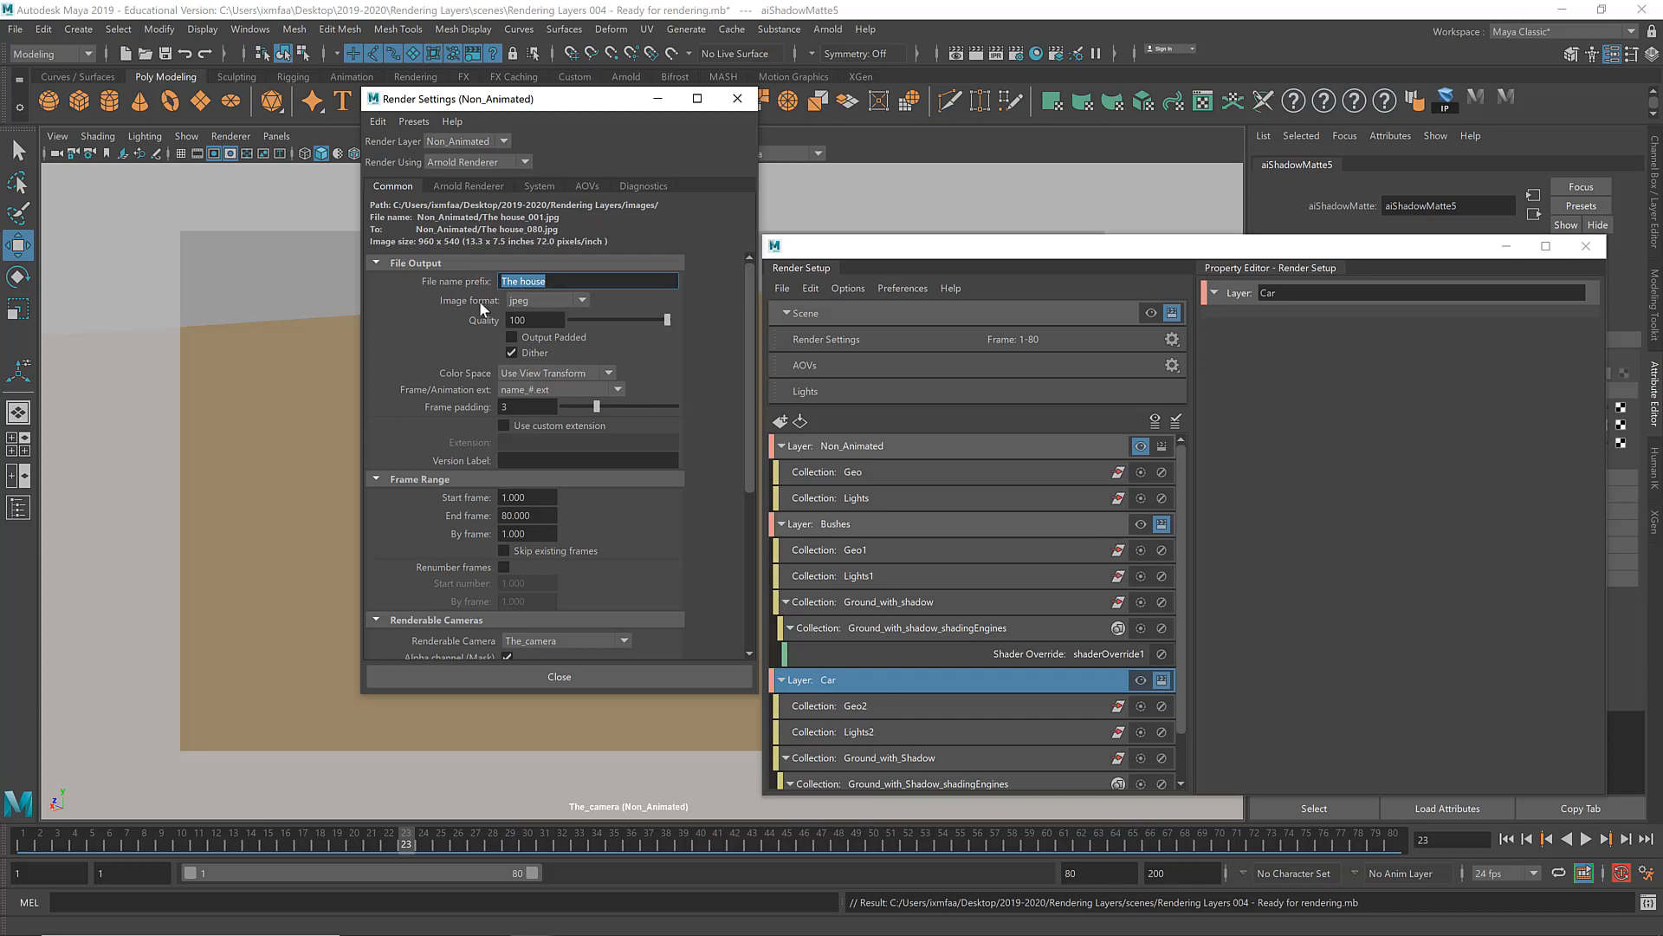
left_click(537, 300)
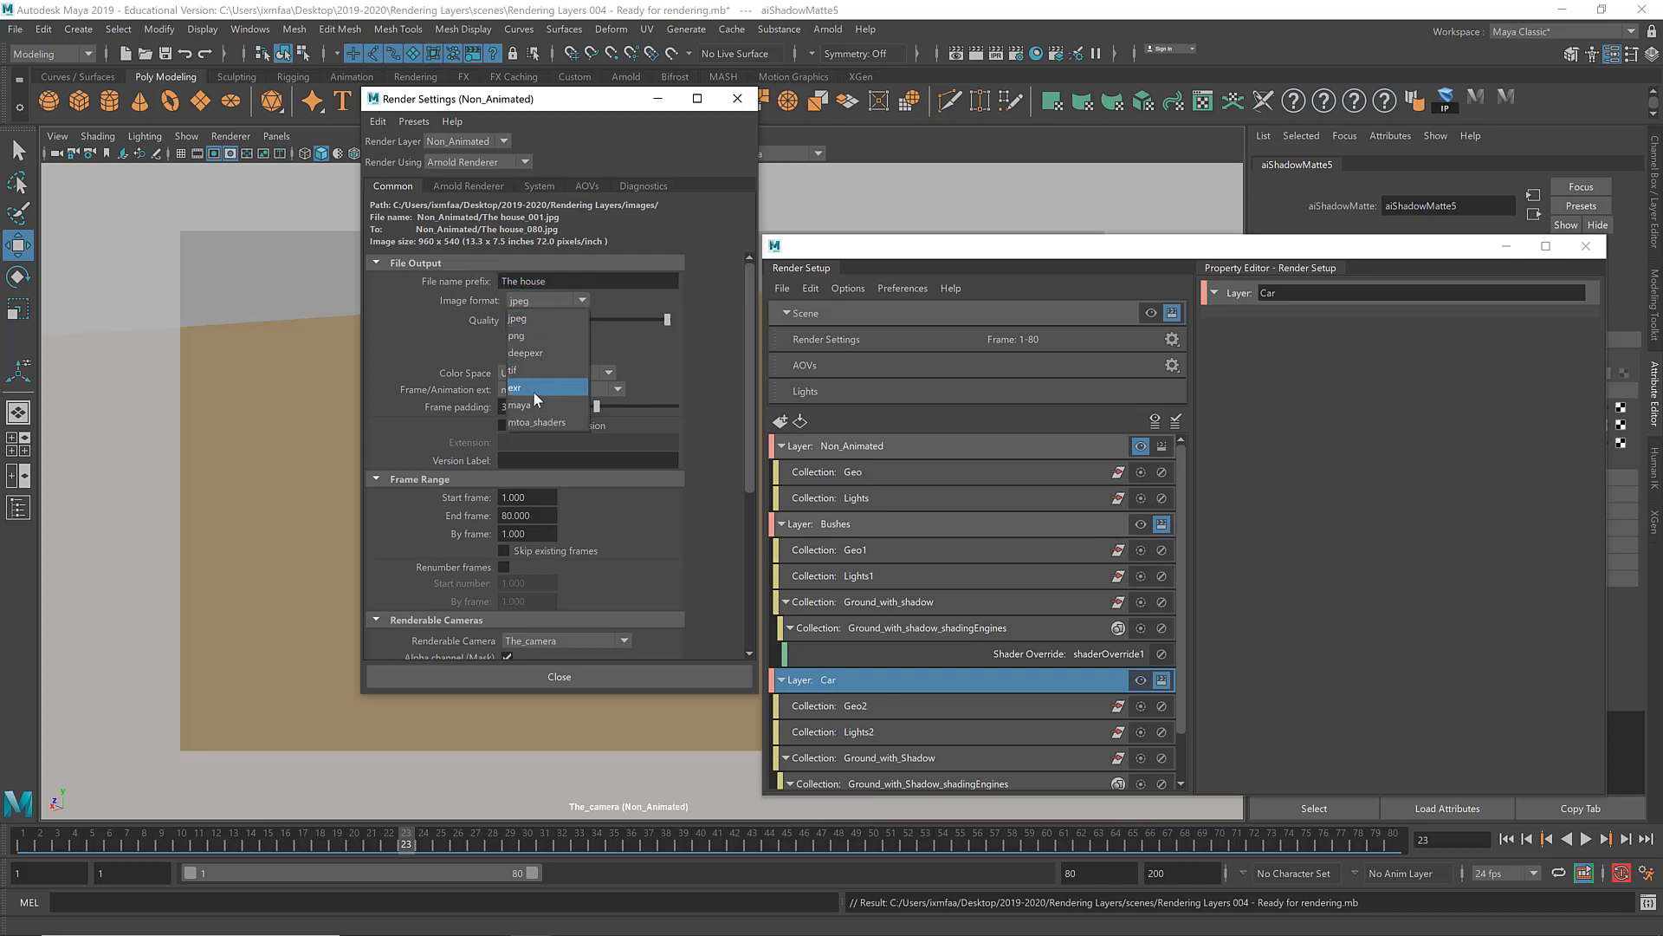
left_click(451, 310)
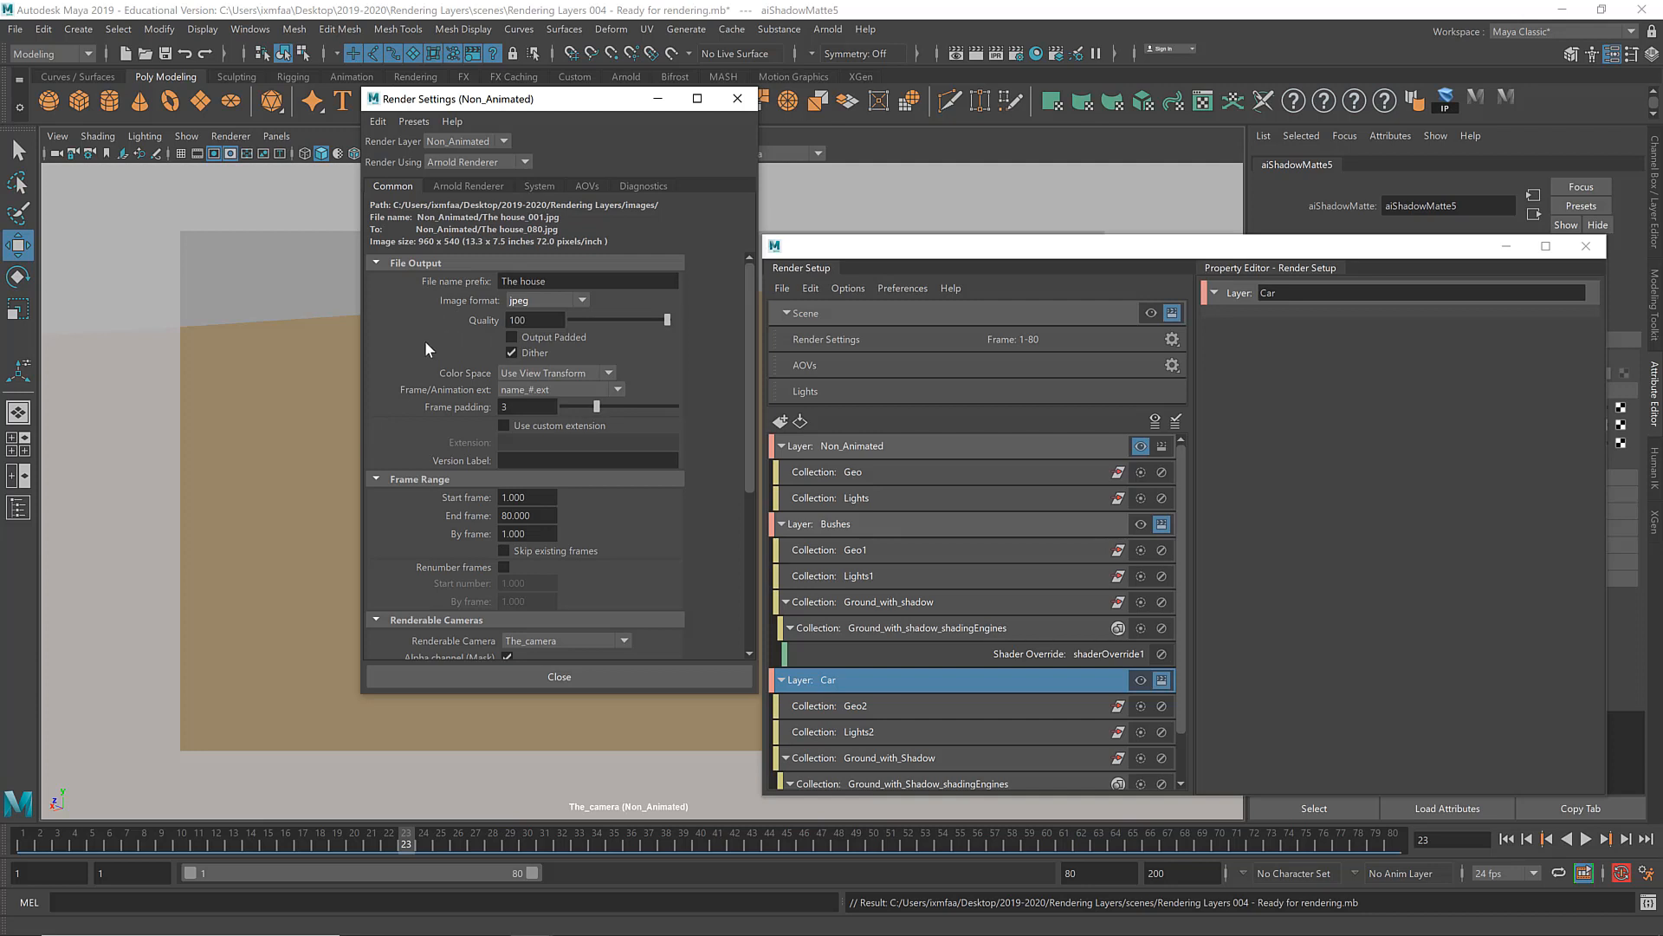
left_click(538, 390)
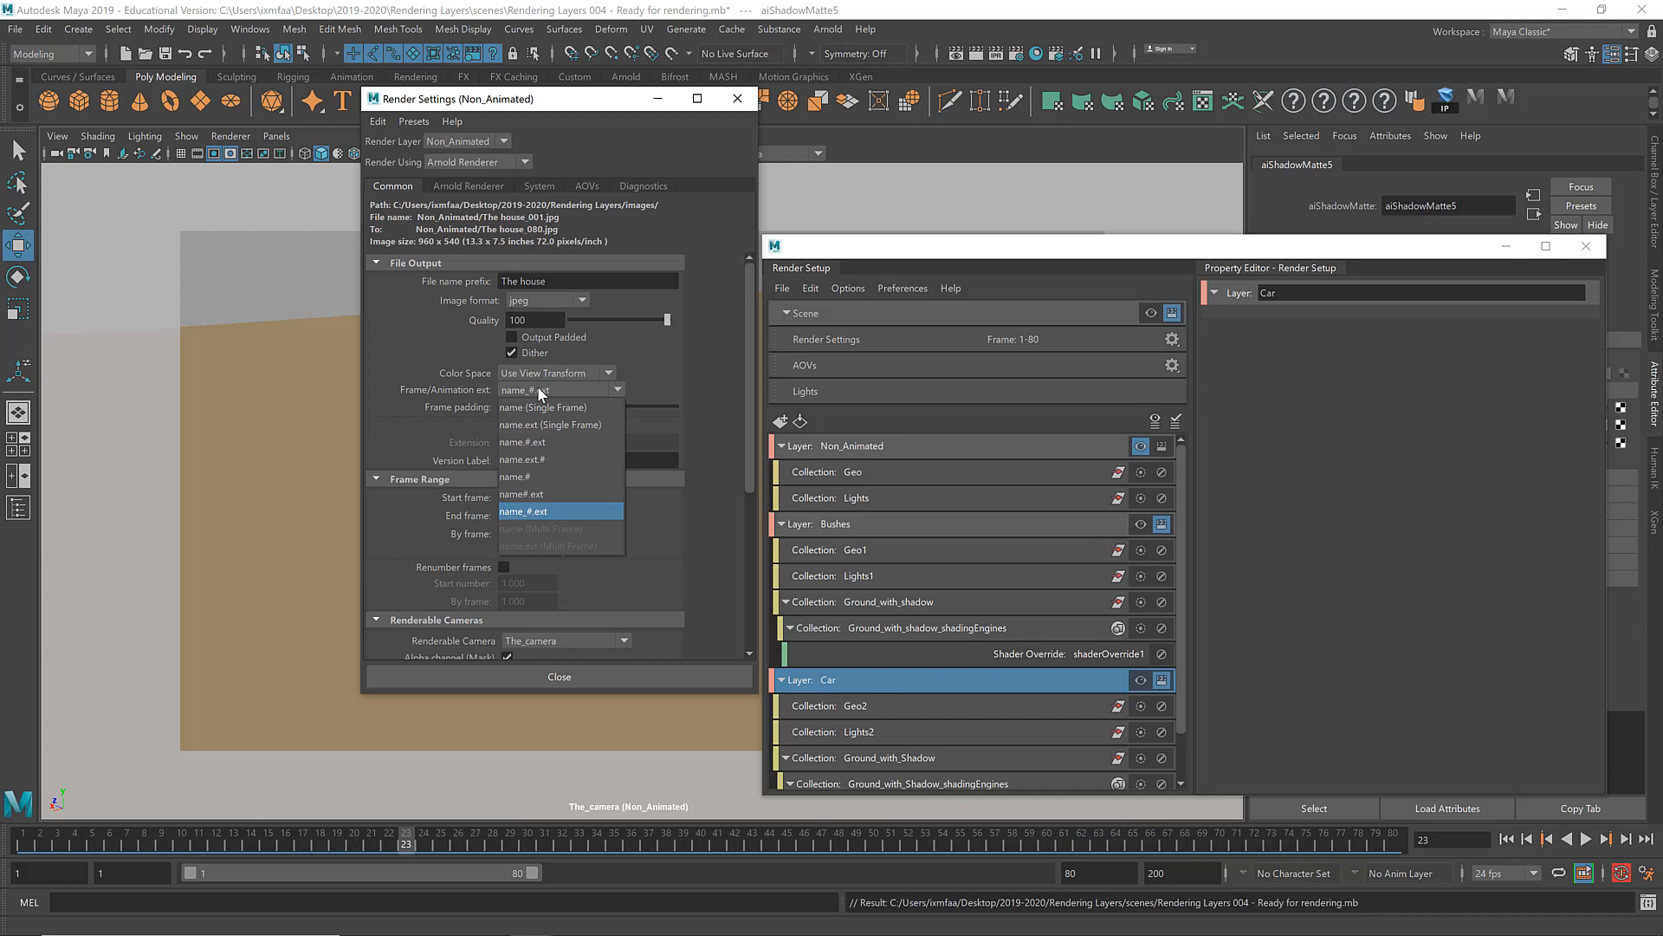
left_click(549, 512)
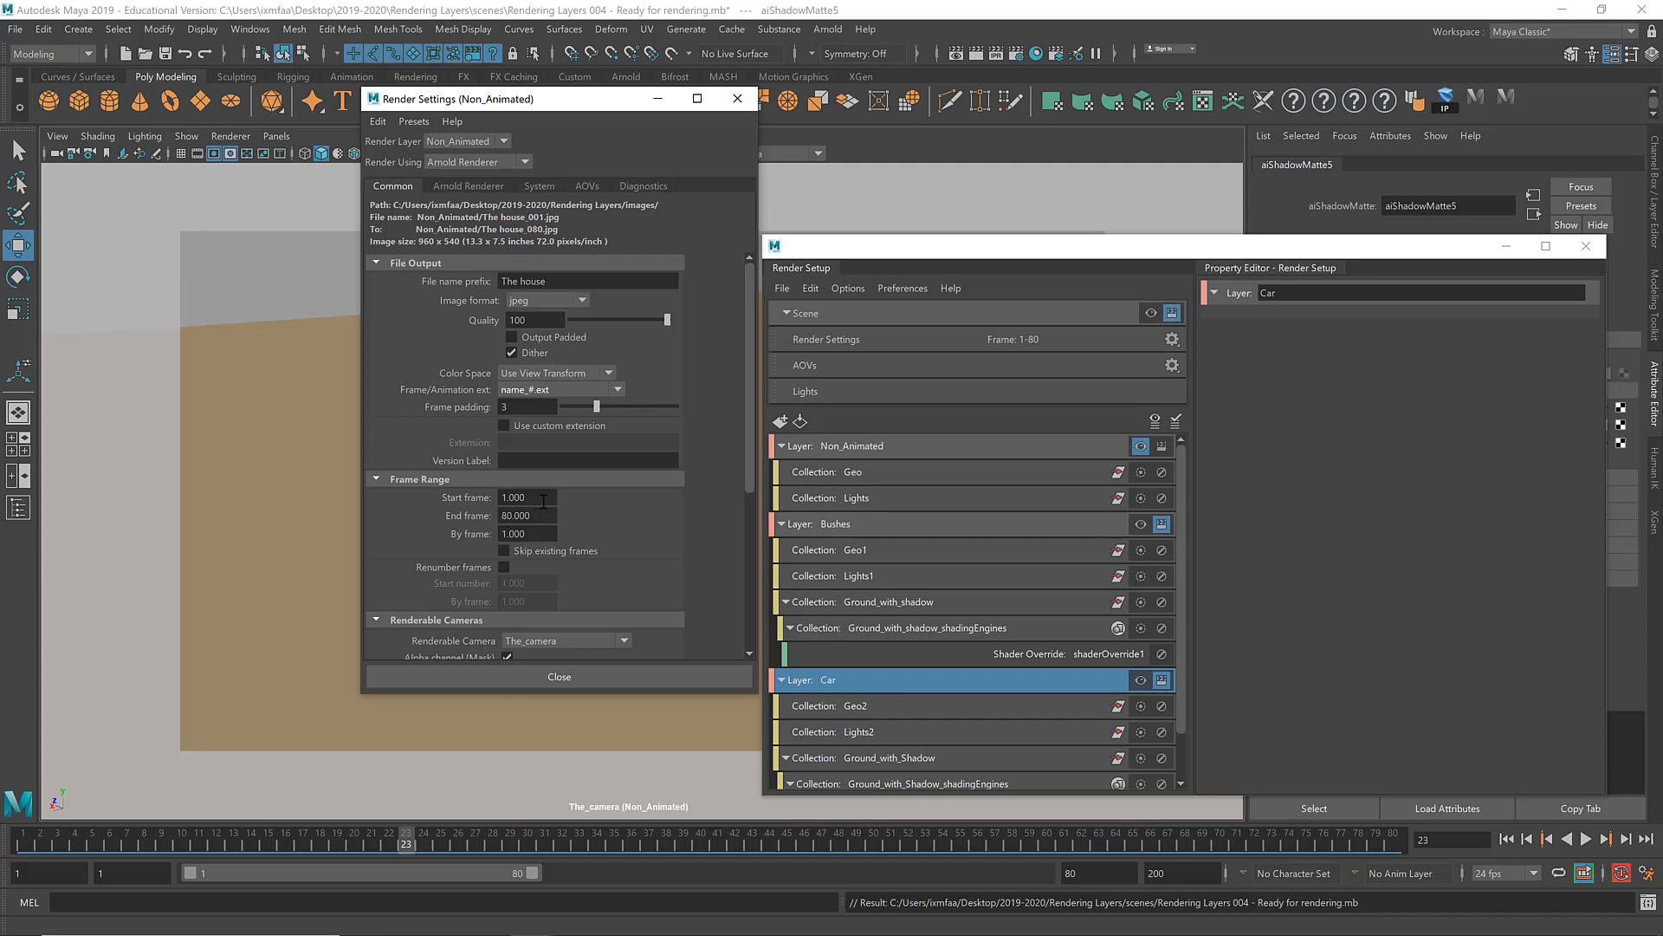
Step: Review the frame range, renderable camera and image size in the Render Settings, keeping The_camera as the render camera
left_click(503, 515)
double_click(503, 515)
scroll(613, 518, "down", 3)
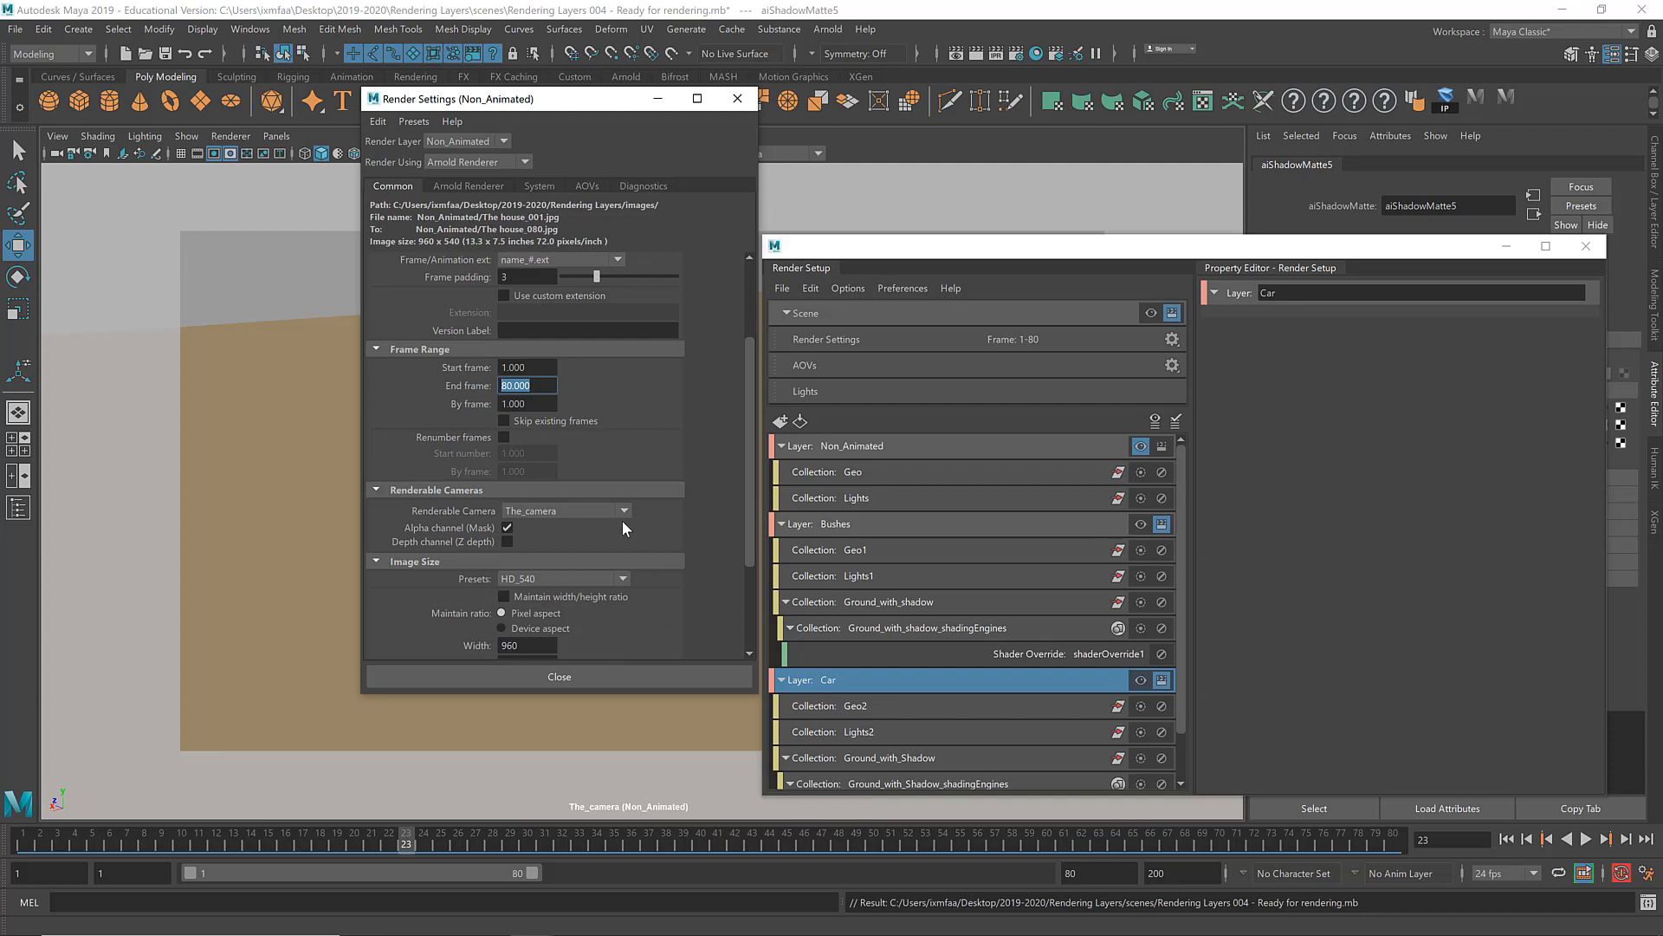
scroll(607, 521, "down", 1)
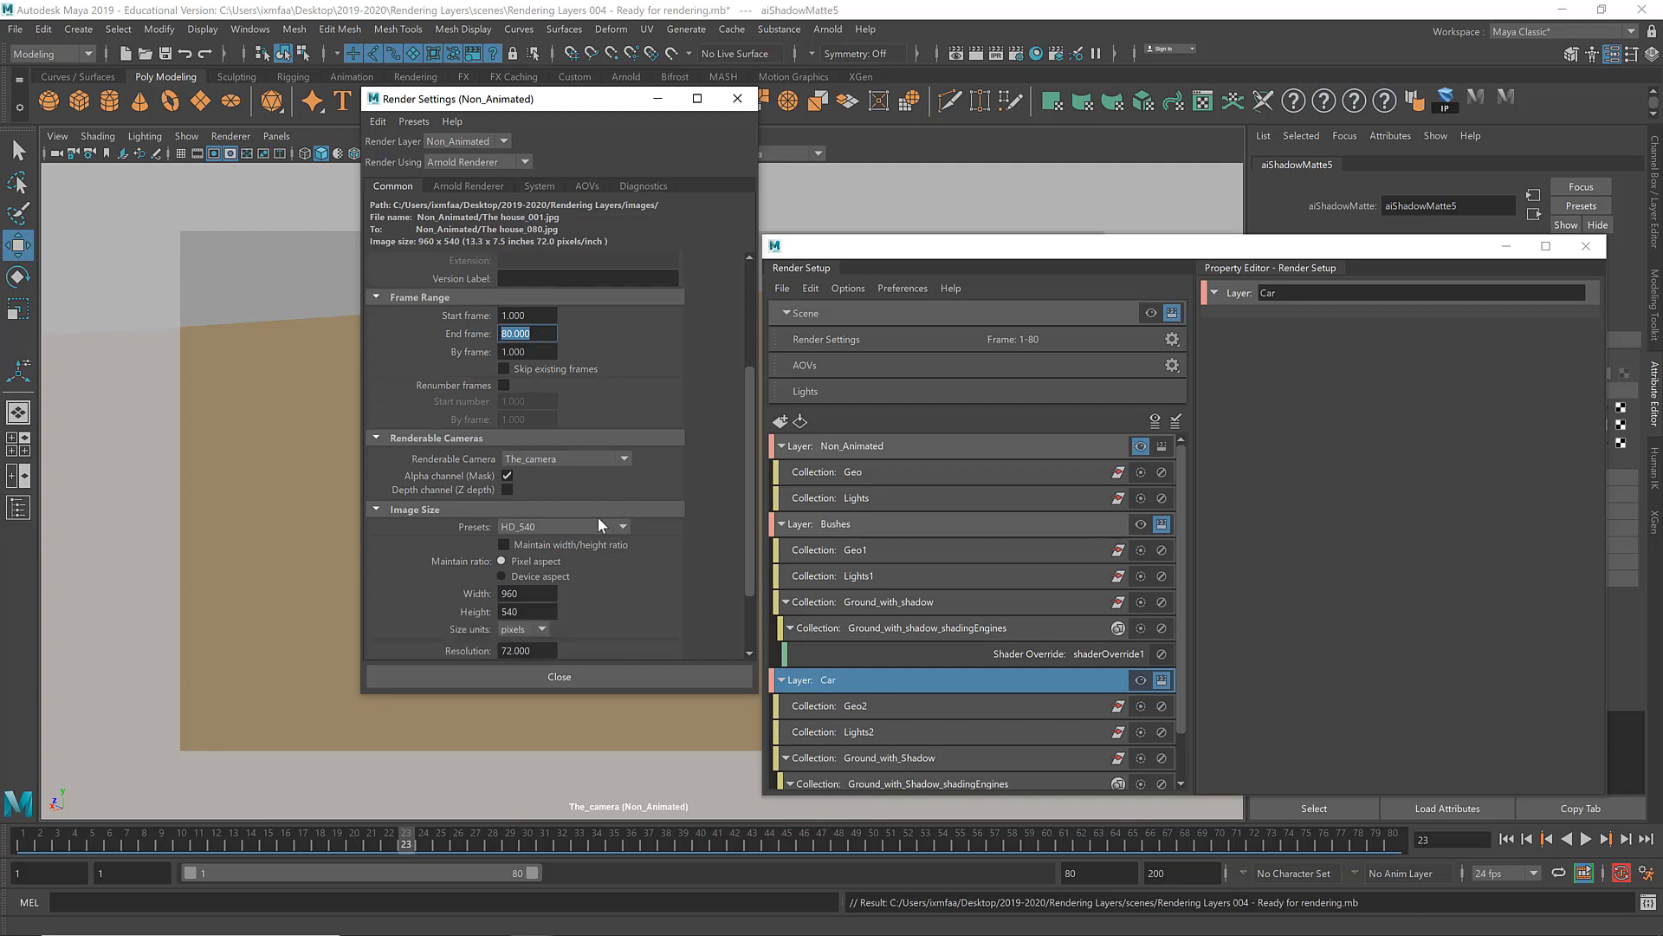
left_click(560, 458)
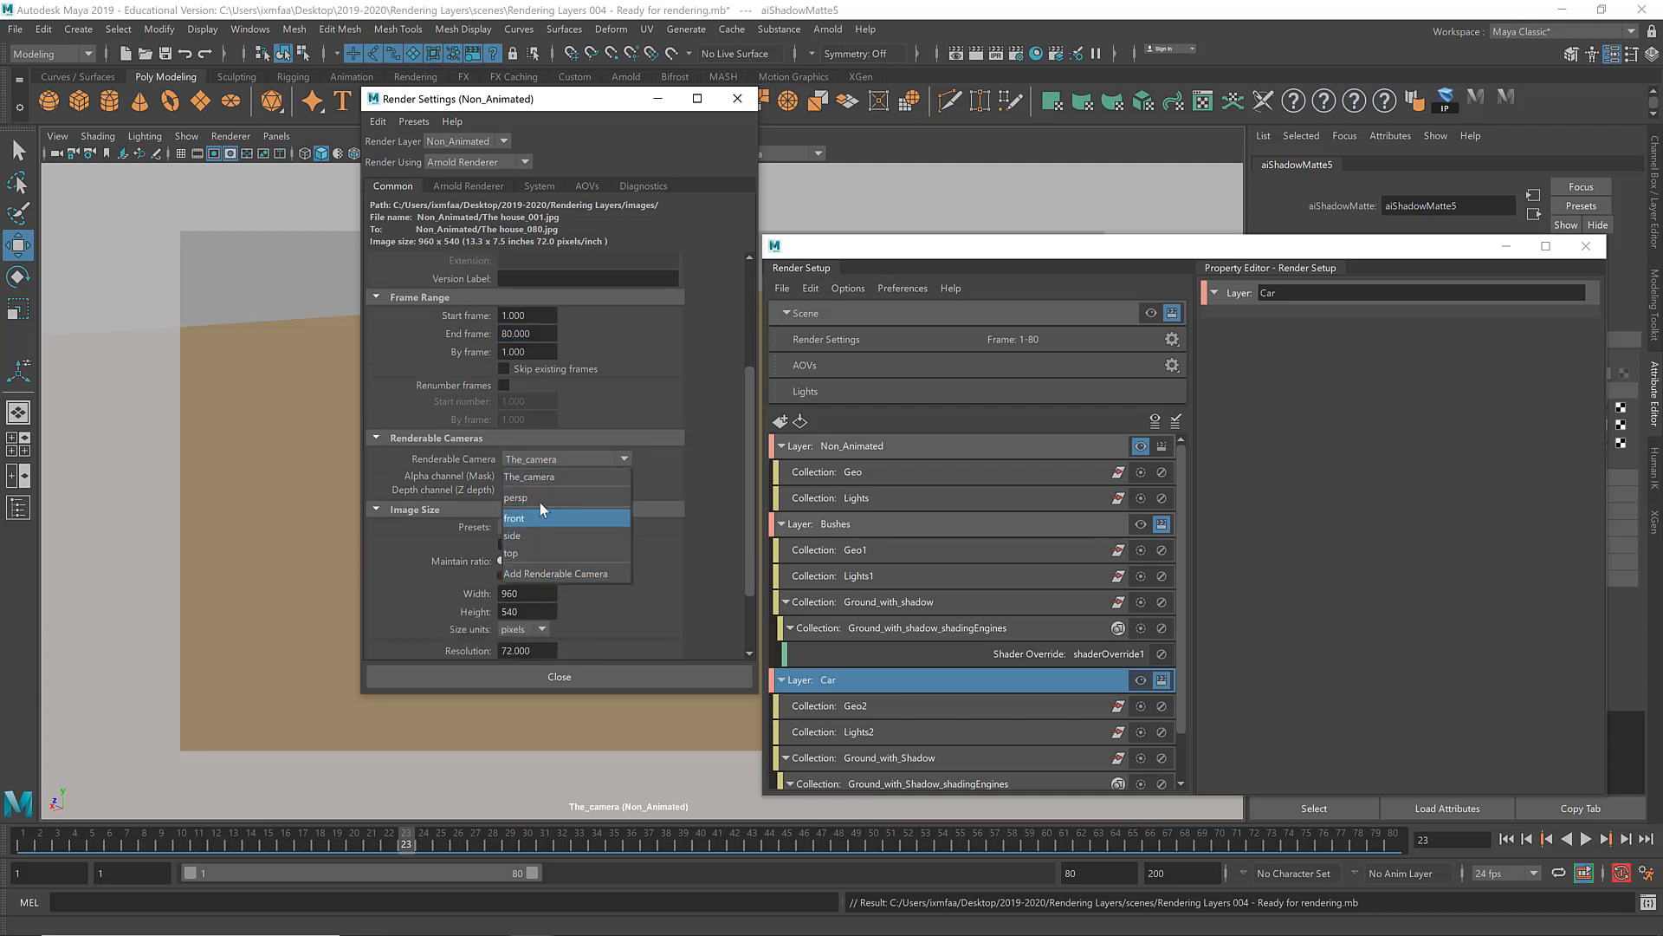
left_click(541, 479)
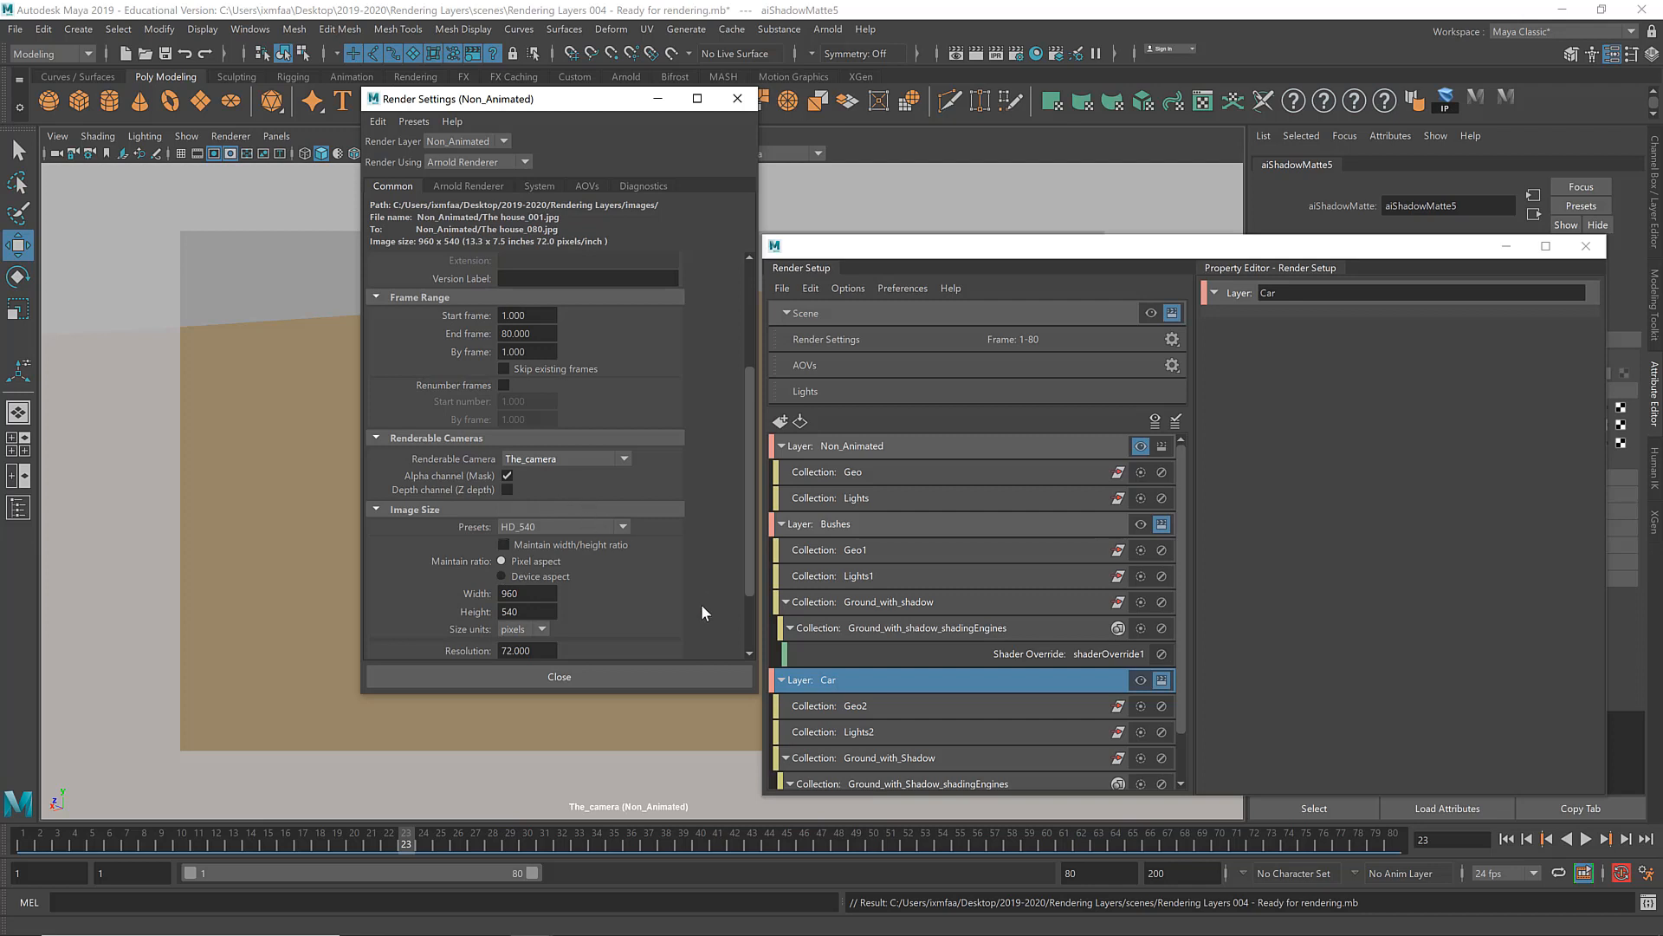
scroll(589, 574, "down", 2)
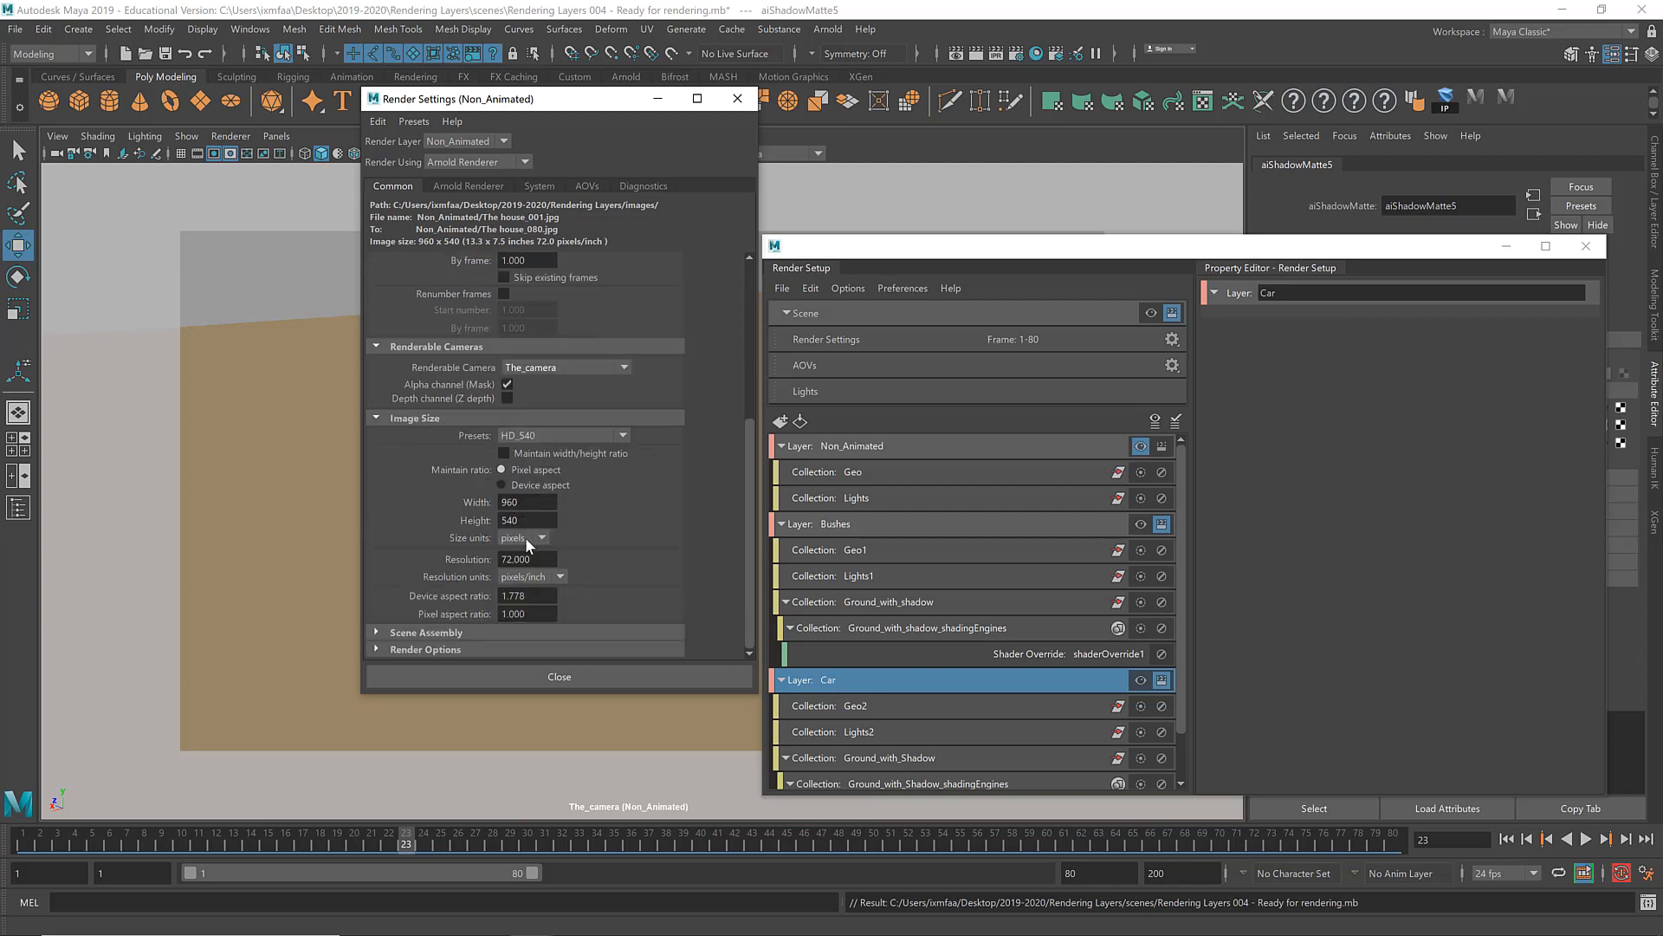
Step: Review the image size presets in the Render Settings, keep HD_540, and close the settings
left_click(542, 436)
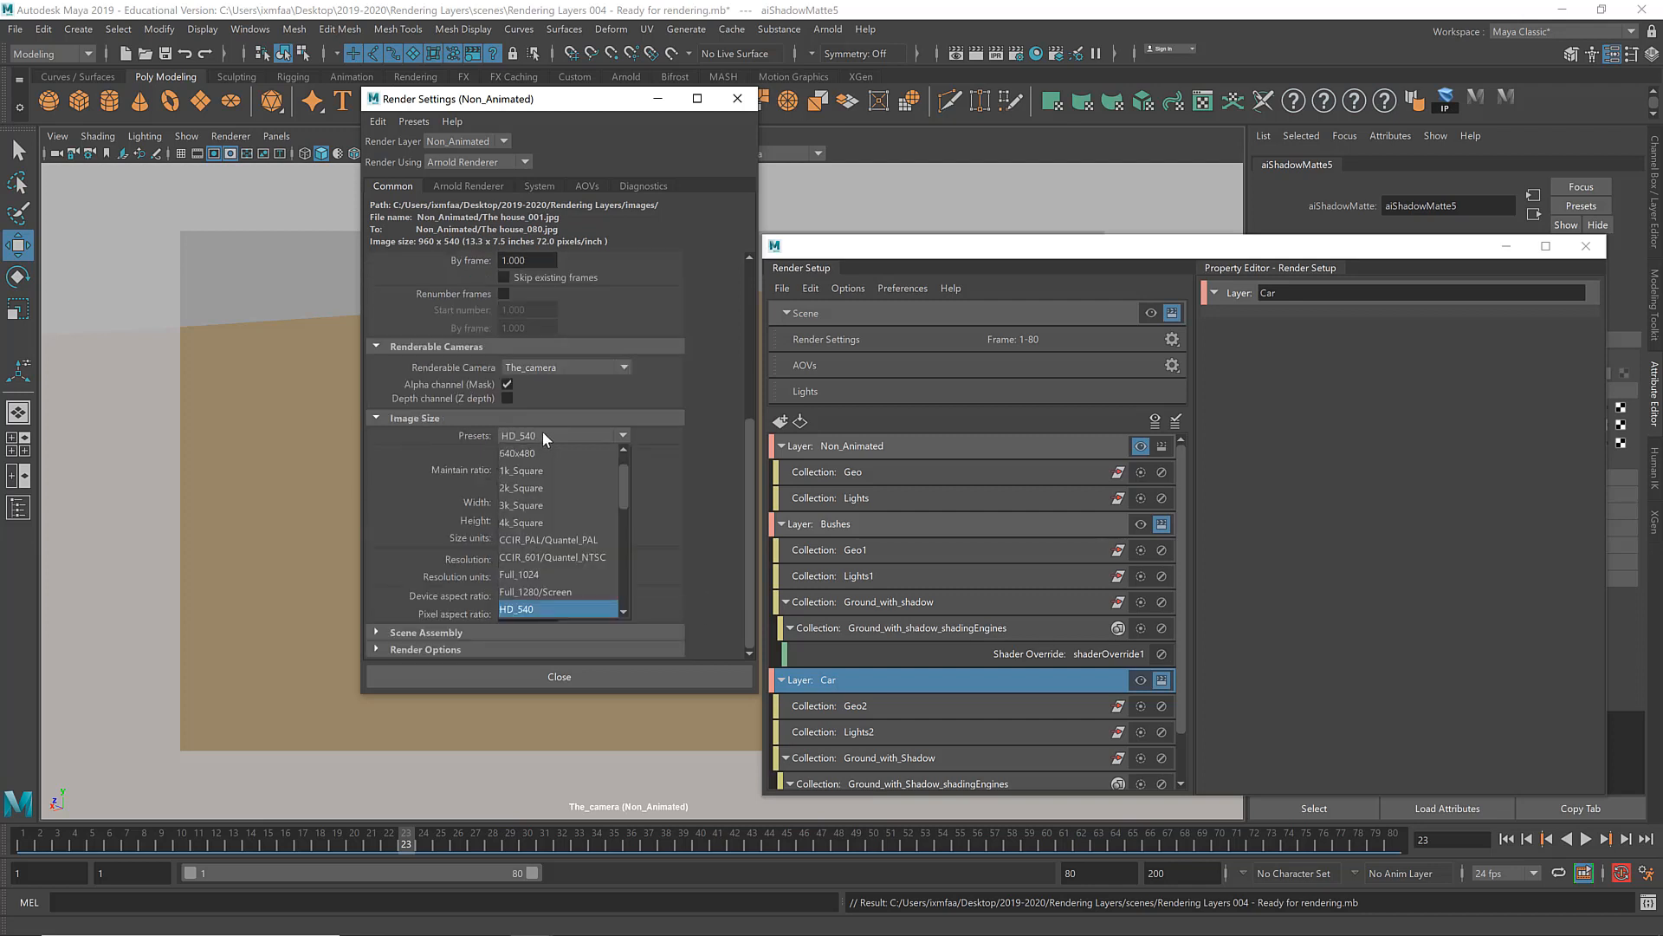
left_click(543, 432)
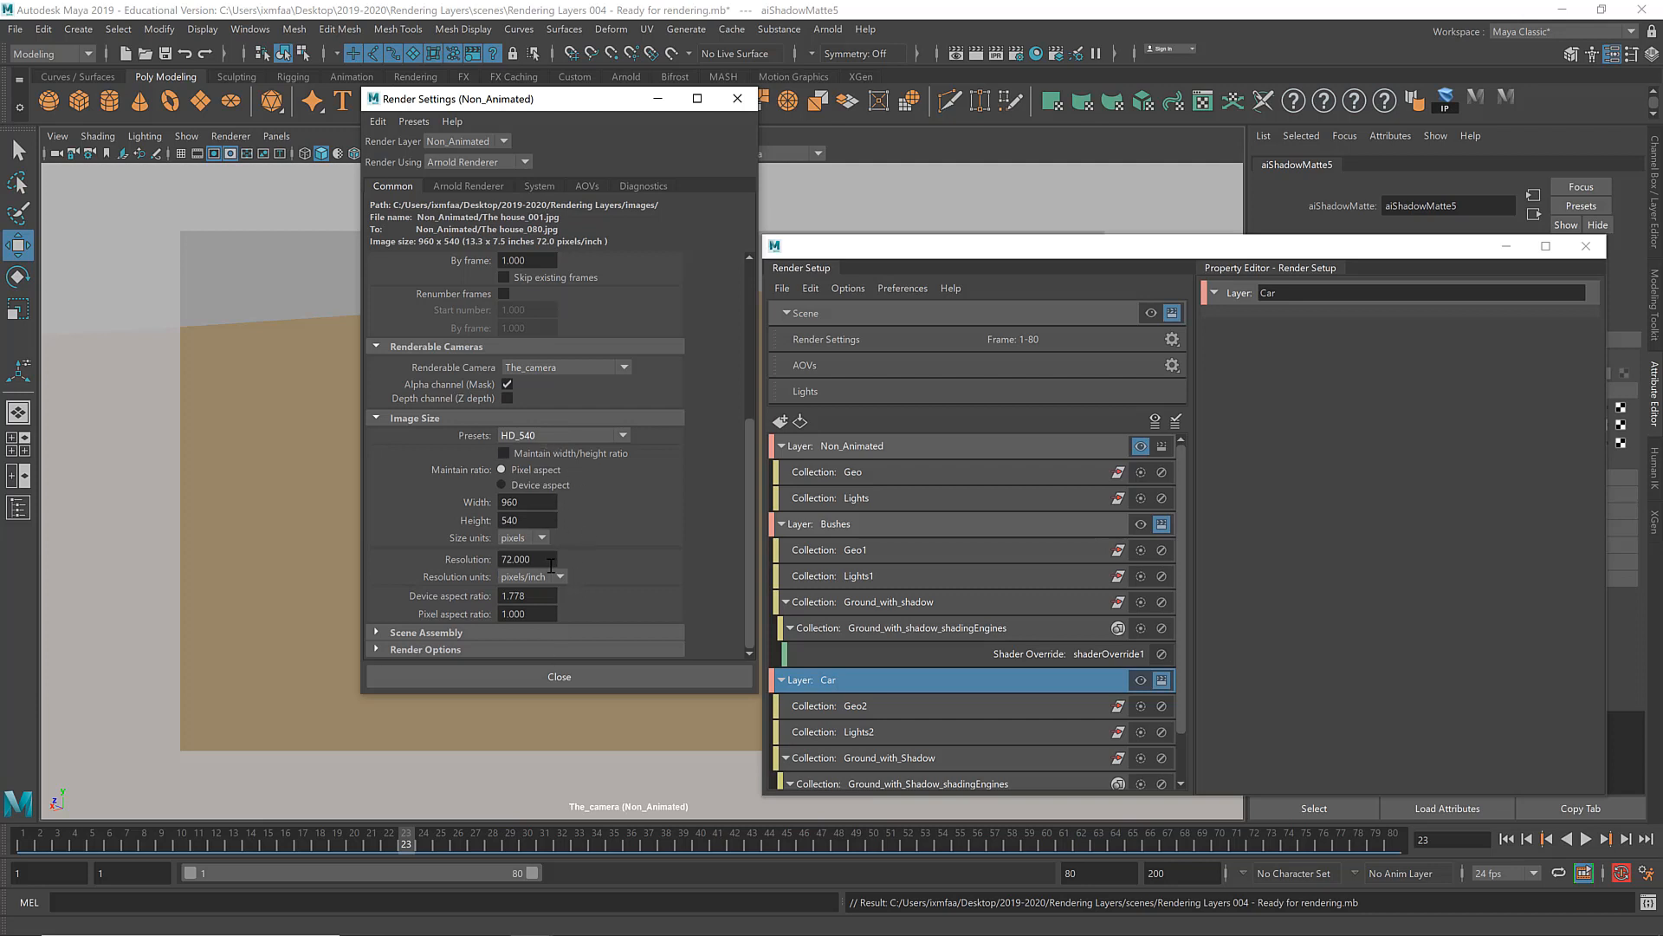
left_click(560, 677)
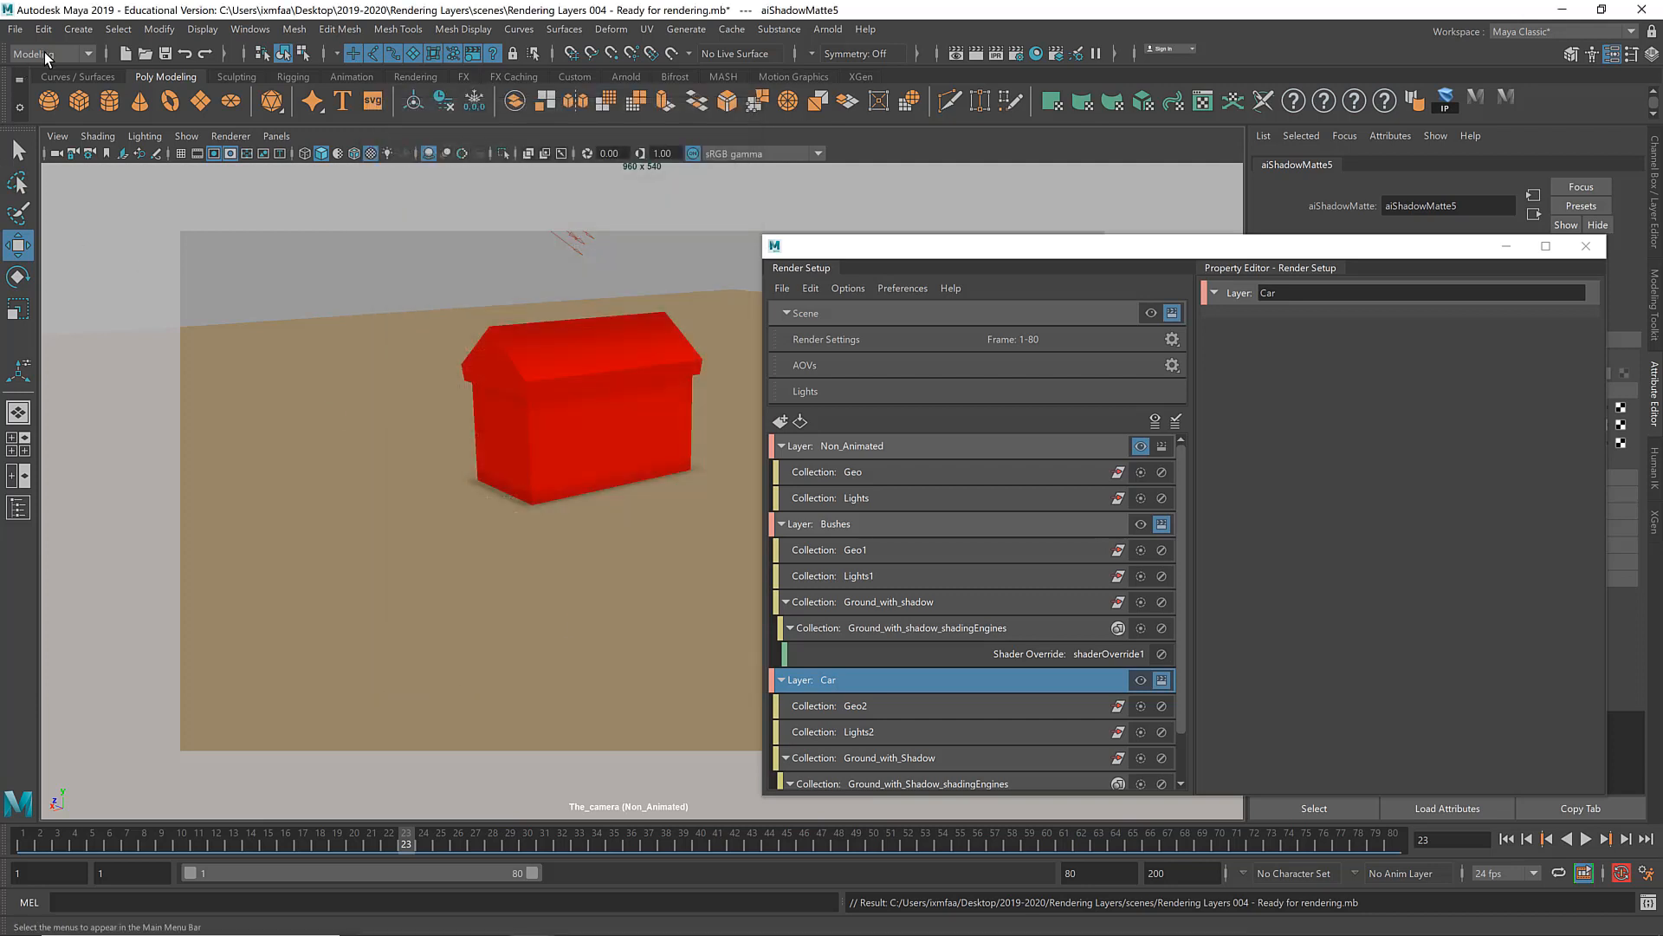
Step: Switch to the Rendering menu set and locate the Batch Render command without starting it
left_click(45, 53)
left_click(45, 147)
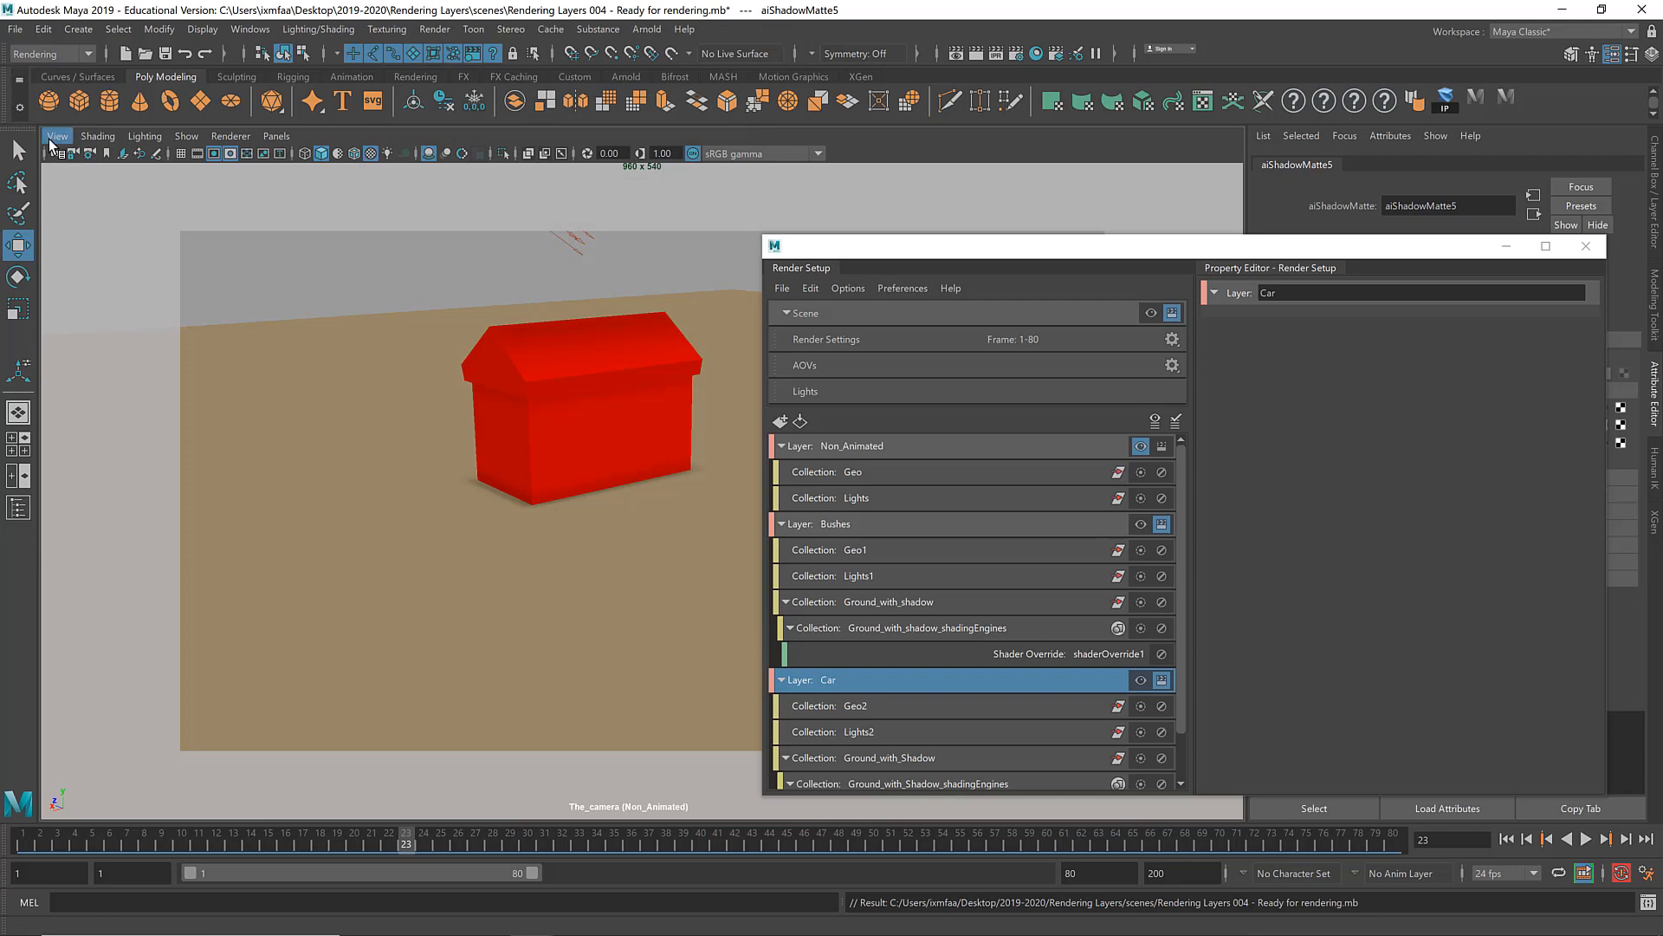
left_click(455, 33)
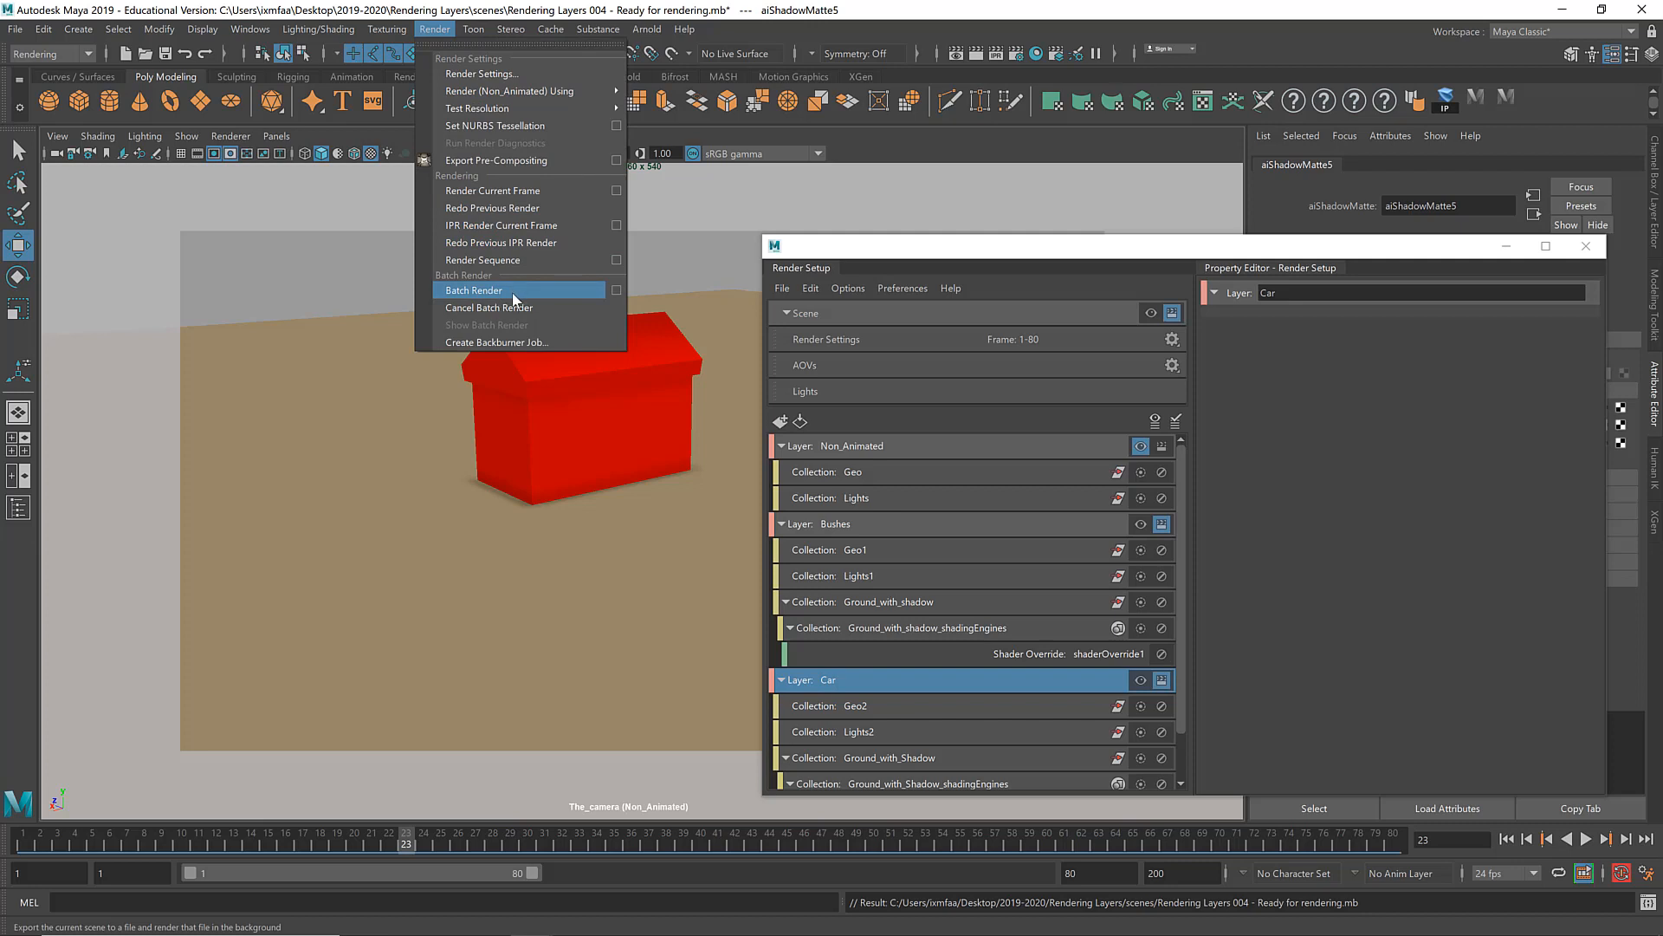
left_click(896, 152)
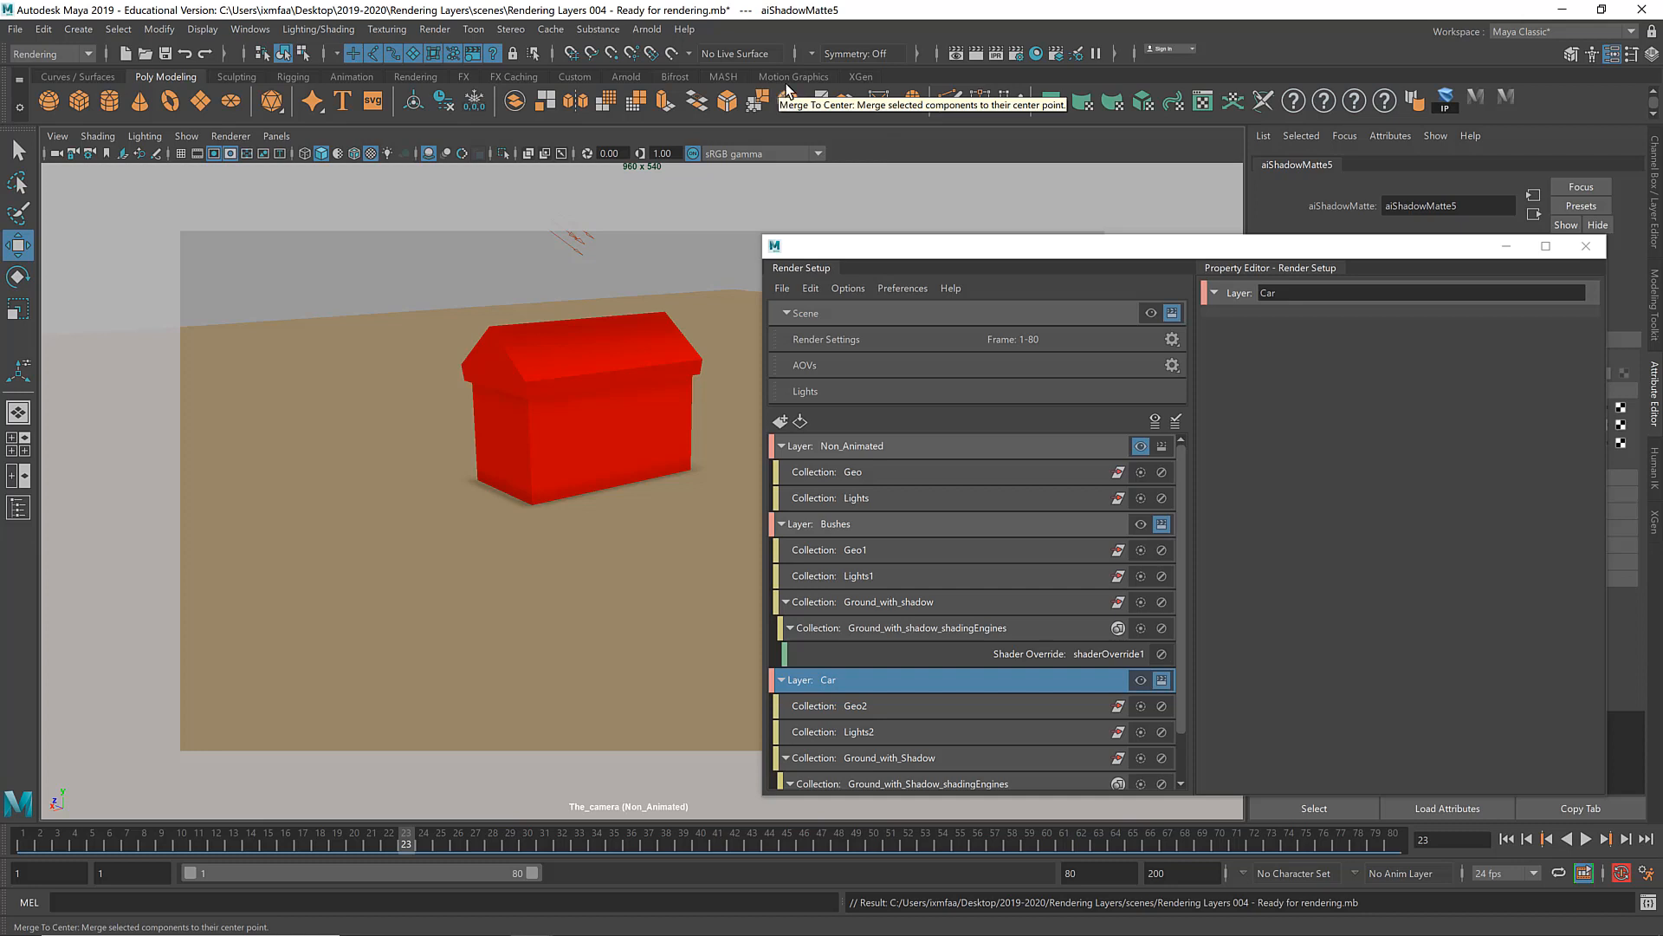
left_click(17, 28)
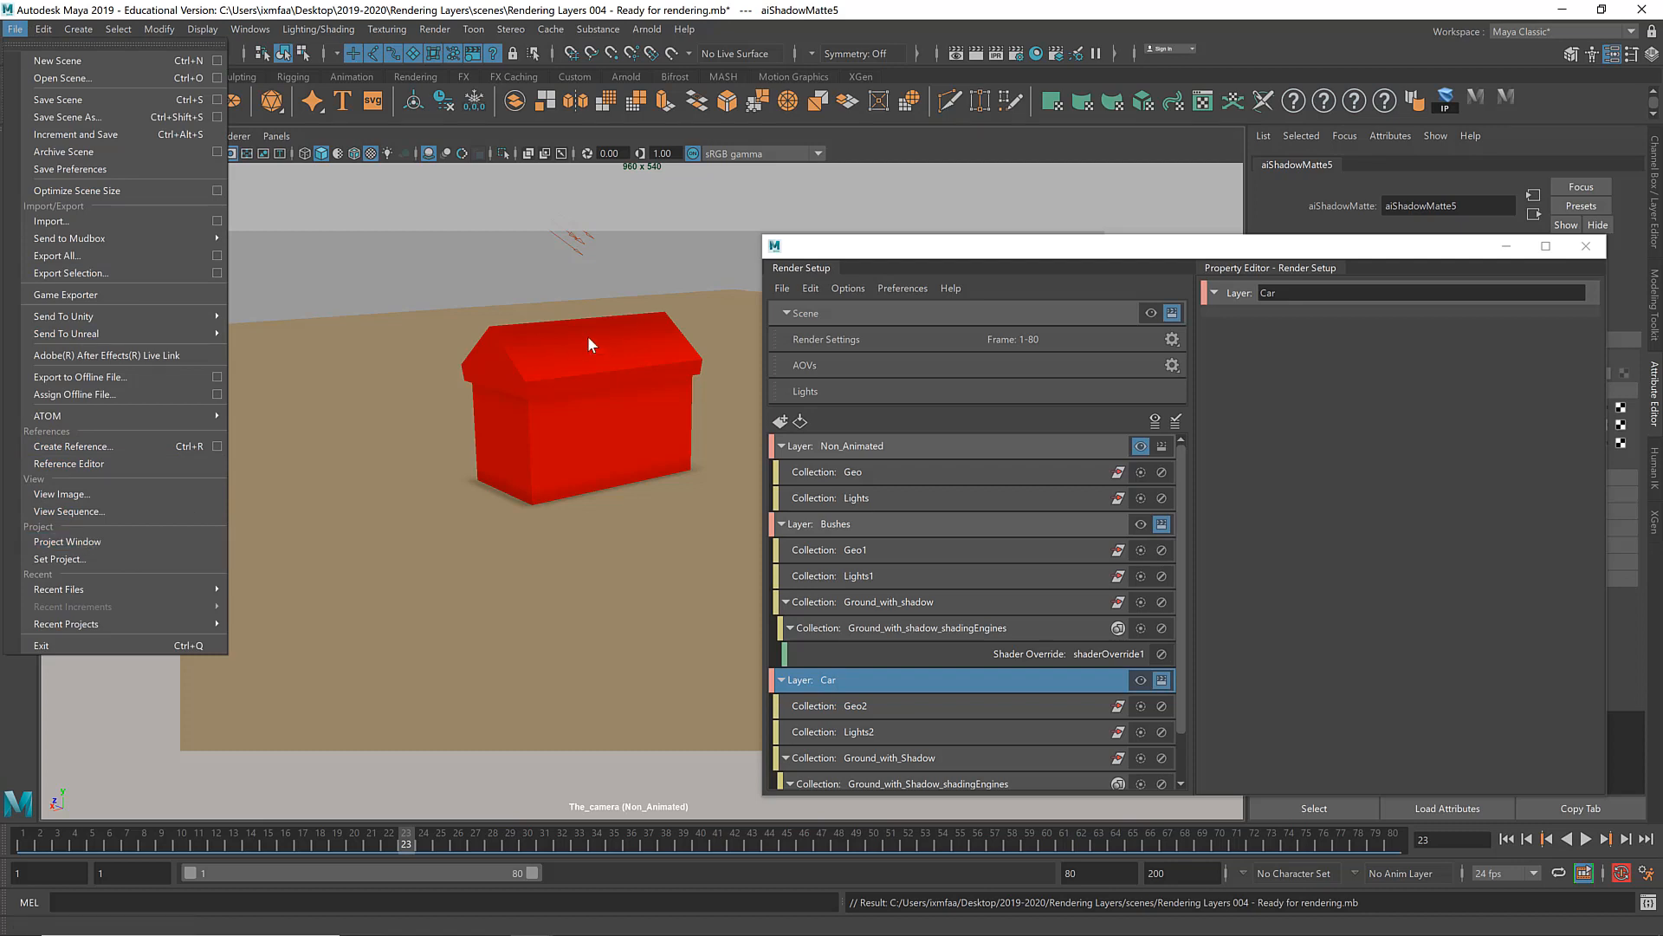
left_click(733, 34)
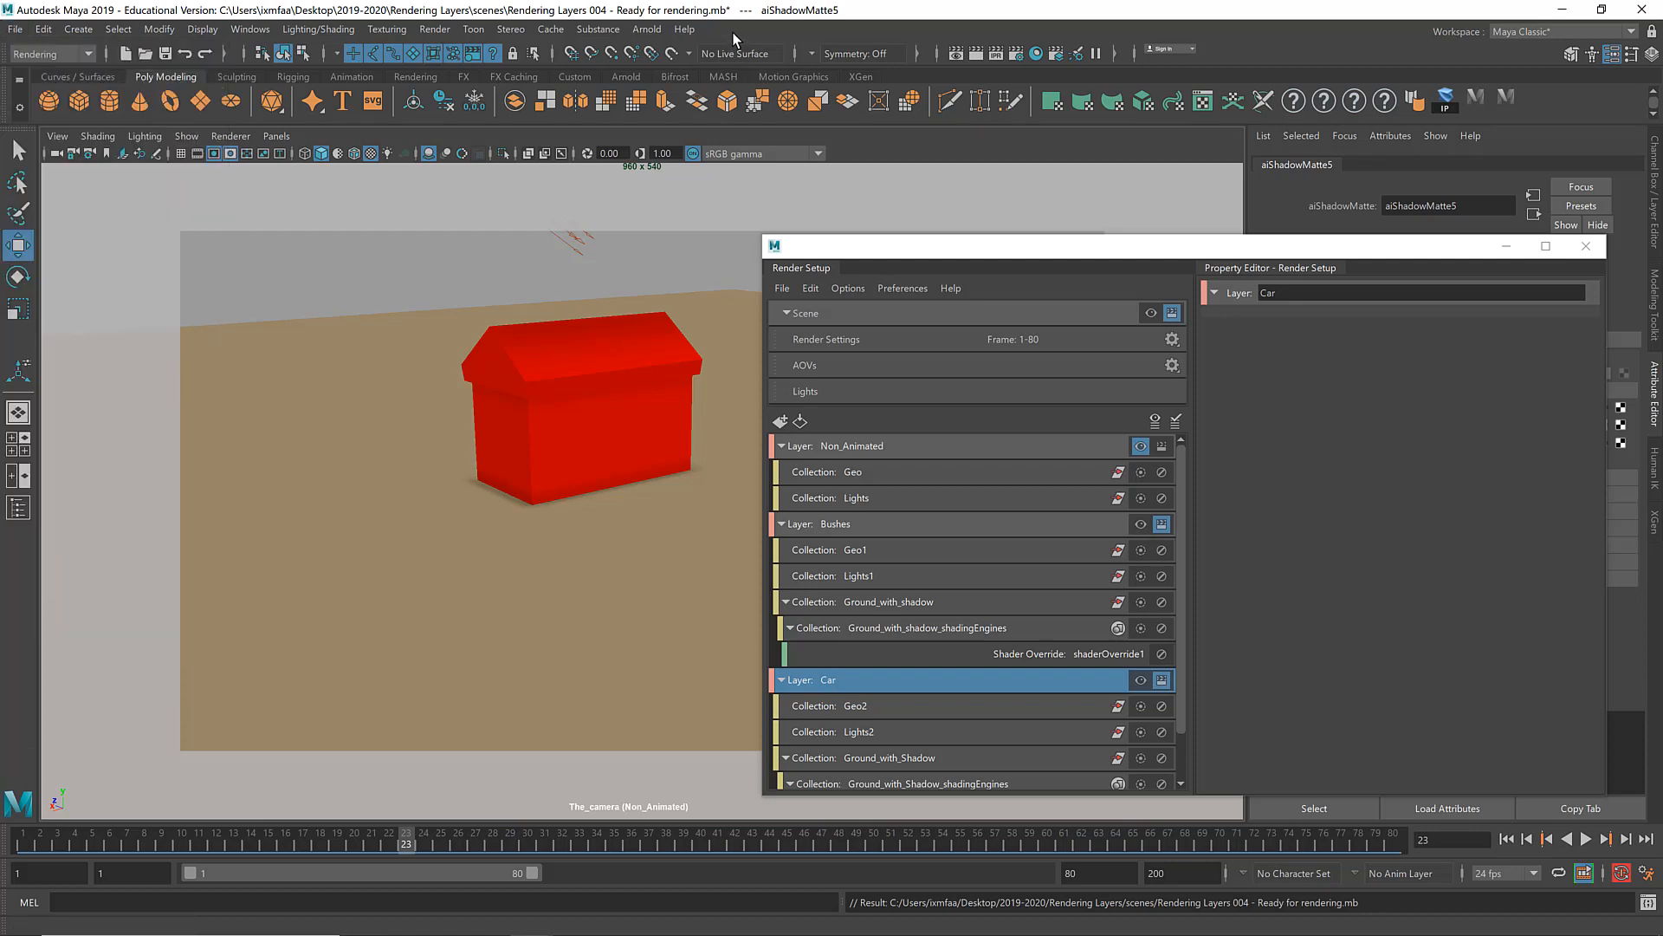
Step: Set the file name prefix to Drifting Car in the Render Settings, keeping the frame padding at 3
left_click(1017, 57)
scroll(586, 273, "down", 3)
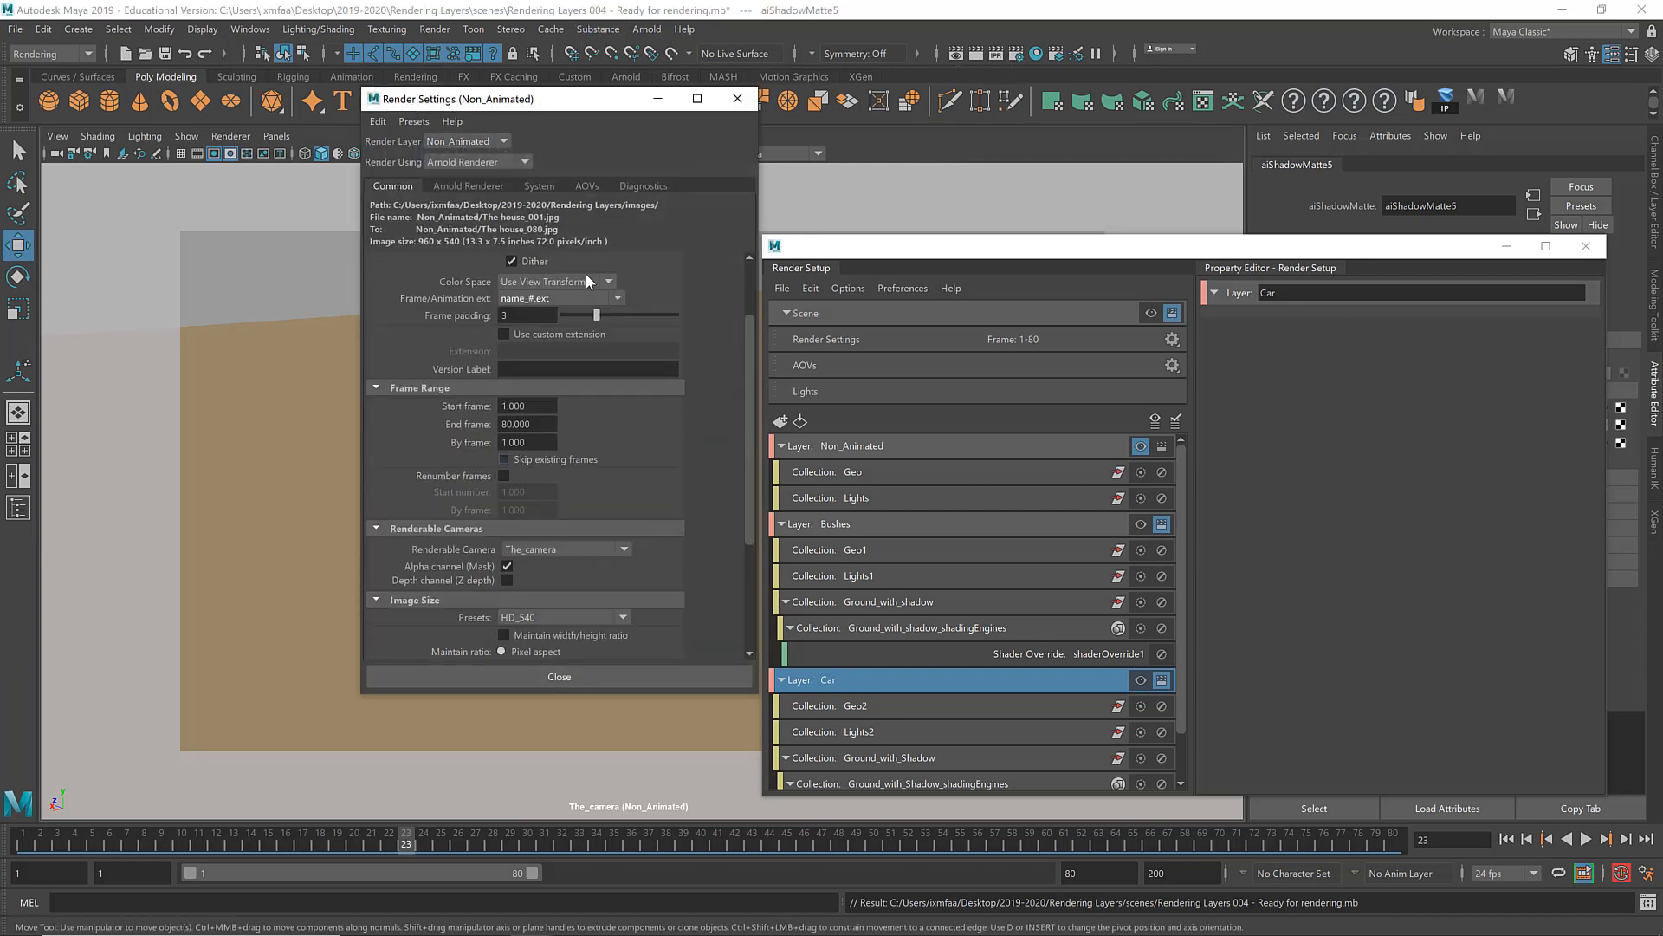
scroll(586, 273, "up", 3)
left_click(577, 279)
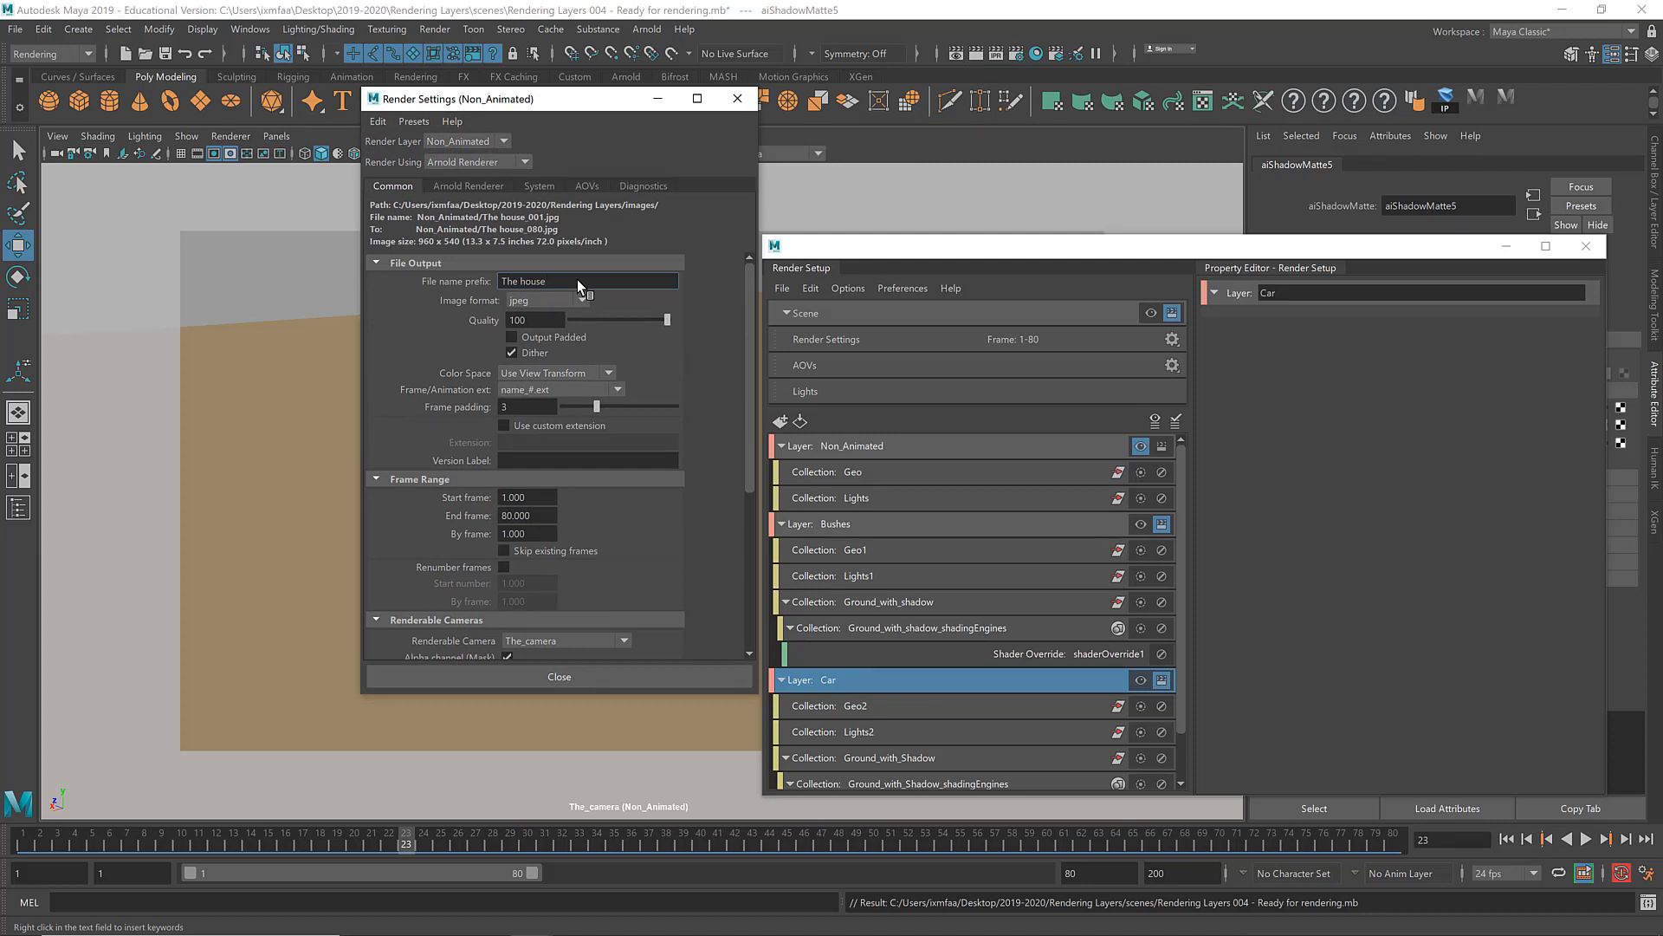
key("shift+Left")
key("shift+Left")
key("shift+Left")
key("shift+Left")
key("shift+Left")
key("shift+Left")
key("shift+Left")
key("shift+Left")
key("shift+Left")
type("Drif")
key("Return")
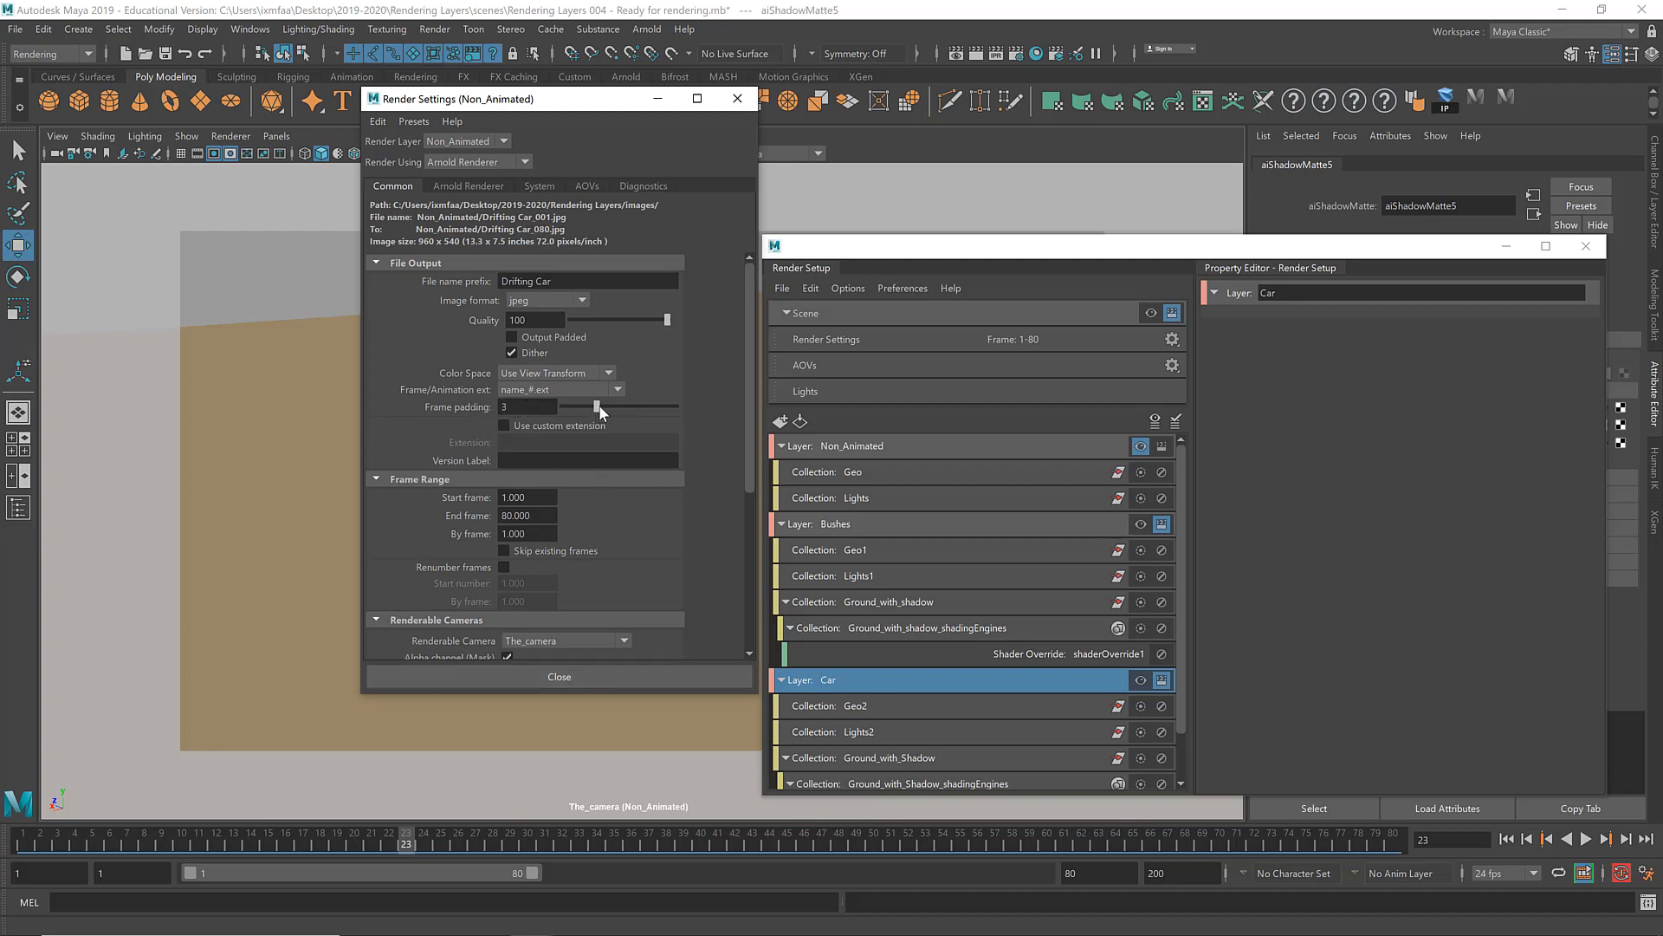
mouse_move(604, 406)
left_mouse_down()
mouse_move(704, 408)
mouse_move(573, 414)
mouse_move(681, 413)
mouse_move(595, 415)
left_mouse_up()
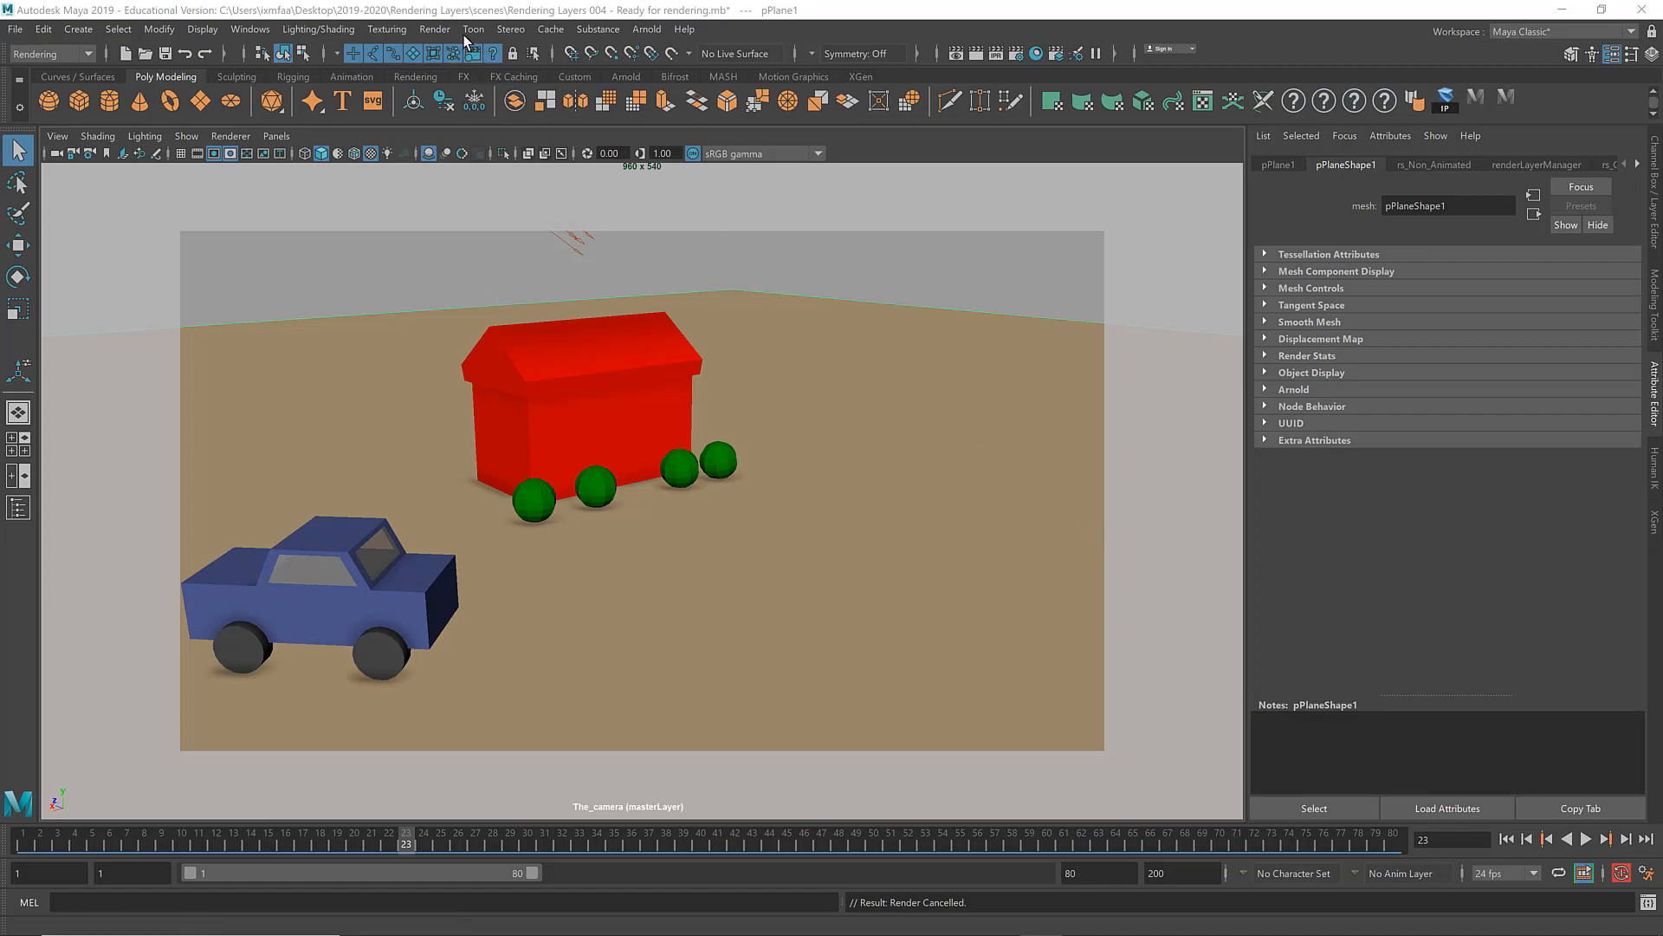
left_click(435, 29)
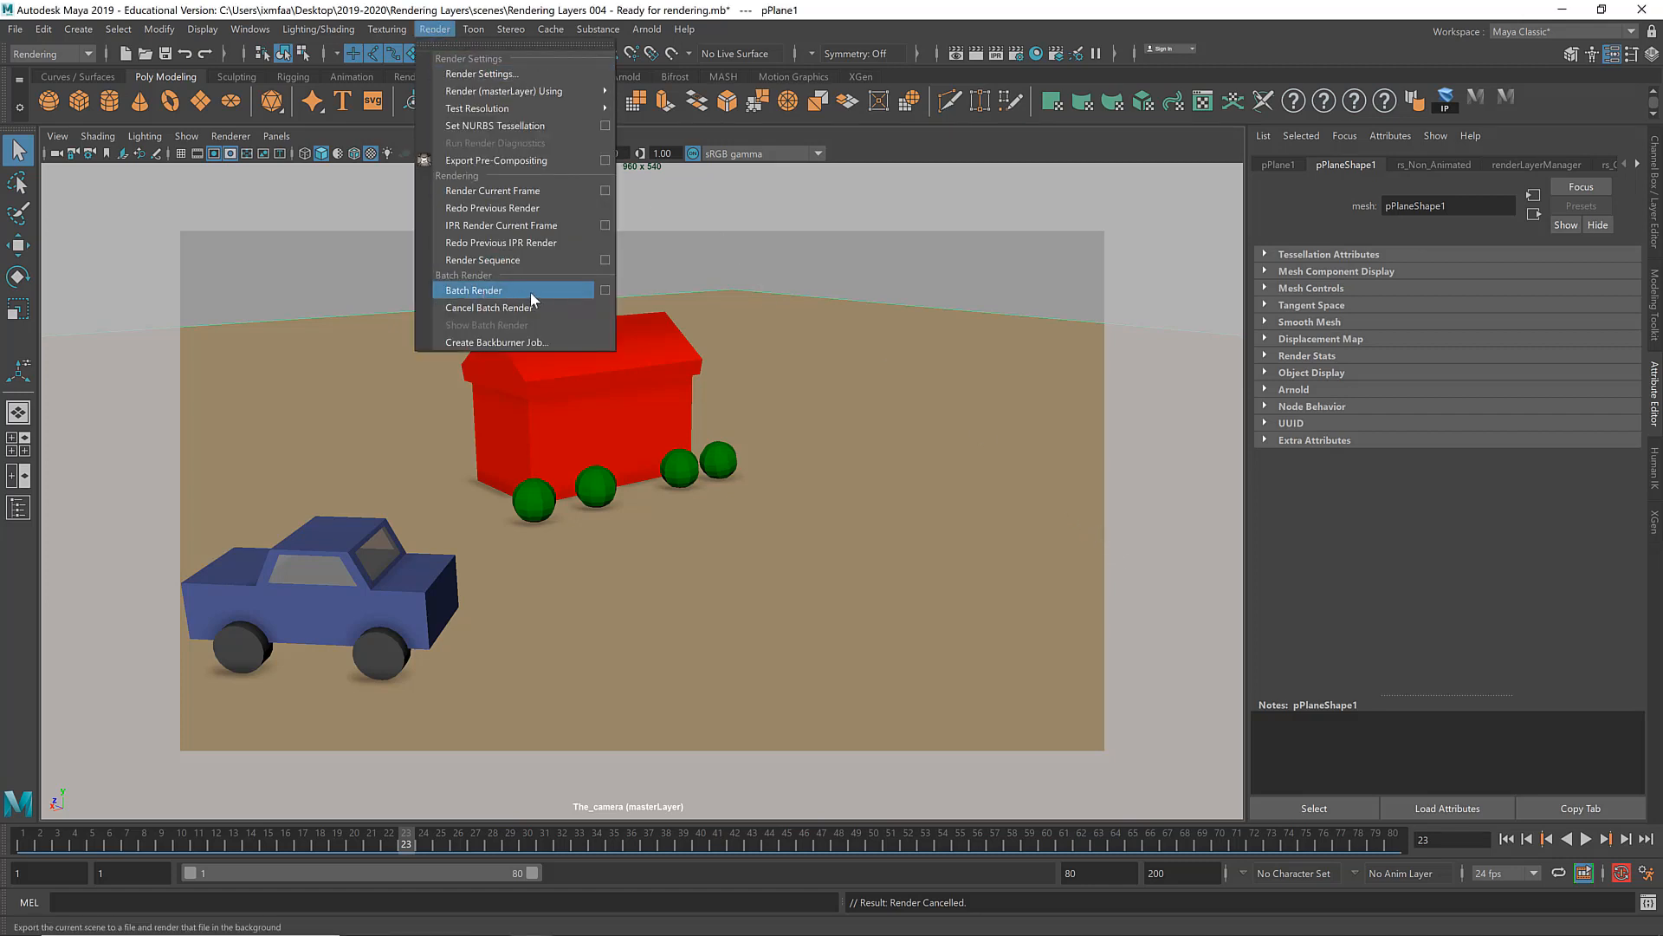
left_click(757, 265)
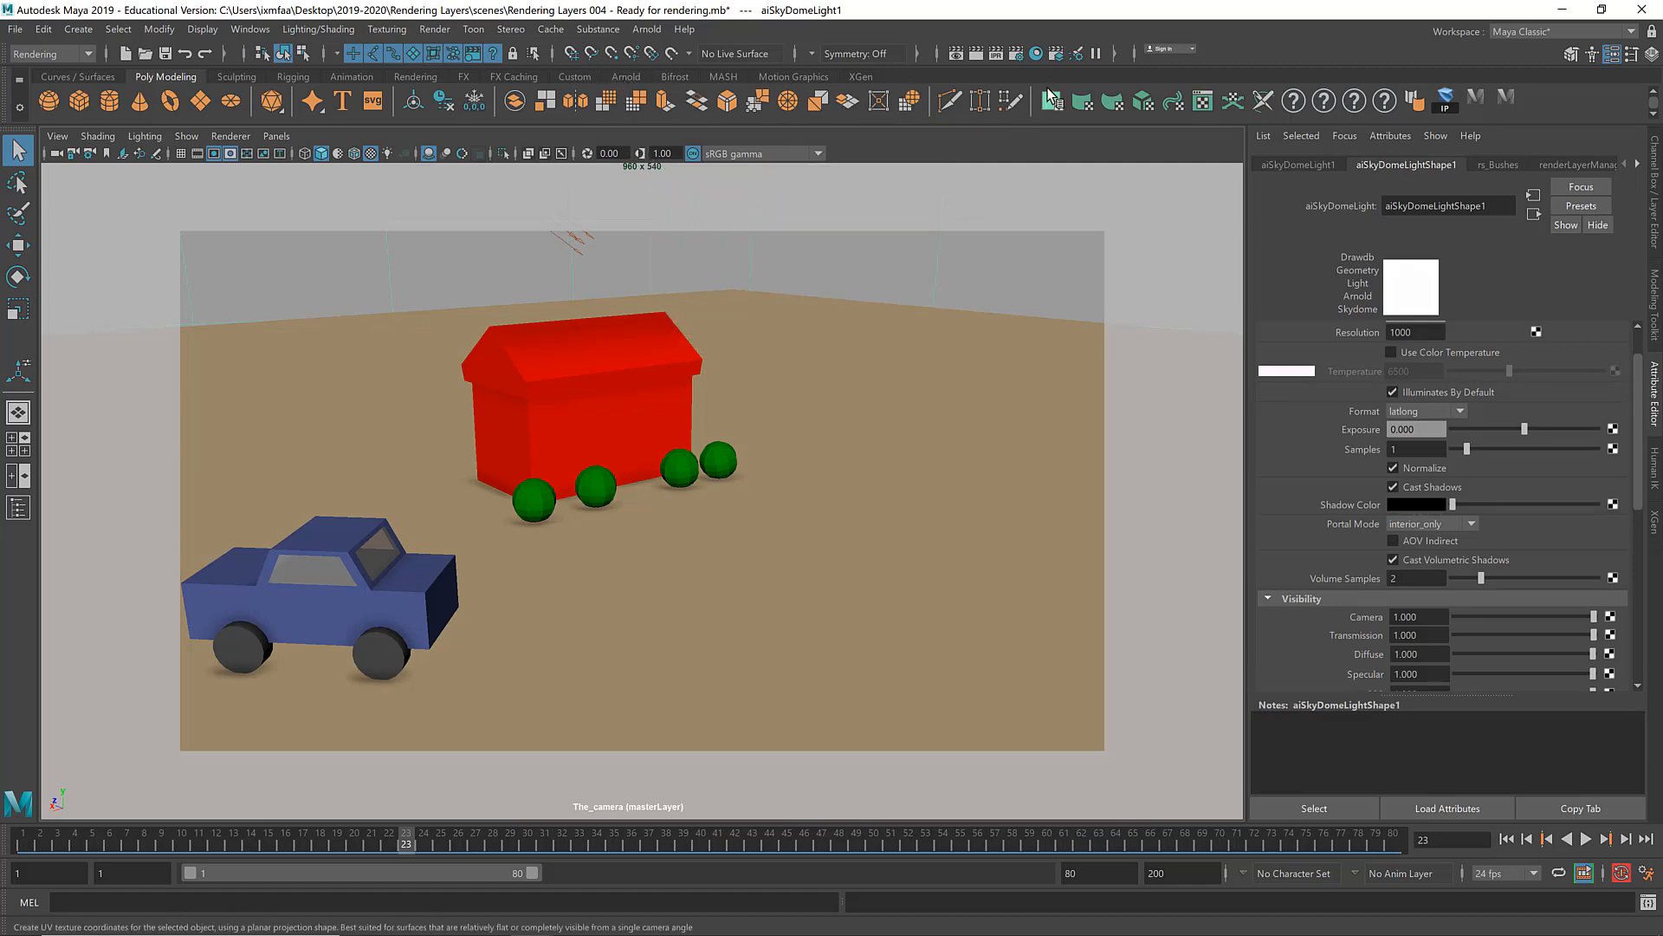
Step: In the Render Setup, make the master Scene and Non_Animated layers non-renderable, keeping only Bushes and Car renderable, and close the window
left_click(1057, 56)
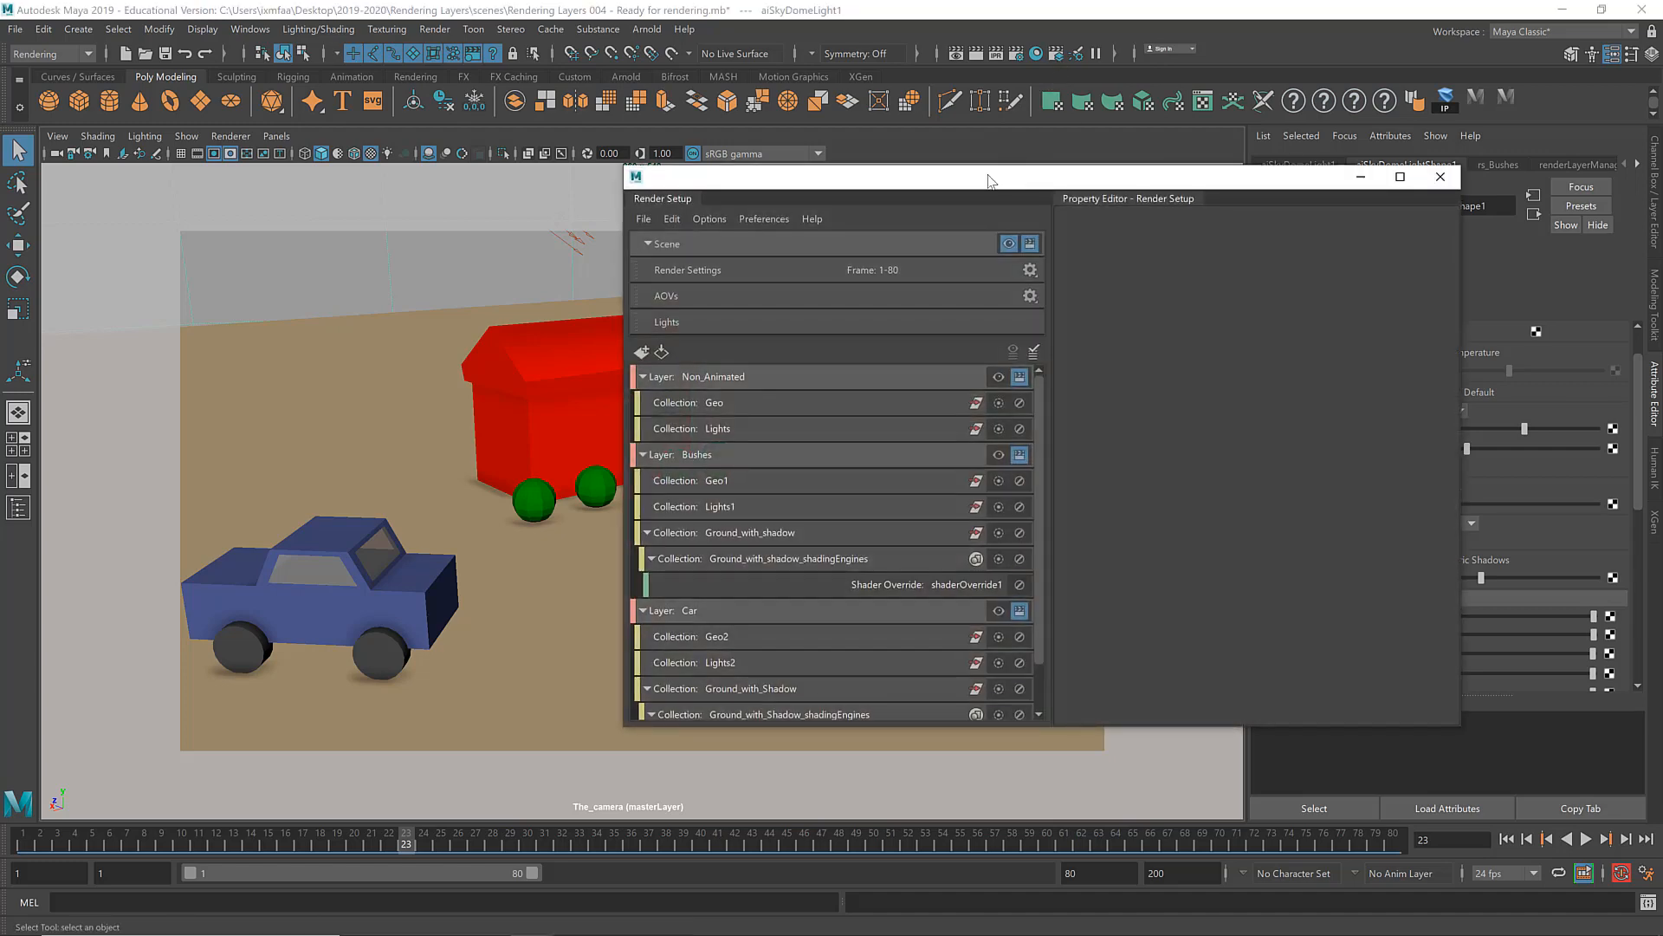
left_click_drag(1021, 171, 1122, 223)
left_click(1019, 430)
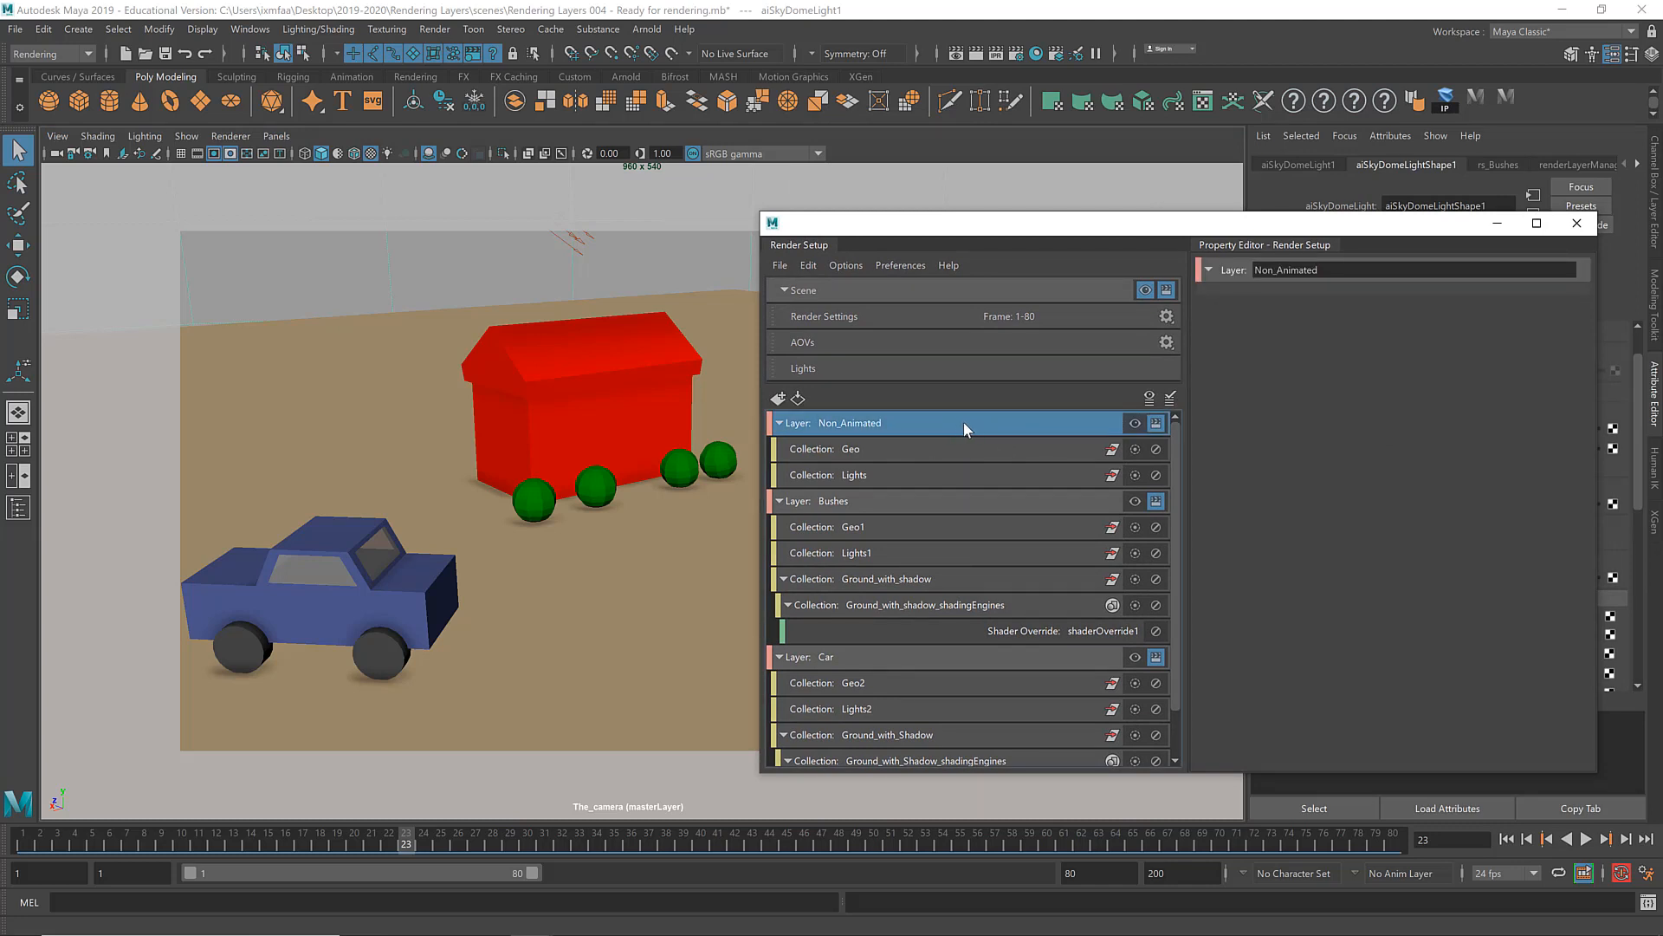
left_click(1157, 424)
left_click(964, 506)
left_click(932, 657)
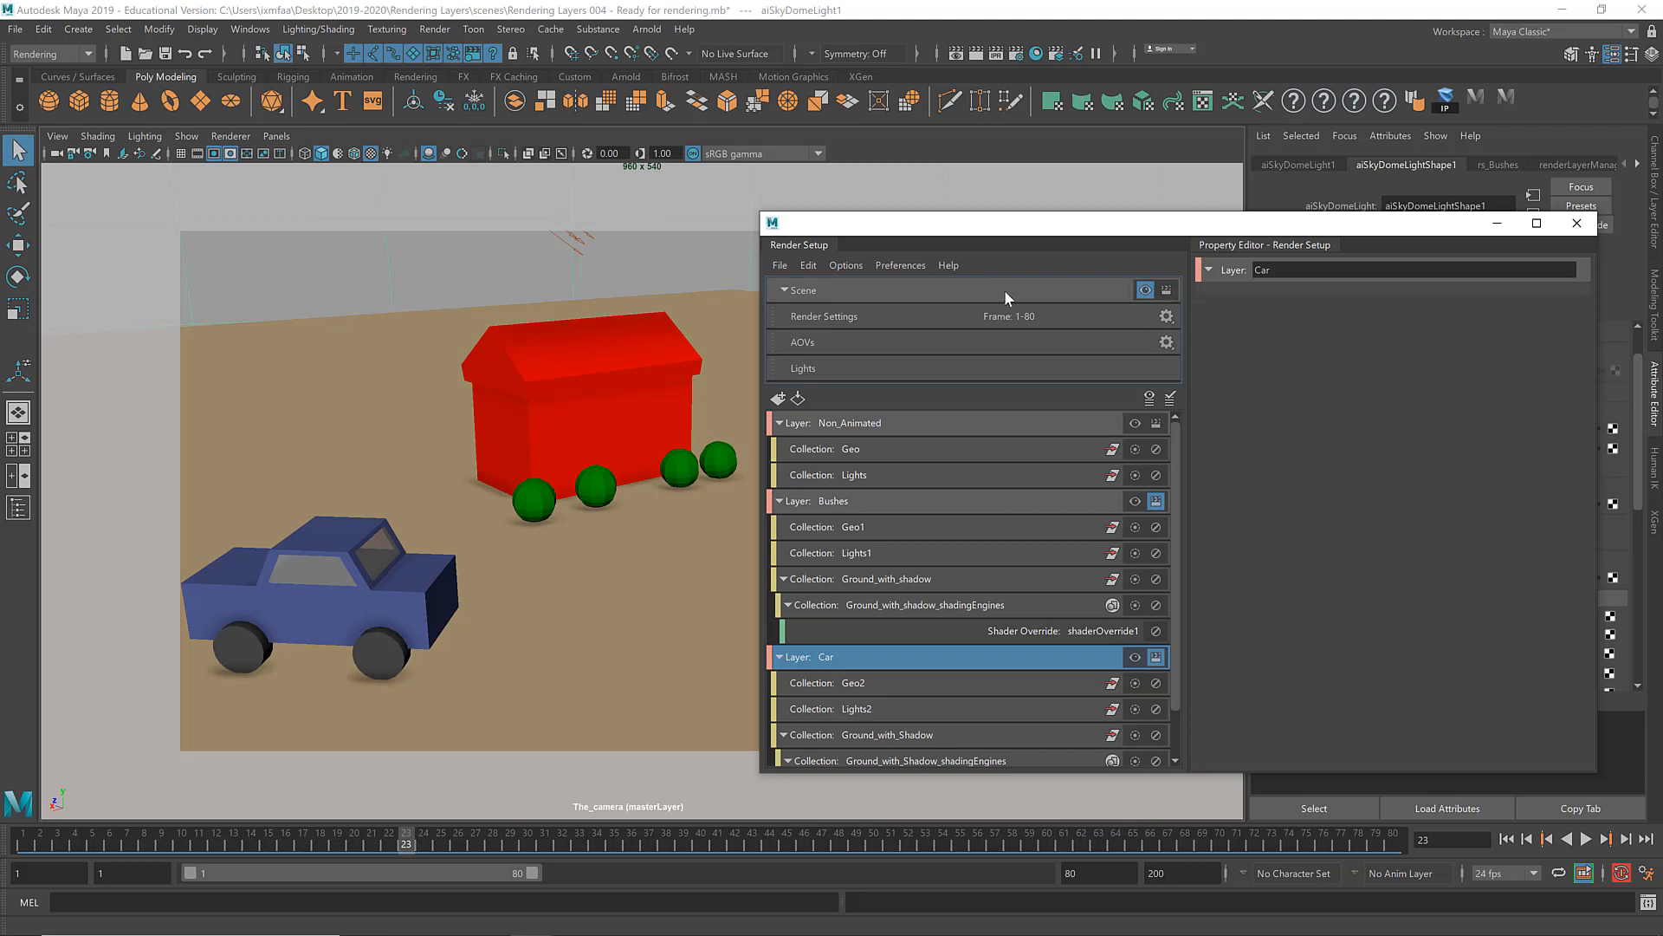
left_click(1577, 223)
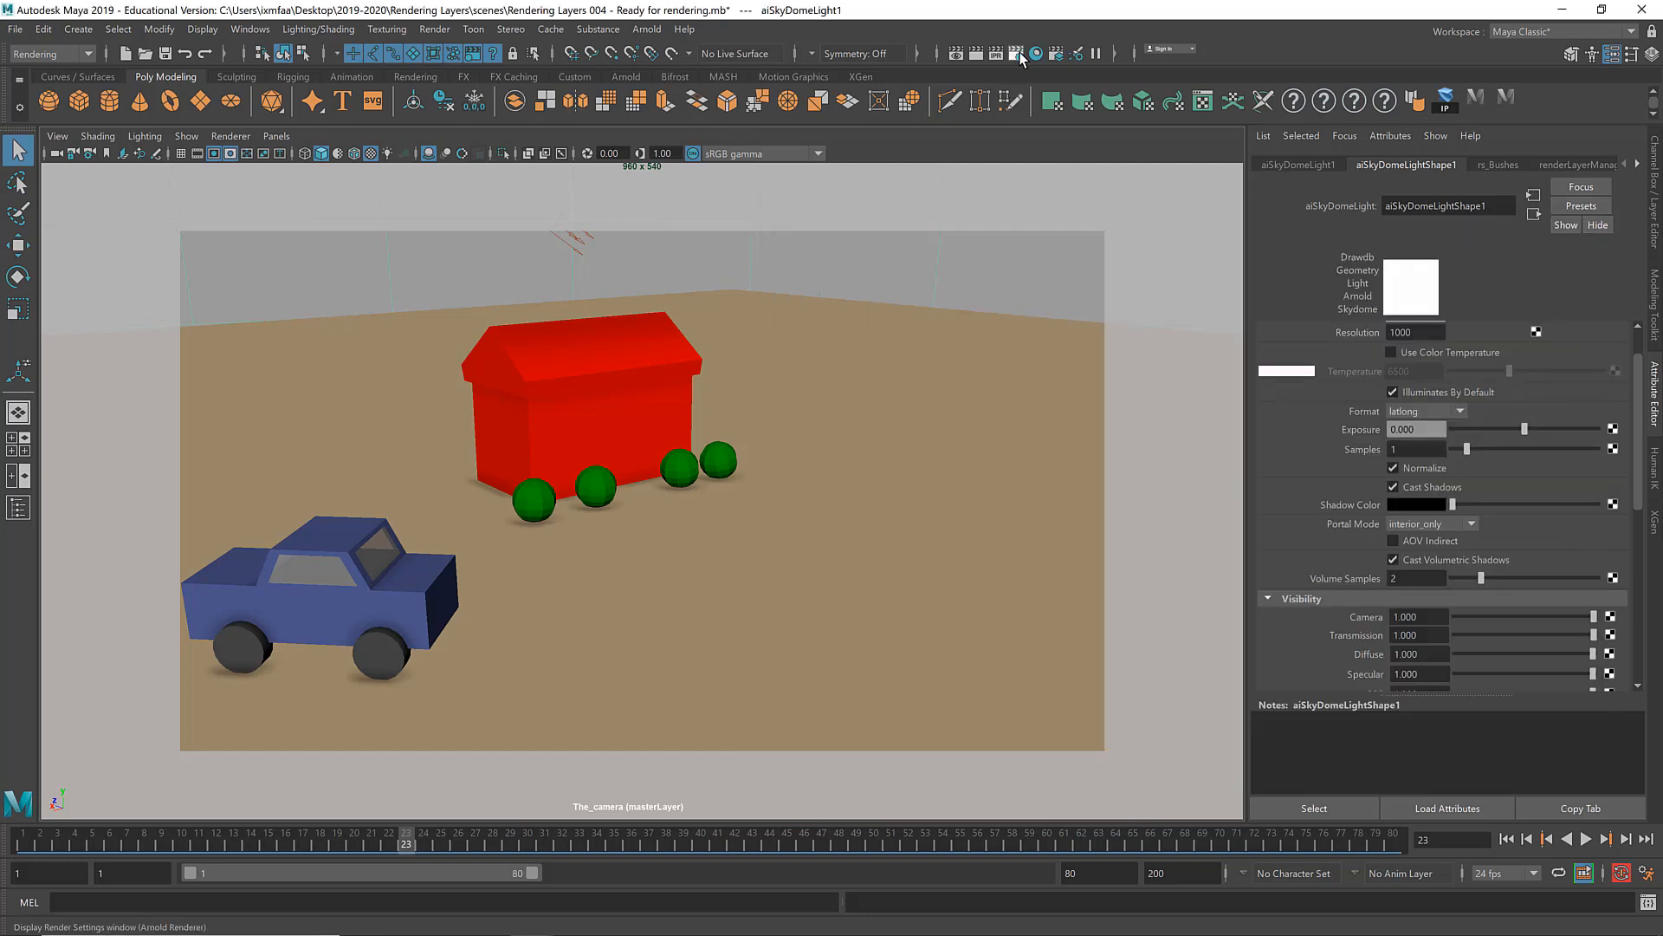
Step: Review the masterLayer output and frame range in the Render Settings, inspect the car's keyframes on the timeline, and close the settings
left_click(1018, 52)
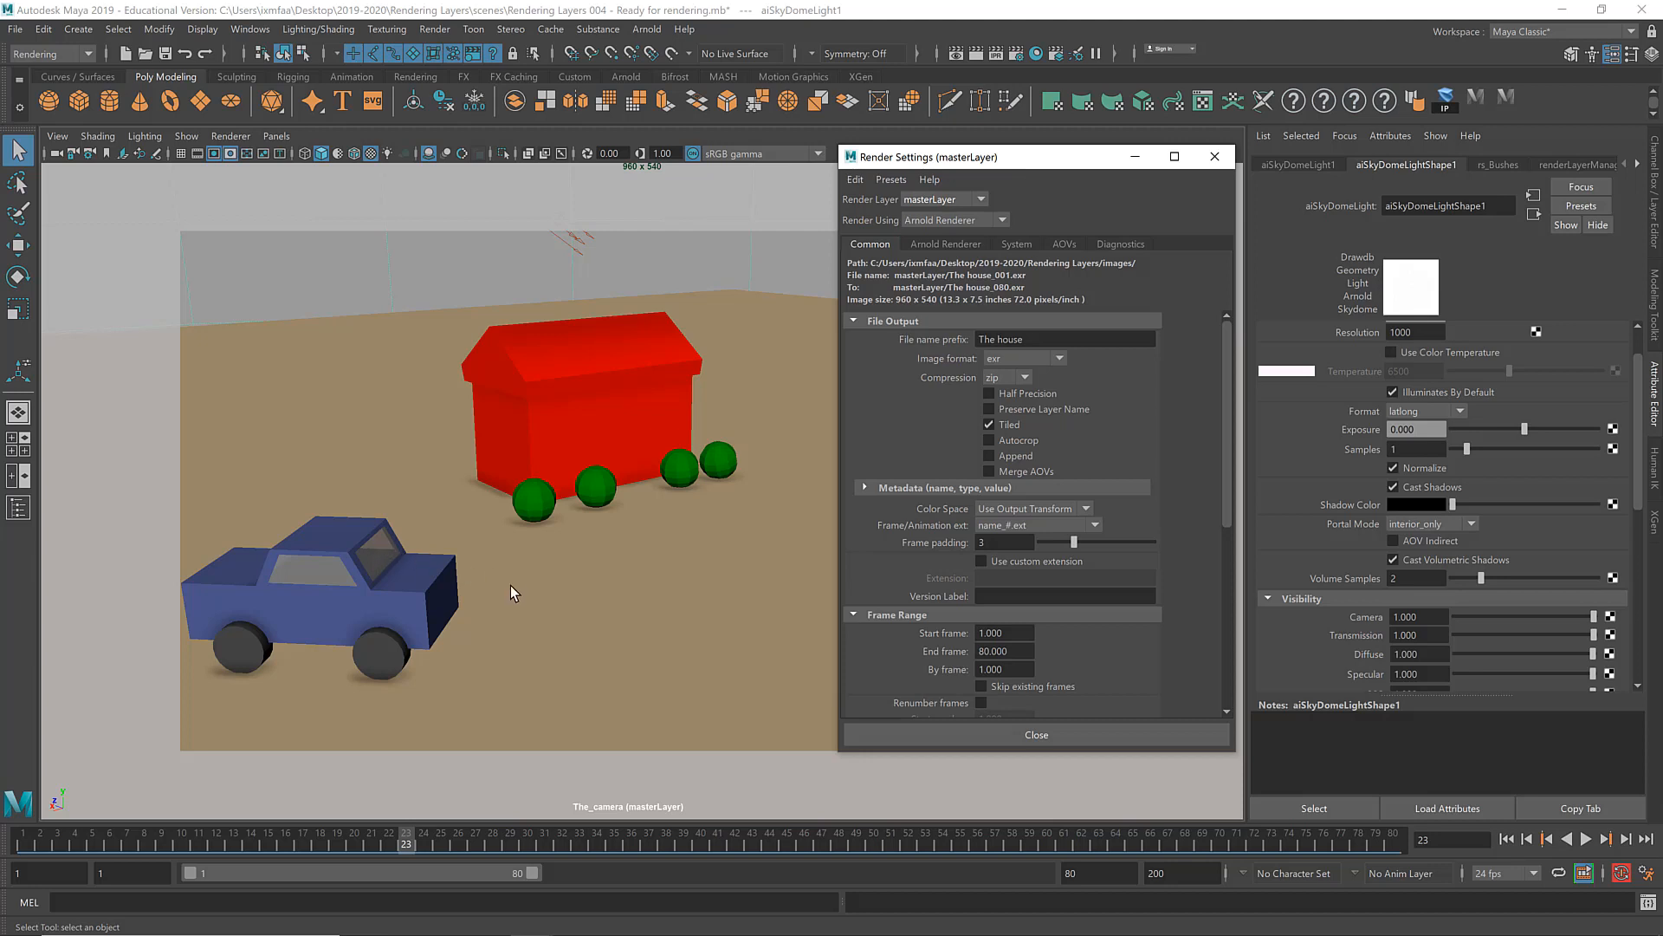
left_click(417, 598)
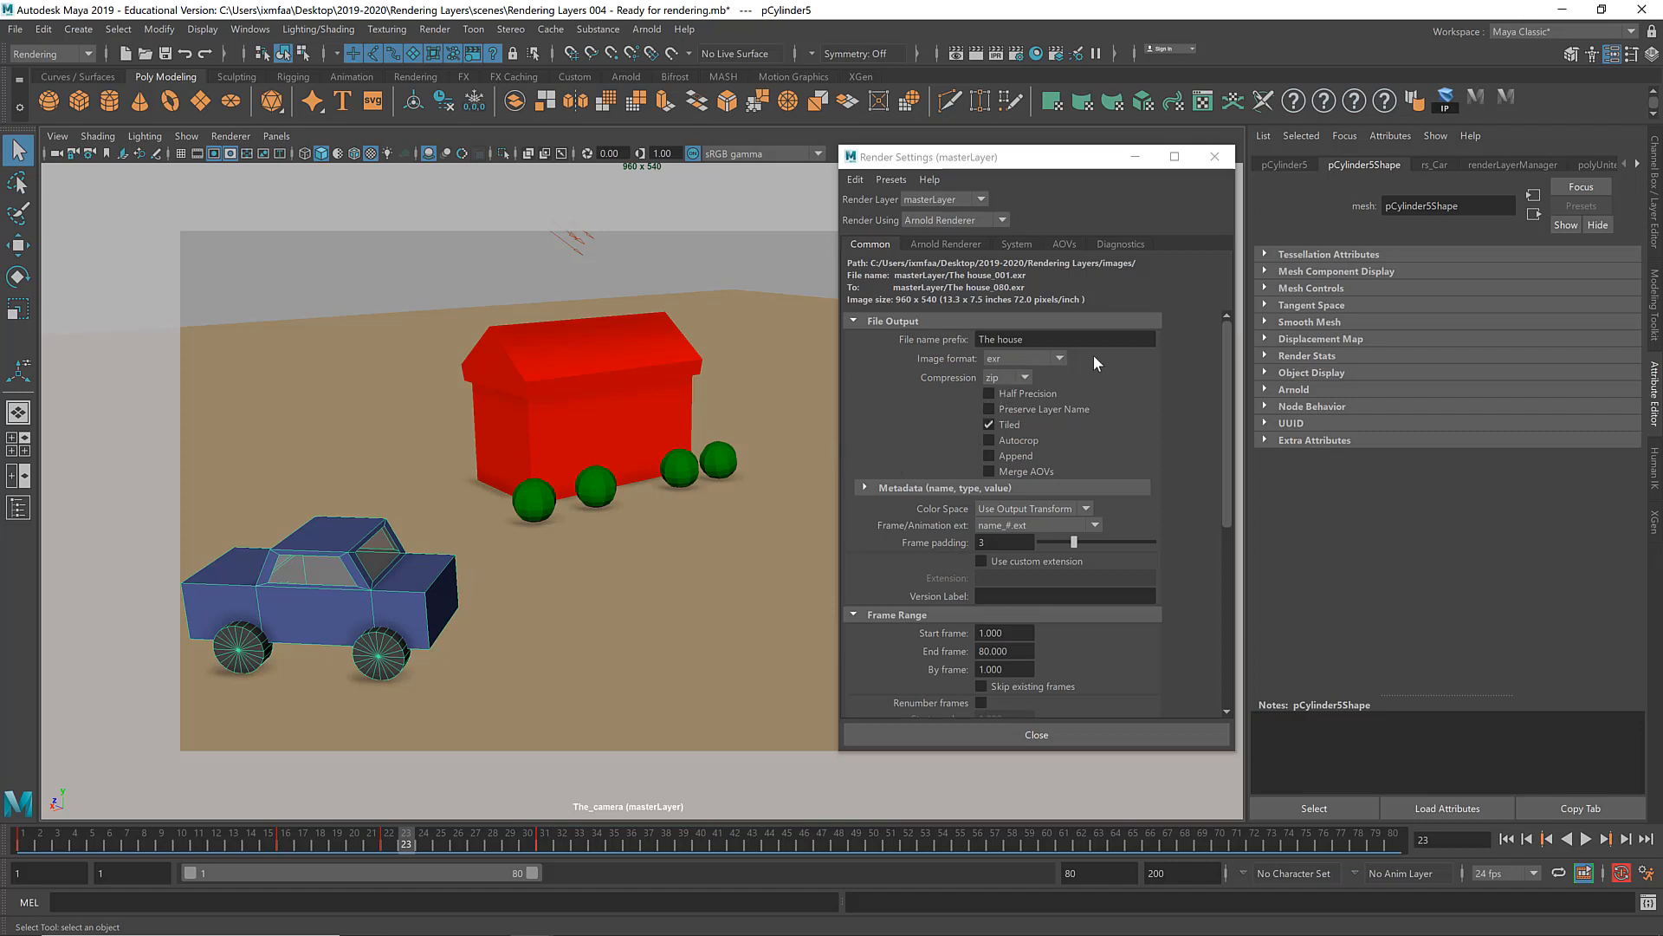
left_click(1042, 734)
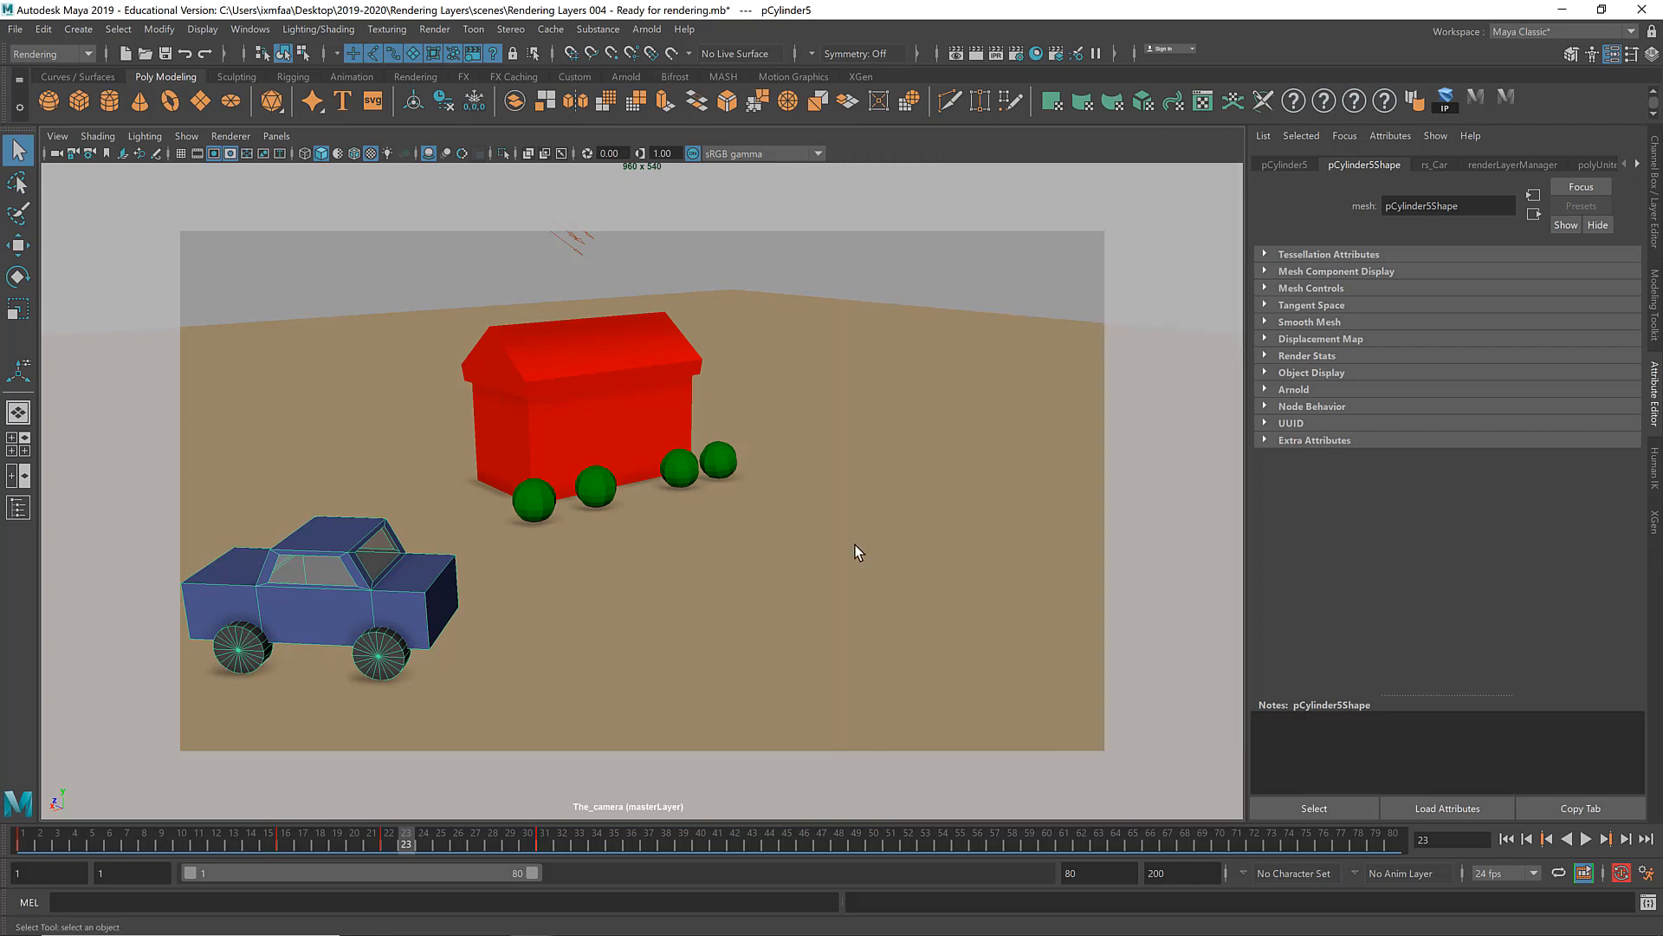
left_click(854, 544)
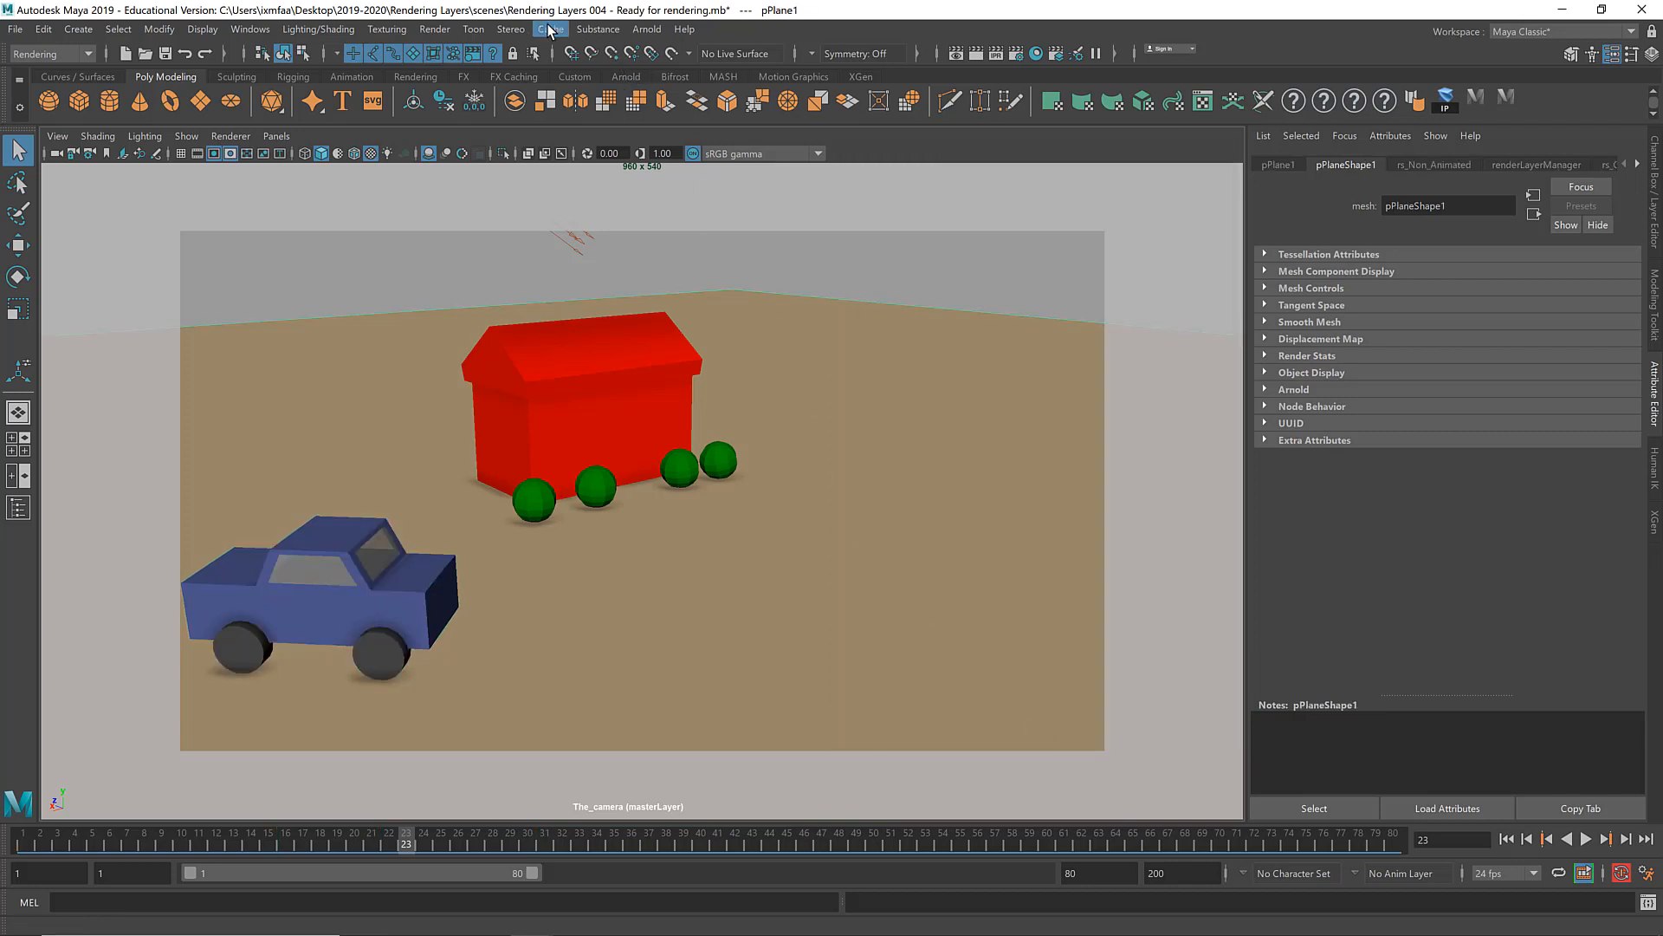
Step: Start a batch render of the renderable layers and continue past the Student Version File notice
left_click(436, 29)
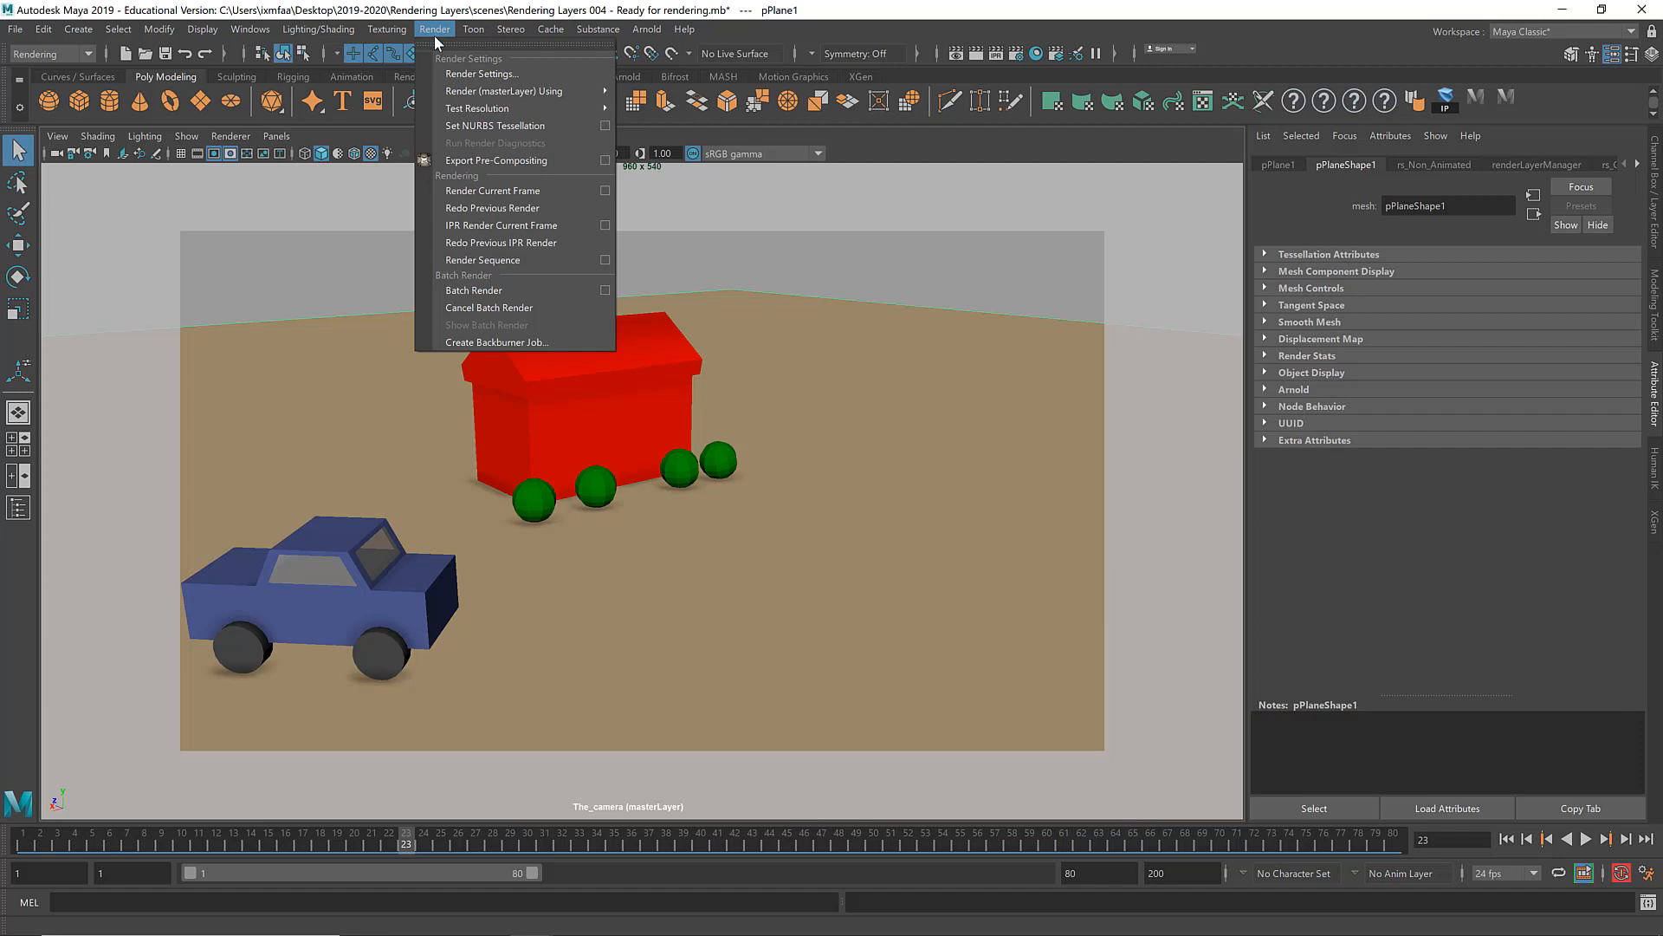
left_click(537, 289)
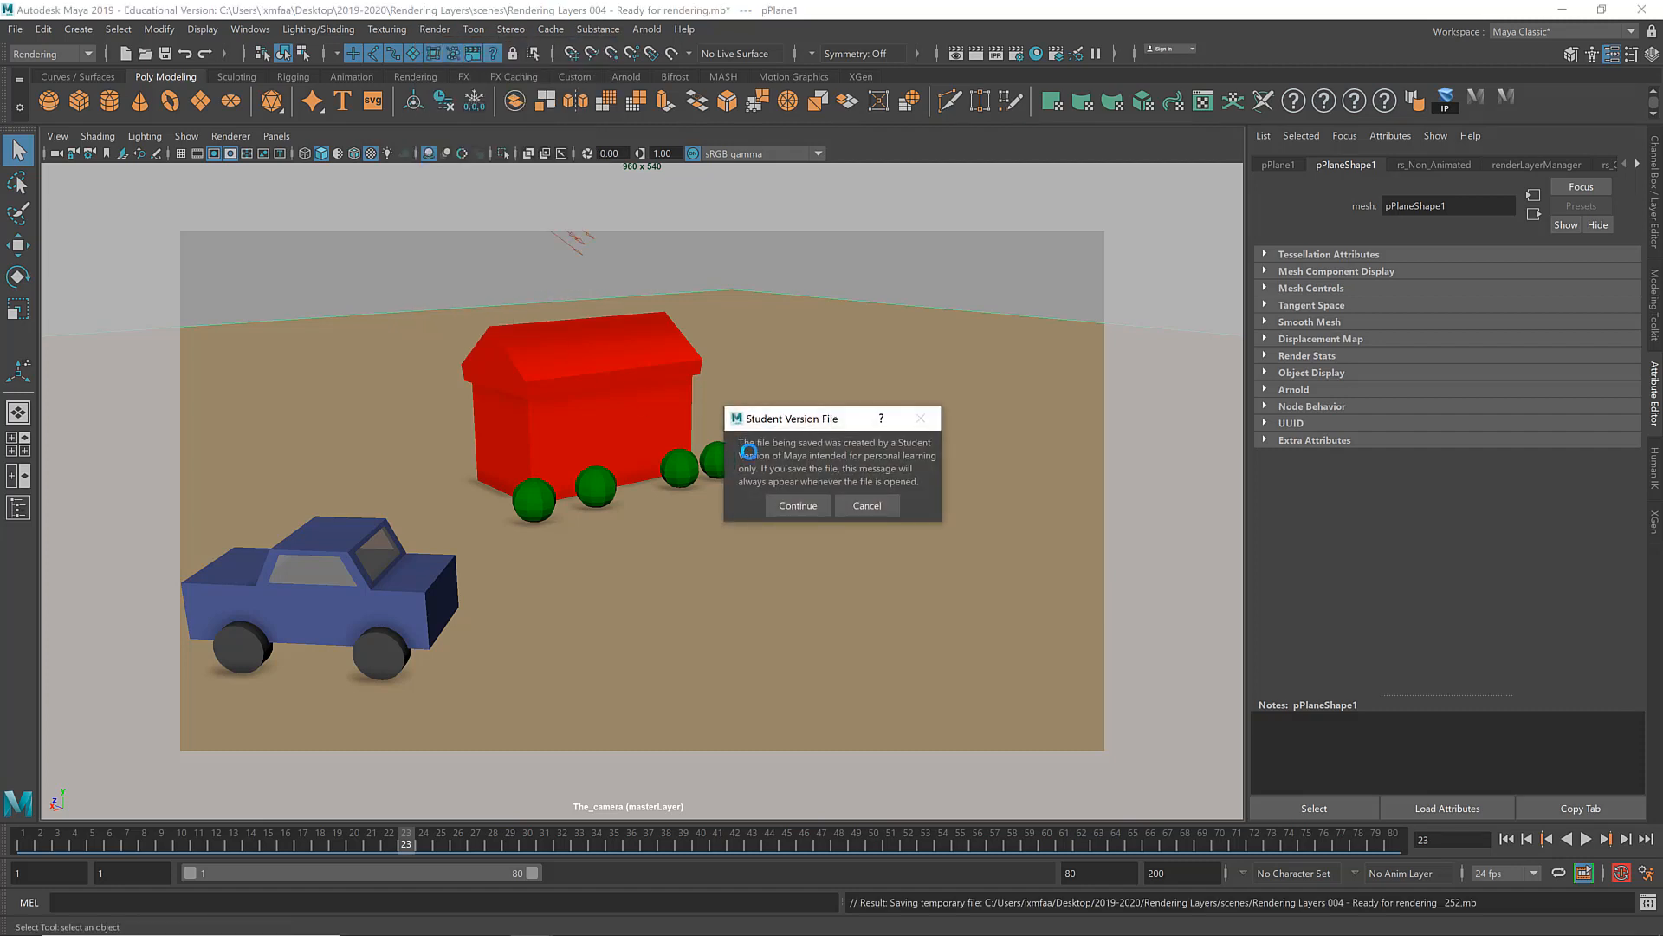
left_click(783, 505)
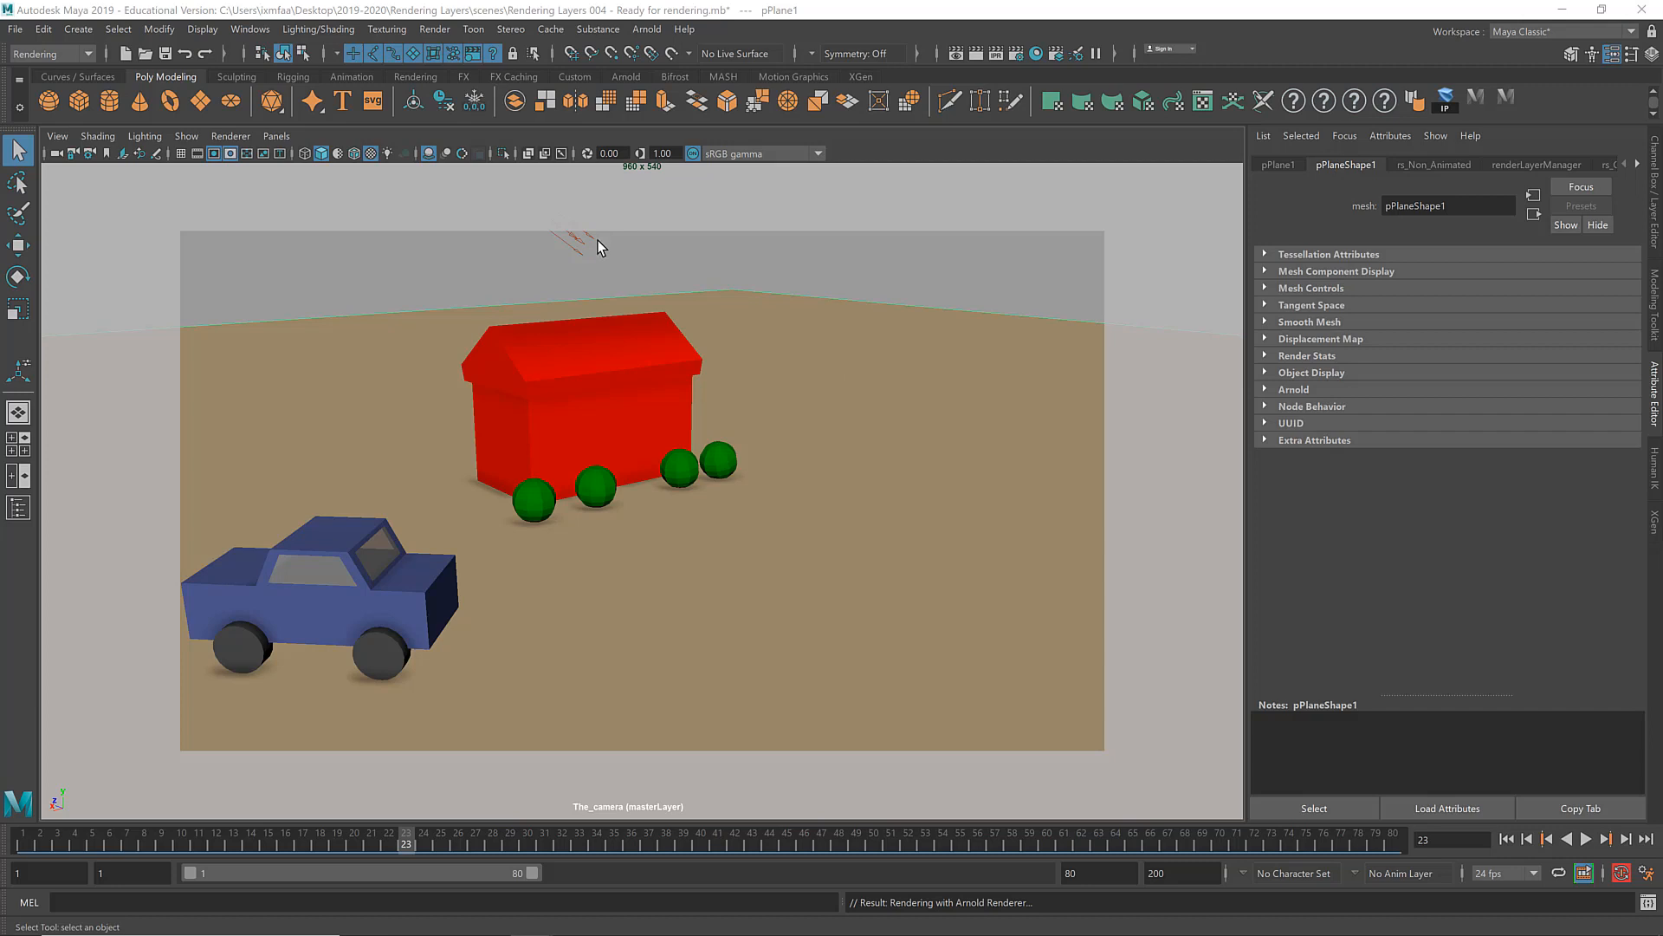
Step: Cancel the running batch render job
left_click(436, 31)
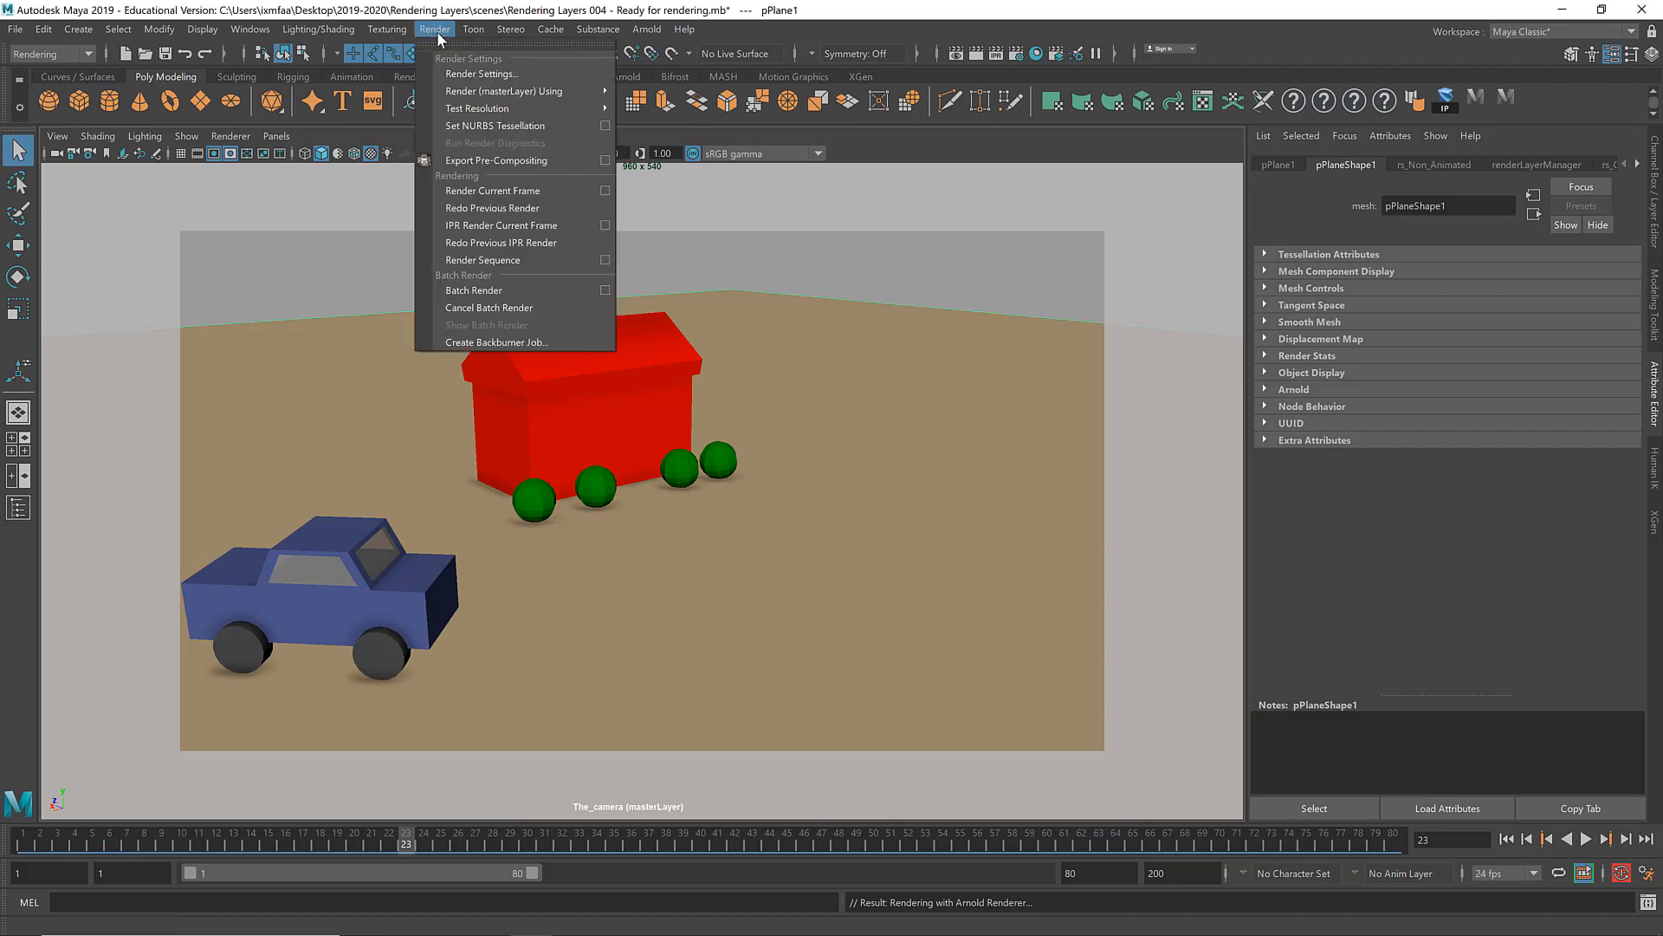
left_click(509, 308)
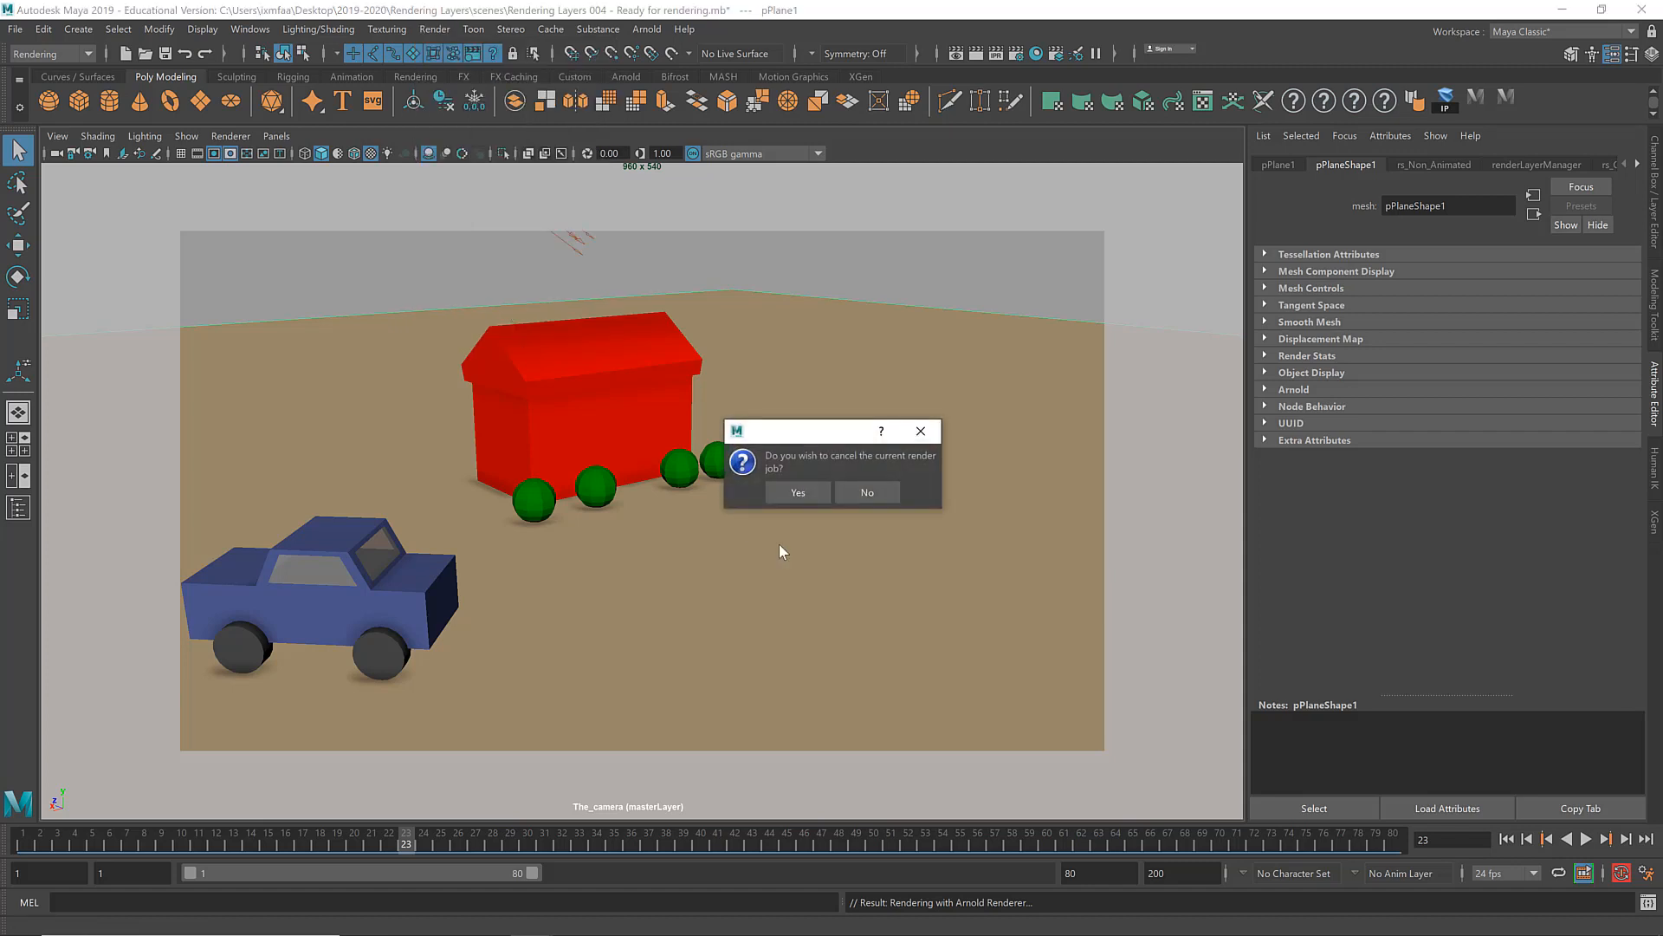
left_click(797, 492)
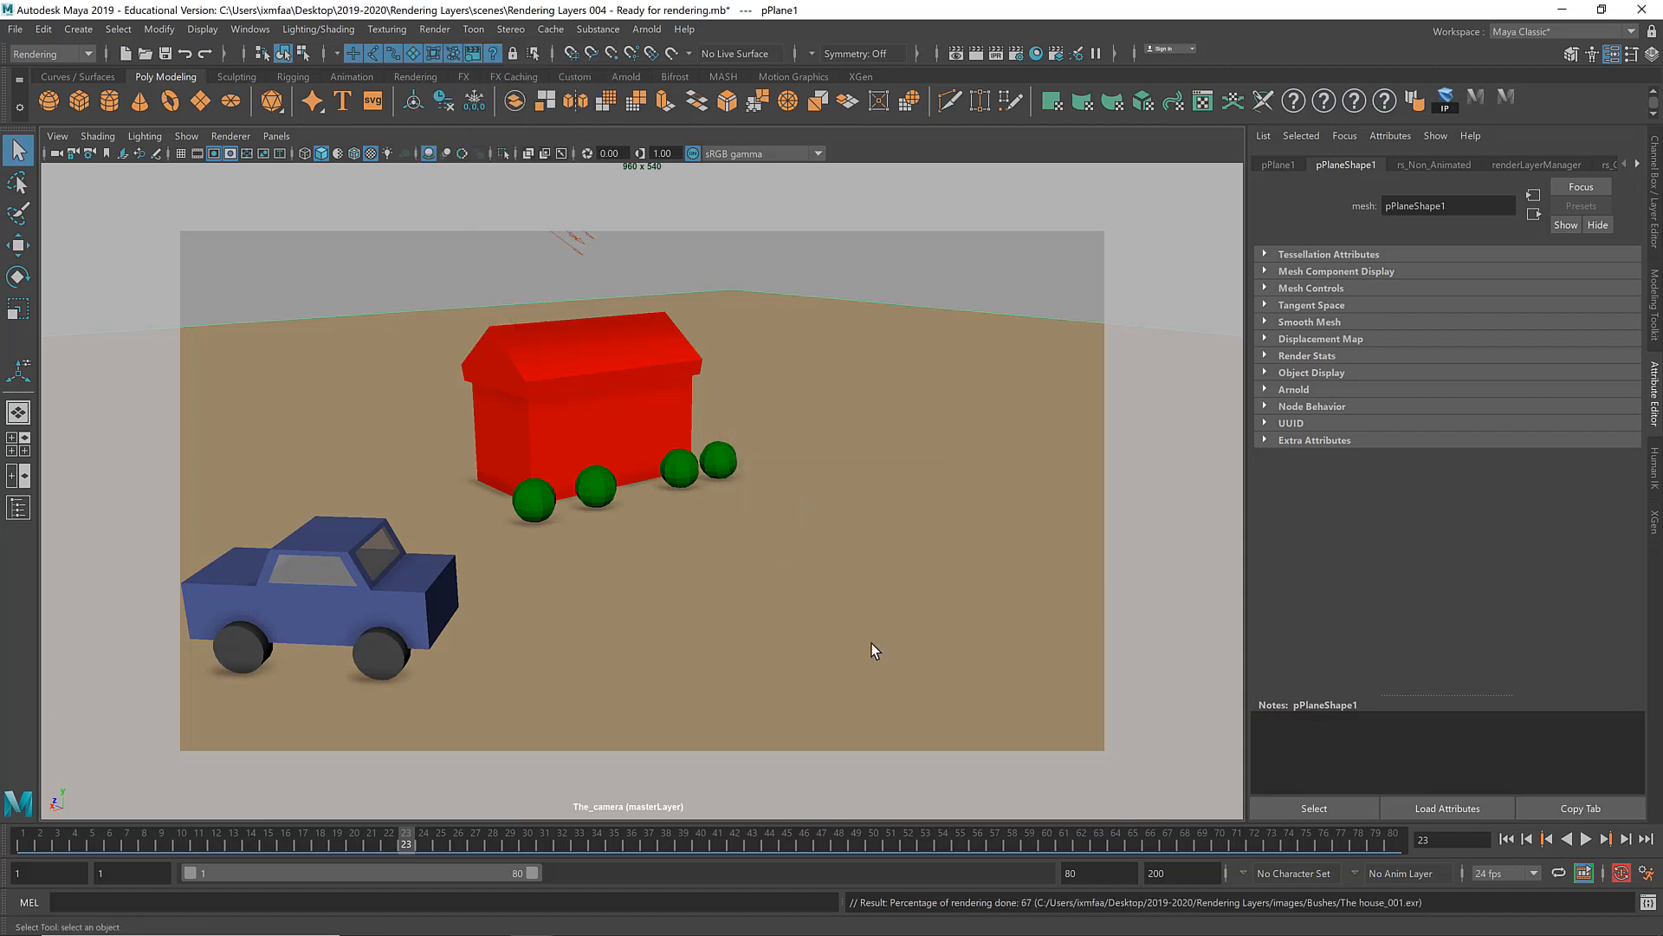